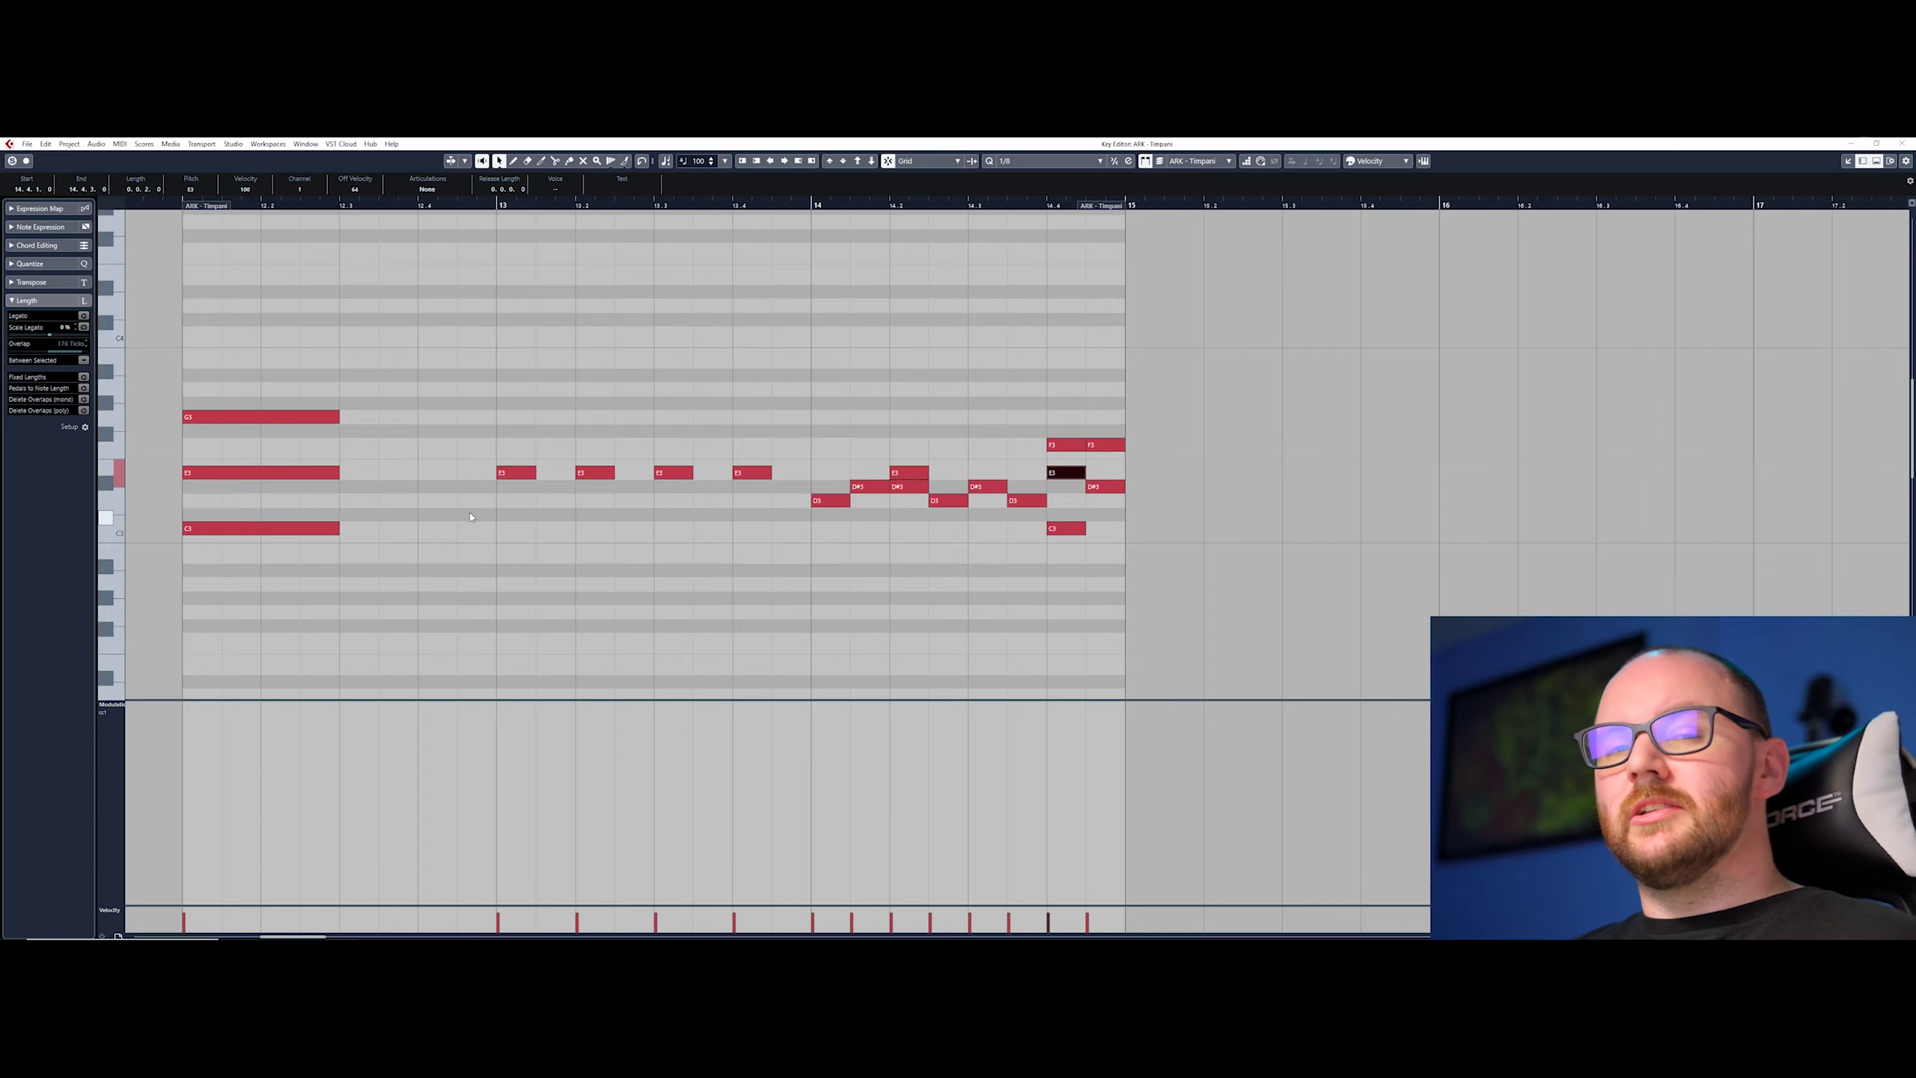
scroll(470, 516, up, 2)
scroll(529, 506, left, 6)
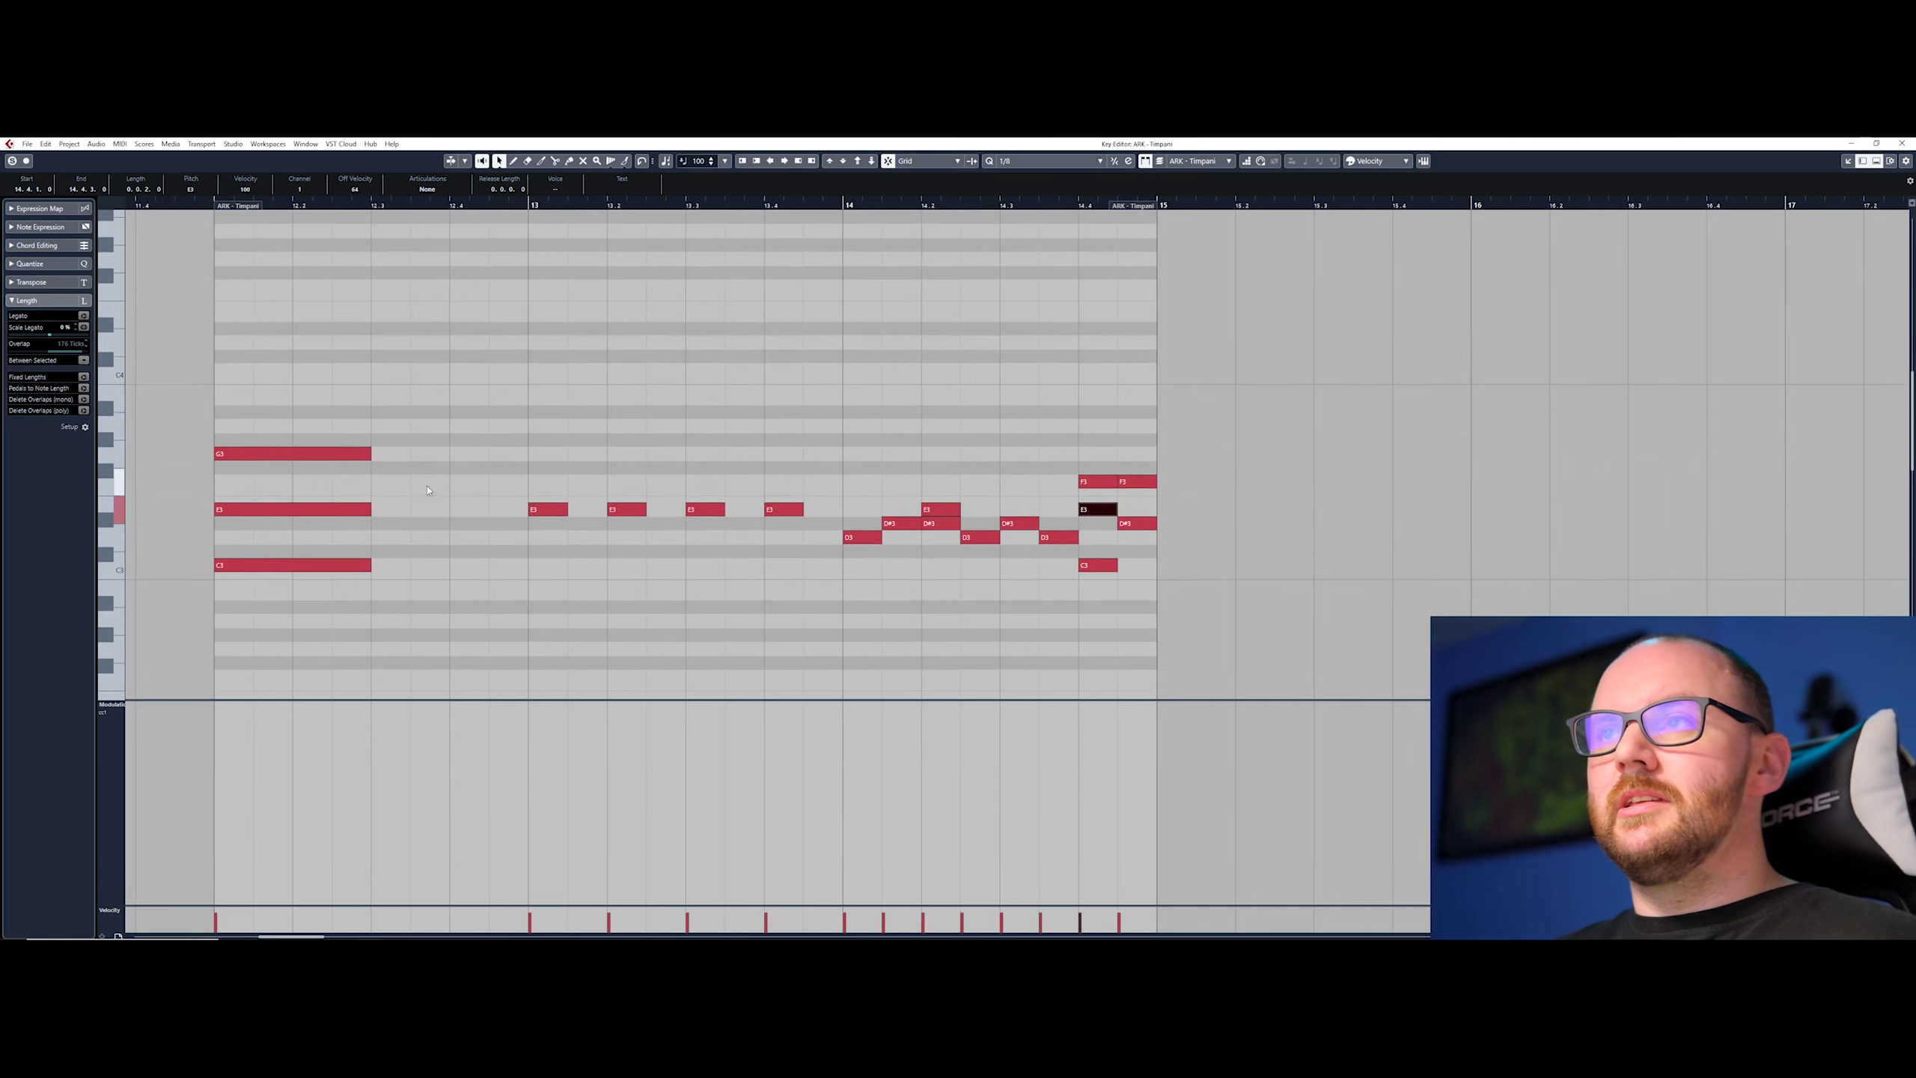
scroll(640, 478, left, 1)
scroll(543, 483, right, 5)
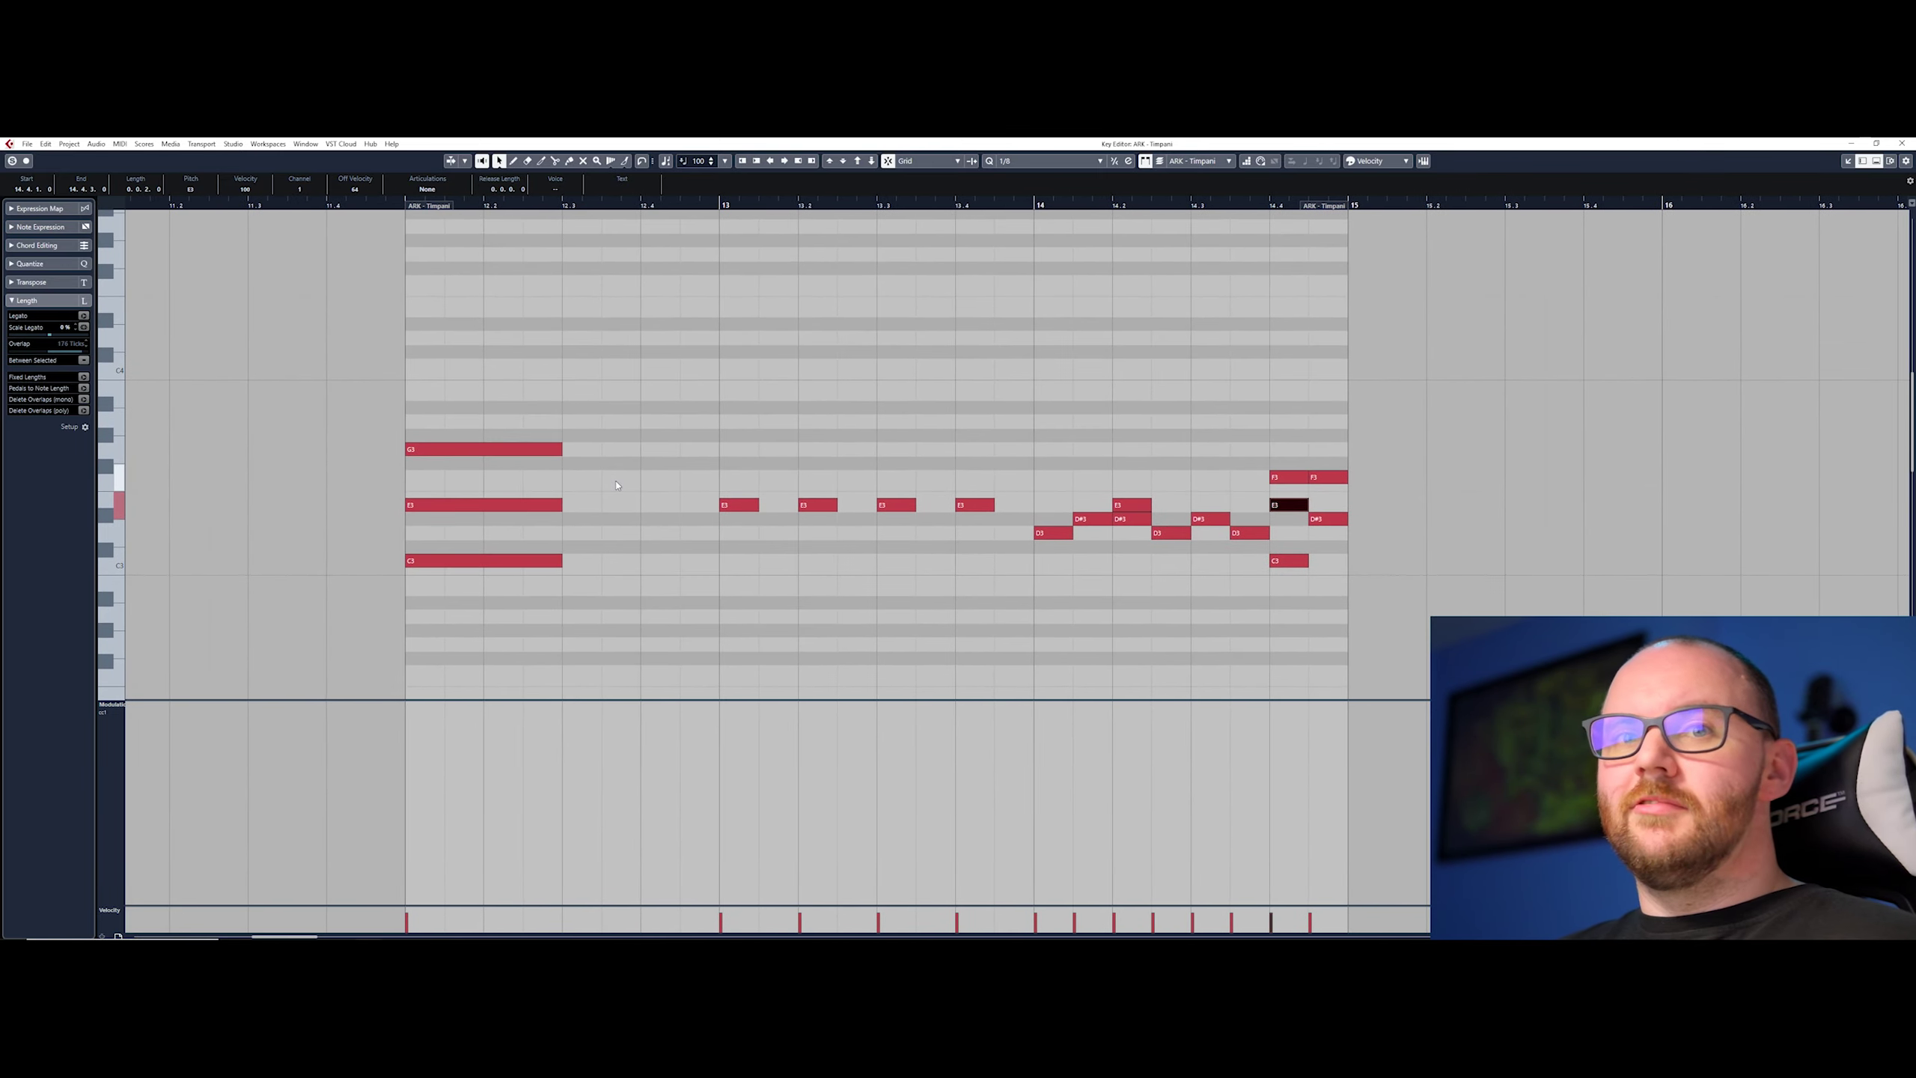
scroll(480, 490, right, 1)
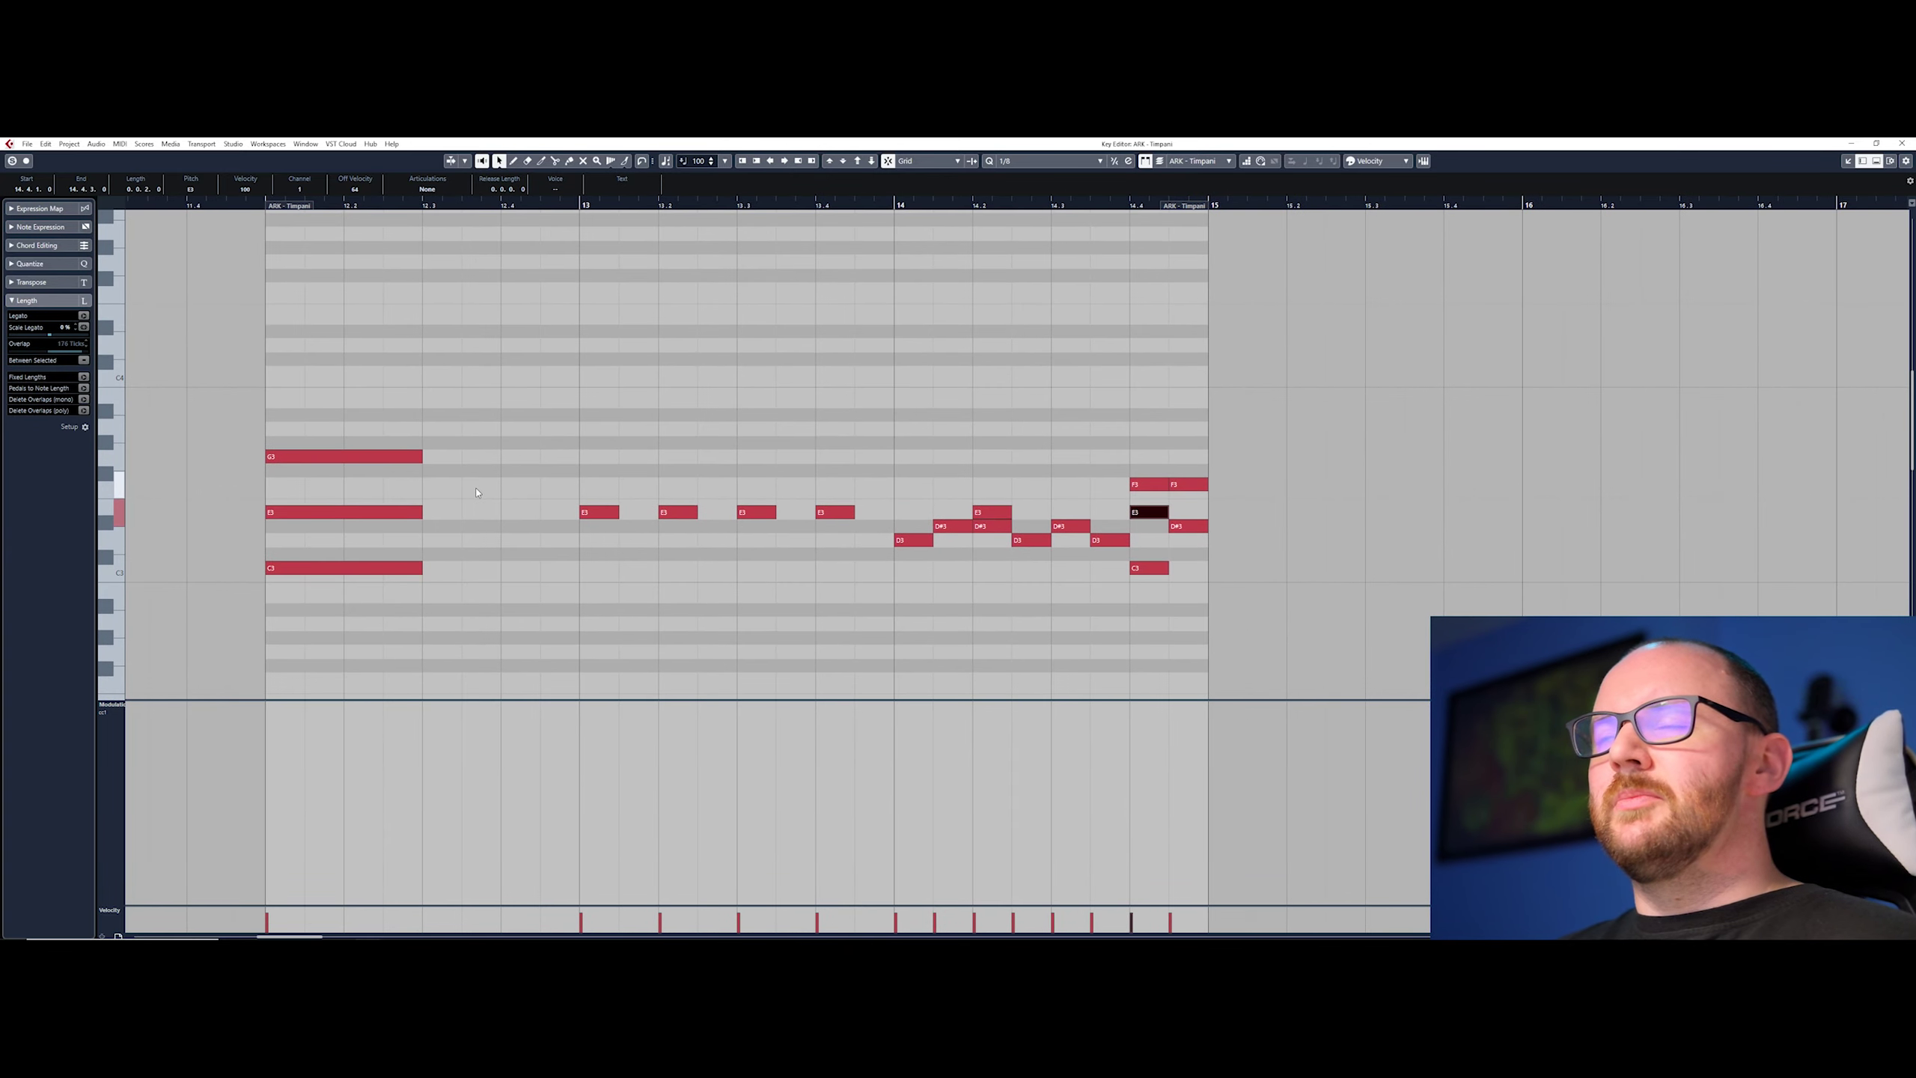
Step: Clear the note selection and activate the Object Selection tool in the note display
click(510, 472)
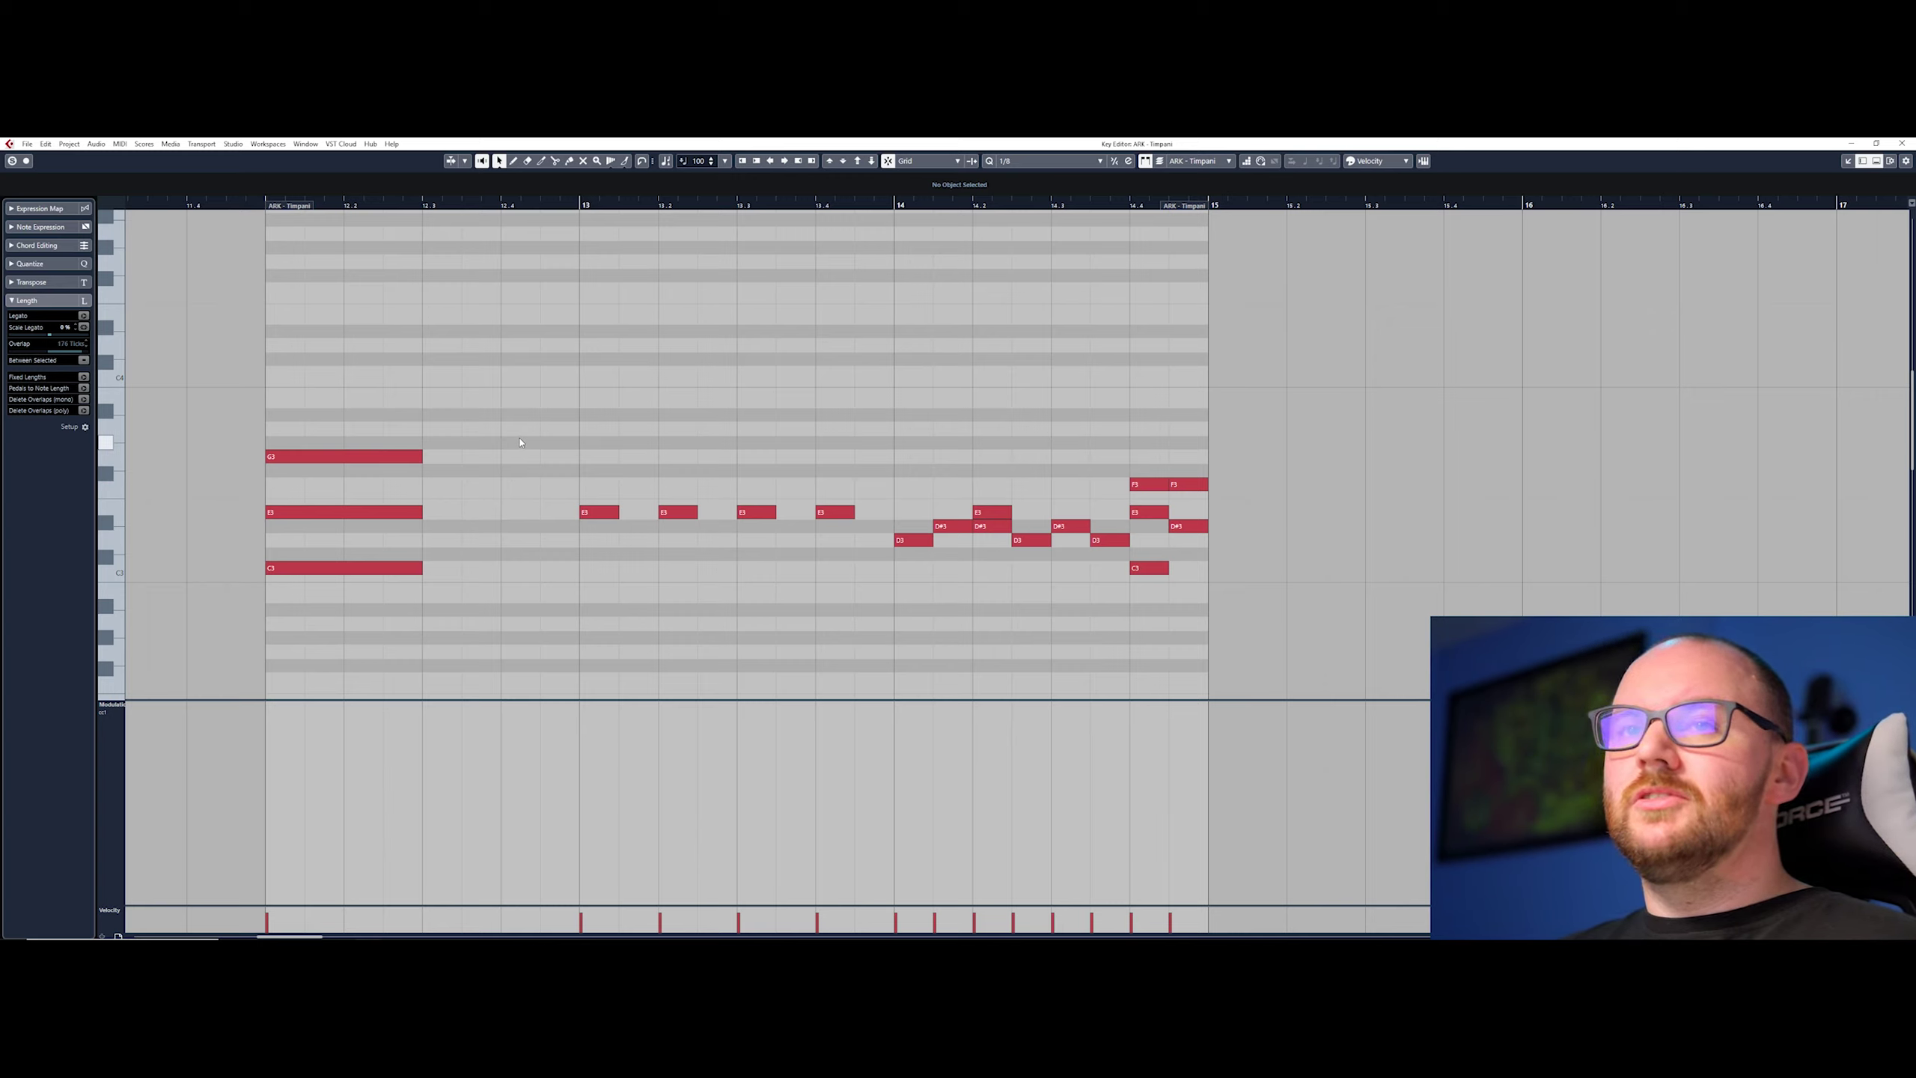
drag(522, 442, 535, 467)
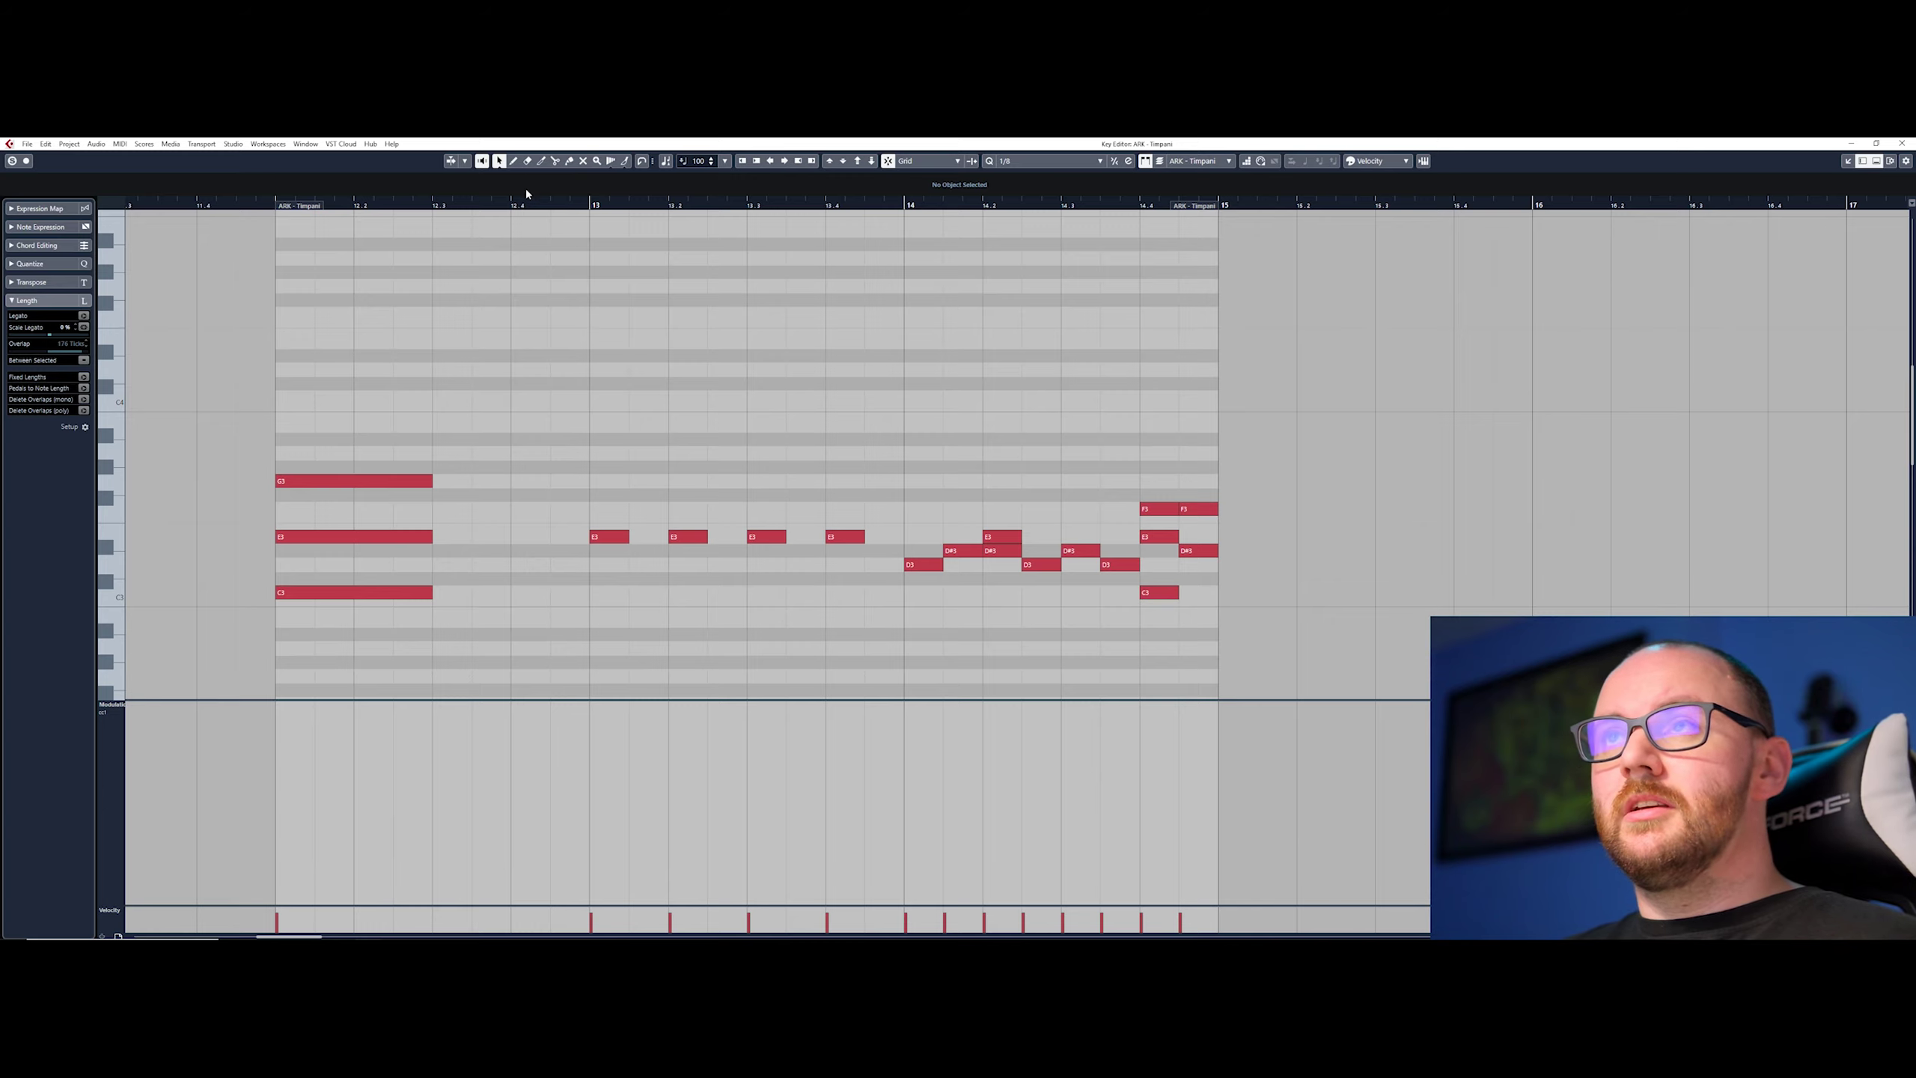
right_click(526, 322)
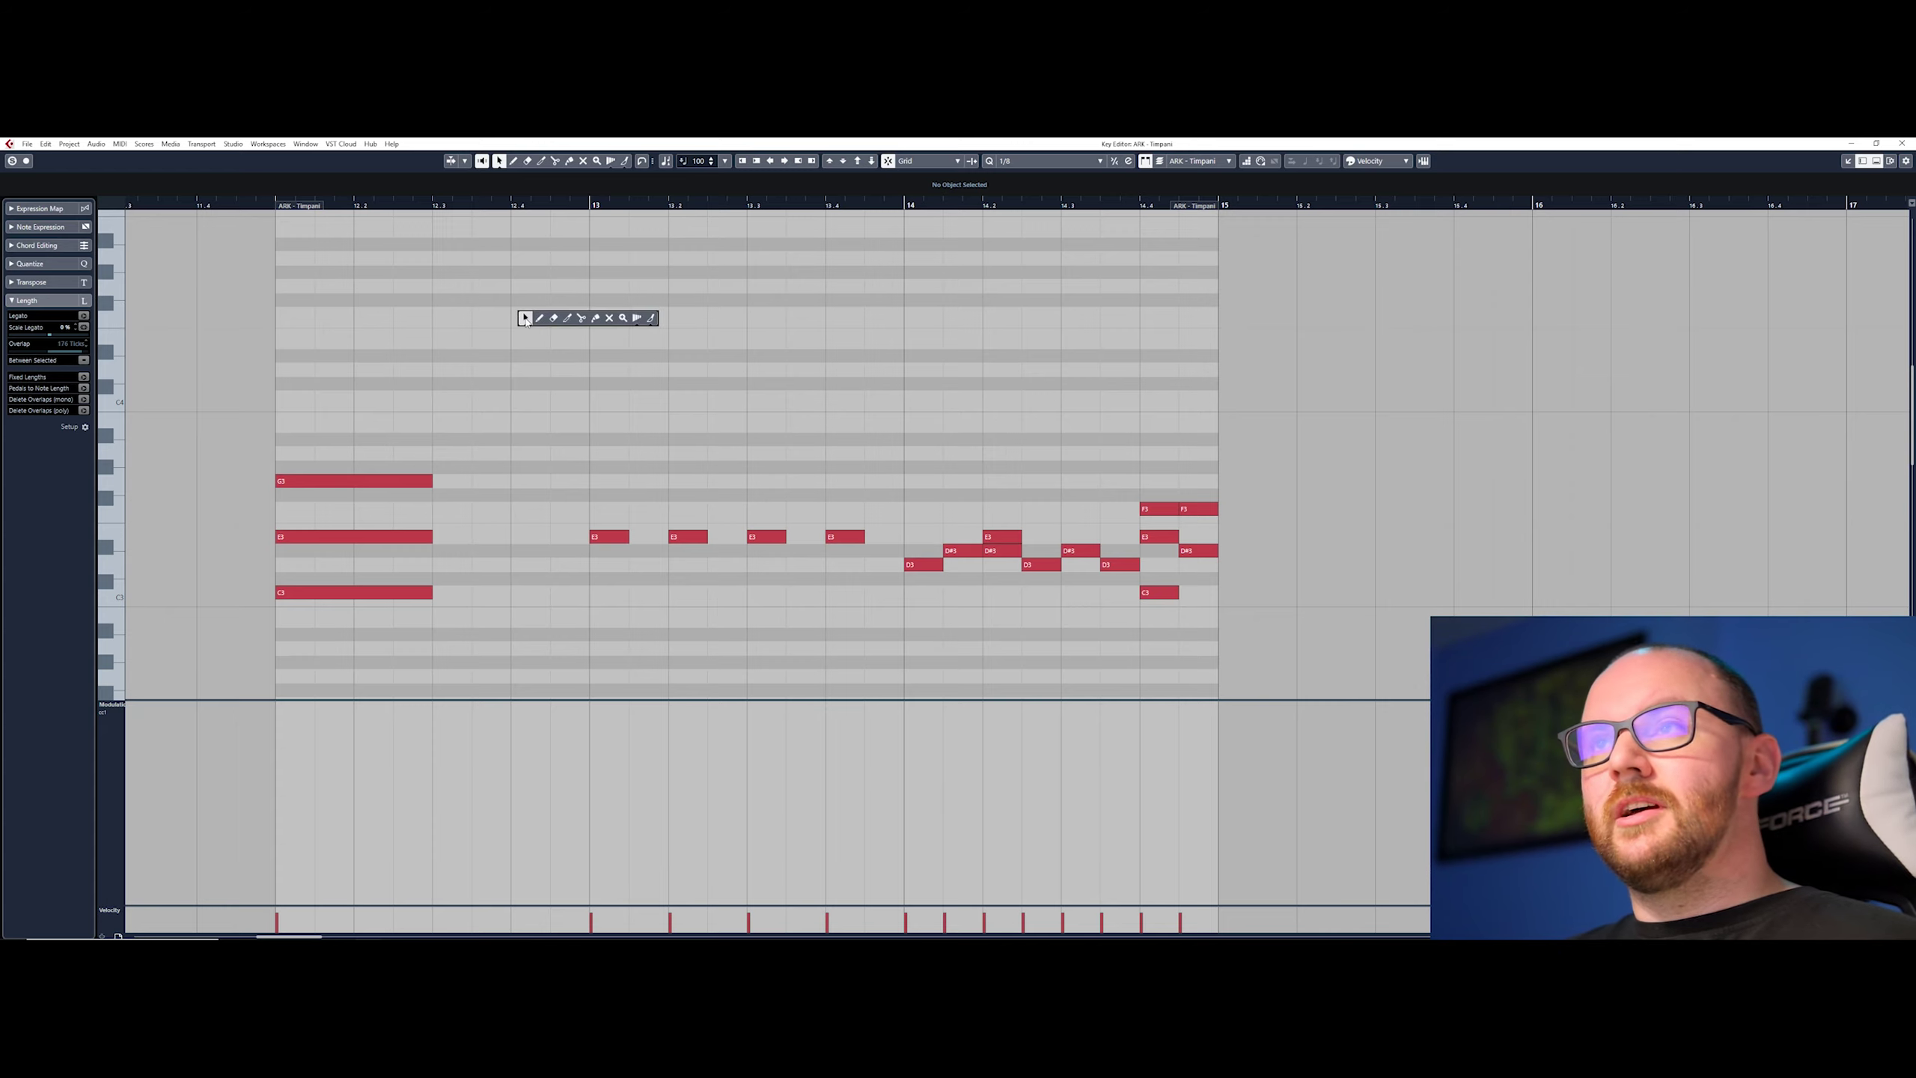
click(526, 320)
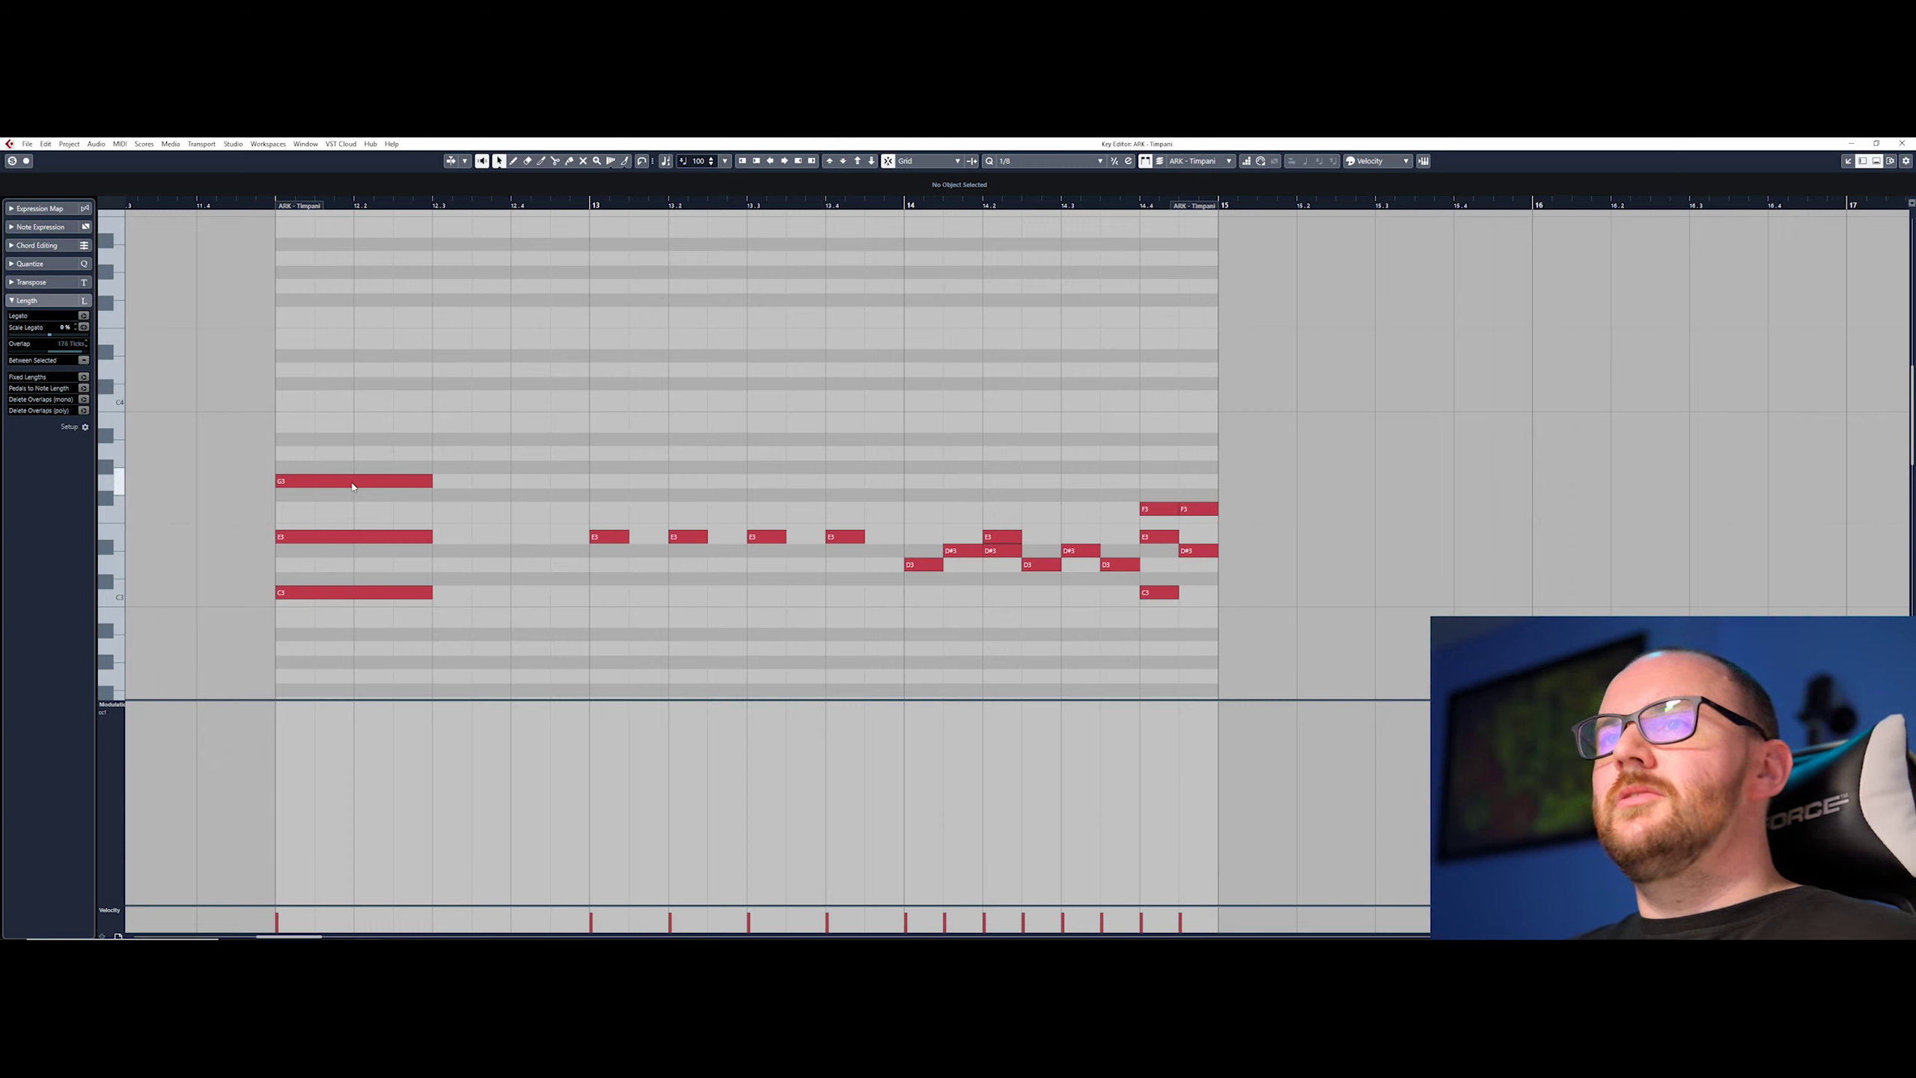
Step: Select the long G3 note in bar 12 and lengthen it to one full bar, ending at bar 13
click(321, 483)
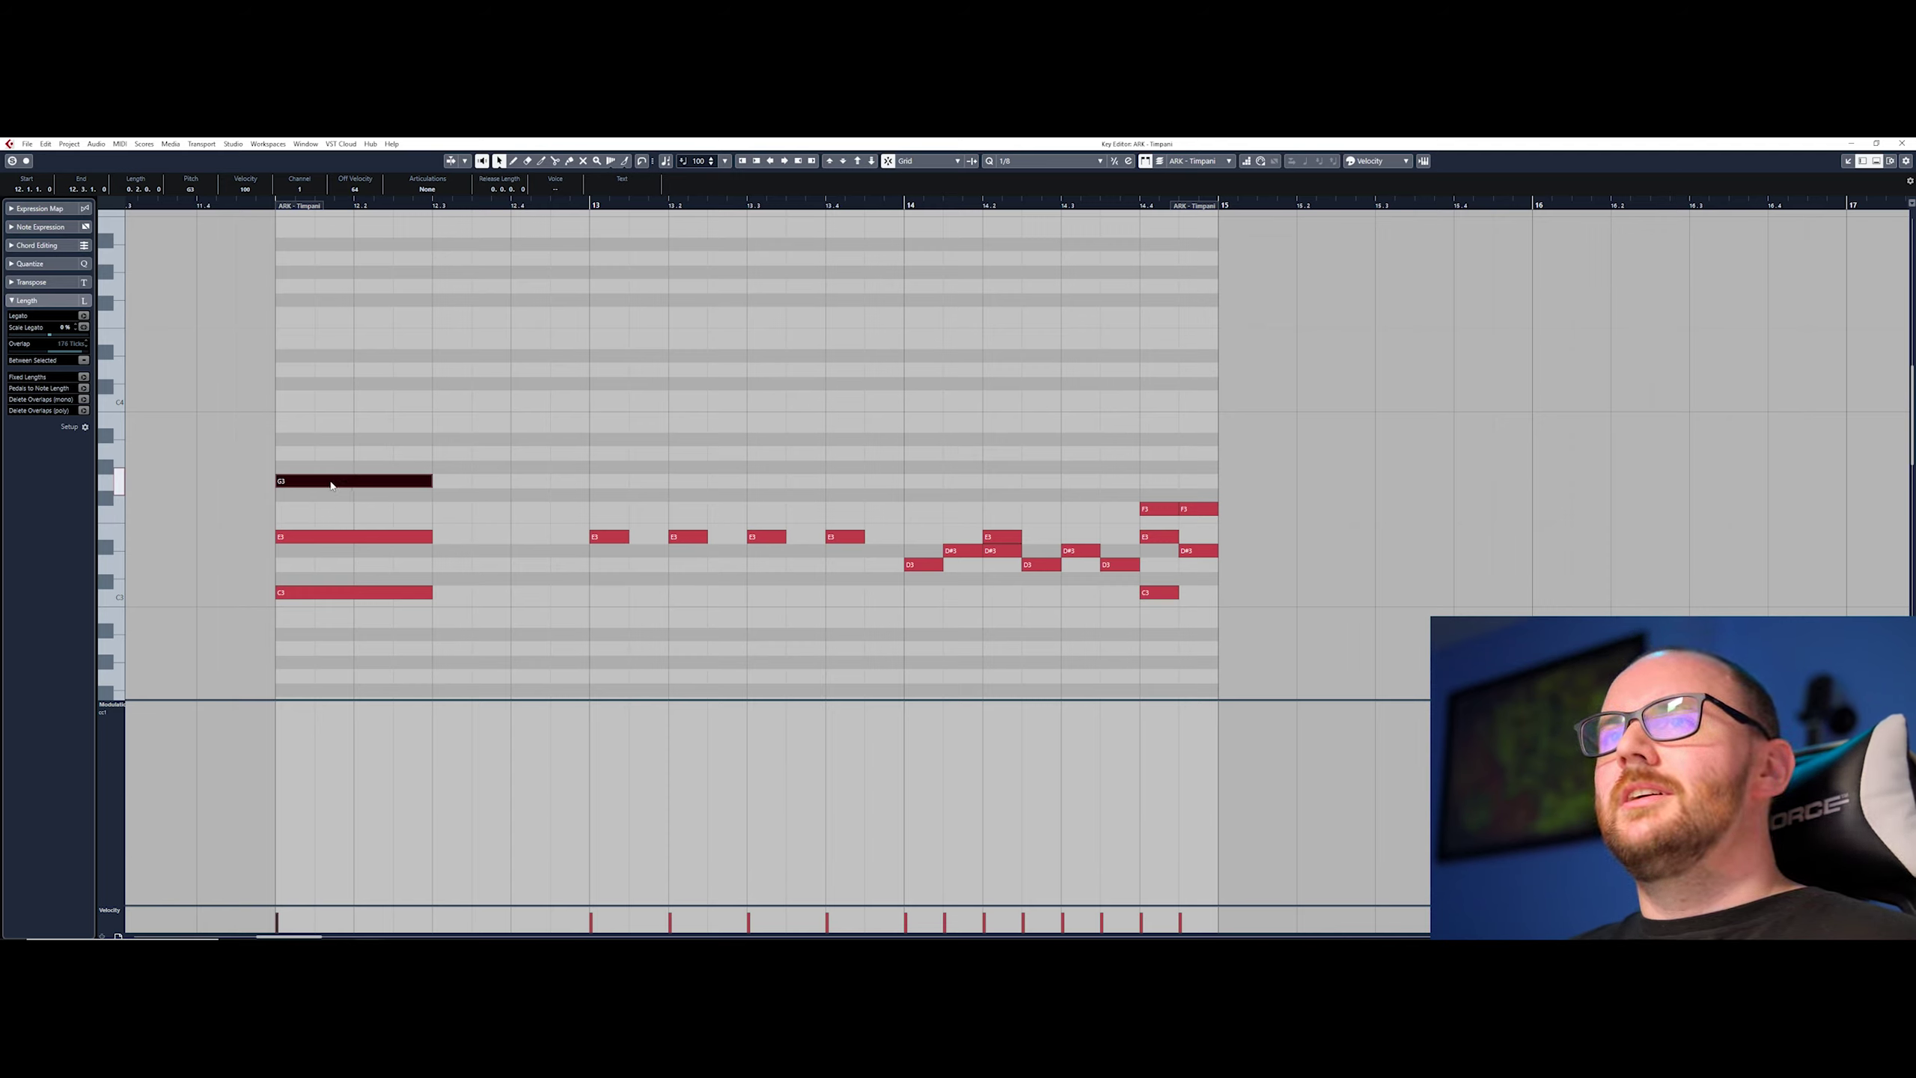
mouse_move(330, 485)
mouse_down()
mouse_move(415, 464)
mouse_move(490, 359)
mouse_move(610, 436)
mouse_move(388, 383)
mouse_move(490, 510)
mouse_move(739, 500)
mouse_move(422, 381)
mouse_move(343, 464)
mouse_up()
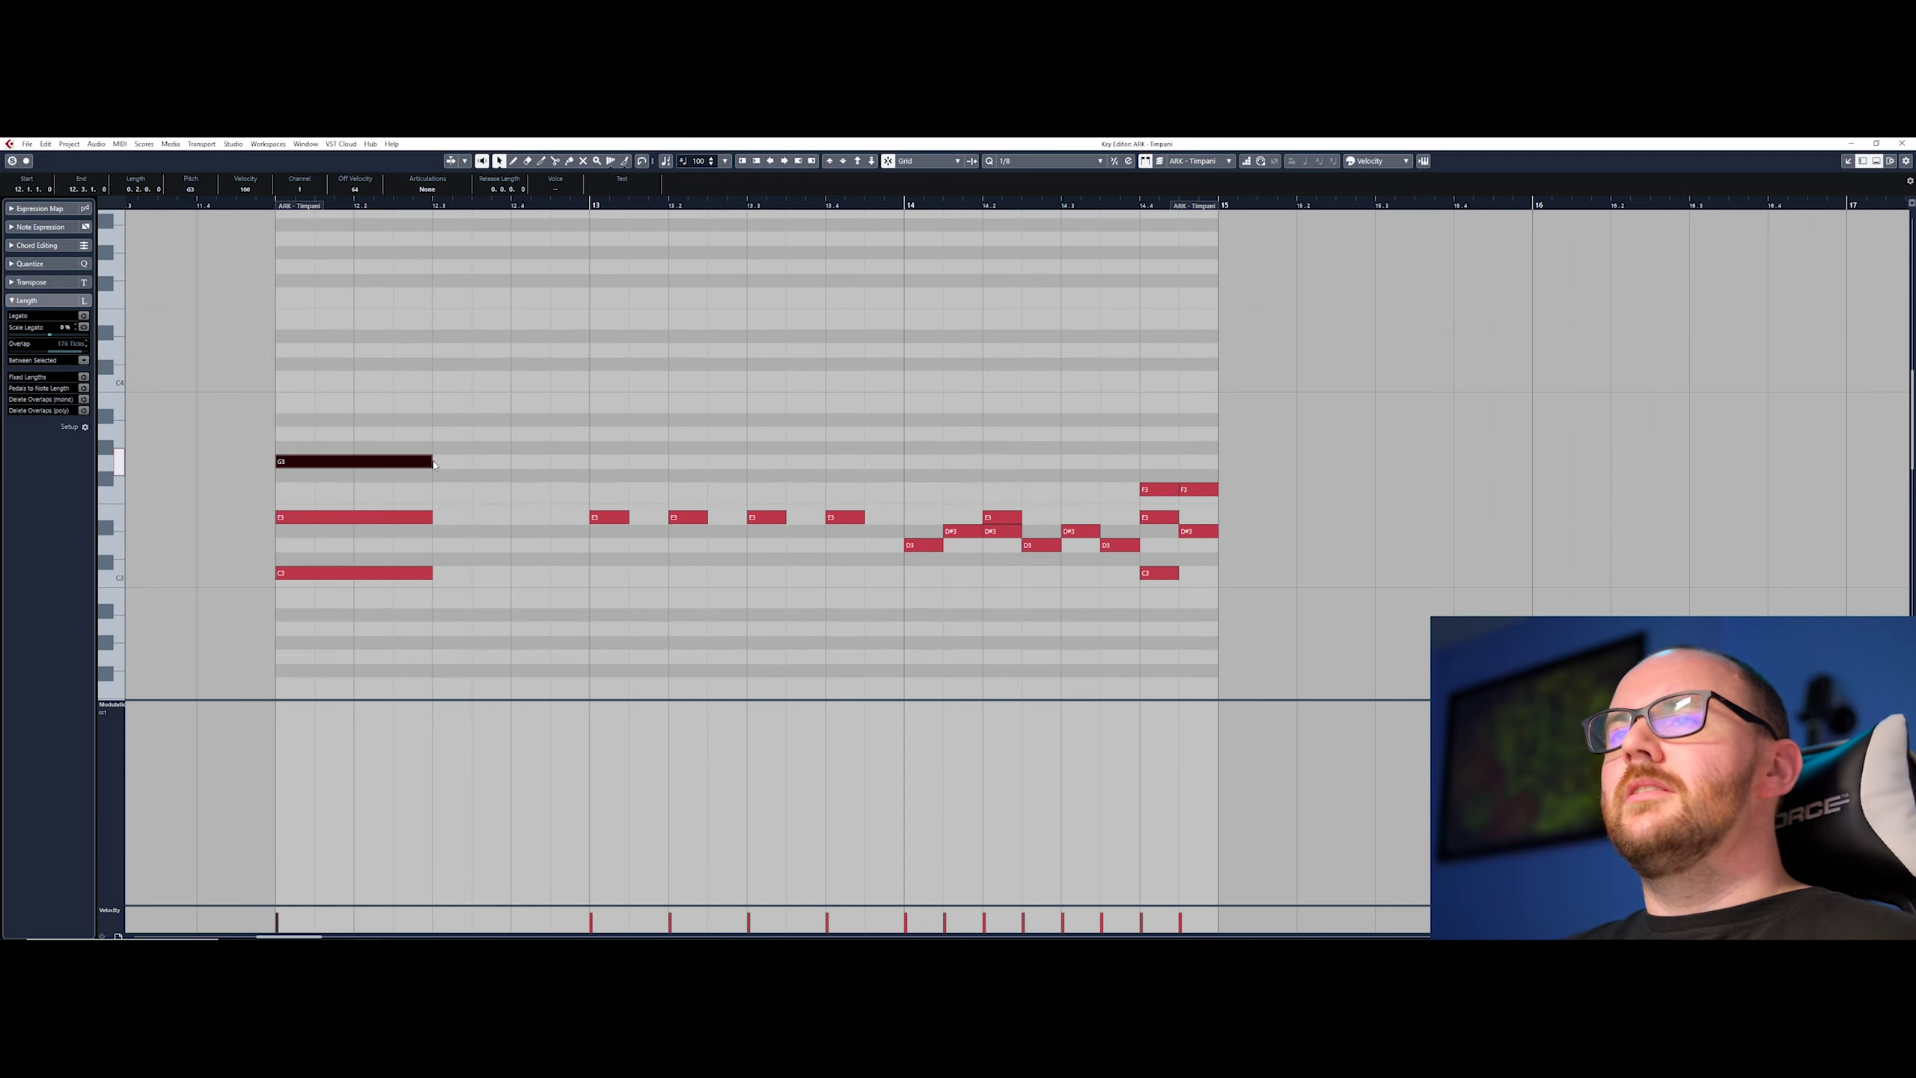
drag(430, 462, 590, 463)
mouse_move(280, 461)
mouse_down()
mouse_move(513, 463)
mouse_move(279, 467)
mouse_move(308, 468)
mouse_up()
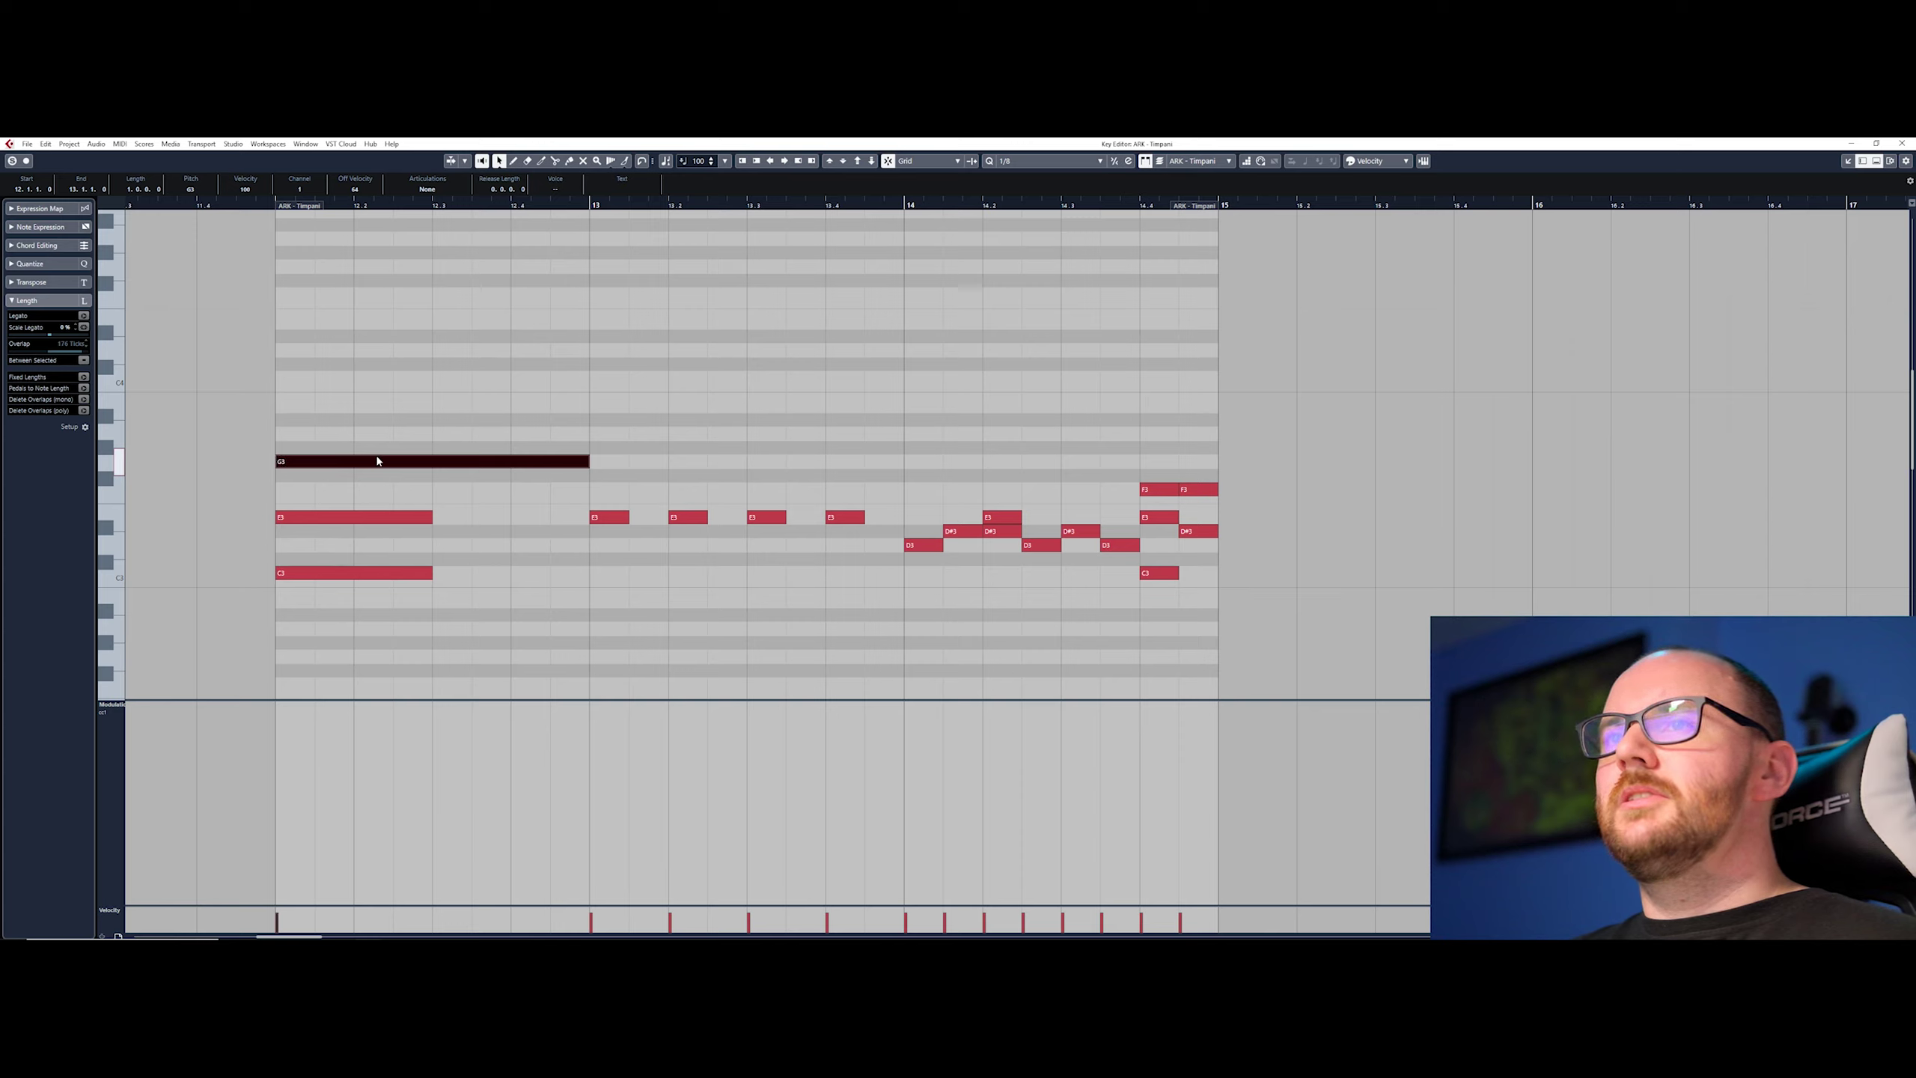
click(539, 299)
Step: Shorten the long G3 note in bar 12 to a half bar, matching the other chord notes
scroll(539, 299, up, 2)
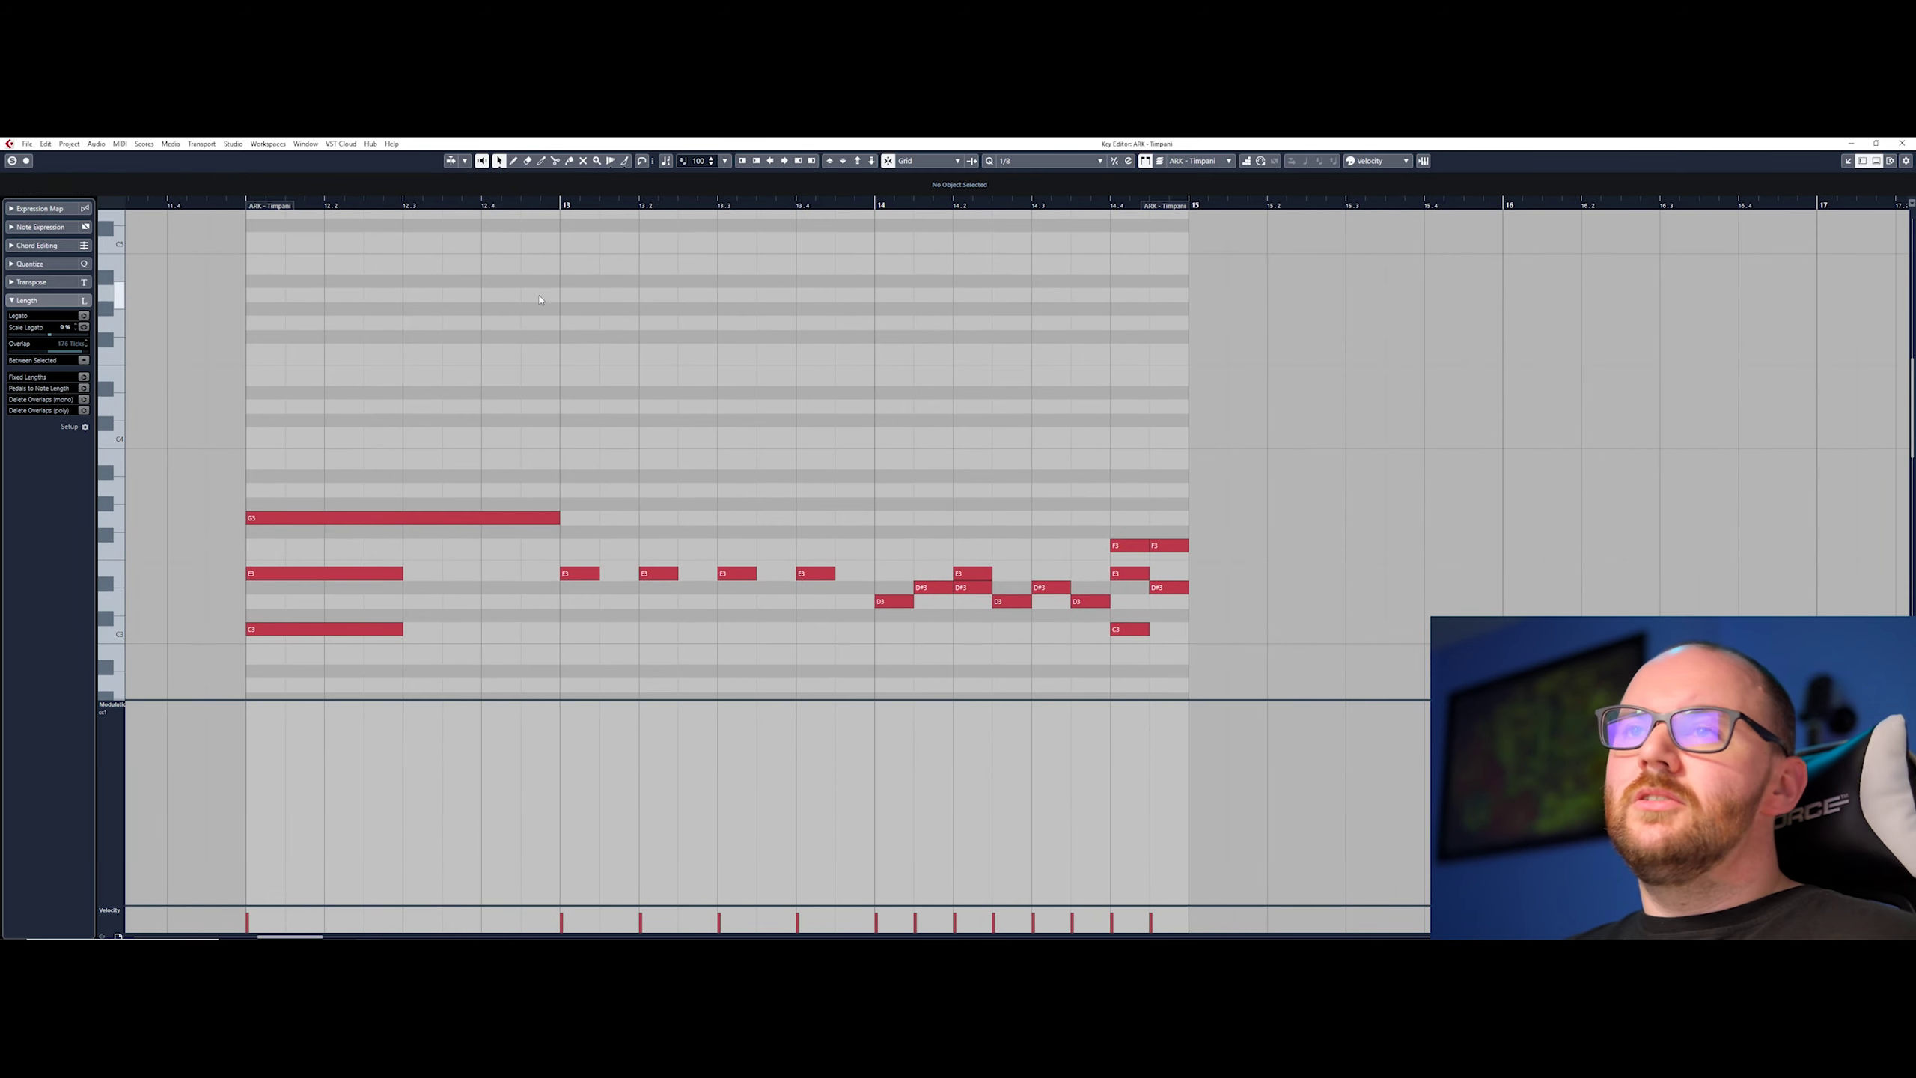
drag(558, 518, 403, 518)
click(422, 530)
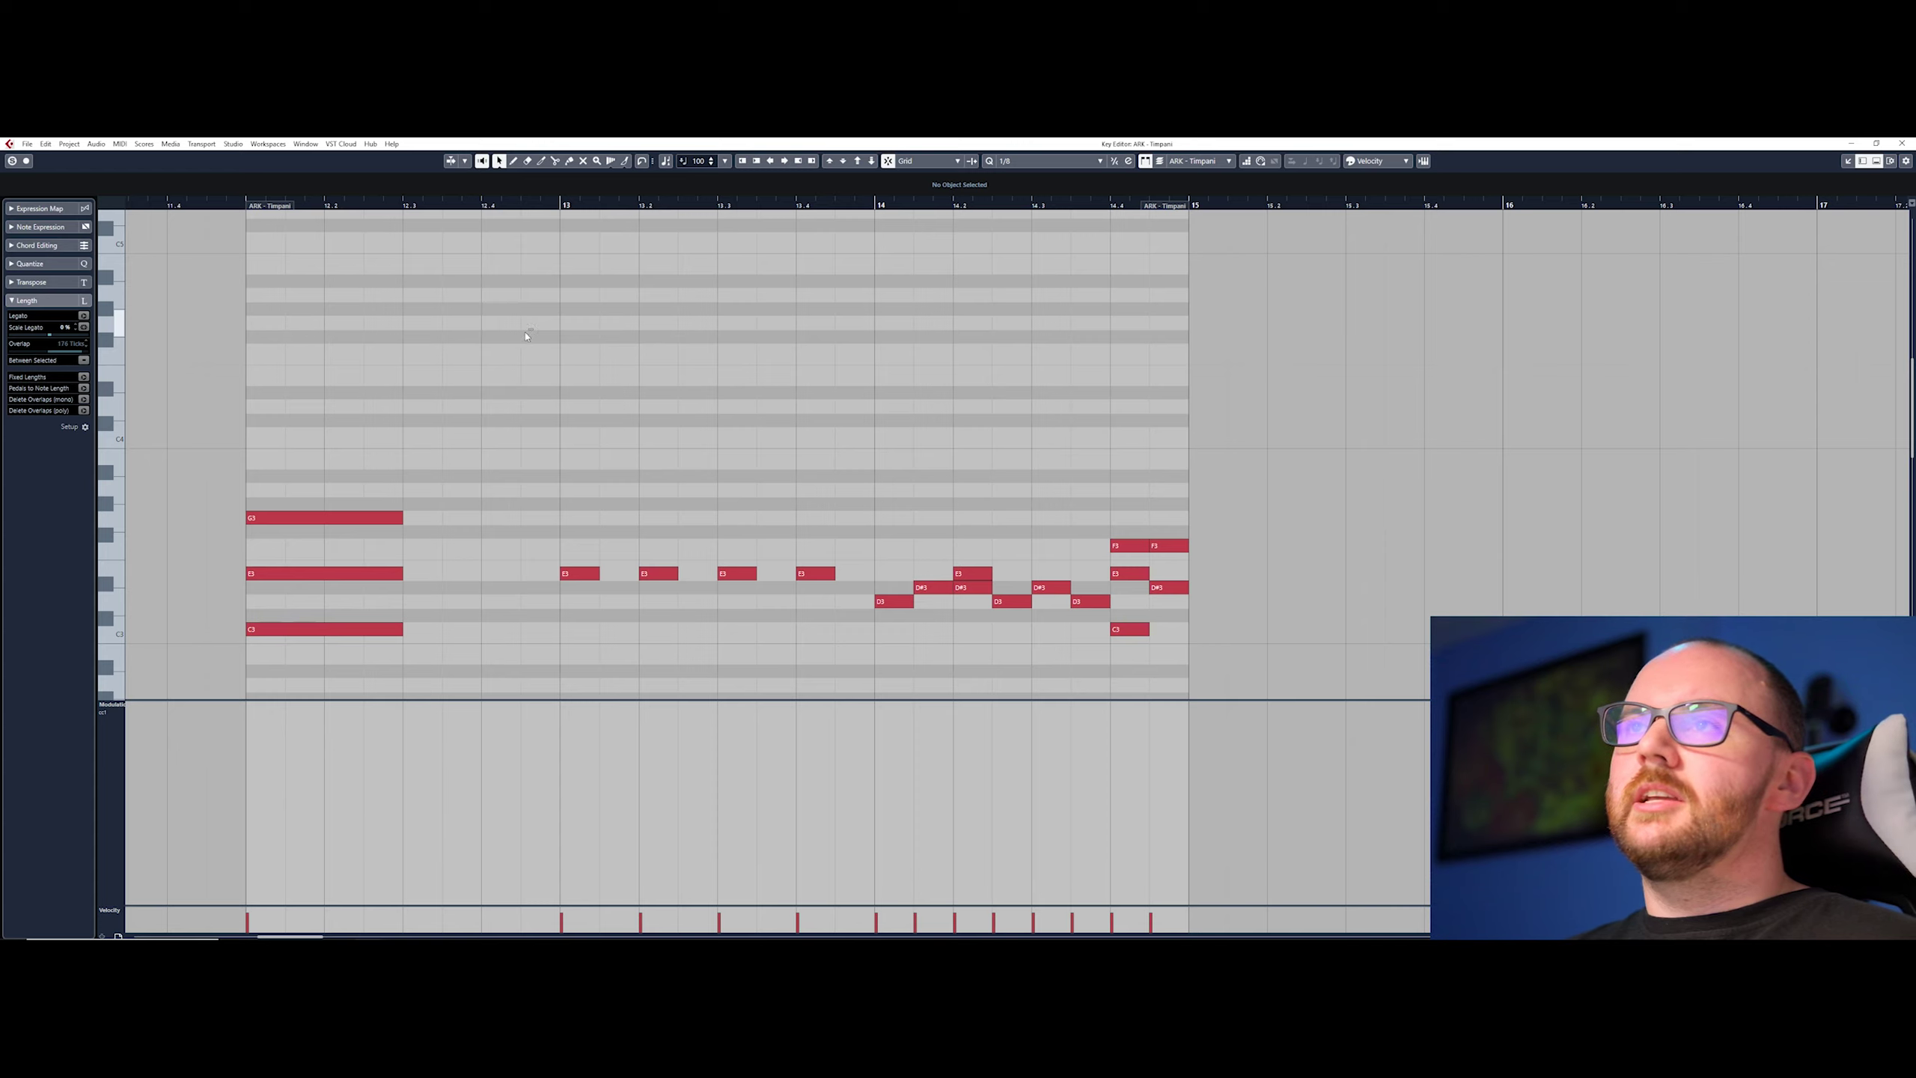
Step: Select the three long chord notes in bar 12, stretch them to bar 13, restore their half-bar length and deselect them
drag(533, 330, 300, 663)
drag(290, 518, 556, 521)
mouse_move(248, 518)
mouse_down()
mouse_move(441, 519)
mouse_move(247, 519)
mouse_up()
drag(559, 520, 405, 520)
click(467, 521)
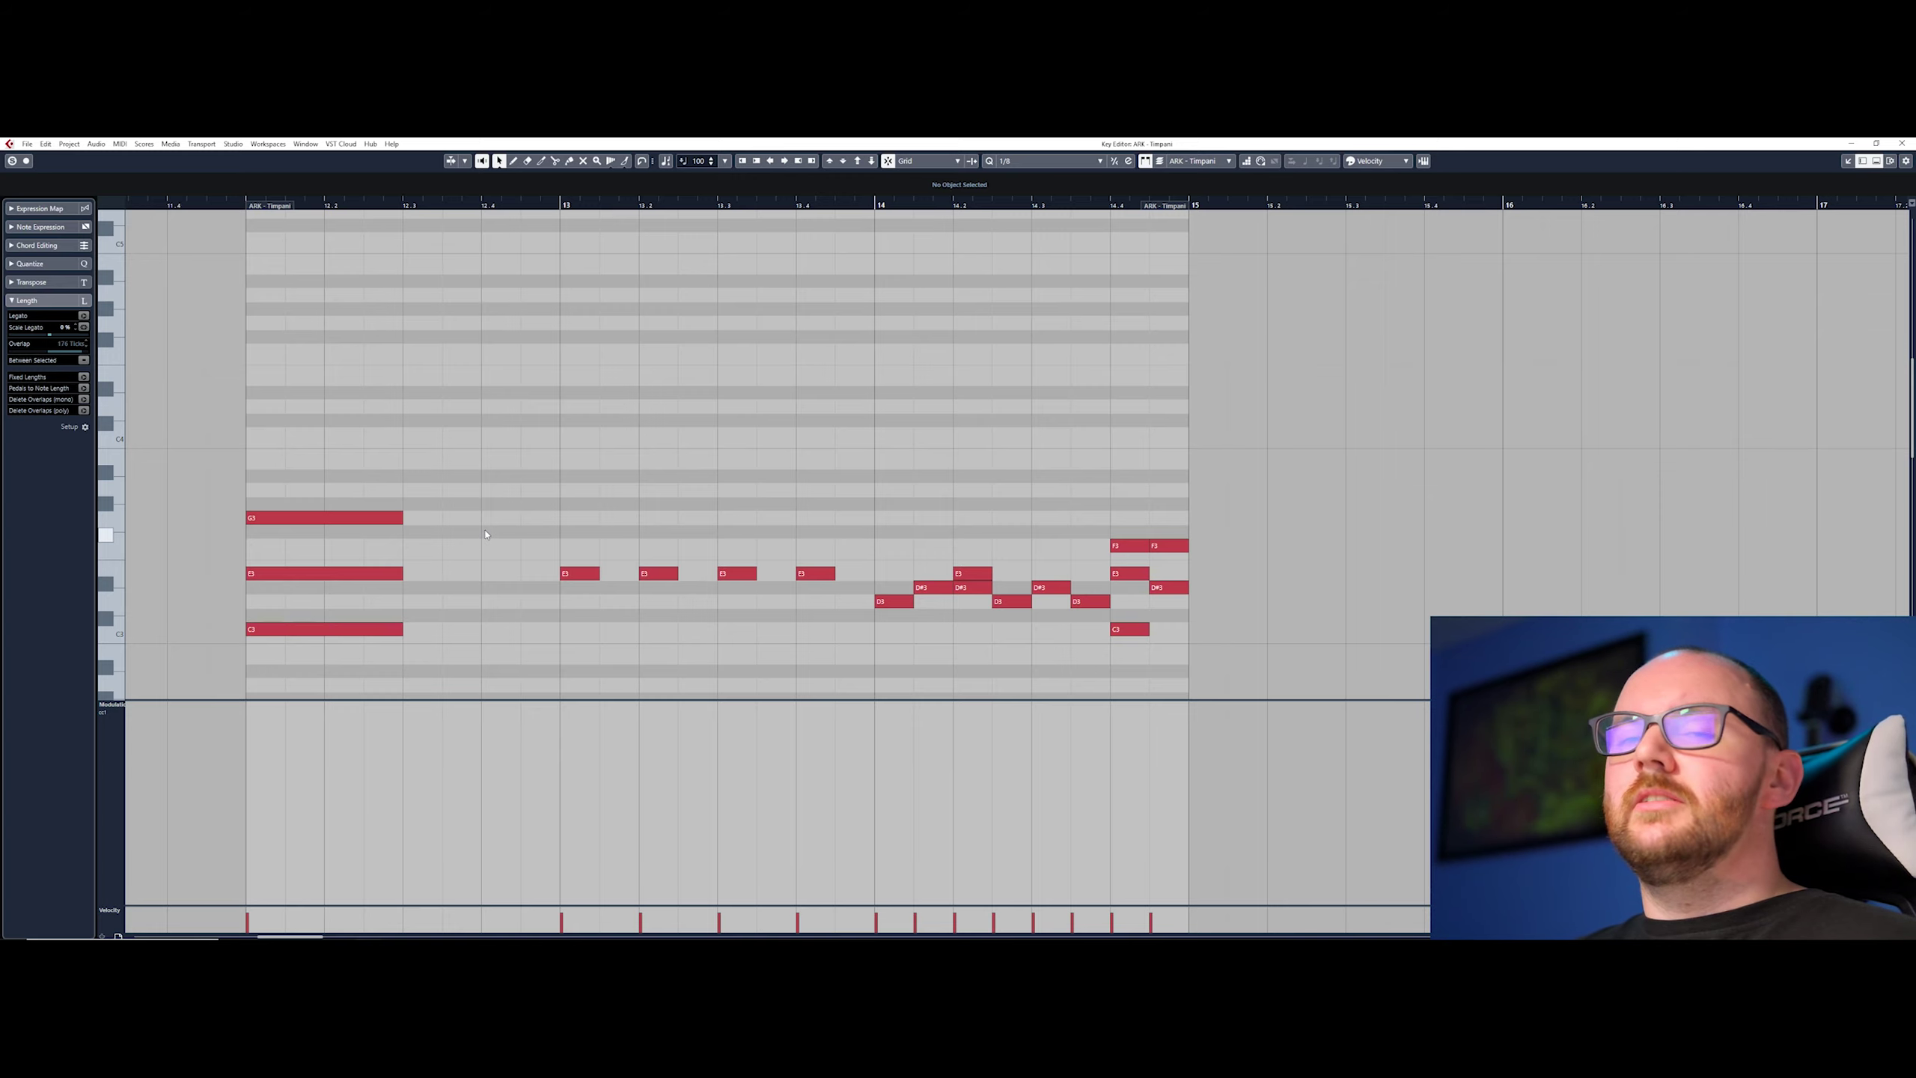
Step: Add eighth notes in bar 14: E3 at 14.2.3, E3 and D#3 at 14.3.3, and D#3 and E3 at 14.1
scroll(897, 567, right, 2)
scroll(897, 567, down, 2)
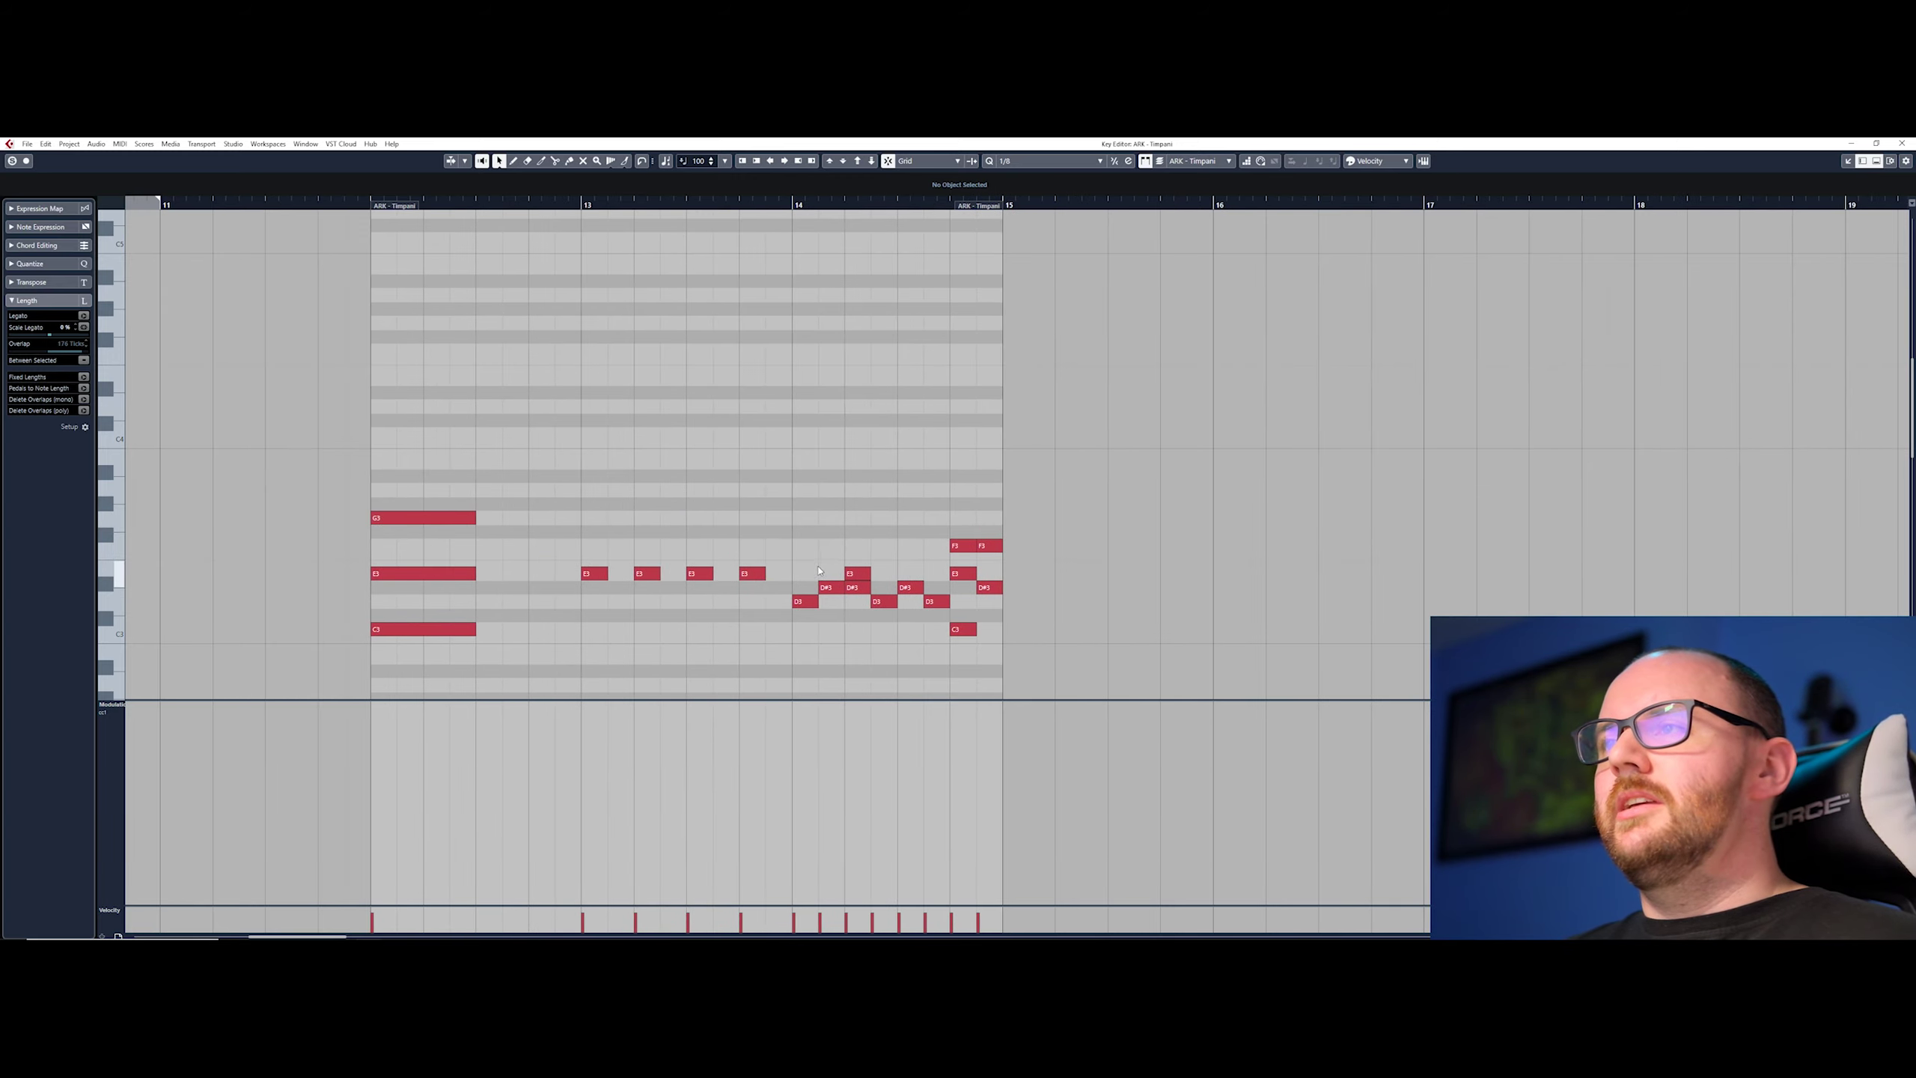
click(888, 573)
click(937, 573)
click(937, 587)
click(803, 587)
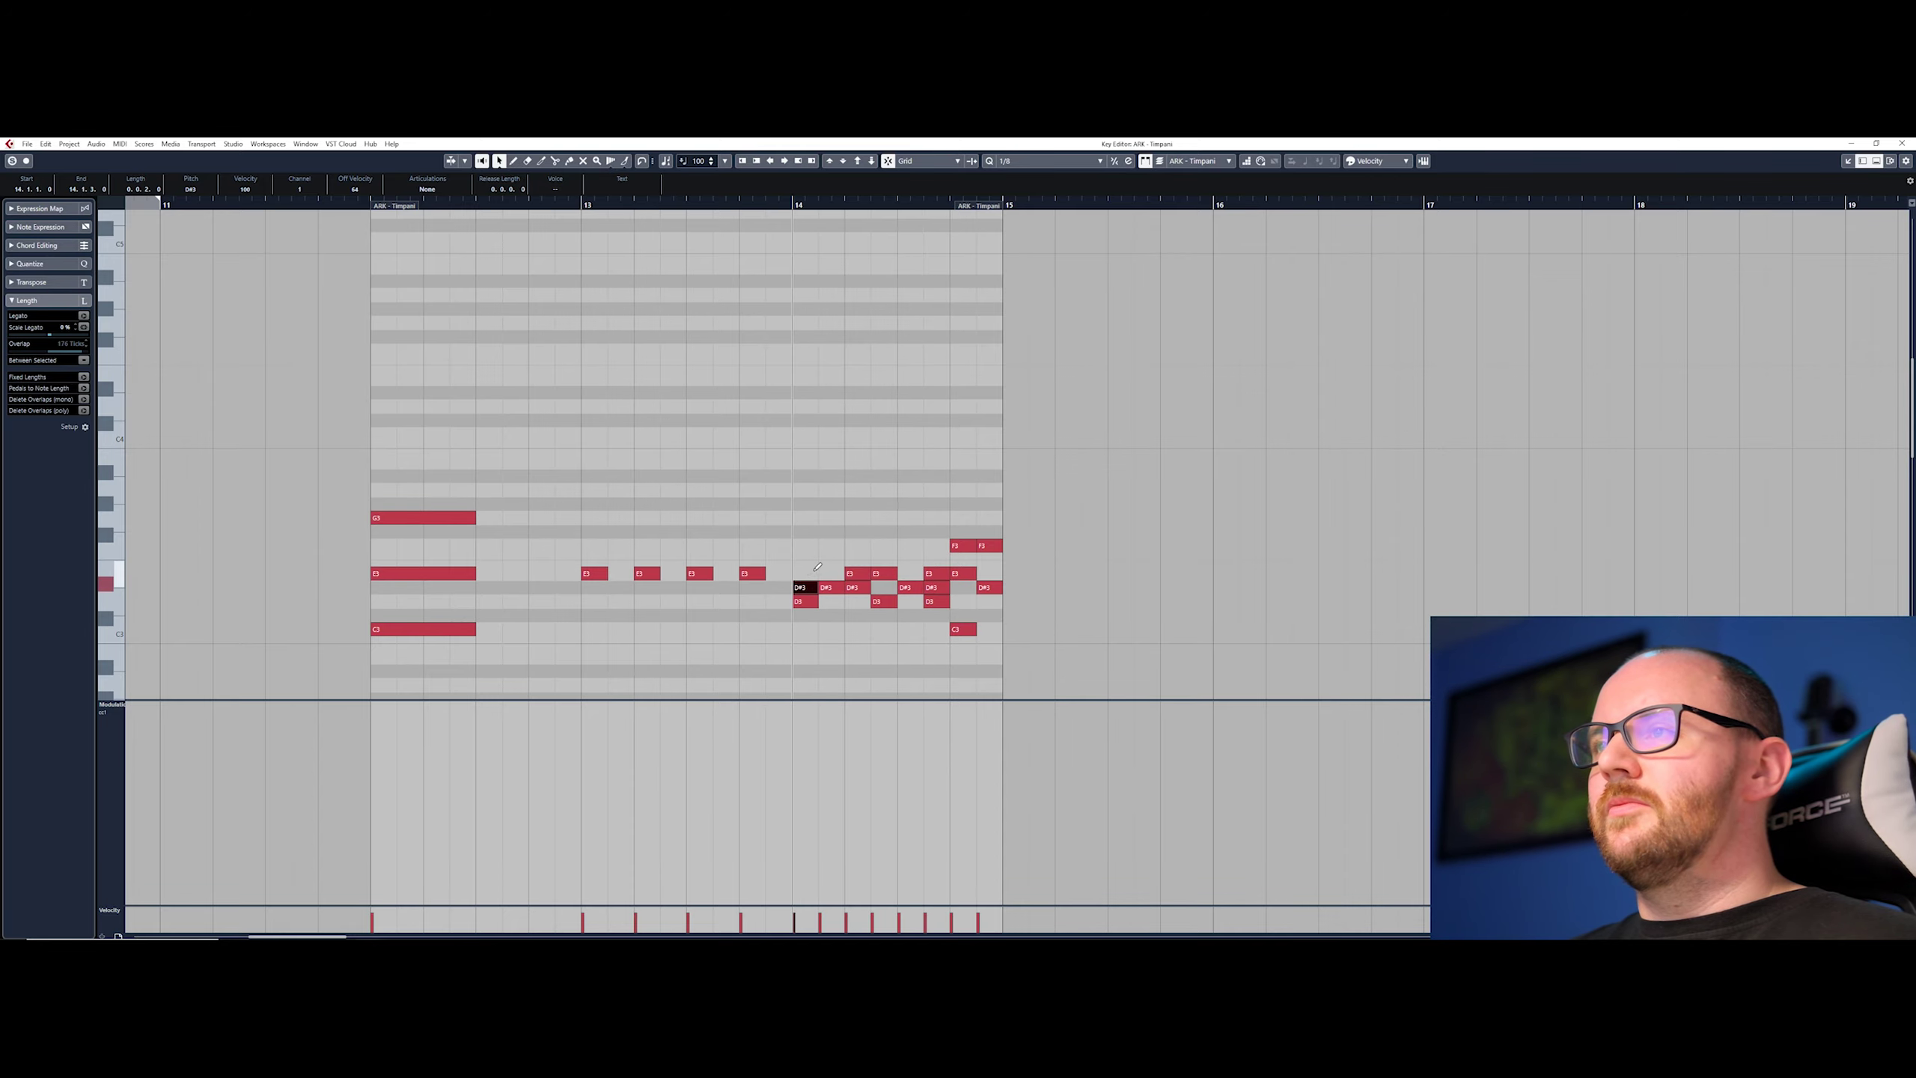
click(803, 573)
Step: Add D#3 eighth notes in bar 13 at 13.4.3 and 13.2.3, and clear the note selection
click(770, 588)
drag(768, 588, 665, 588)
scroll(665, 588, down, 8)
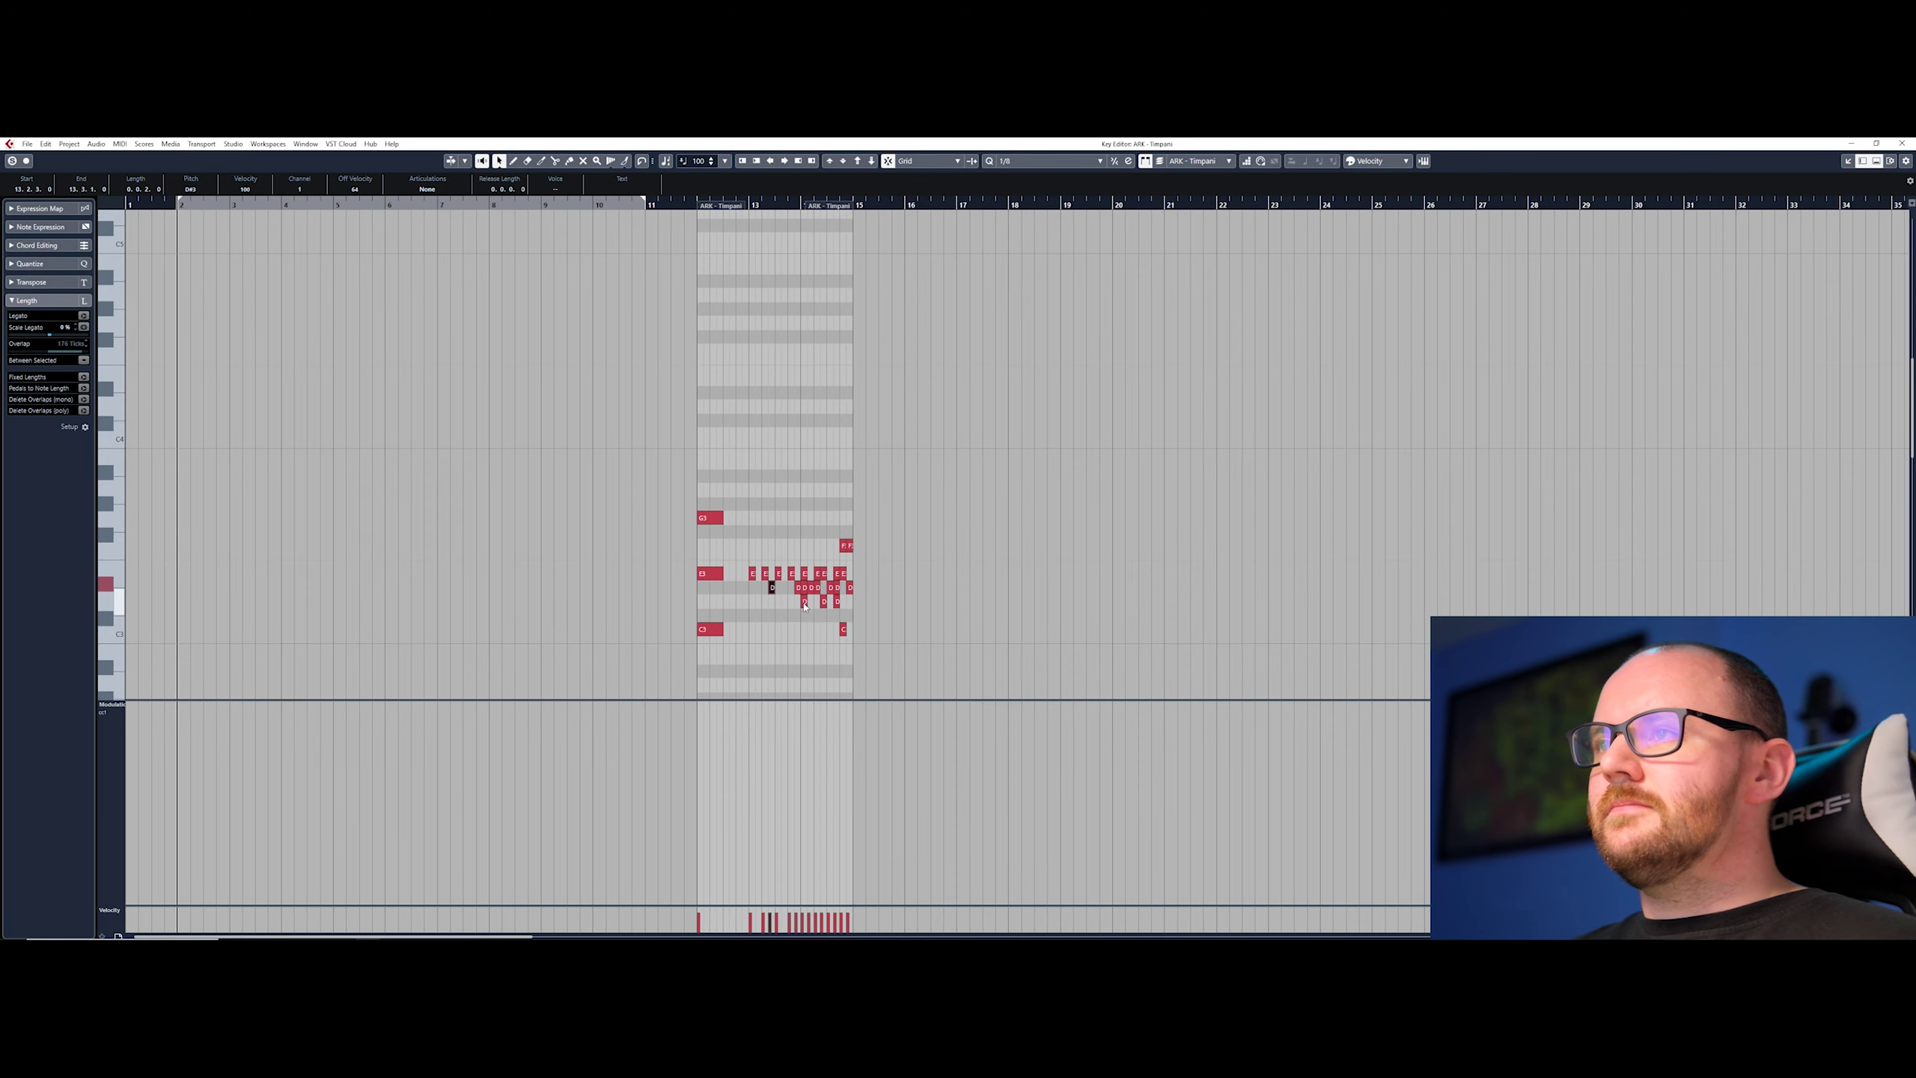
scroll(453, 642, up, 8)
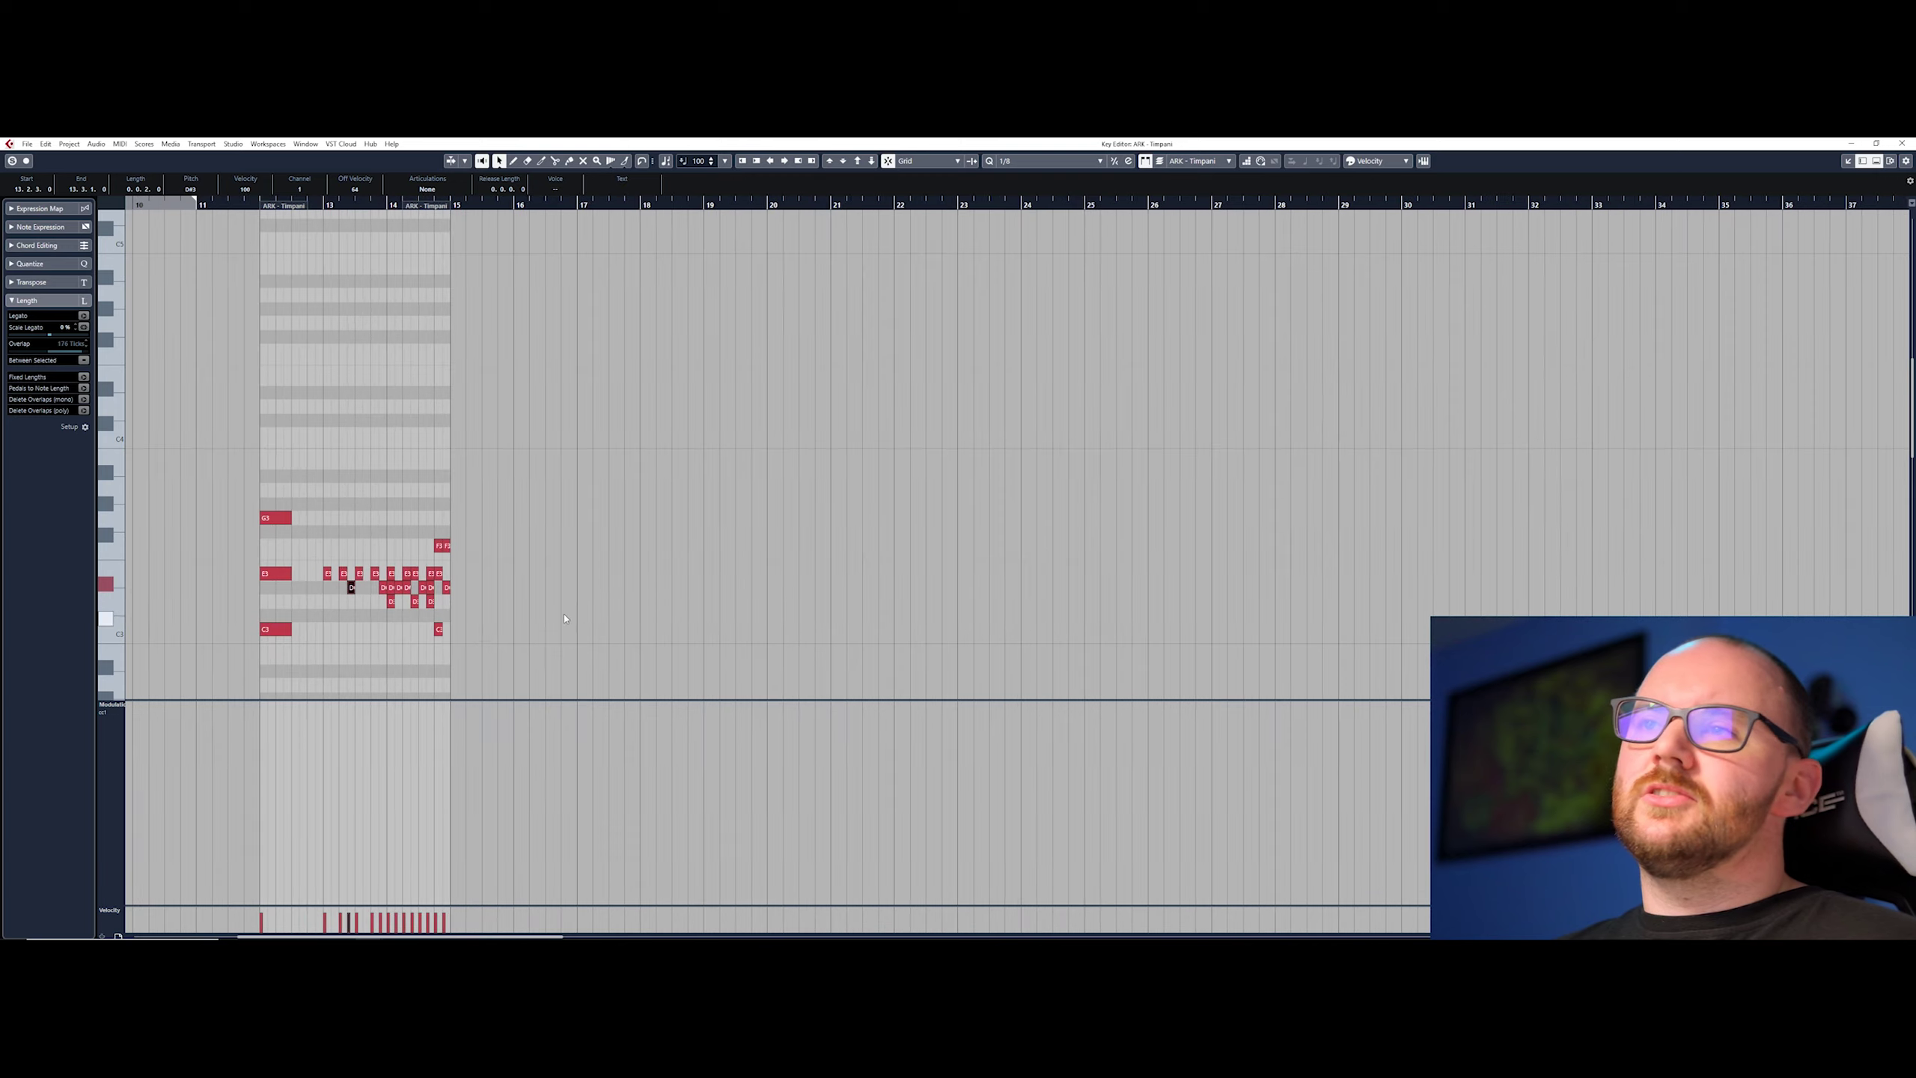
scroll(453, 642, left, 6)
click(912, 623)
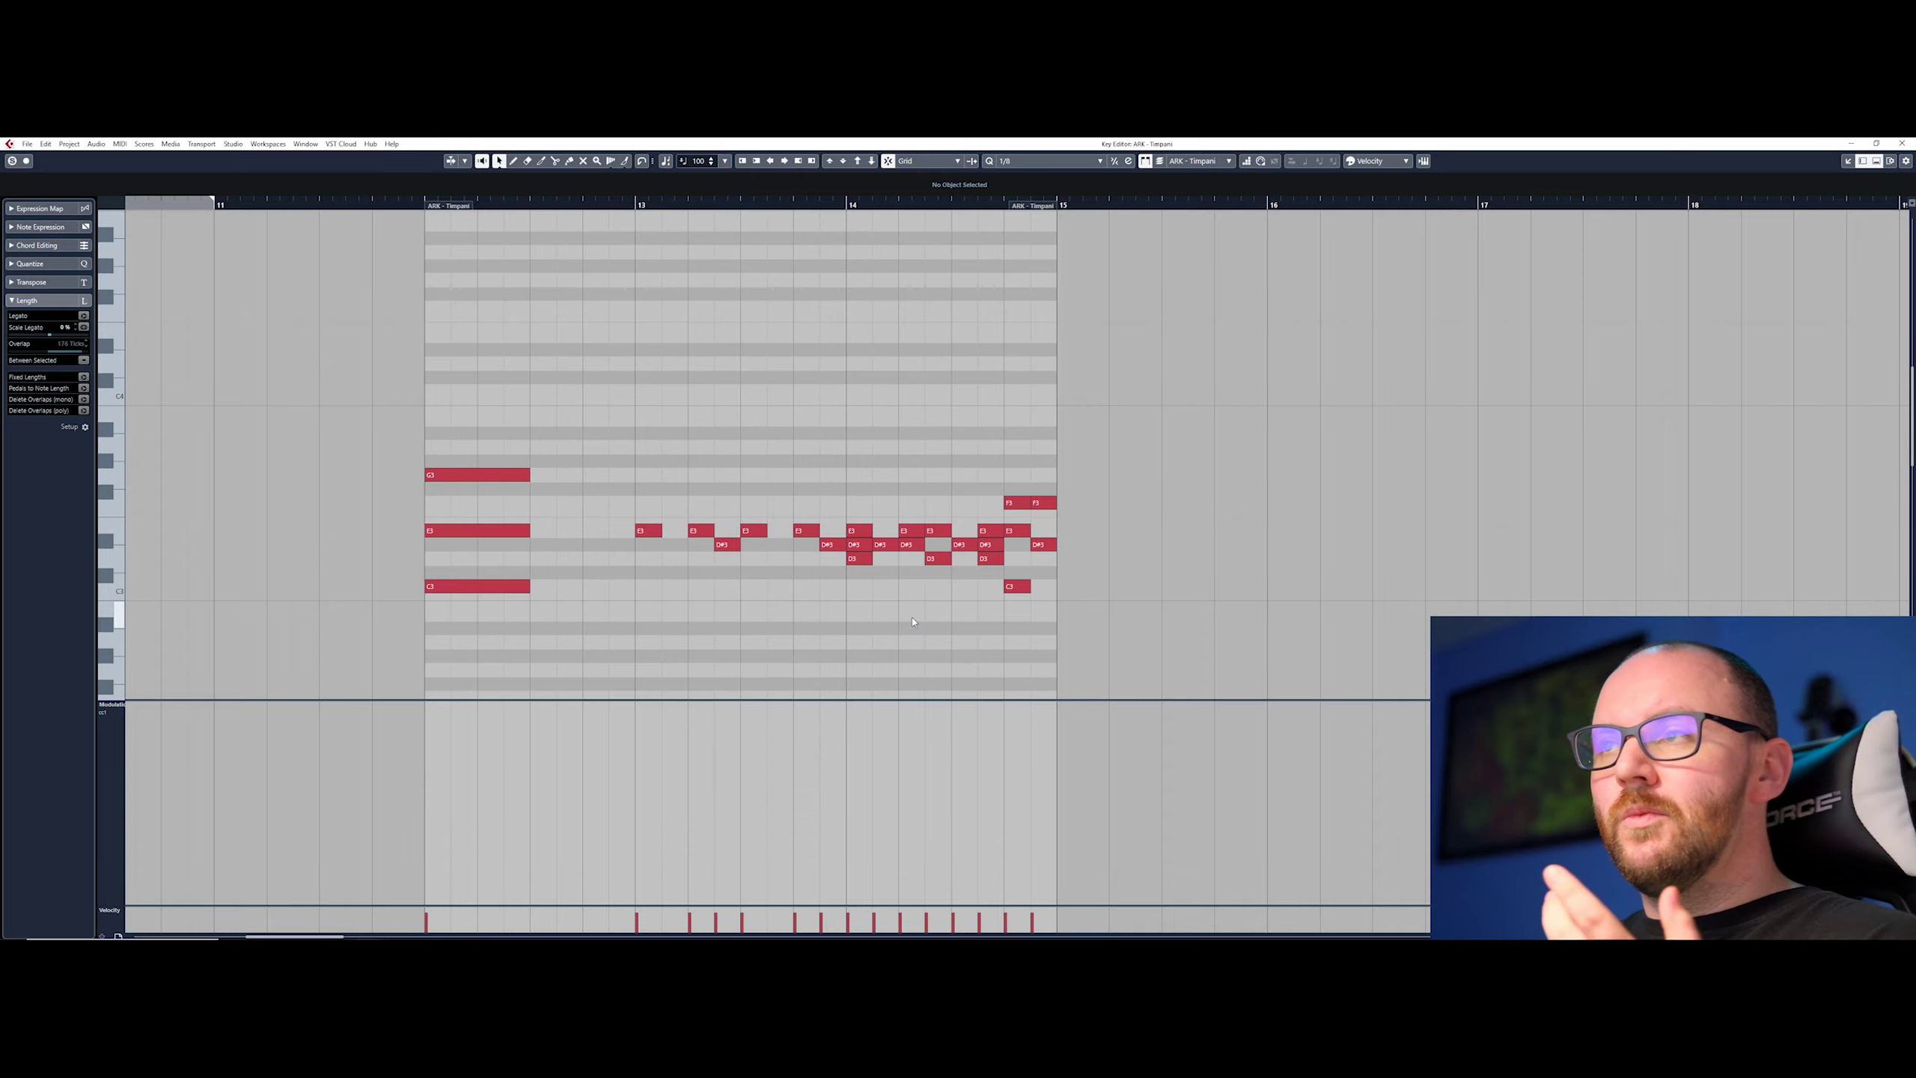
Step: Try selecting the D#3 notes across bars 13 and 14 with a narrow selection rectangle, and clear the note selection
scroll(905, 498, down, 2)
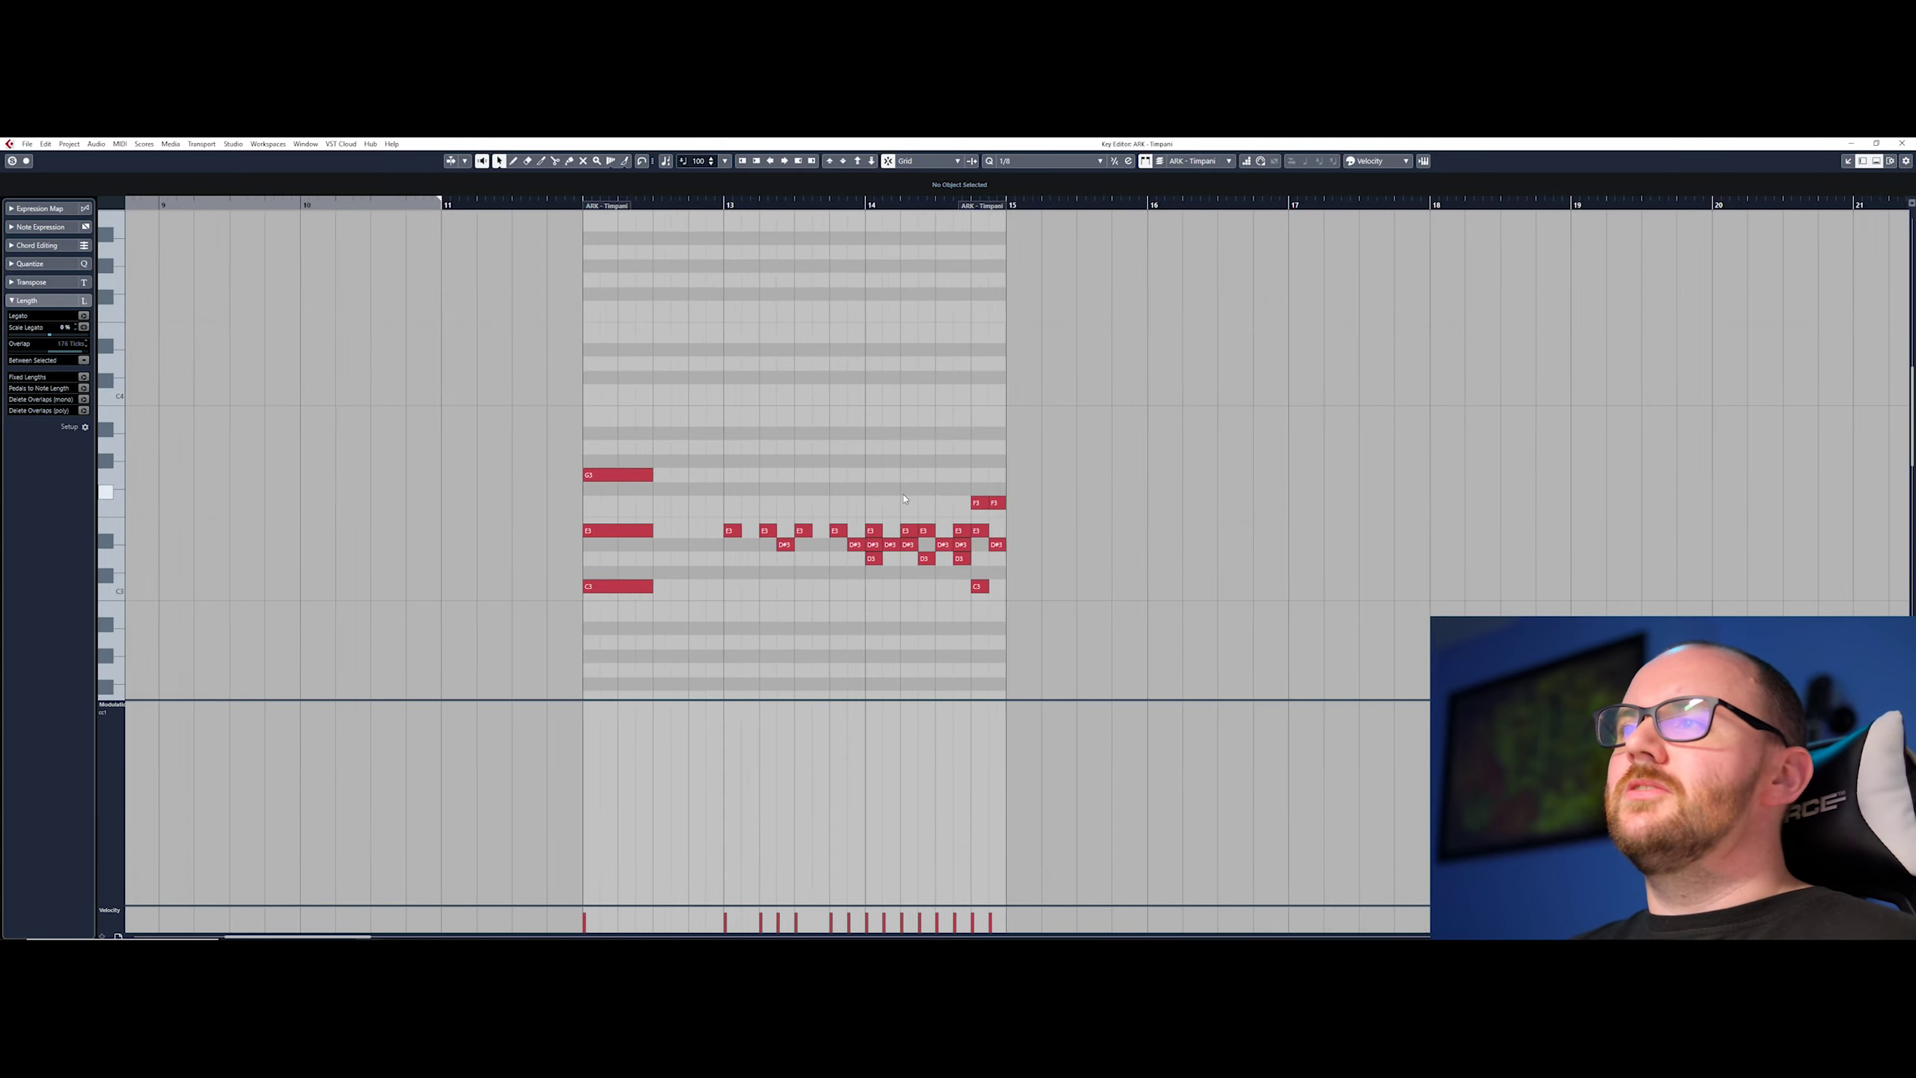
scroll(905, 498, down, 3)
scroll(901, 468, up, 4)
drag(589, 341, 898, 393)
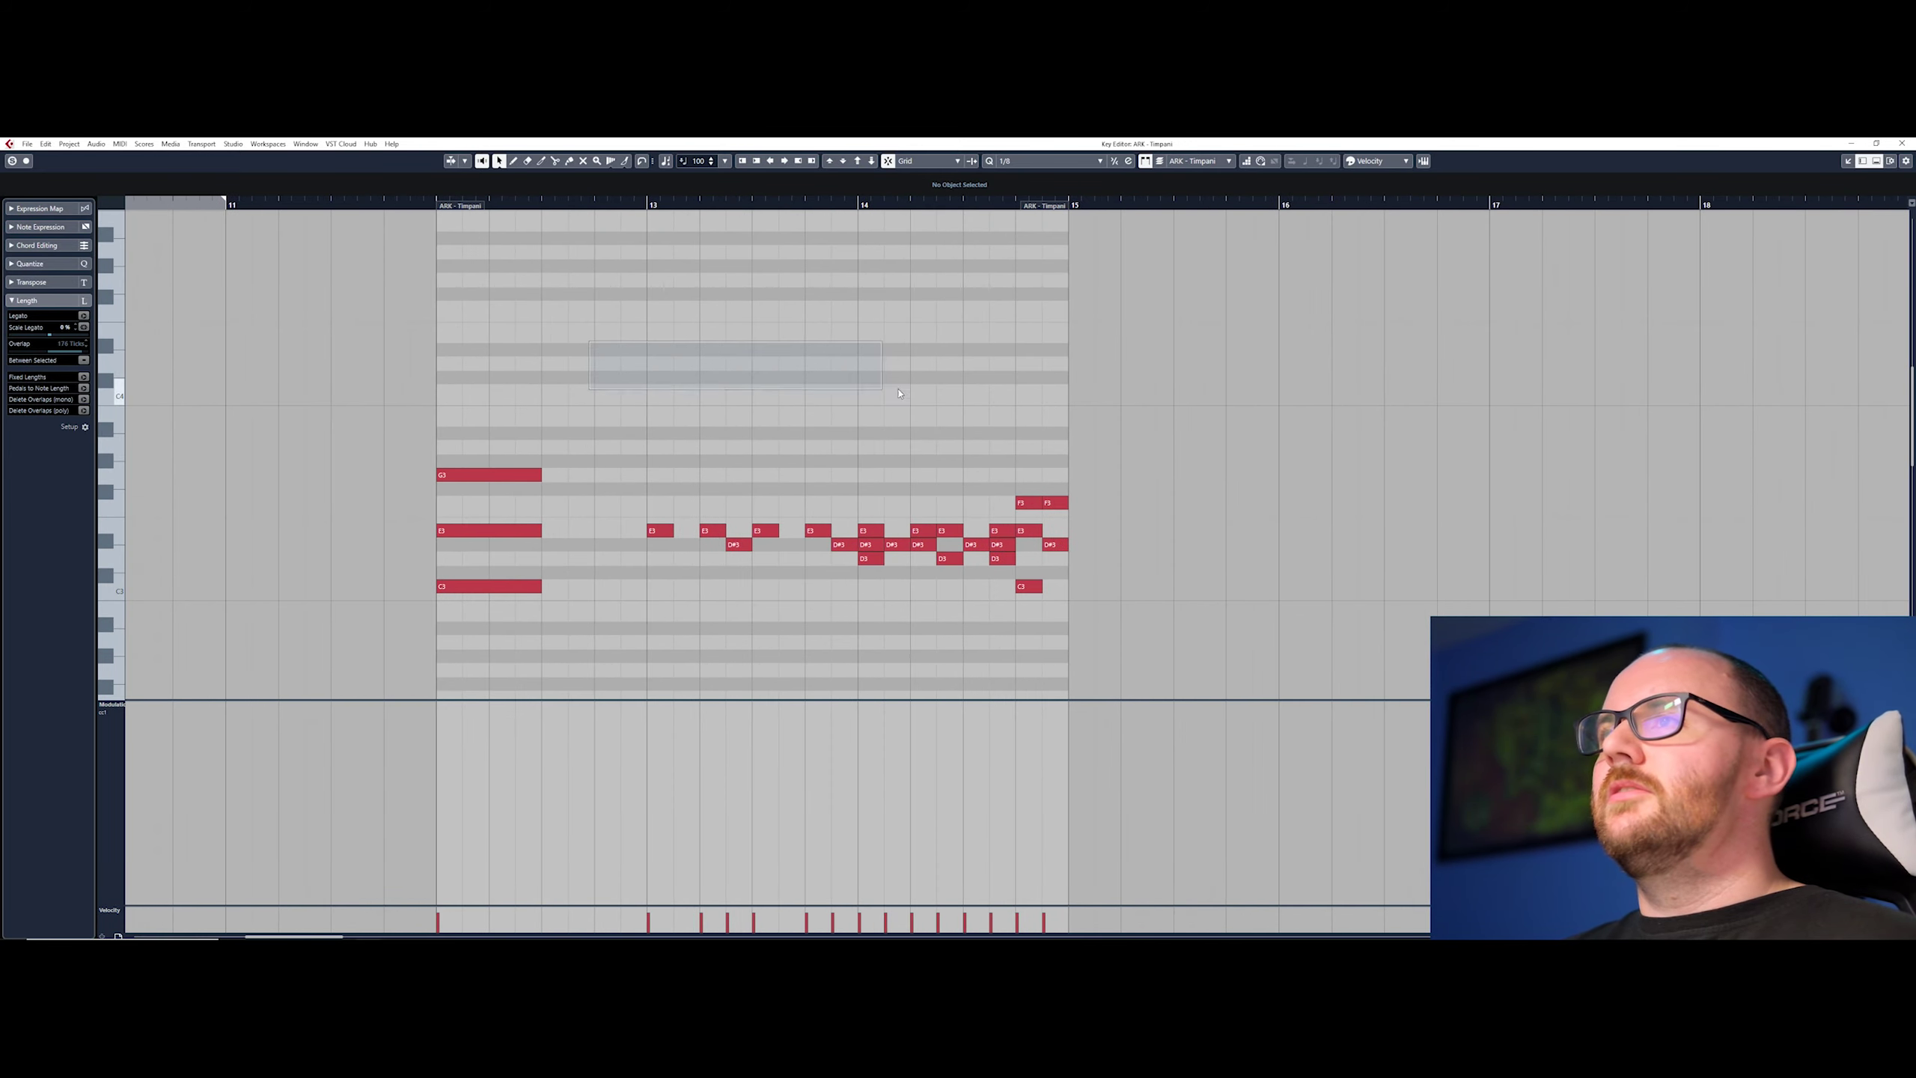
drag(519, 328, 1058, 361)
drag(599, 546, 1454, 534)
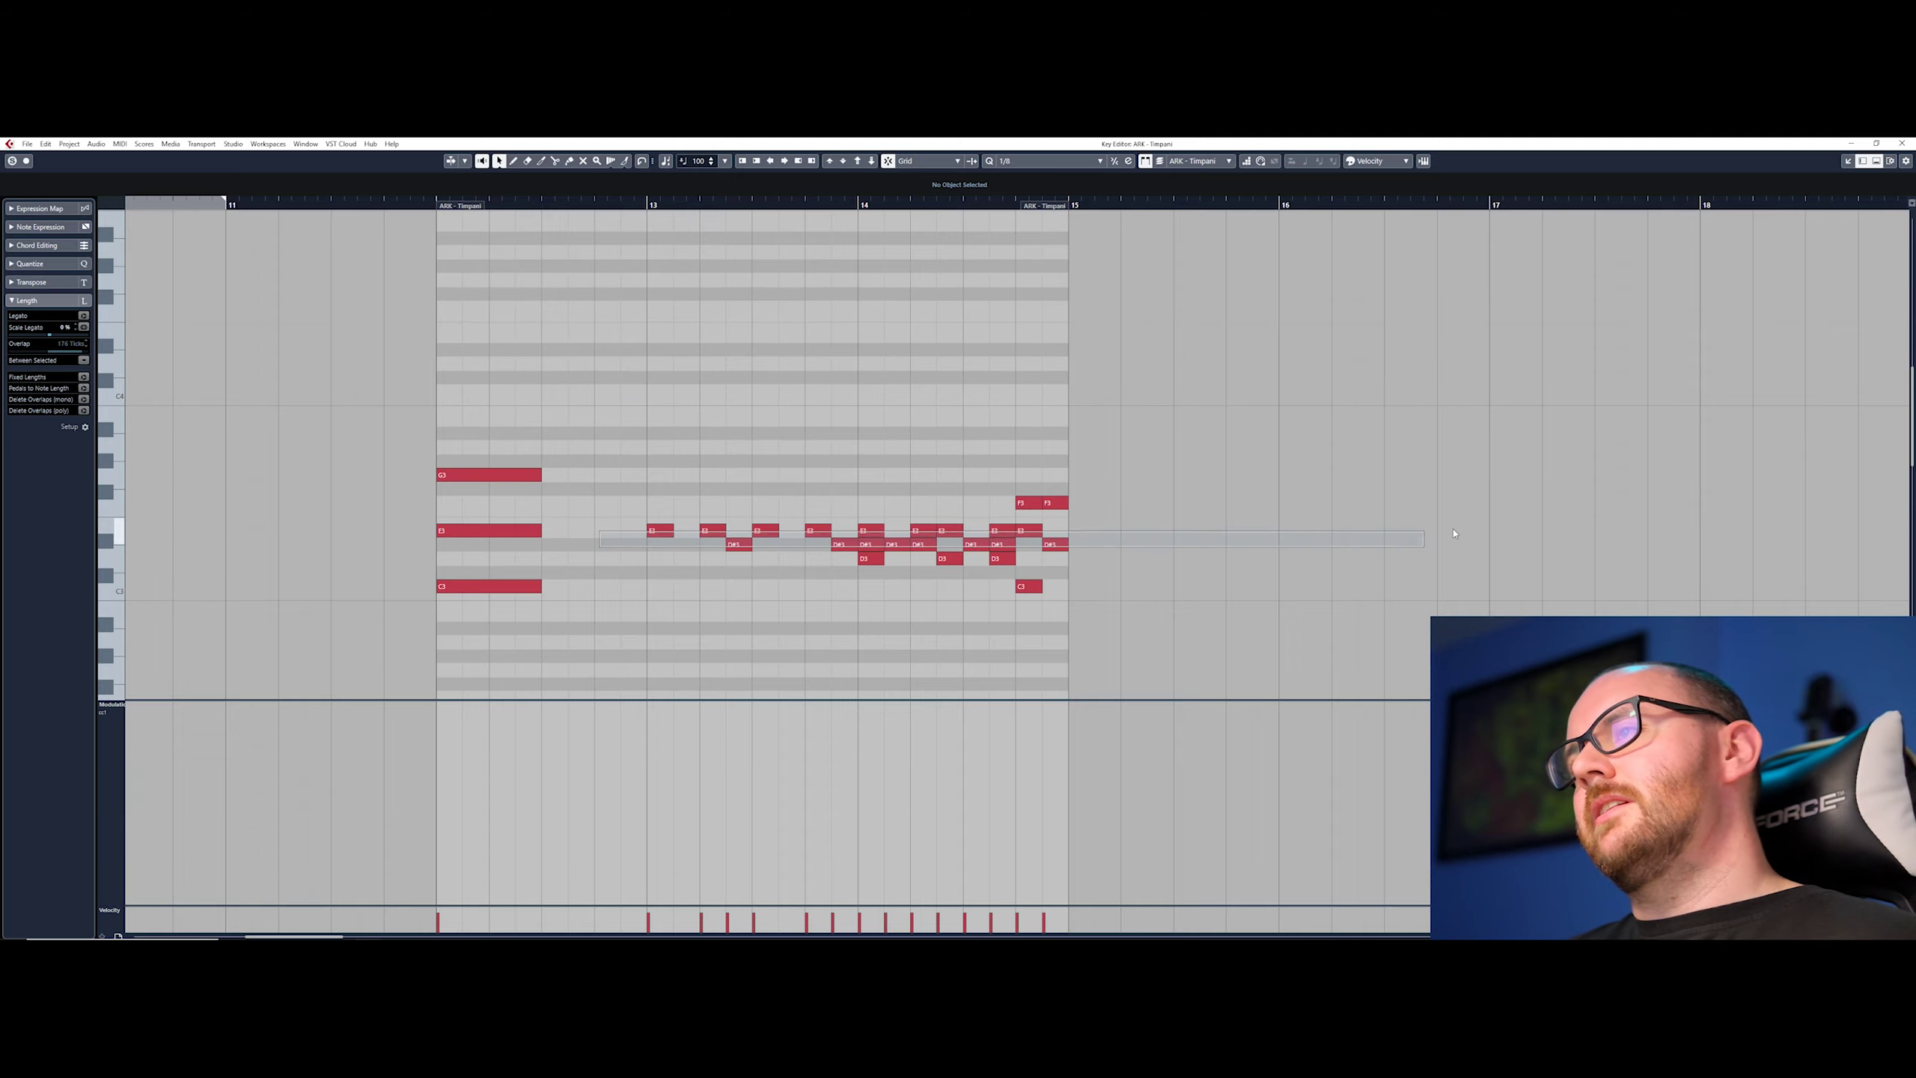
drag(1671, 530, 1735, 534)
scroll(1008, 551, down, 10)
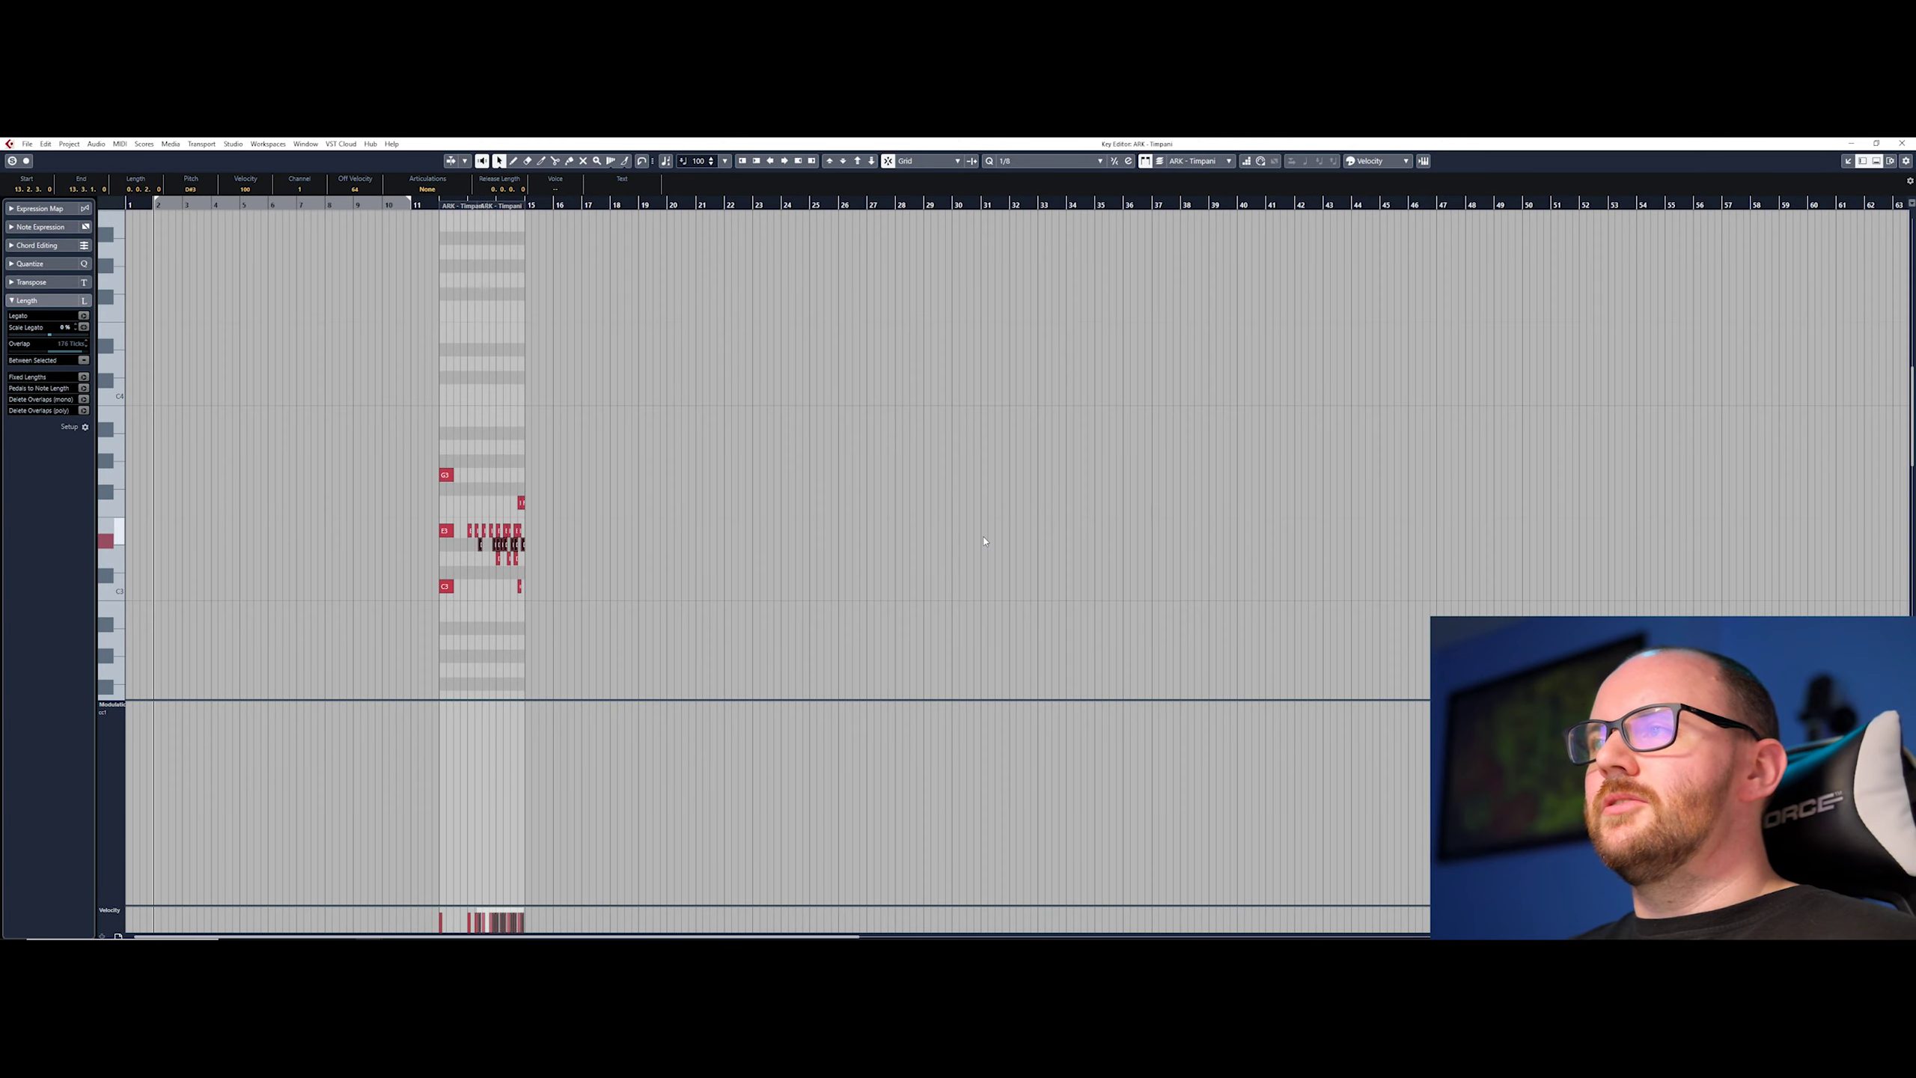
scroll(262, 545, up, 3)
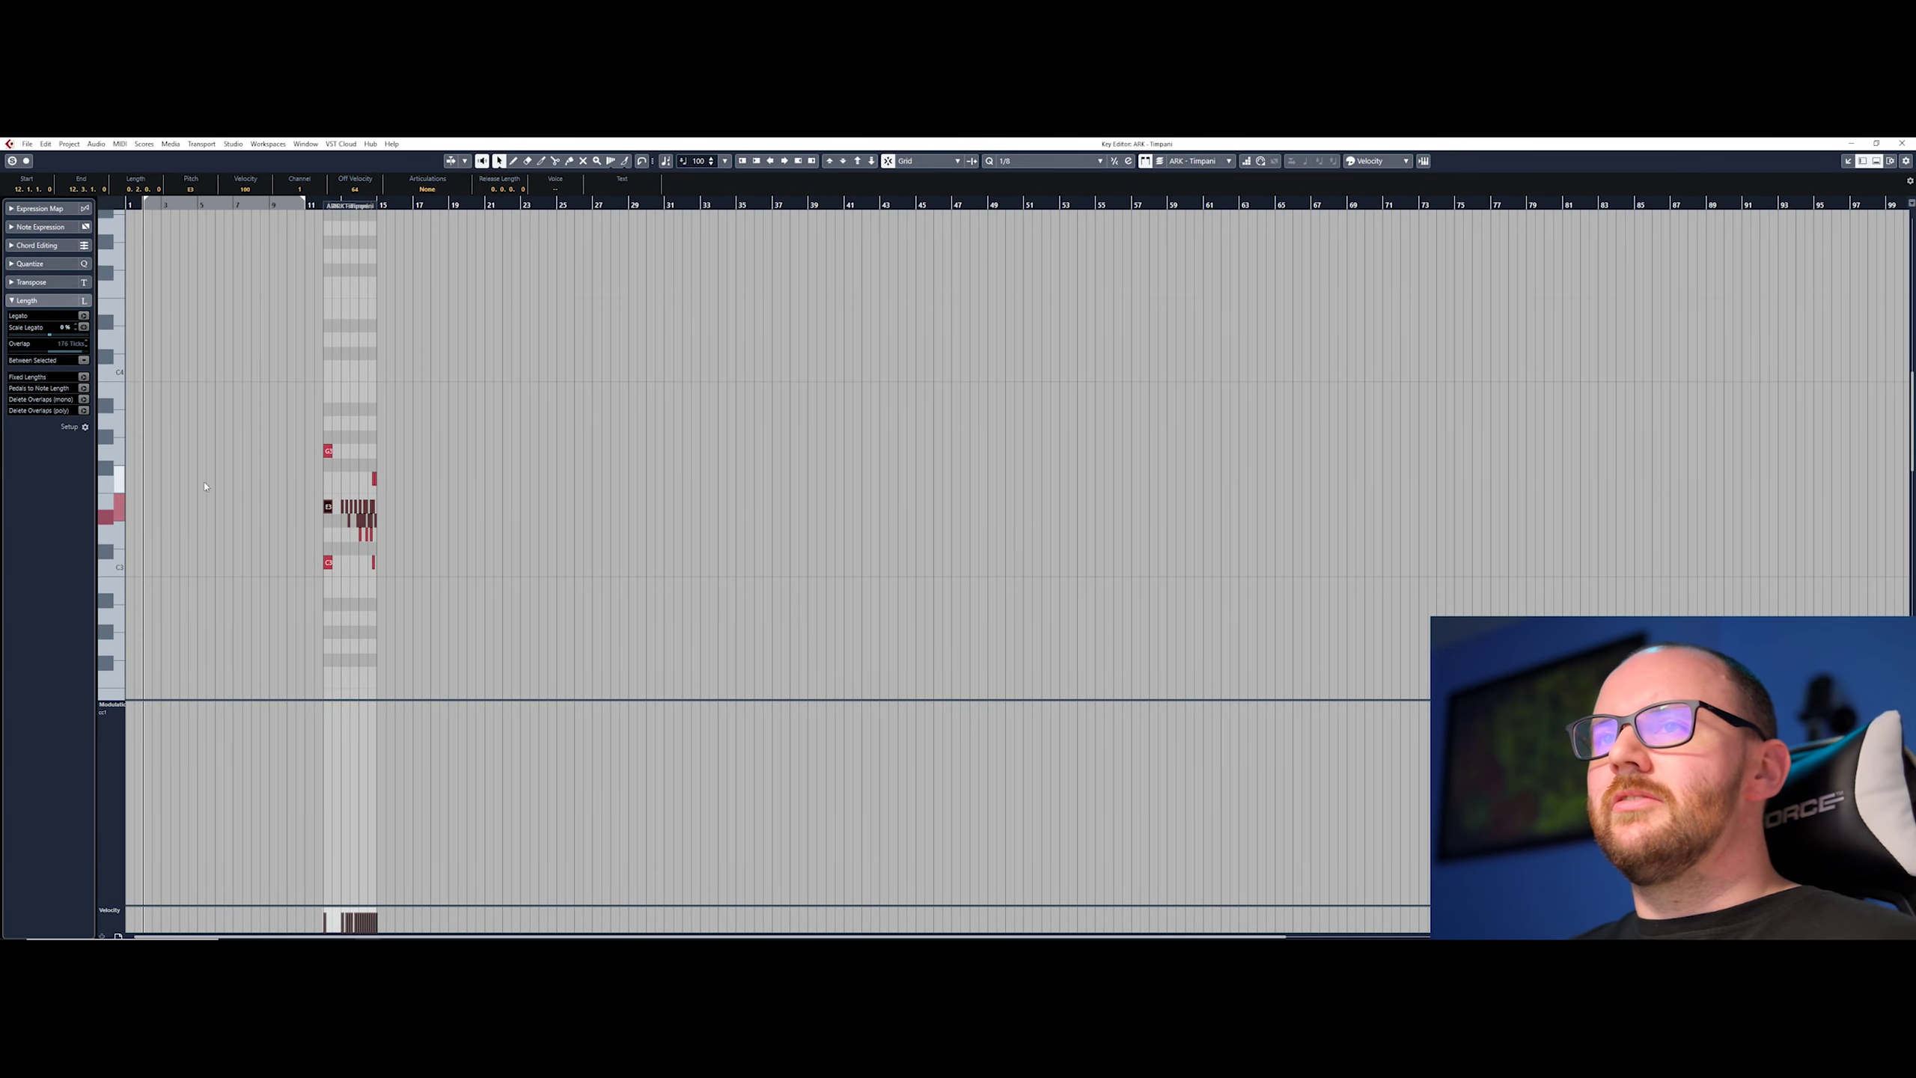
scroll(461, 528, up, 6)
scroll(648, 483, up, 3)
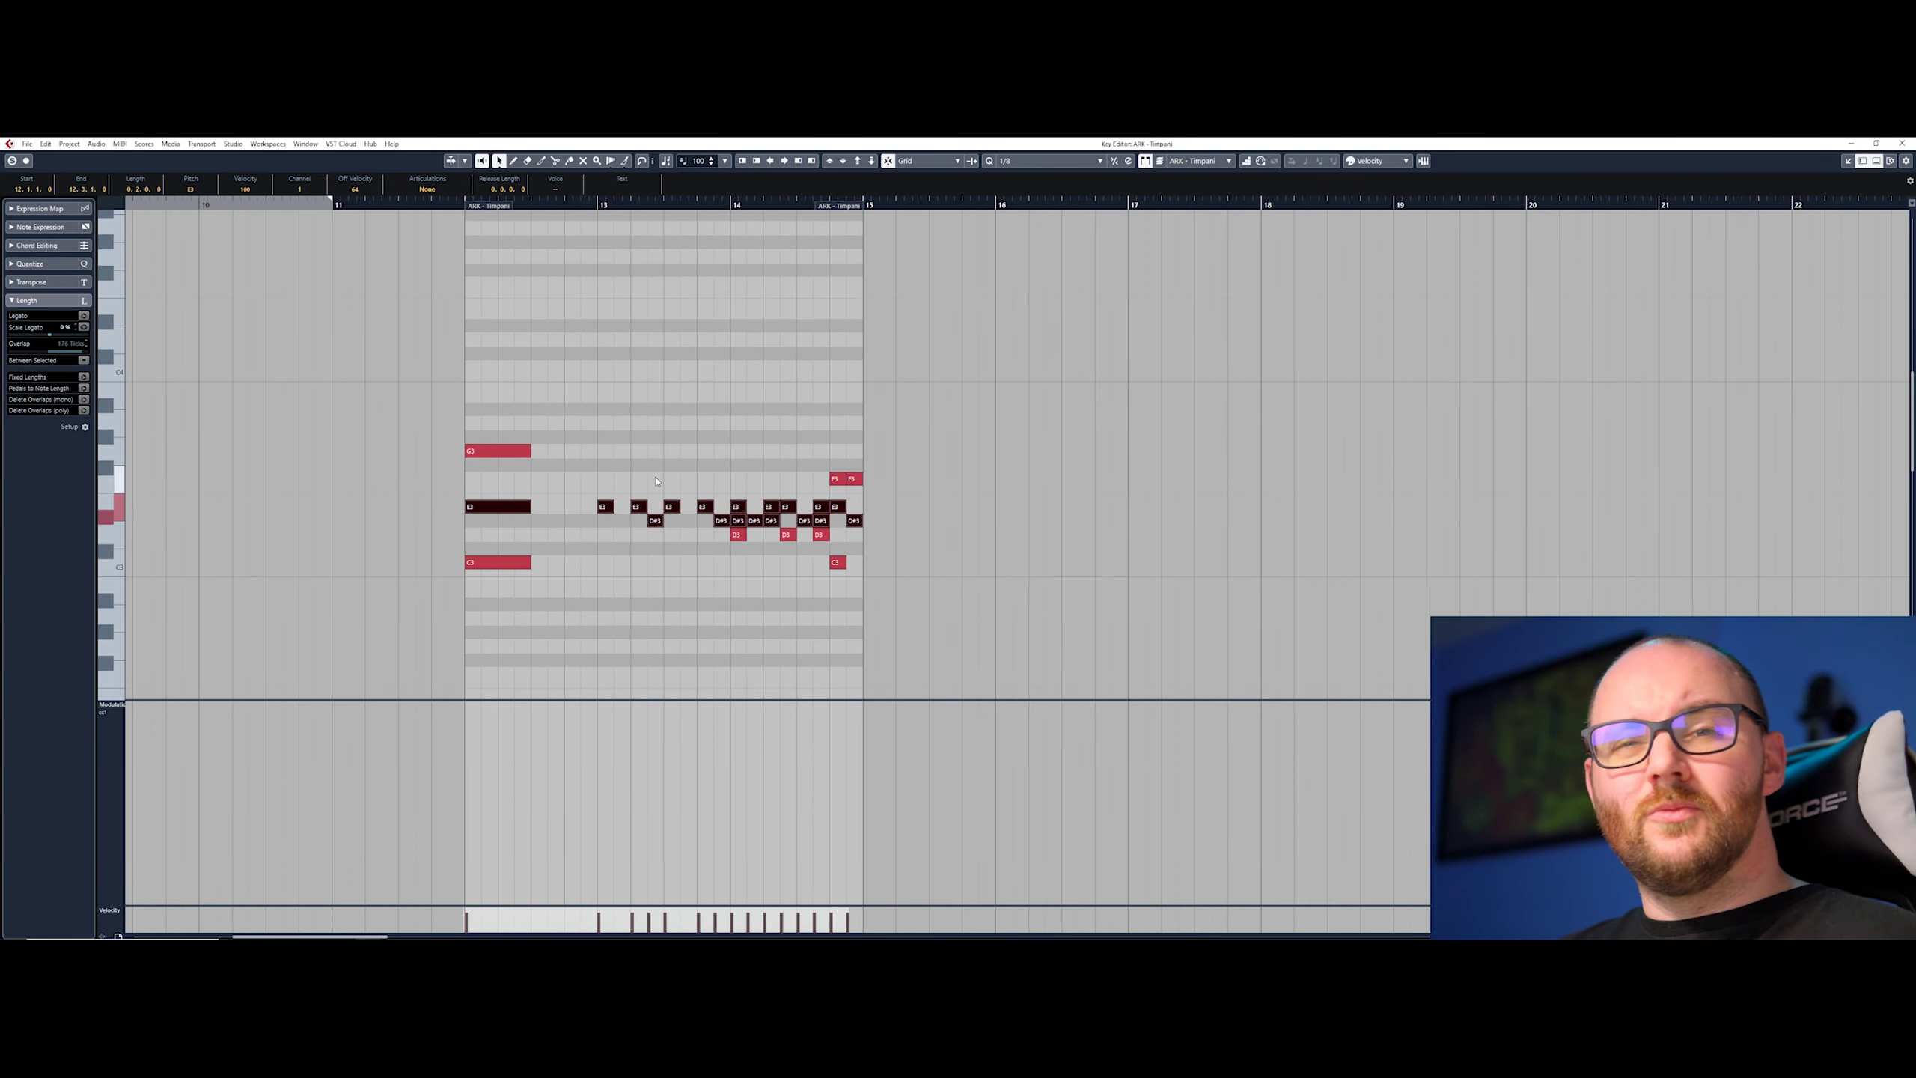
click(656, 480)
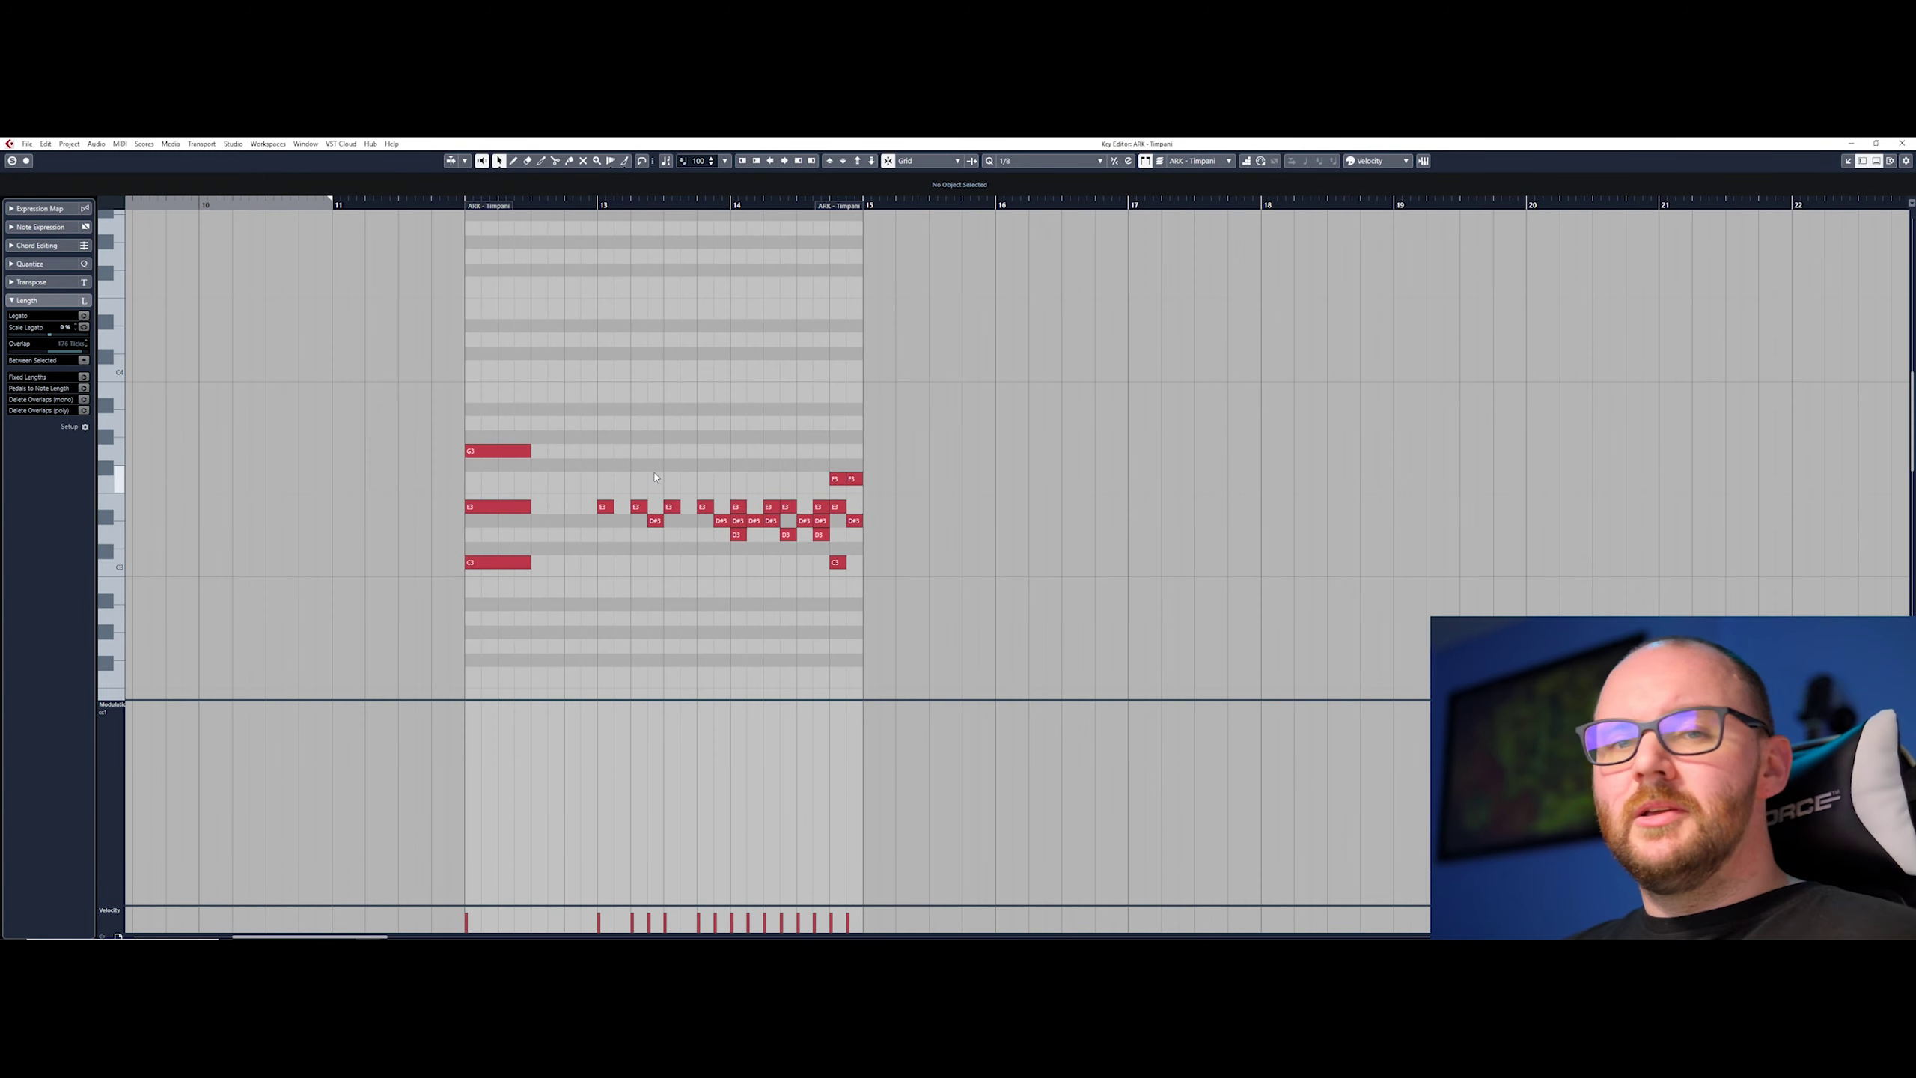
scroll(617, 564, up, 3)
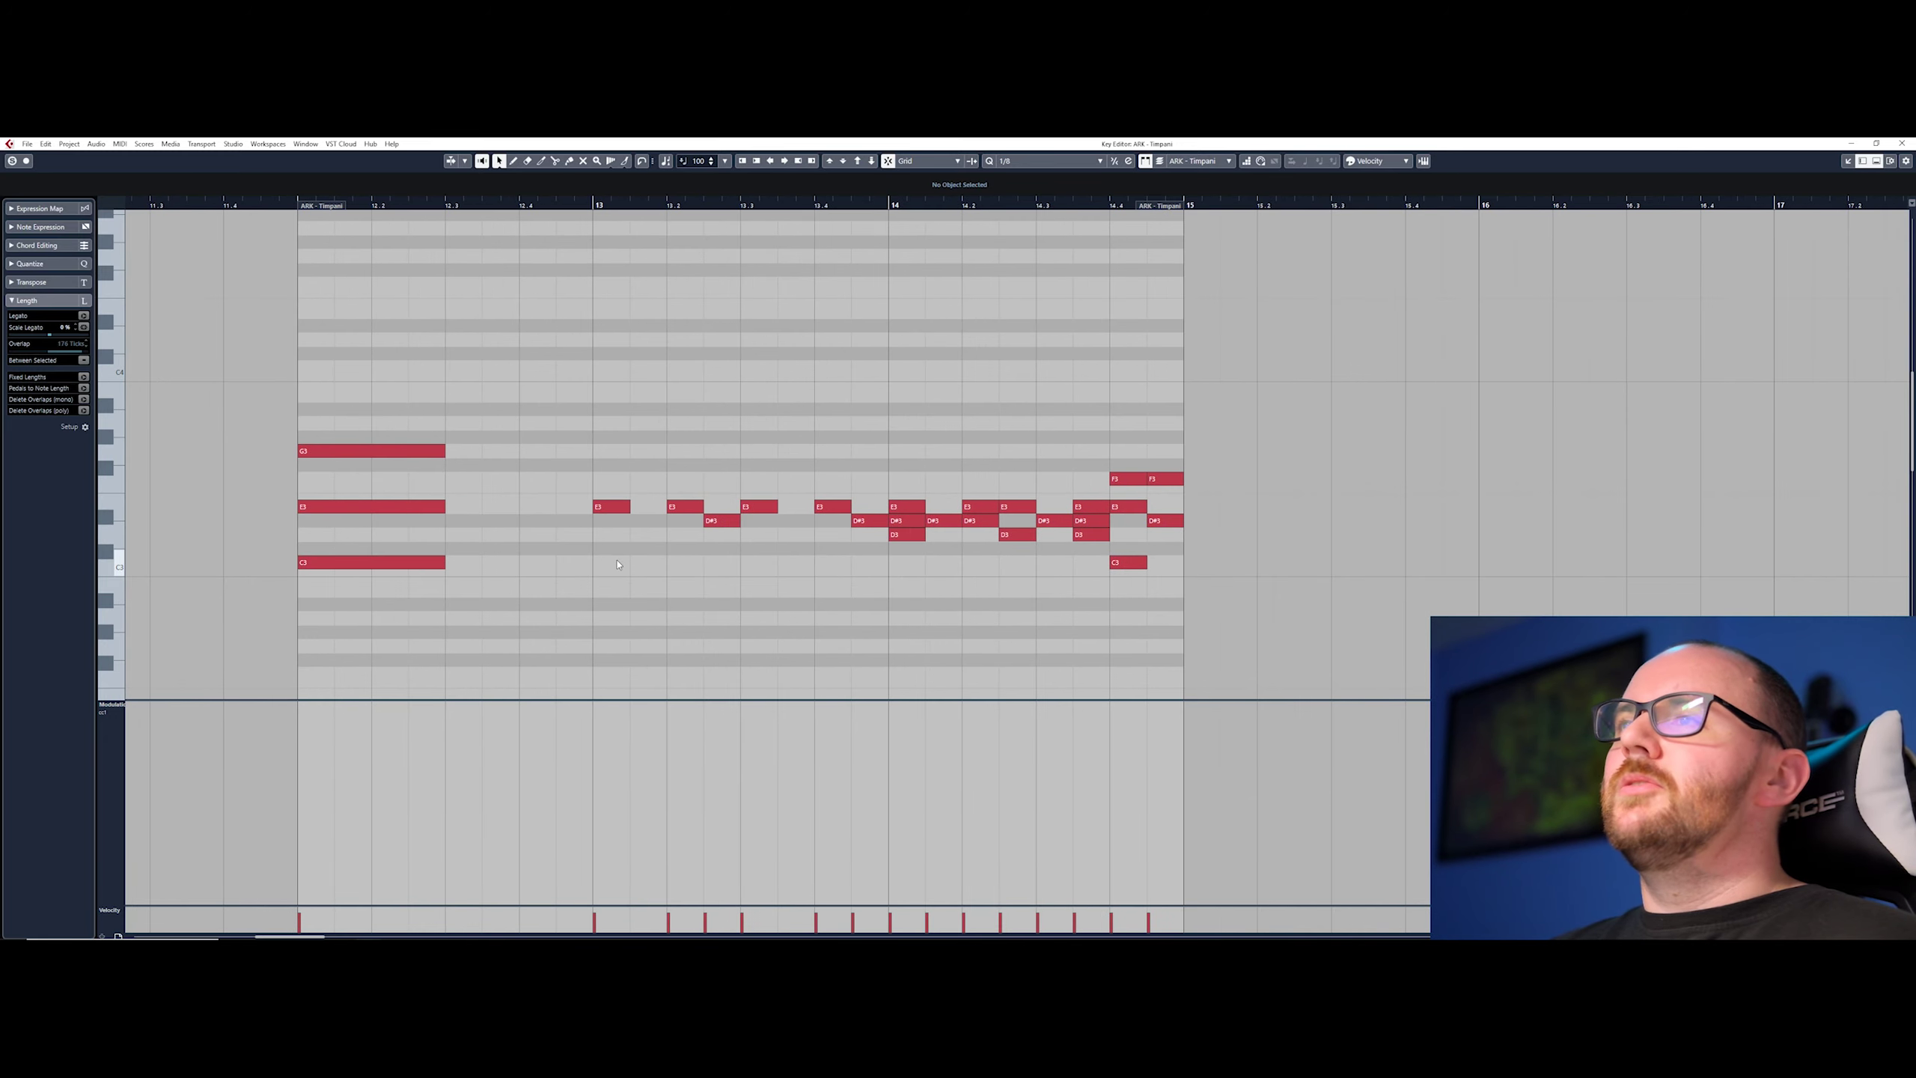
scroll(679, 557, down, 1)
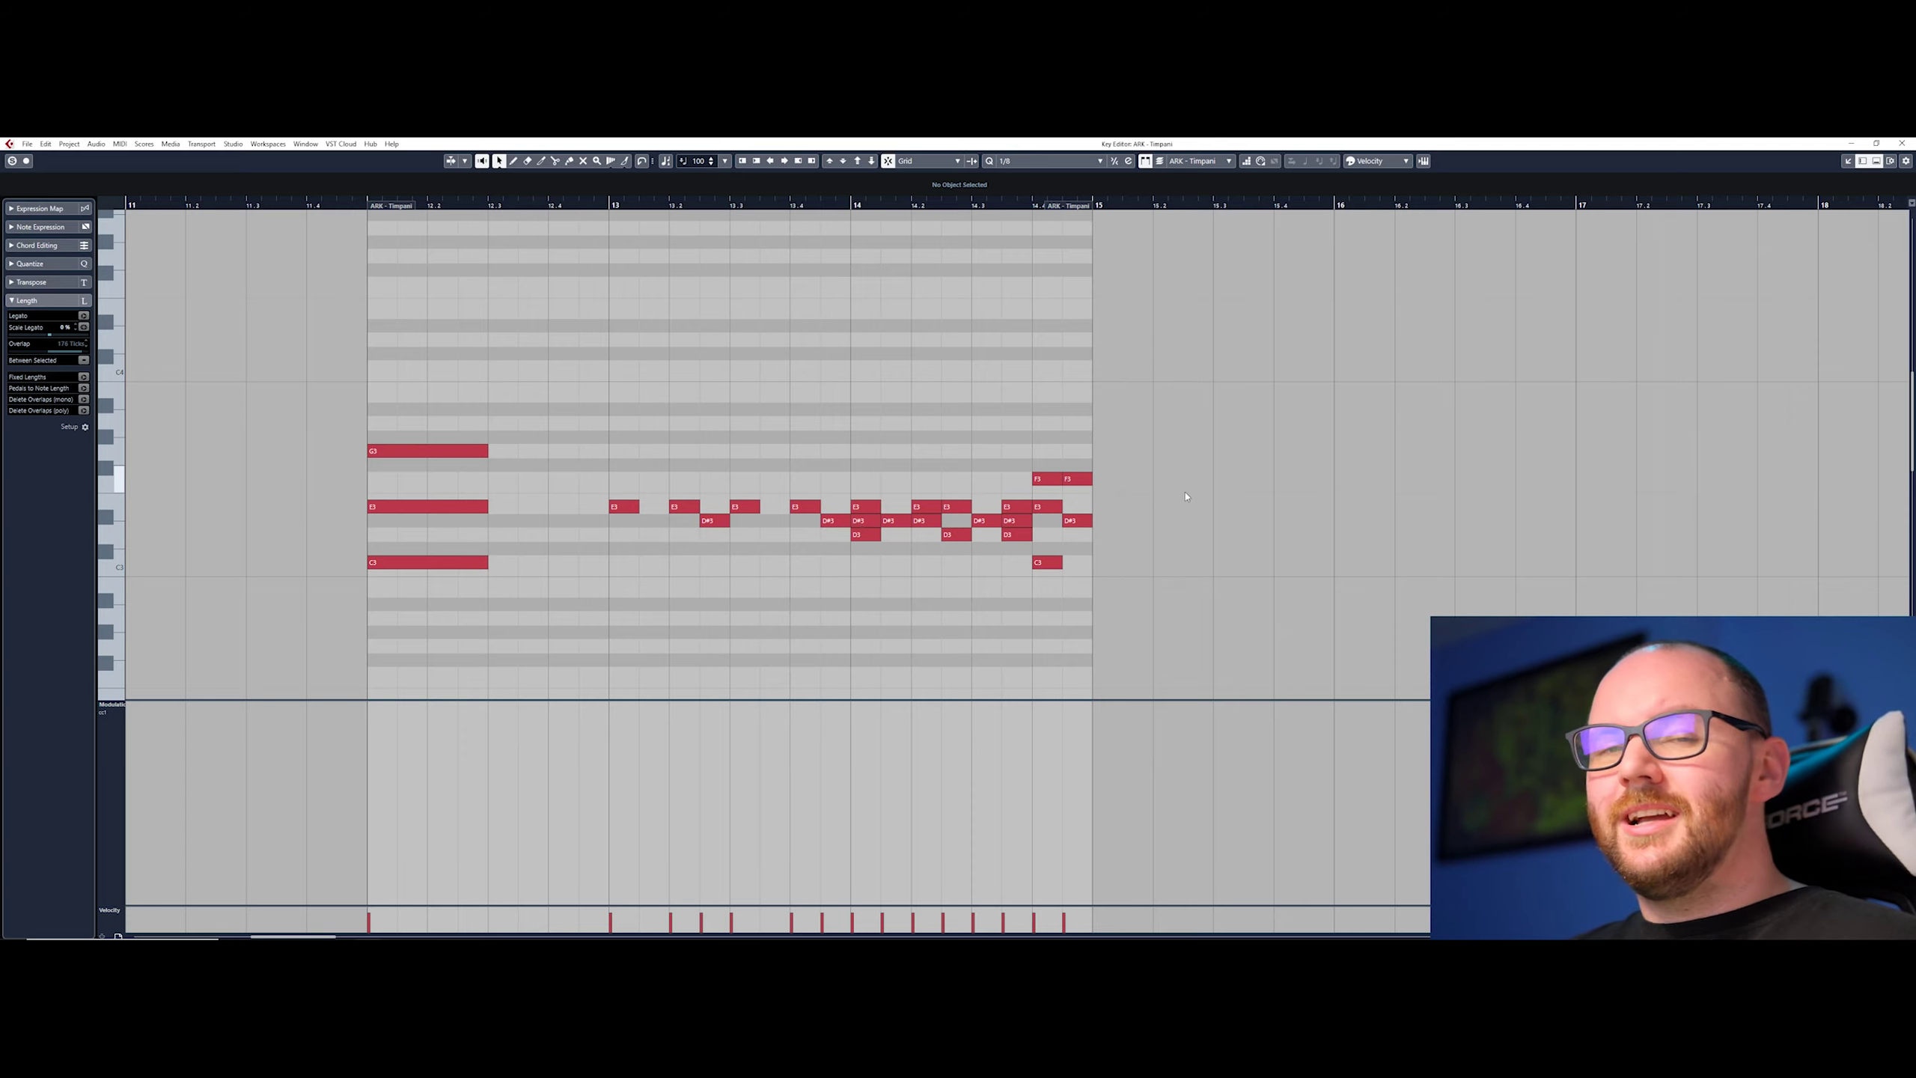
Step: Select every E3 note from the first short one at bar 13 onward, leaving out the long chord note
click(626, 508)
shift+double_click(623, 508)
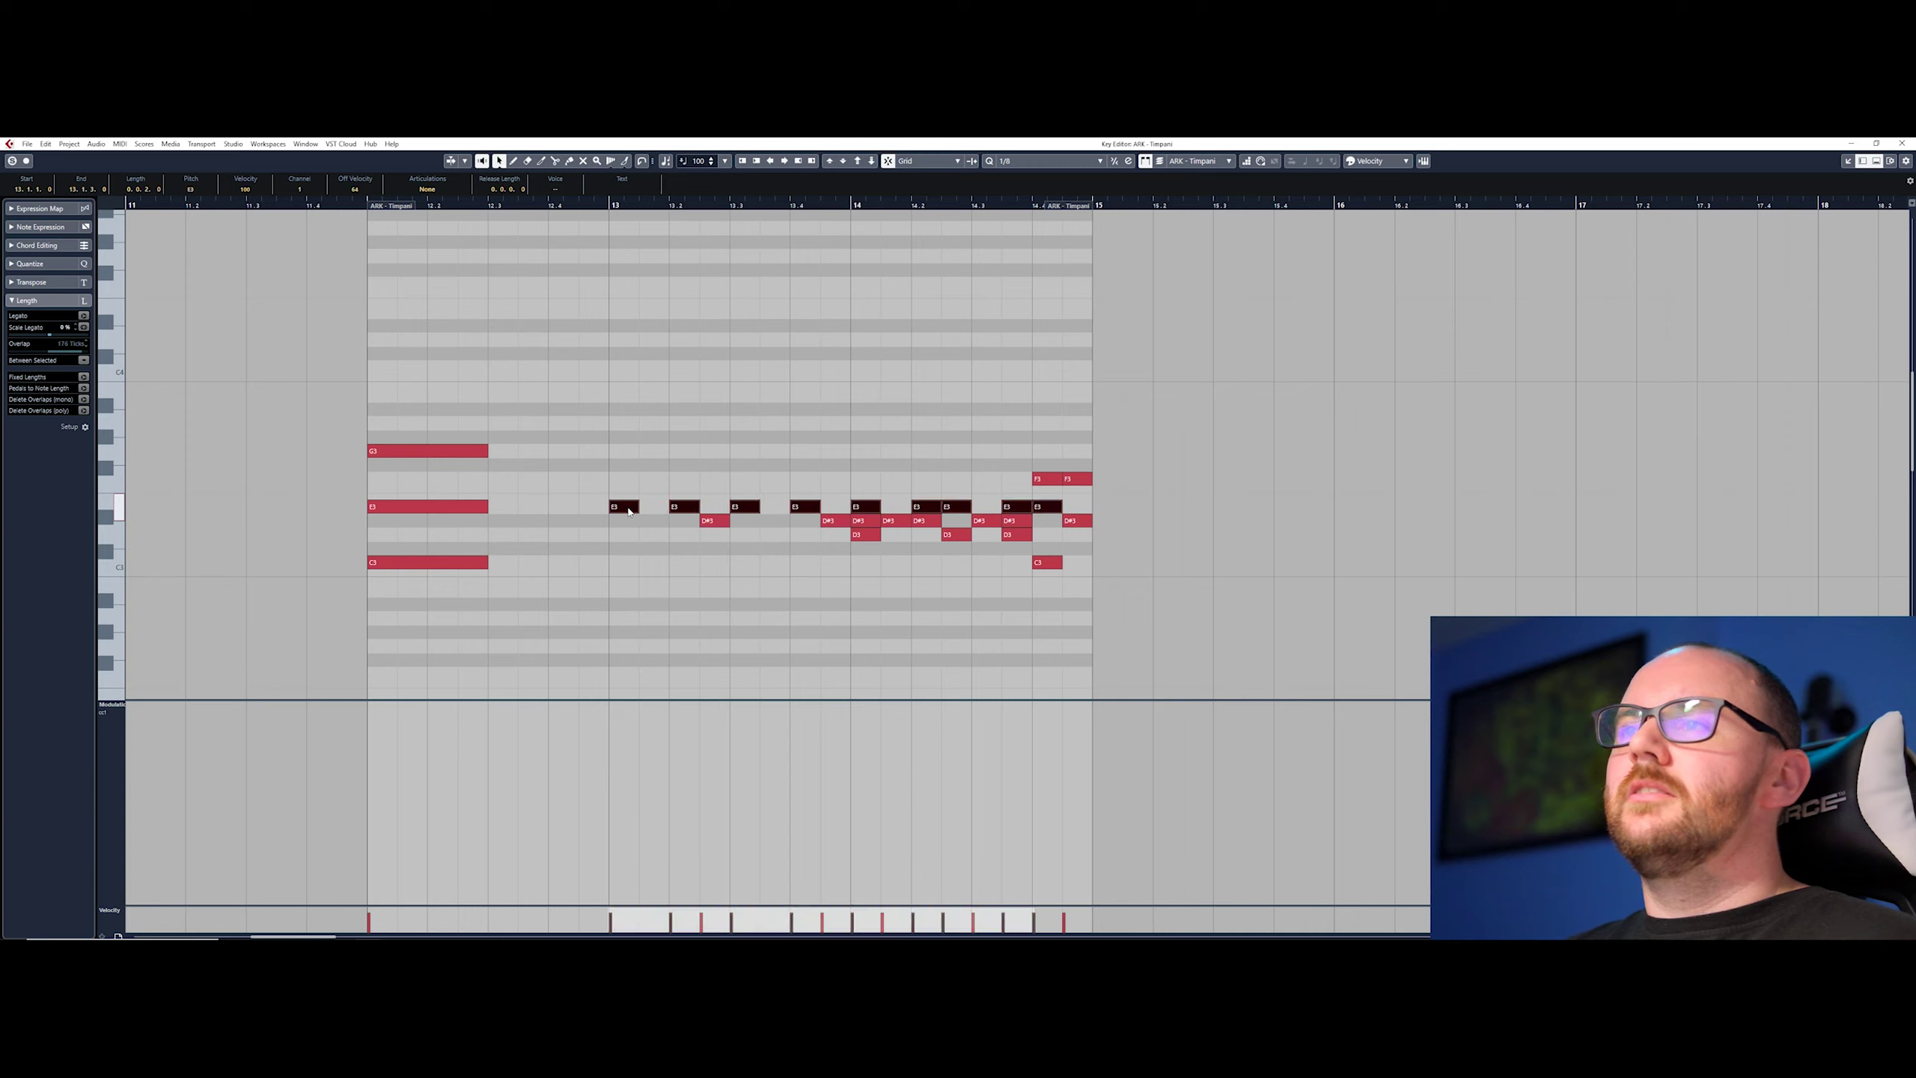
shift+double_click(620, 507)
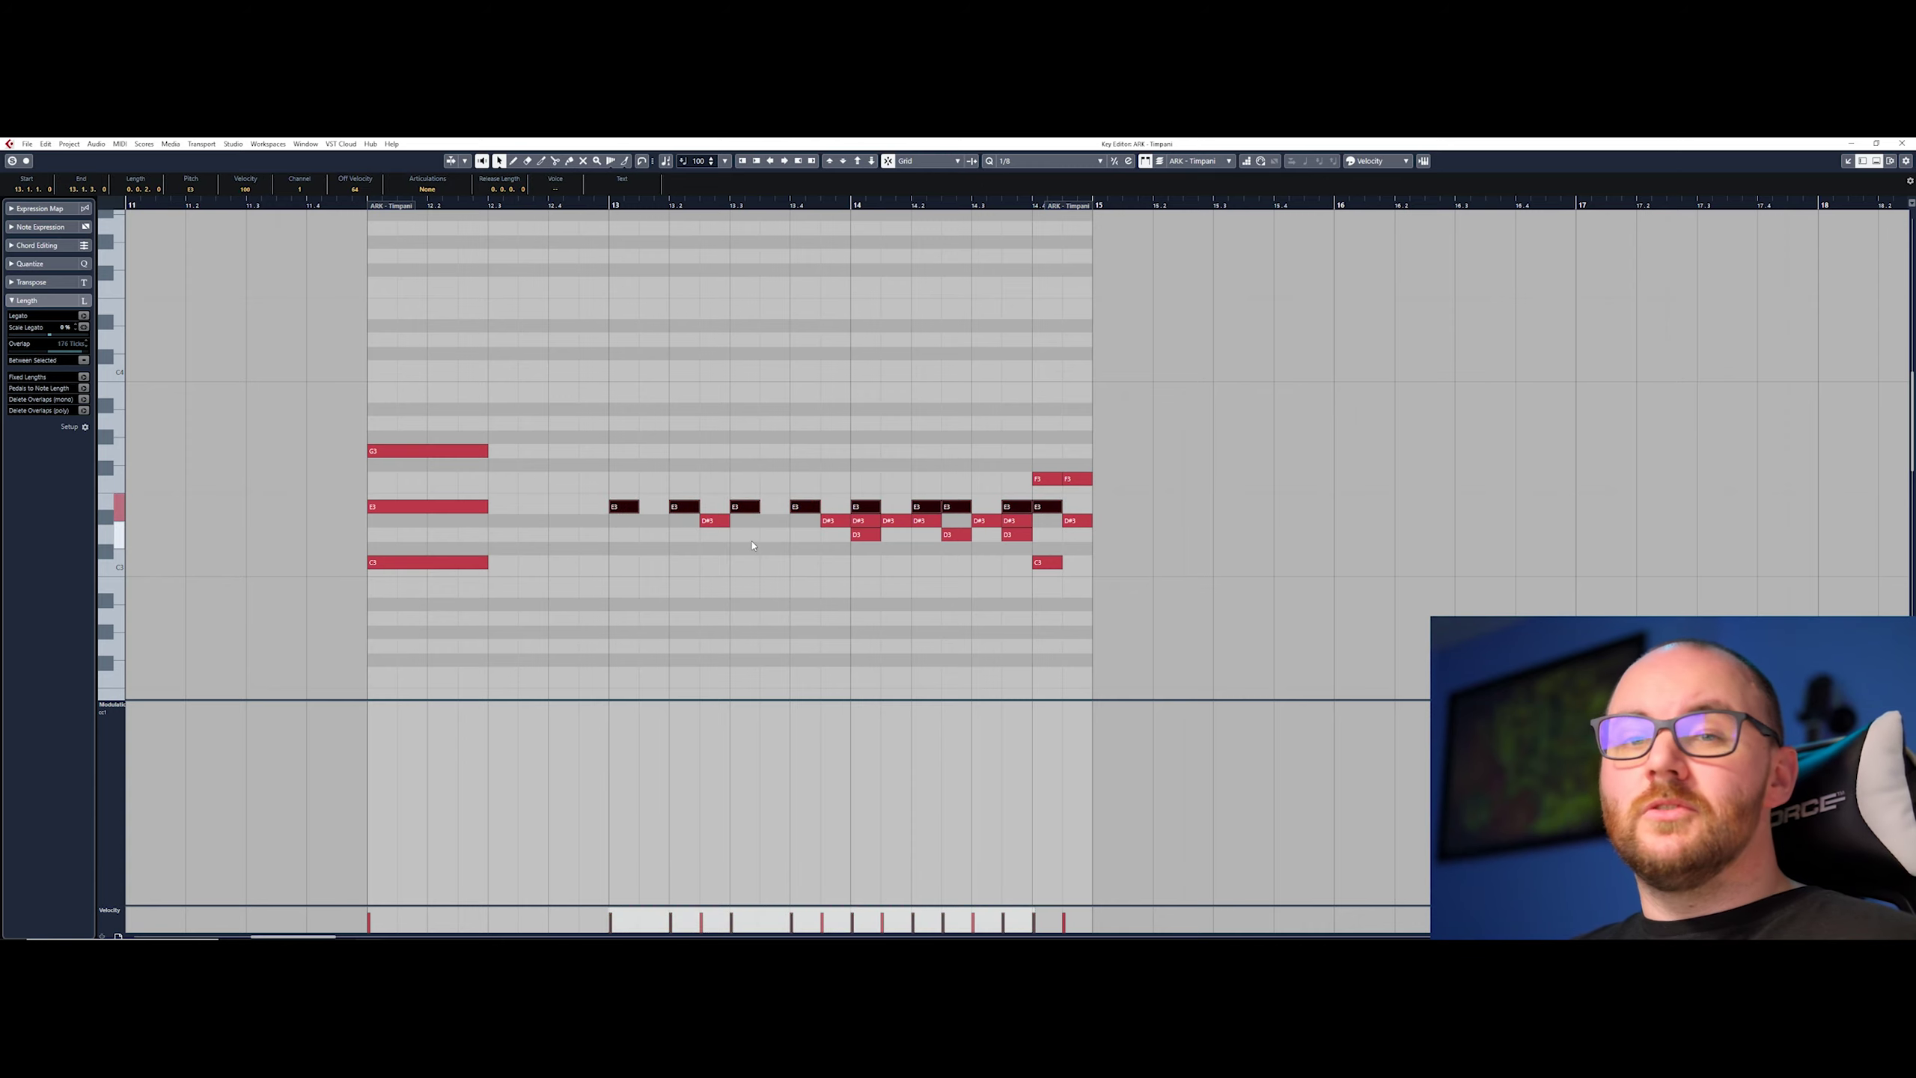
Step: Select all D#3 notes from 13.2.3 onward, and replace that selection with all D3 notes from bar 14 onward
click(714, 521)
shift+double_click(714, 521)
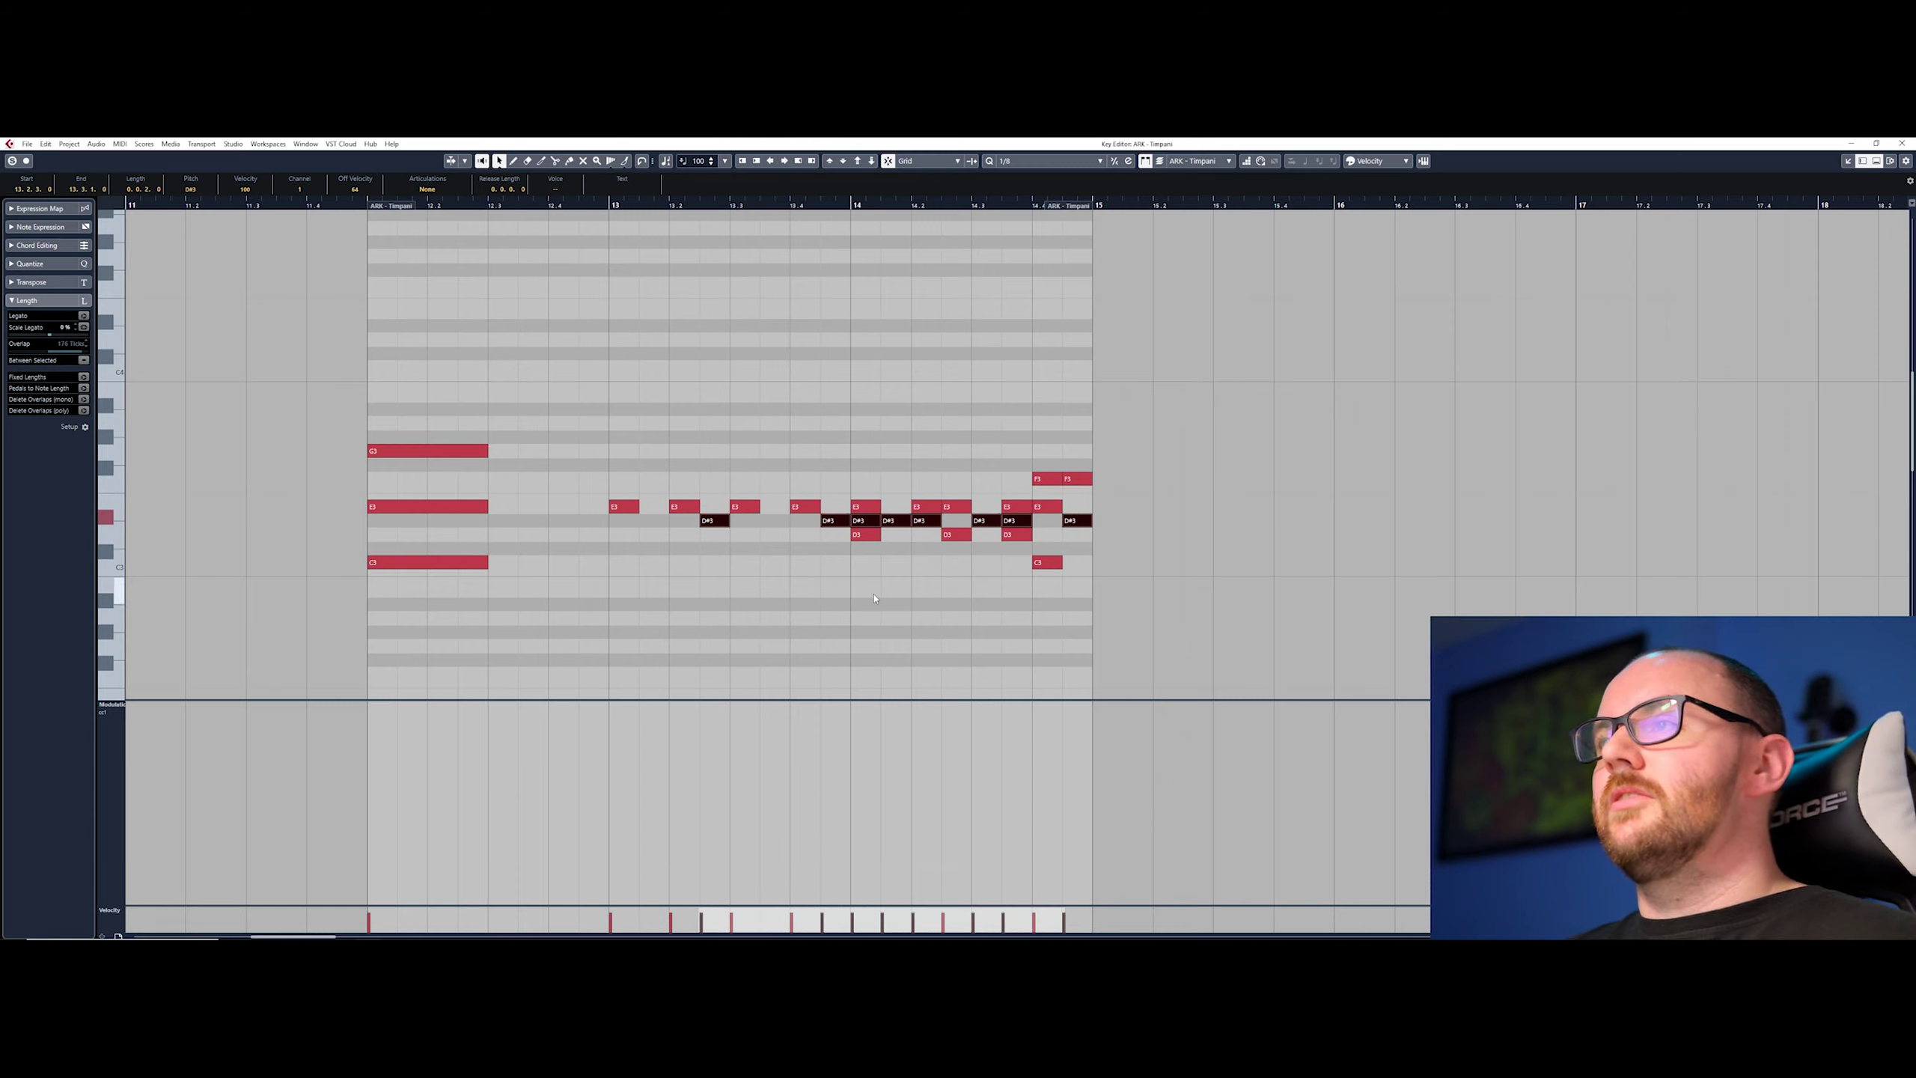
click(865, 535)
shift+double_click(865, 536)
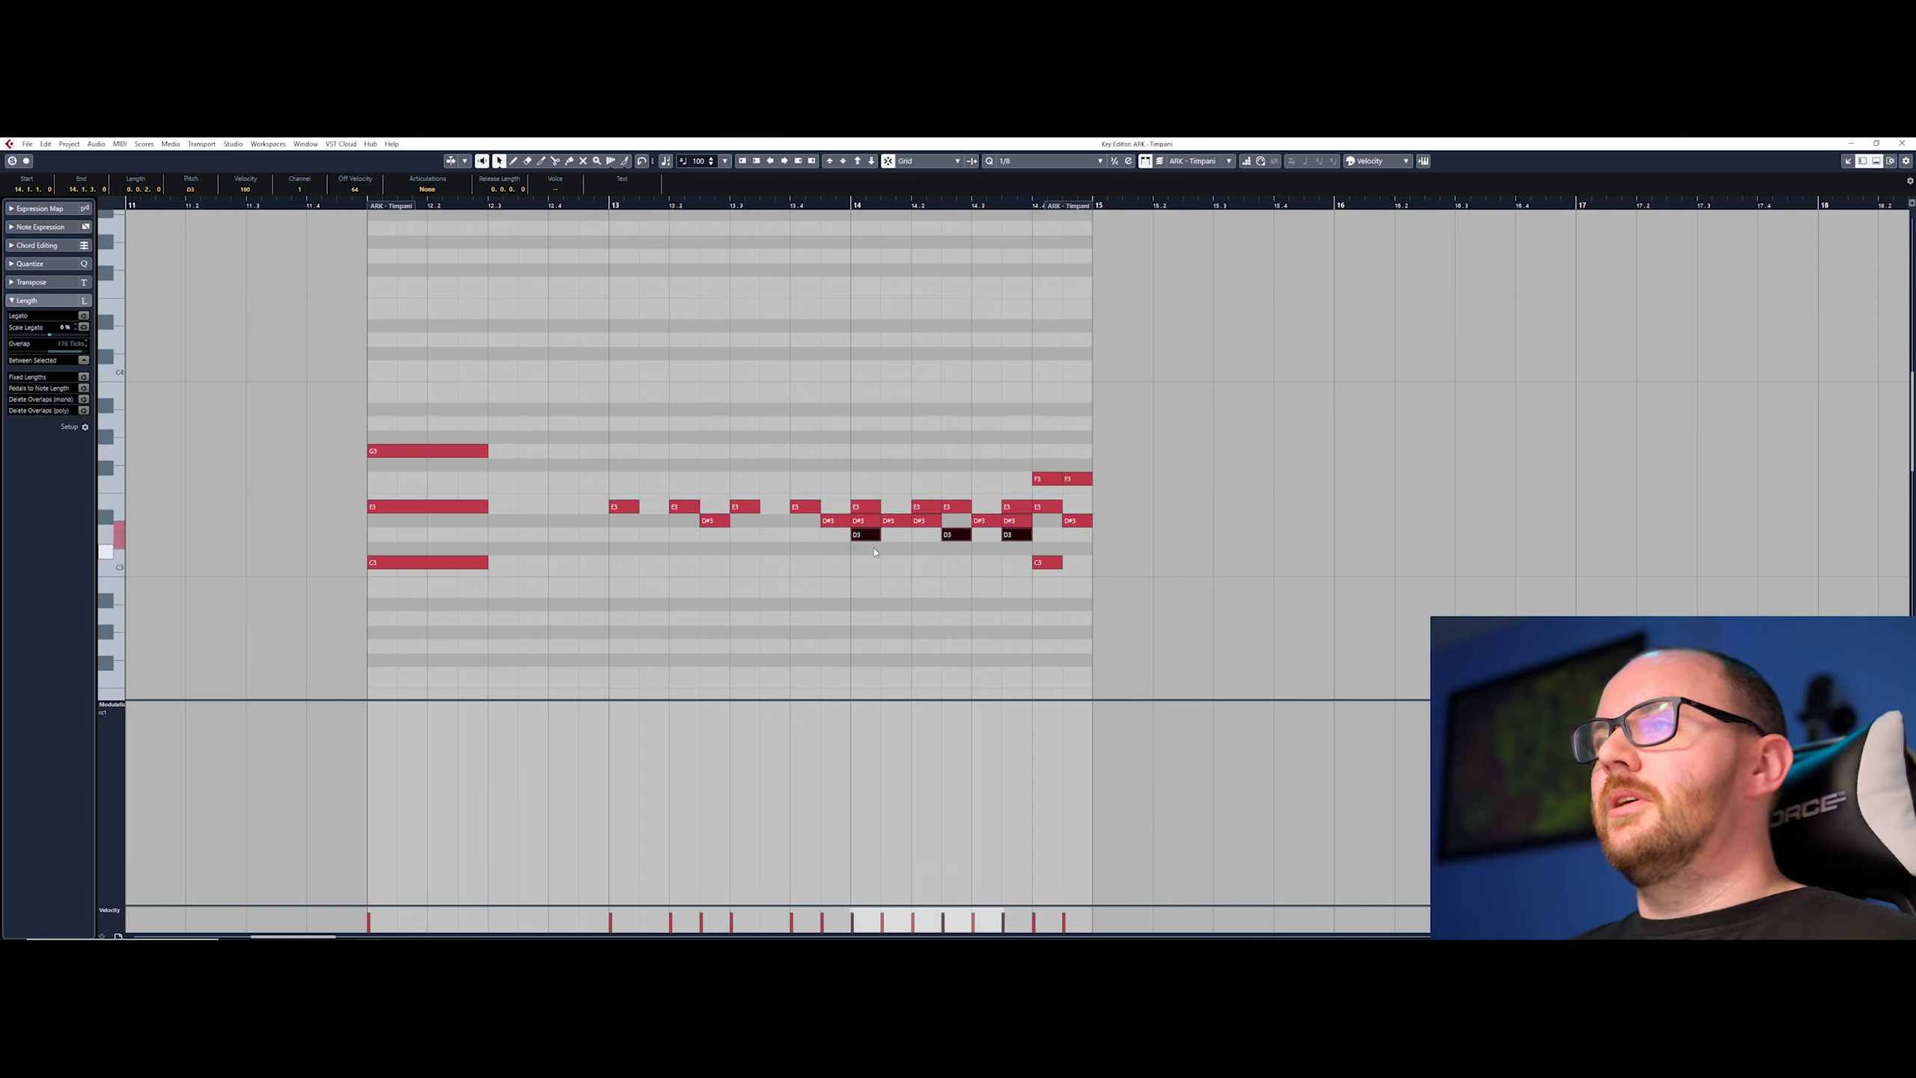
Step: Select all the D#3 notes in bars 13 and 14 again, including the one at 13.2.3
click(833, 527)
shift+double_click(833, 527)
key(shift+Left)
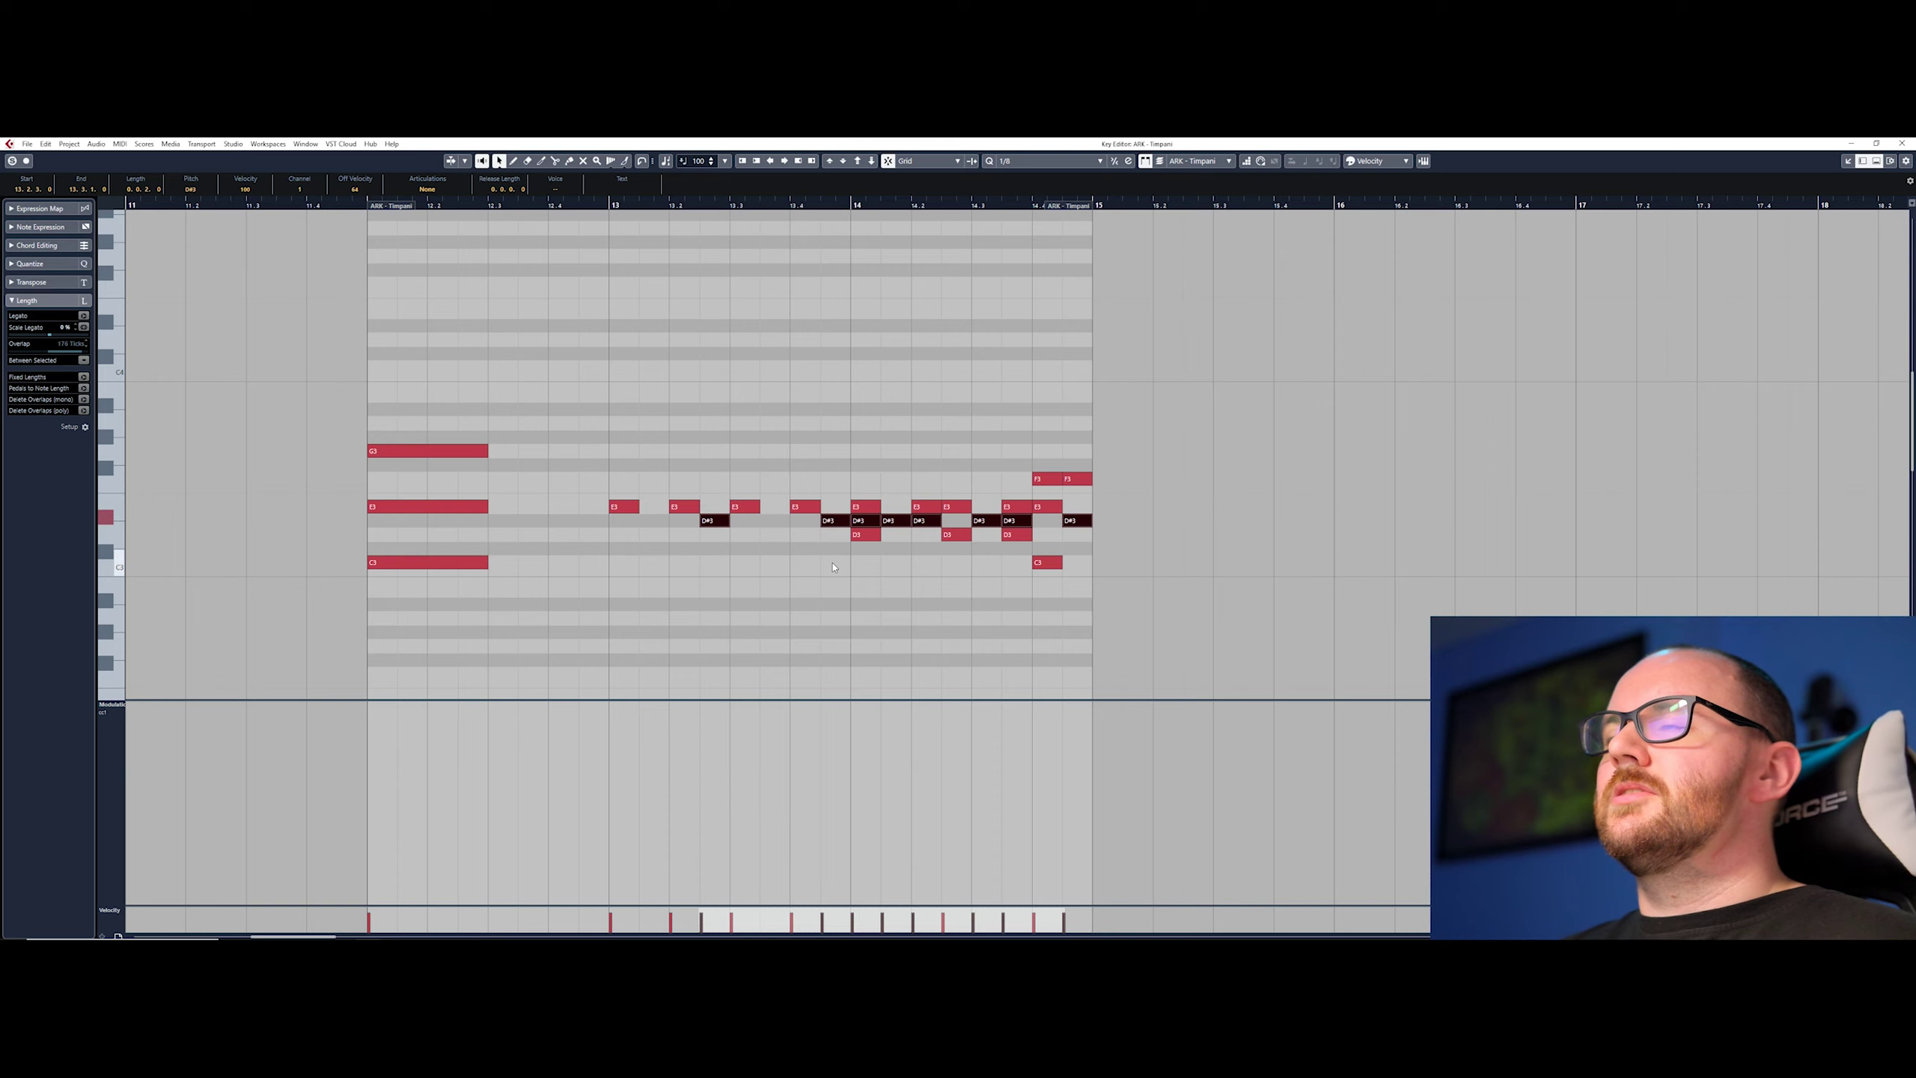
scroll(761, 491, up, 2)
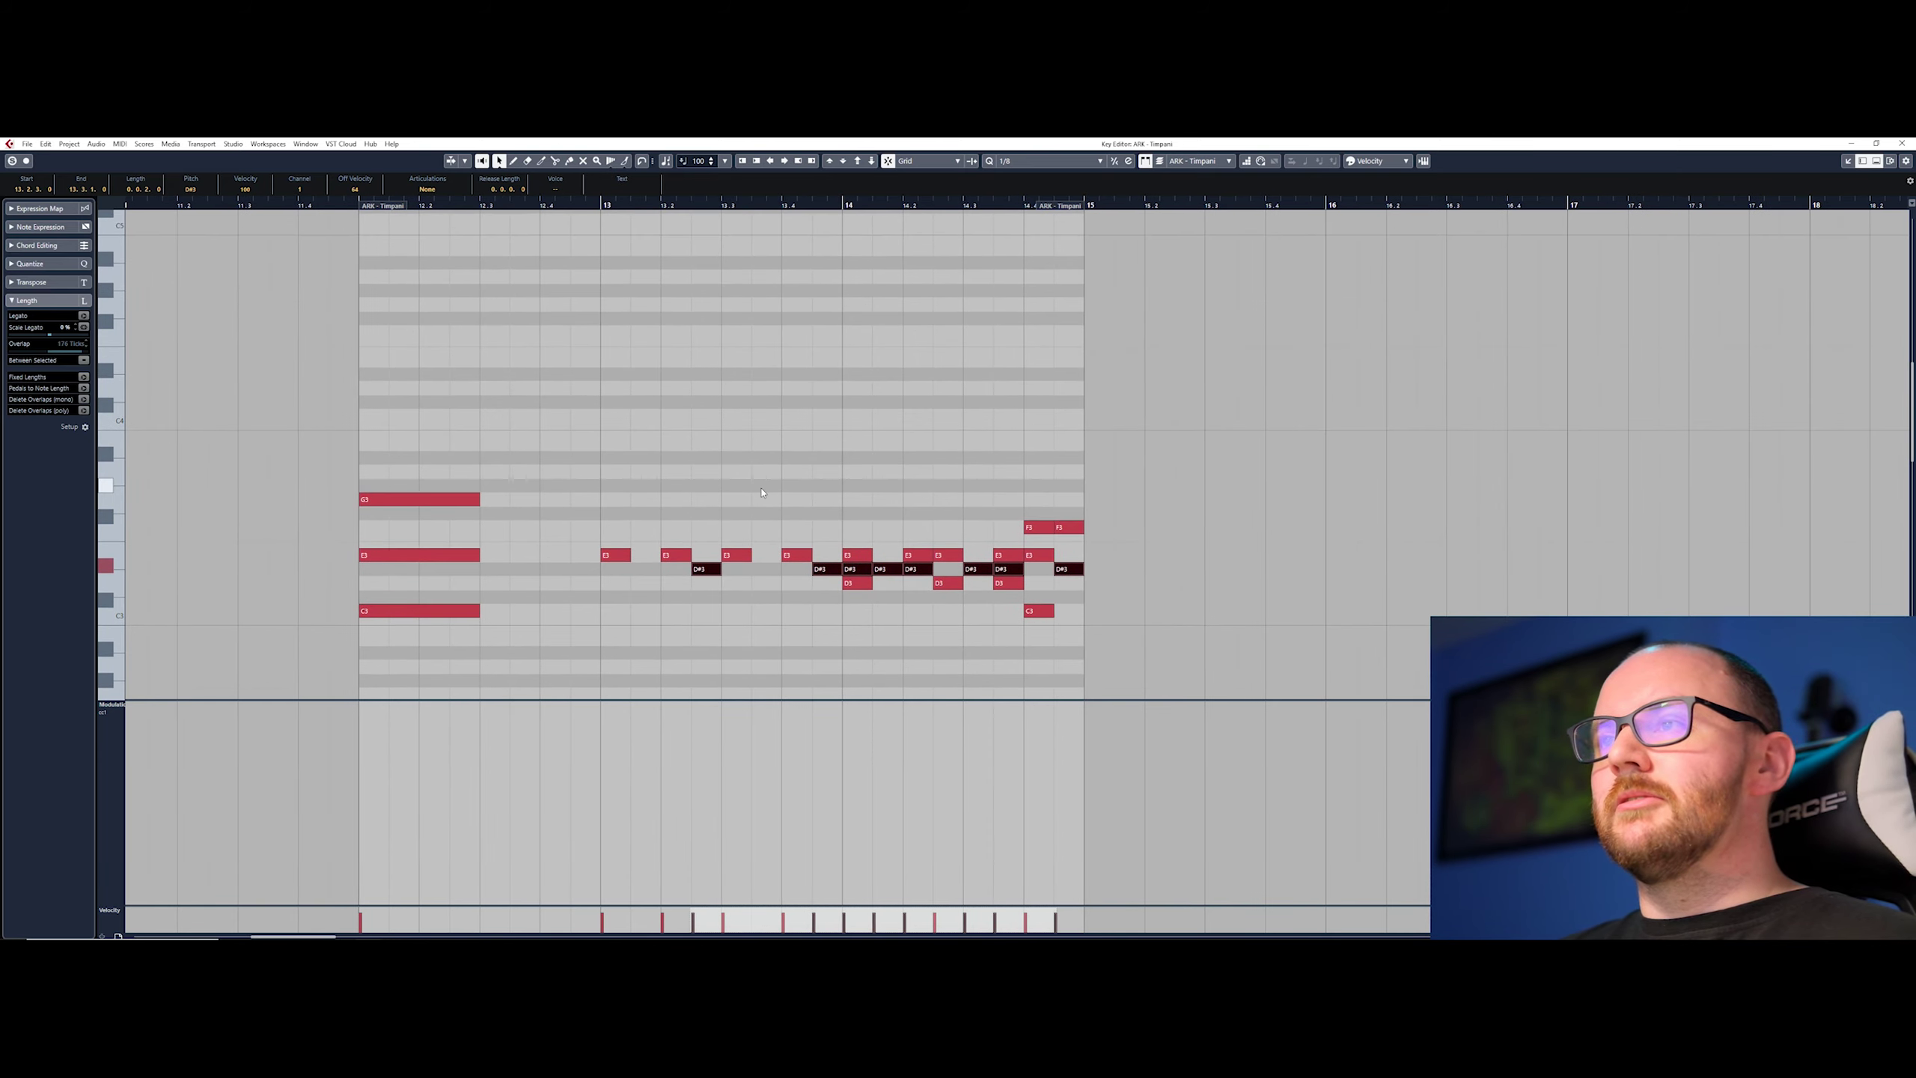
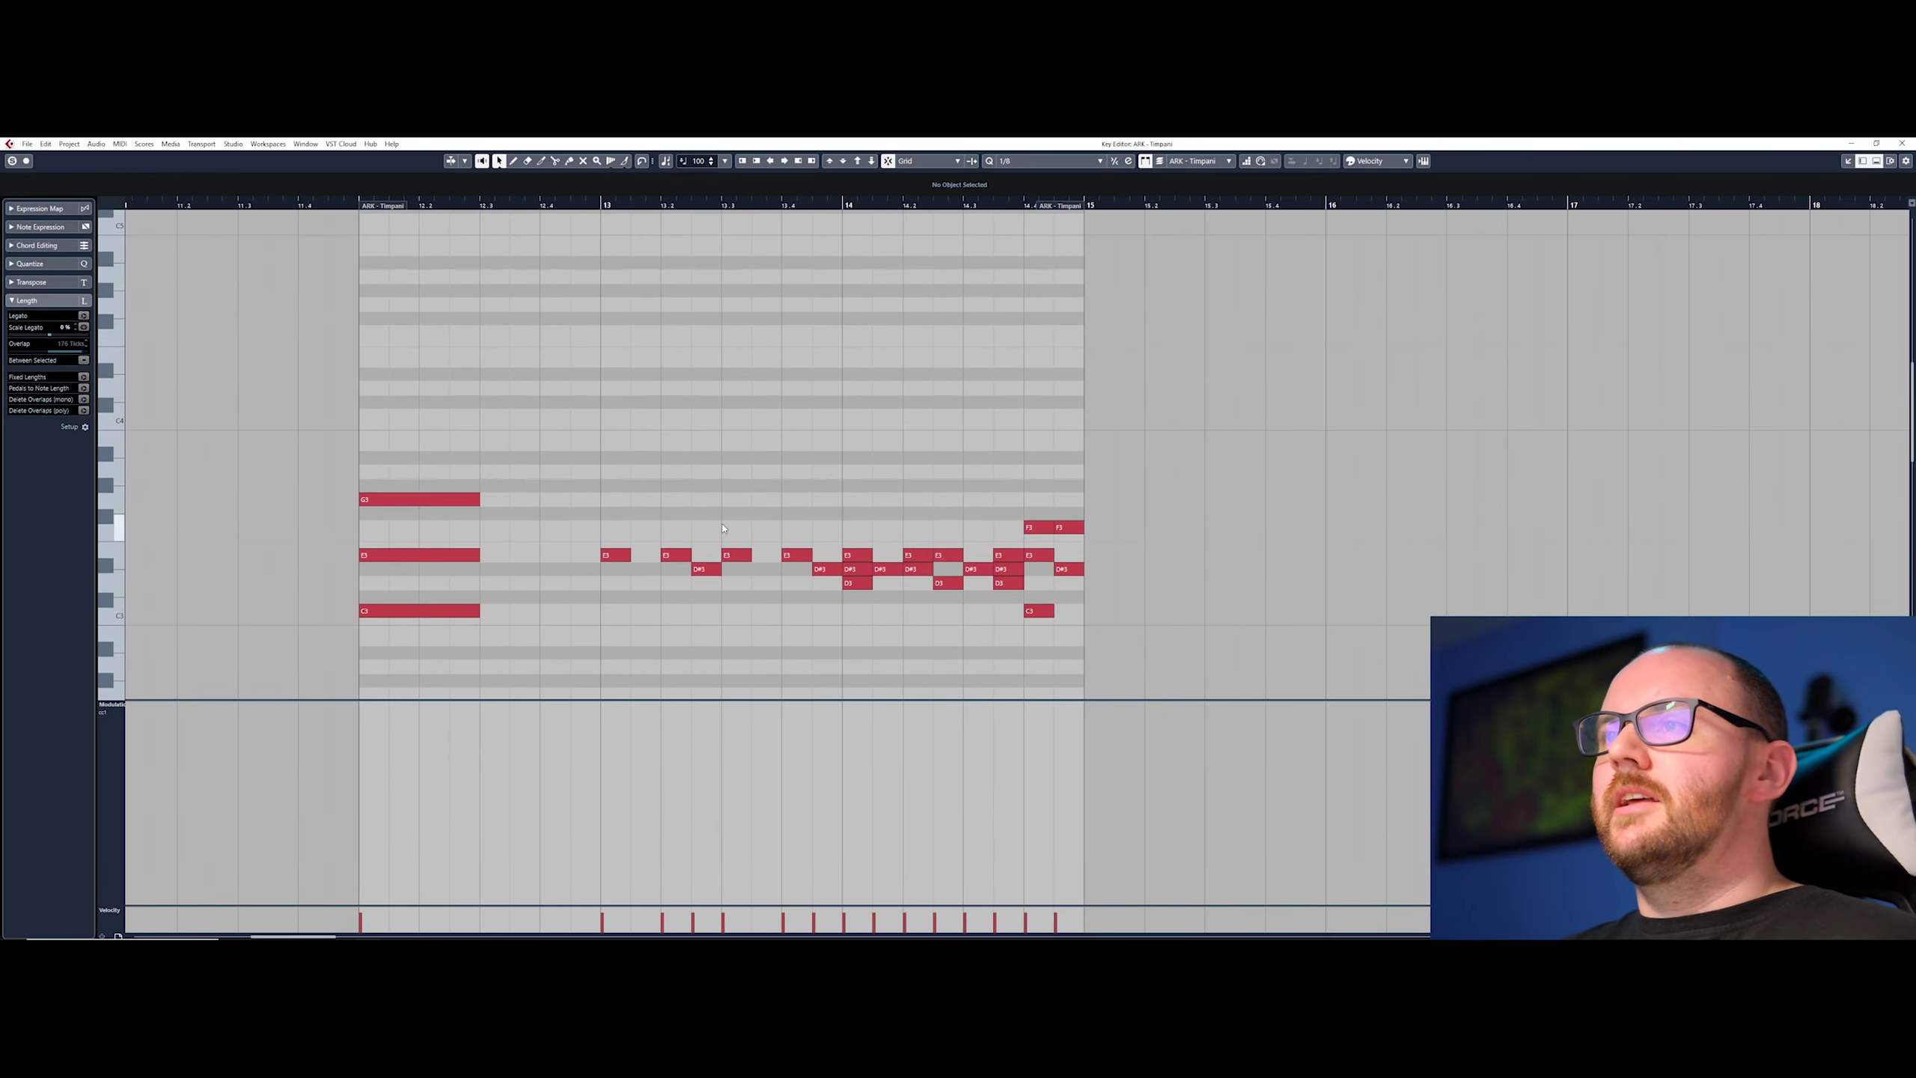
Step: Select the first short E3 note in bar 13 and step the selection forward and back through the following notes
click(616, 556)
key(Right)
key(Right)
key(Right)
key(Left)
key(Left)
key(Left)
key(Right)
key(Right)
key(Left)
key(Left)
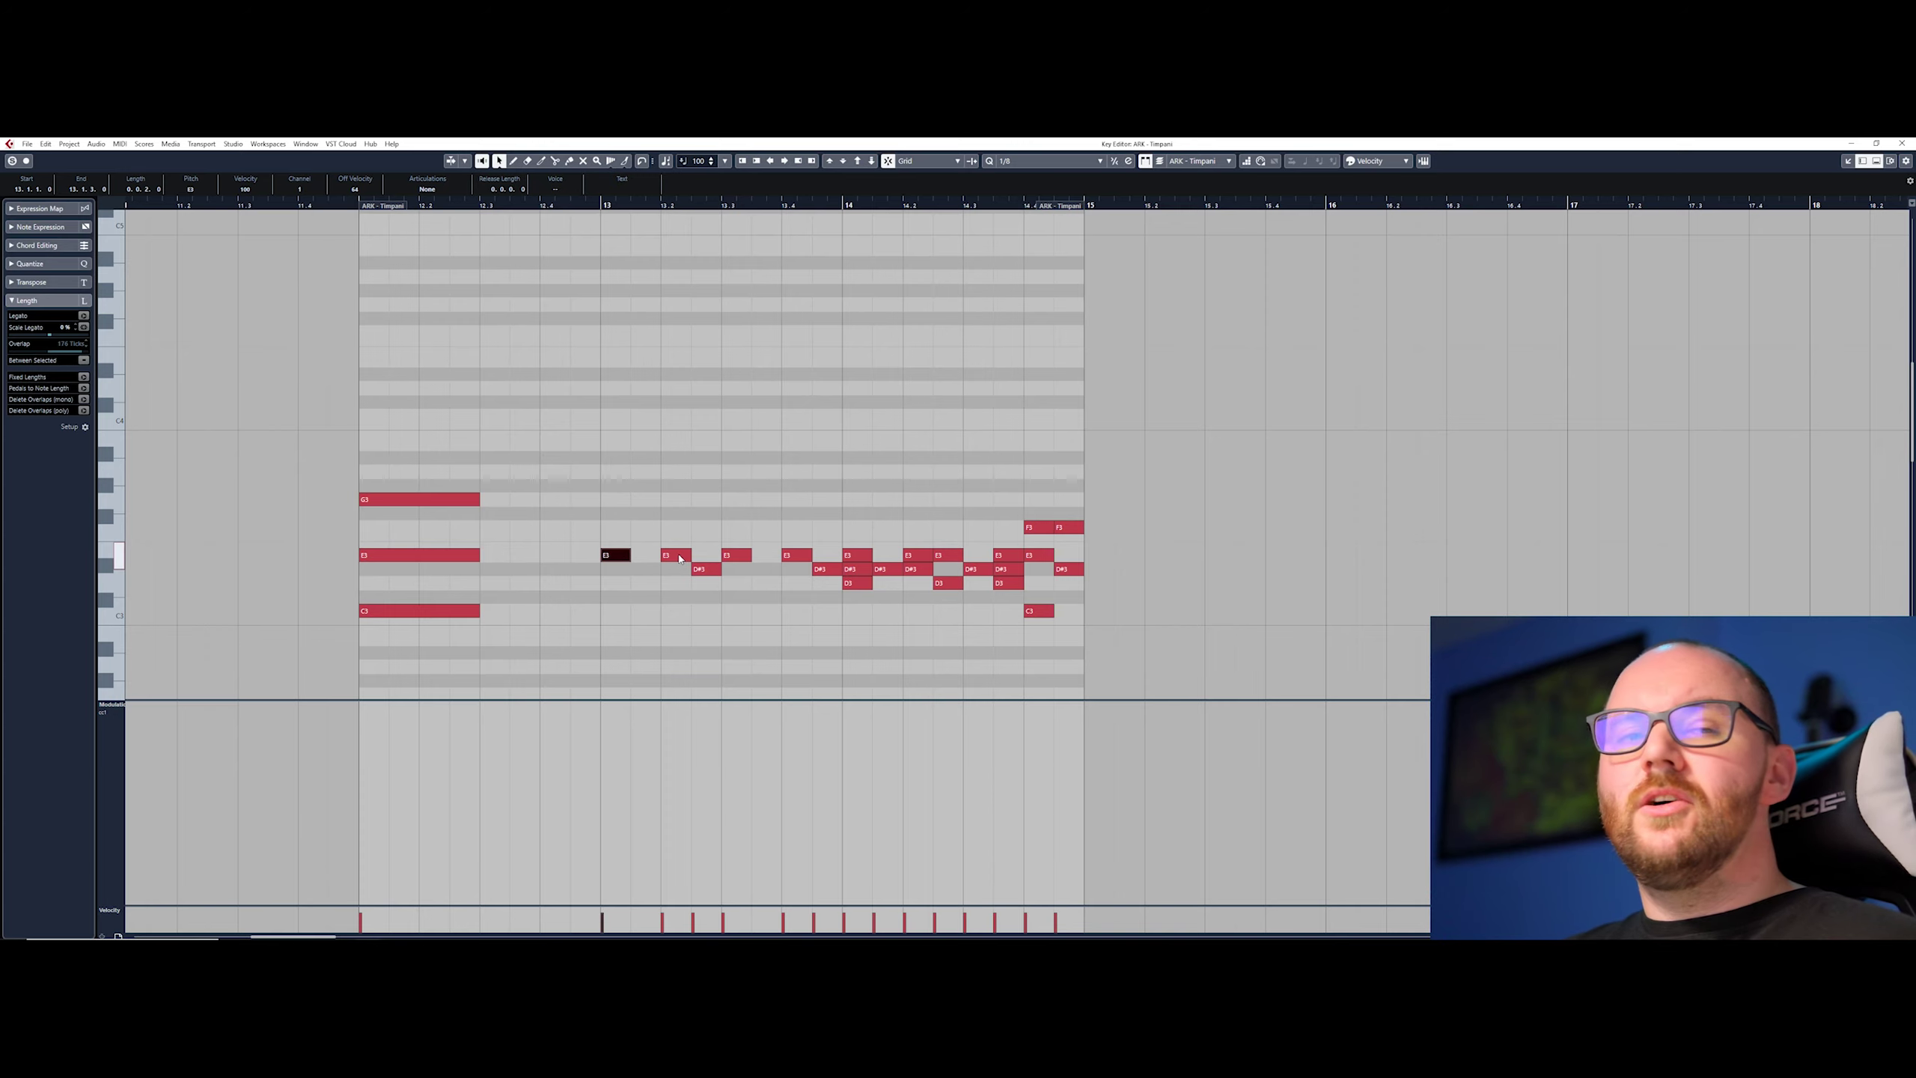
Step: Add individual E3, D#3 and D3 notes from 13.2 through 14.3 to the selection, skipping some notes in between
shift+click(677, 555)
shift+click(707, 571)
shift+click(736, 556)
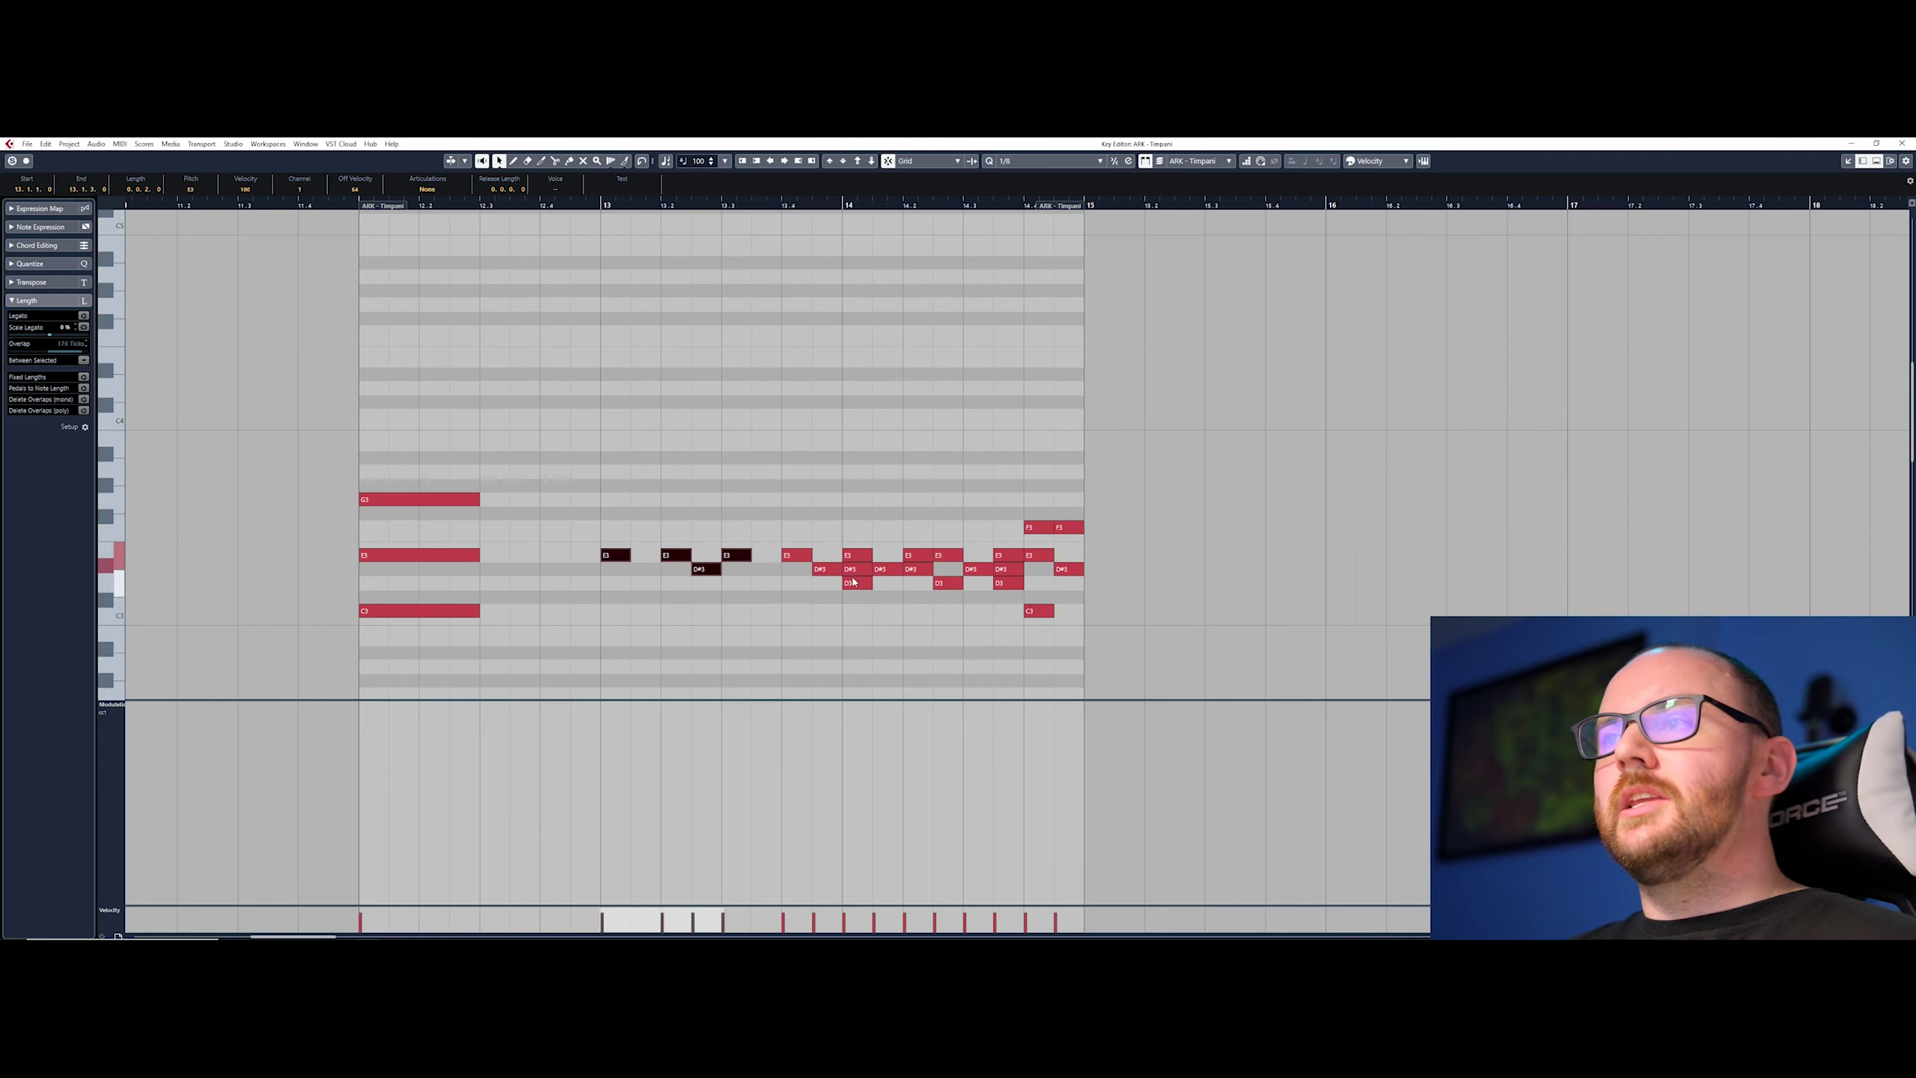
shift+click(857, 570)
shift+click(916, 558)
shift+click(921, 570)
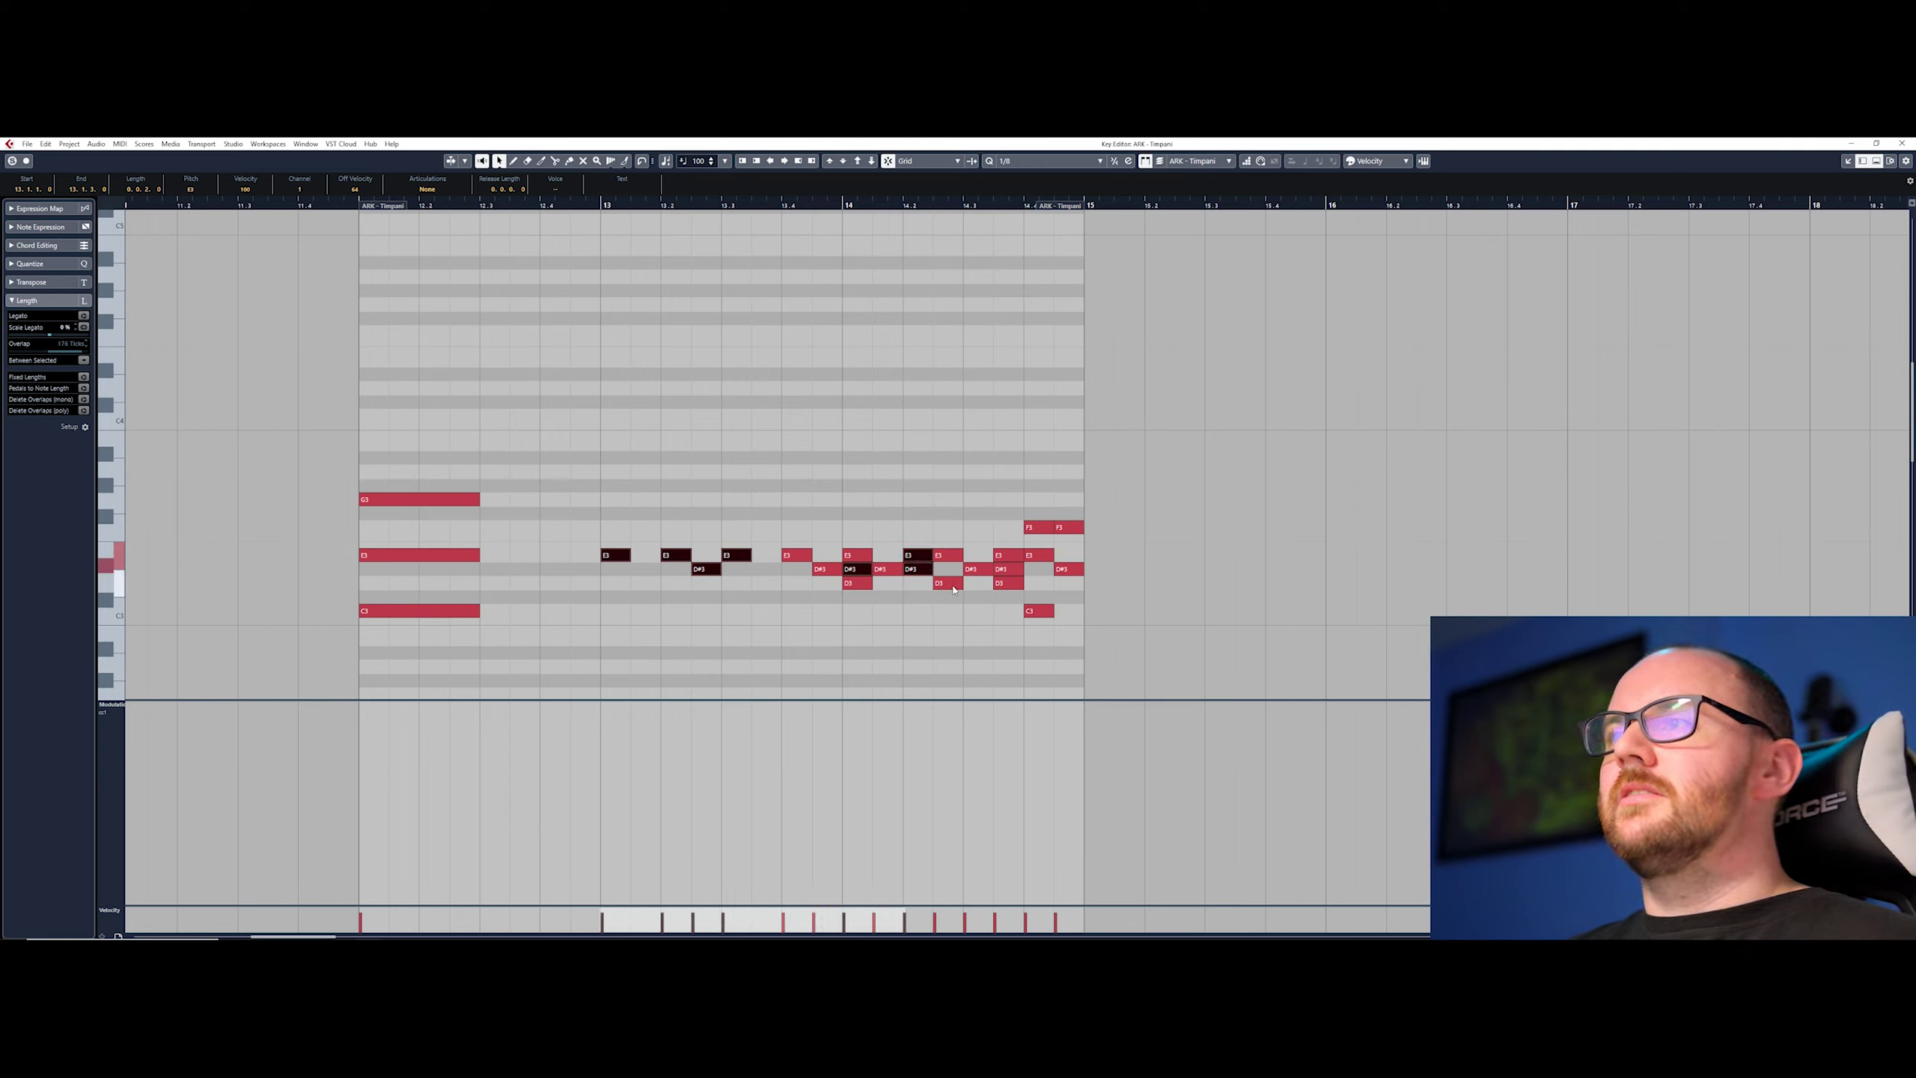
shift+click(947, 582)
shift+click(982, 569)
Step: Add the three long chord notes at bar 12 and the final notes of bar 14 to the selection, and clear the selection
drag(523, 368, 384, 682)
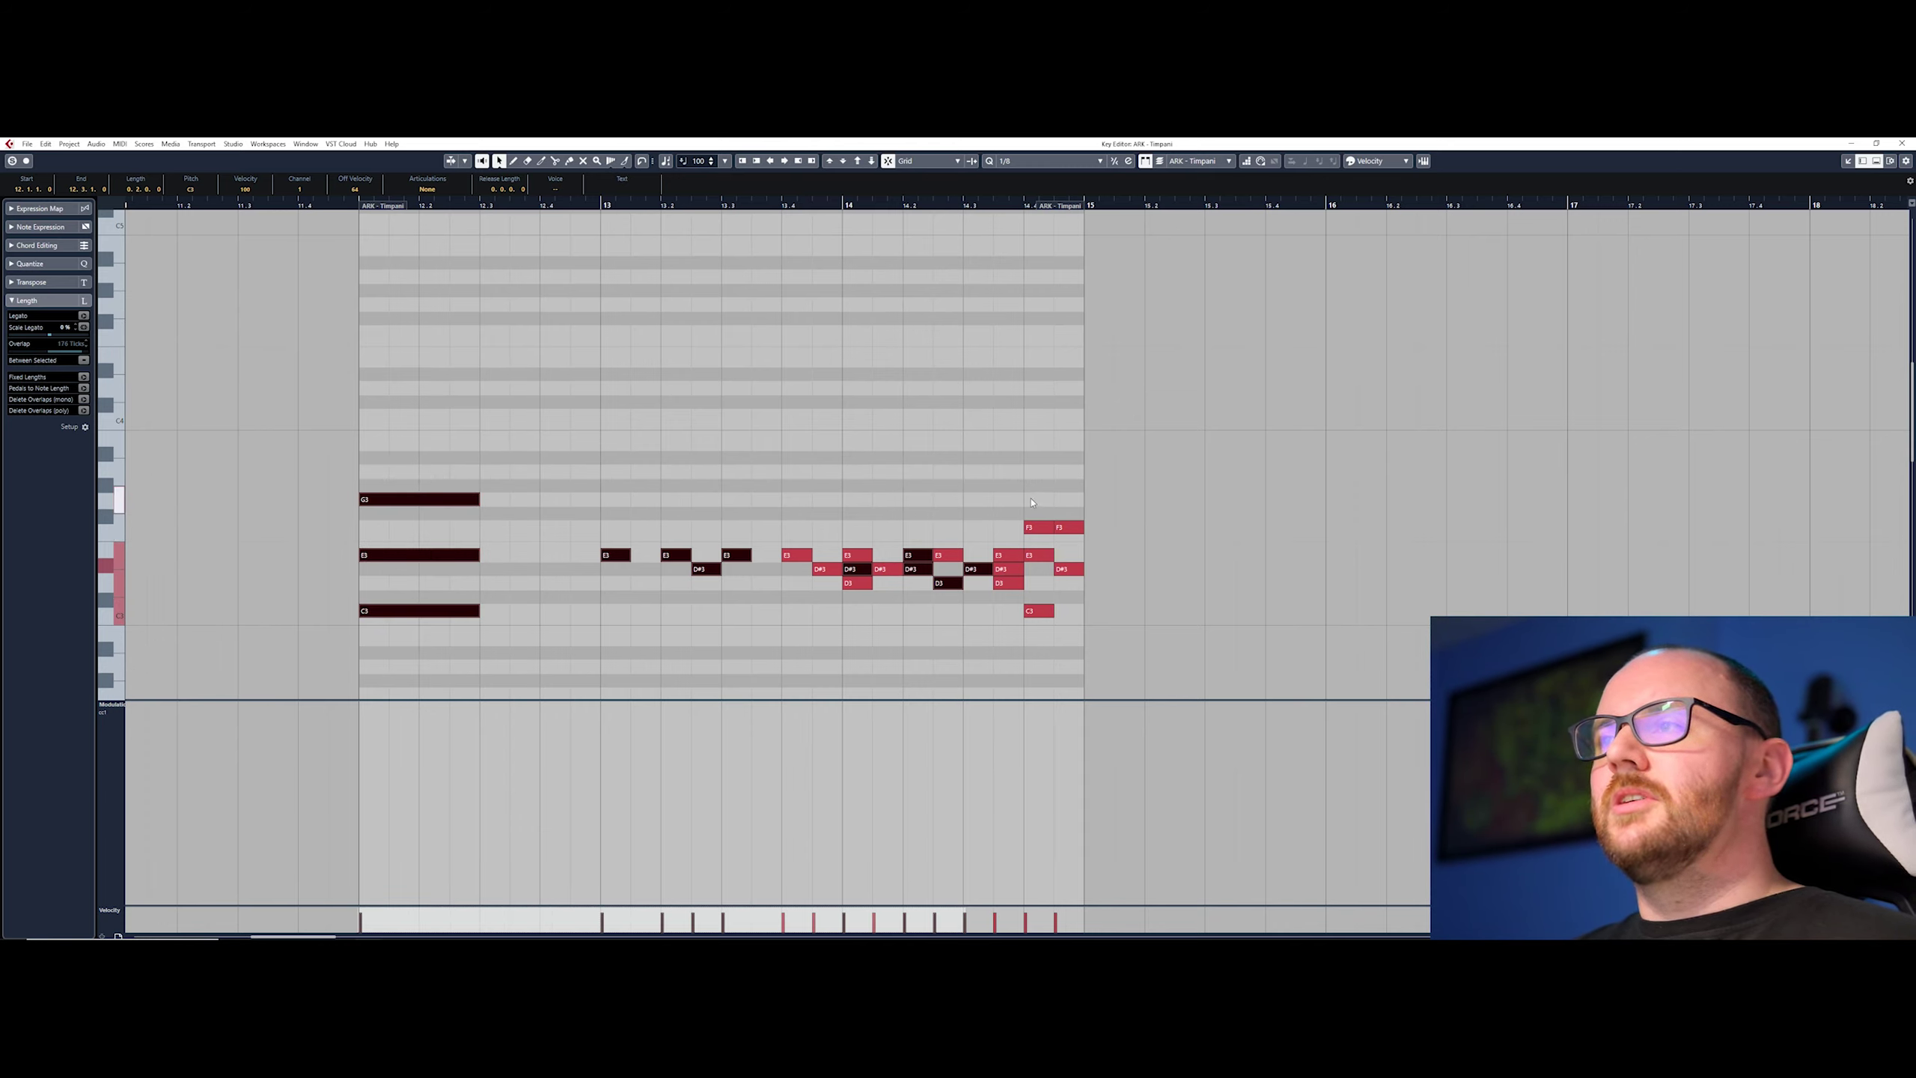
ctrl+click(1068, 569)
ctrl+click(1039, 555)
ctrl+click(1039, 611)
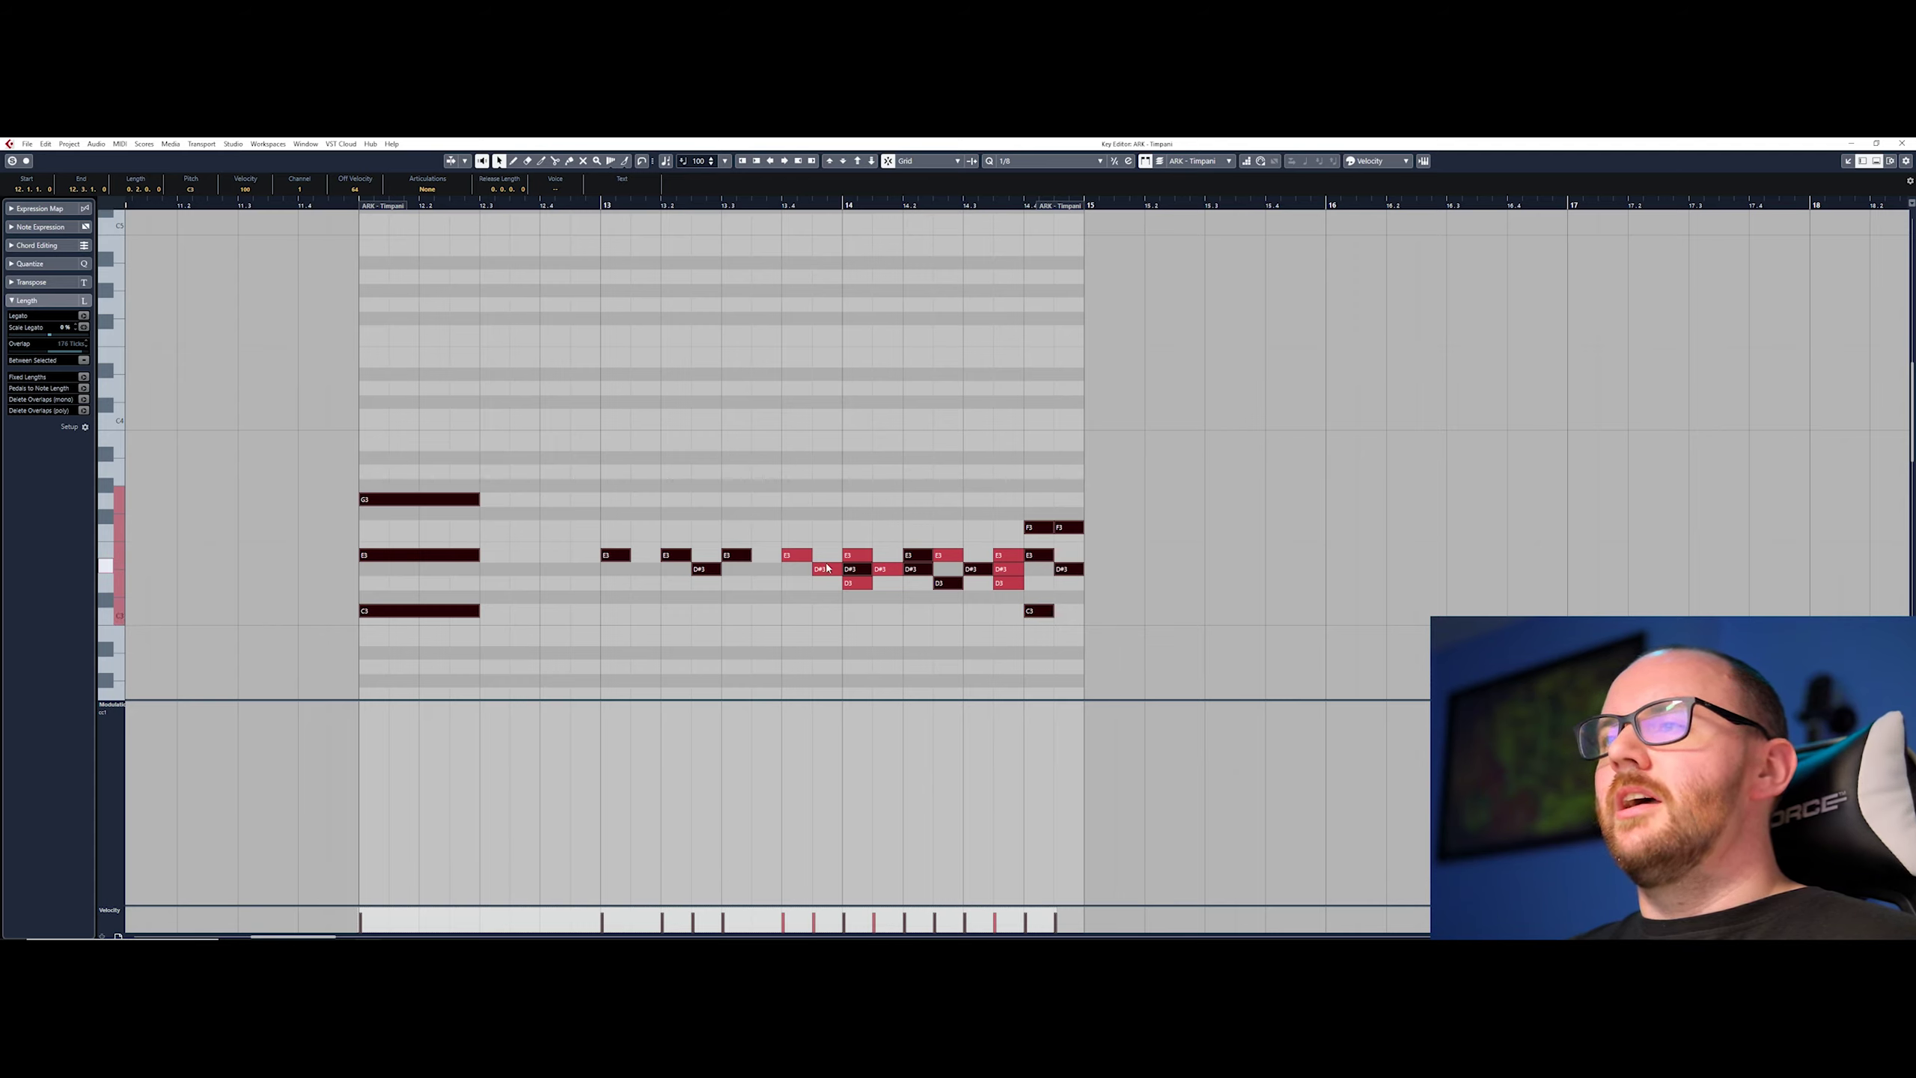
click(714, 562)
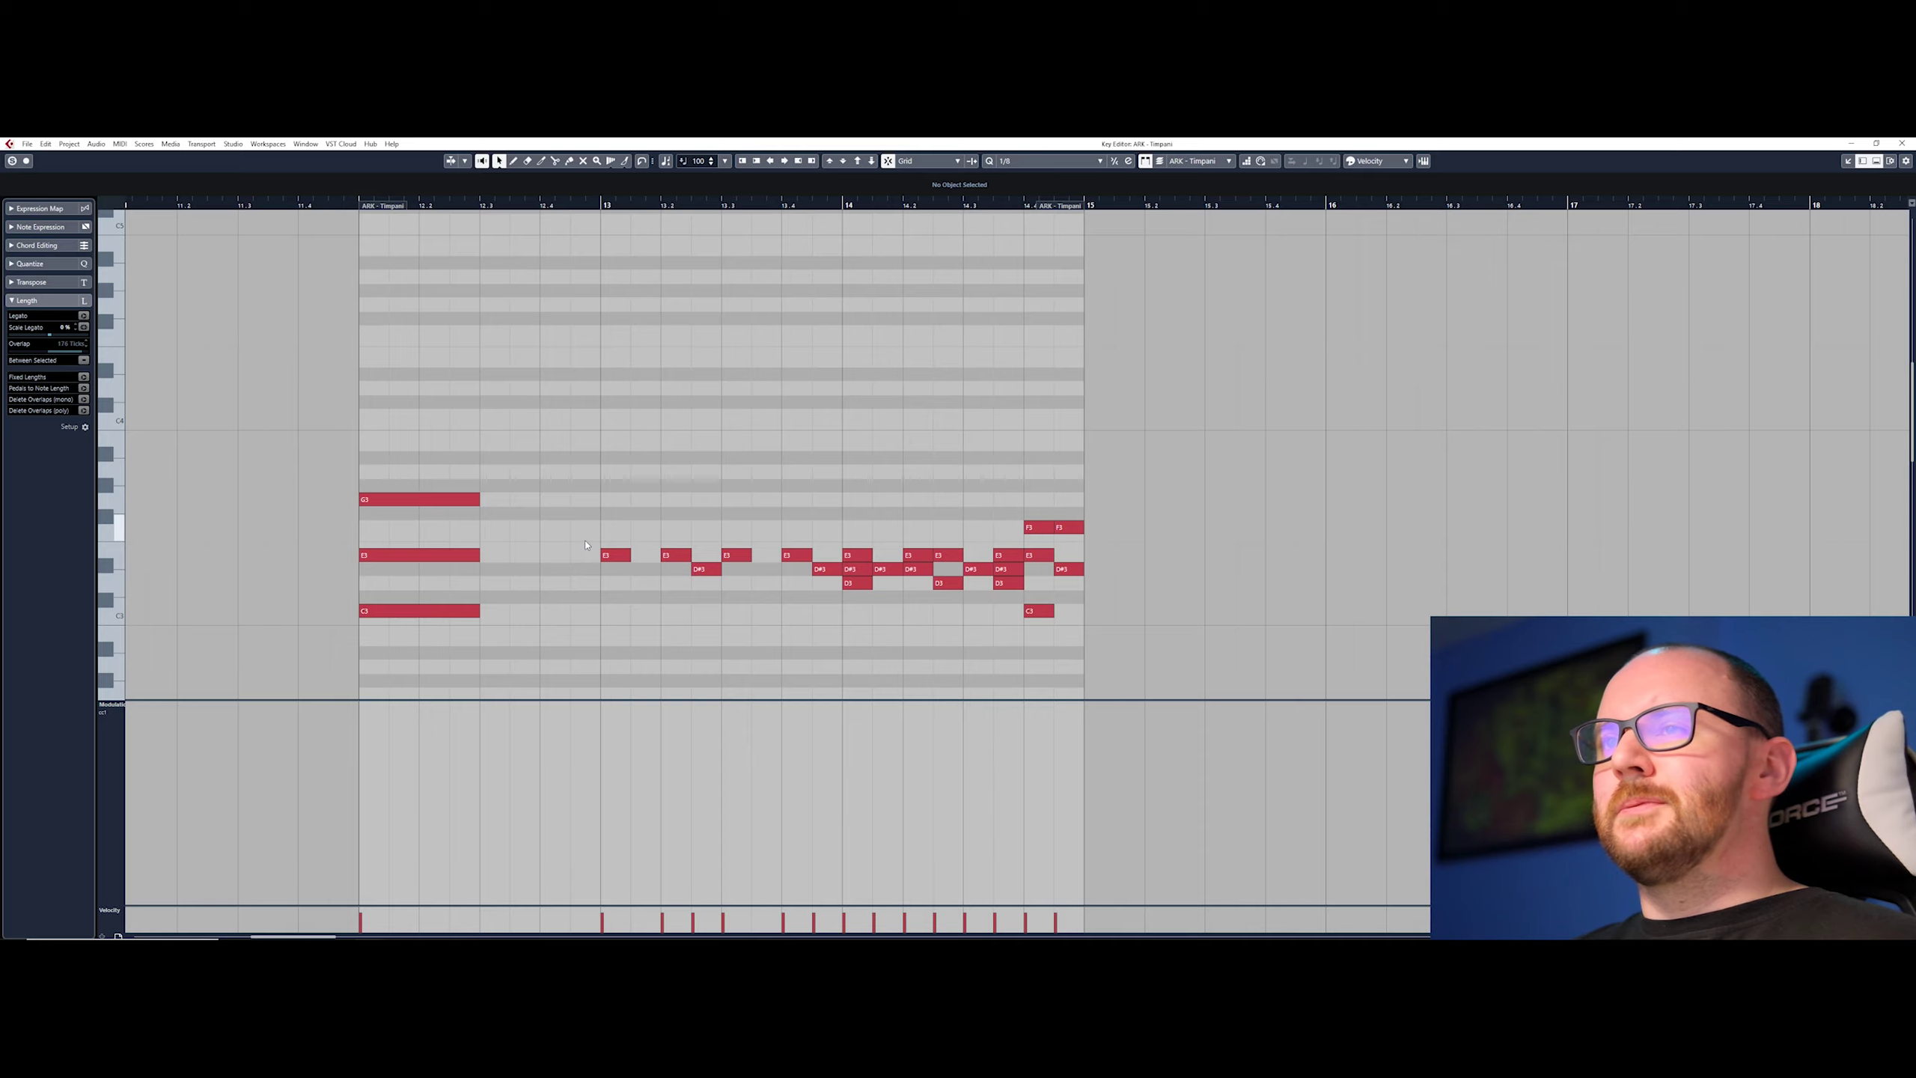
Step: Switch to the Draw tool and back to Object Selection, and repeat the switch between the two tools
key(g)
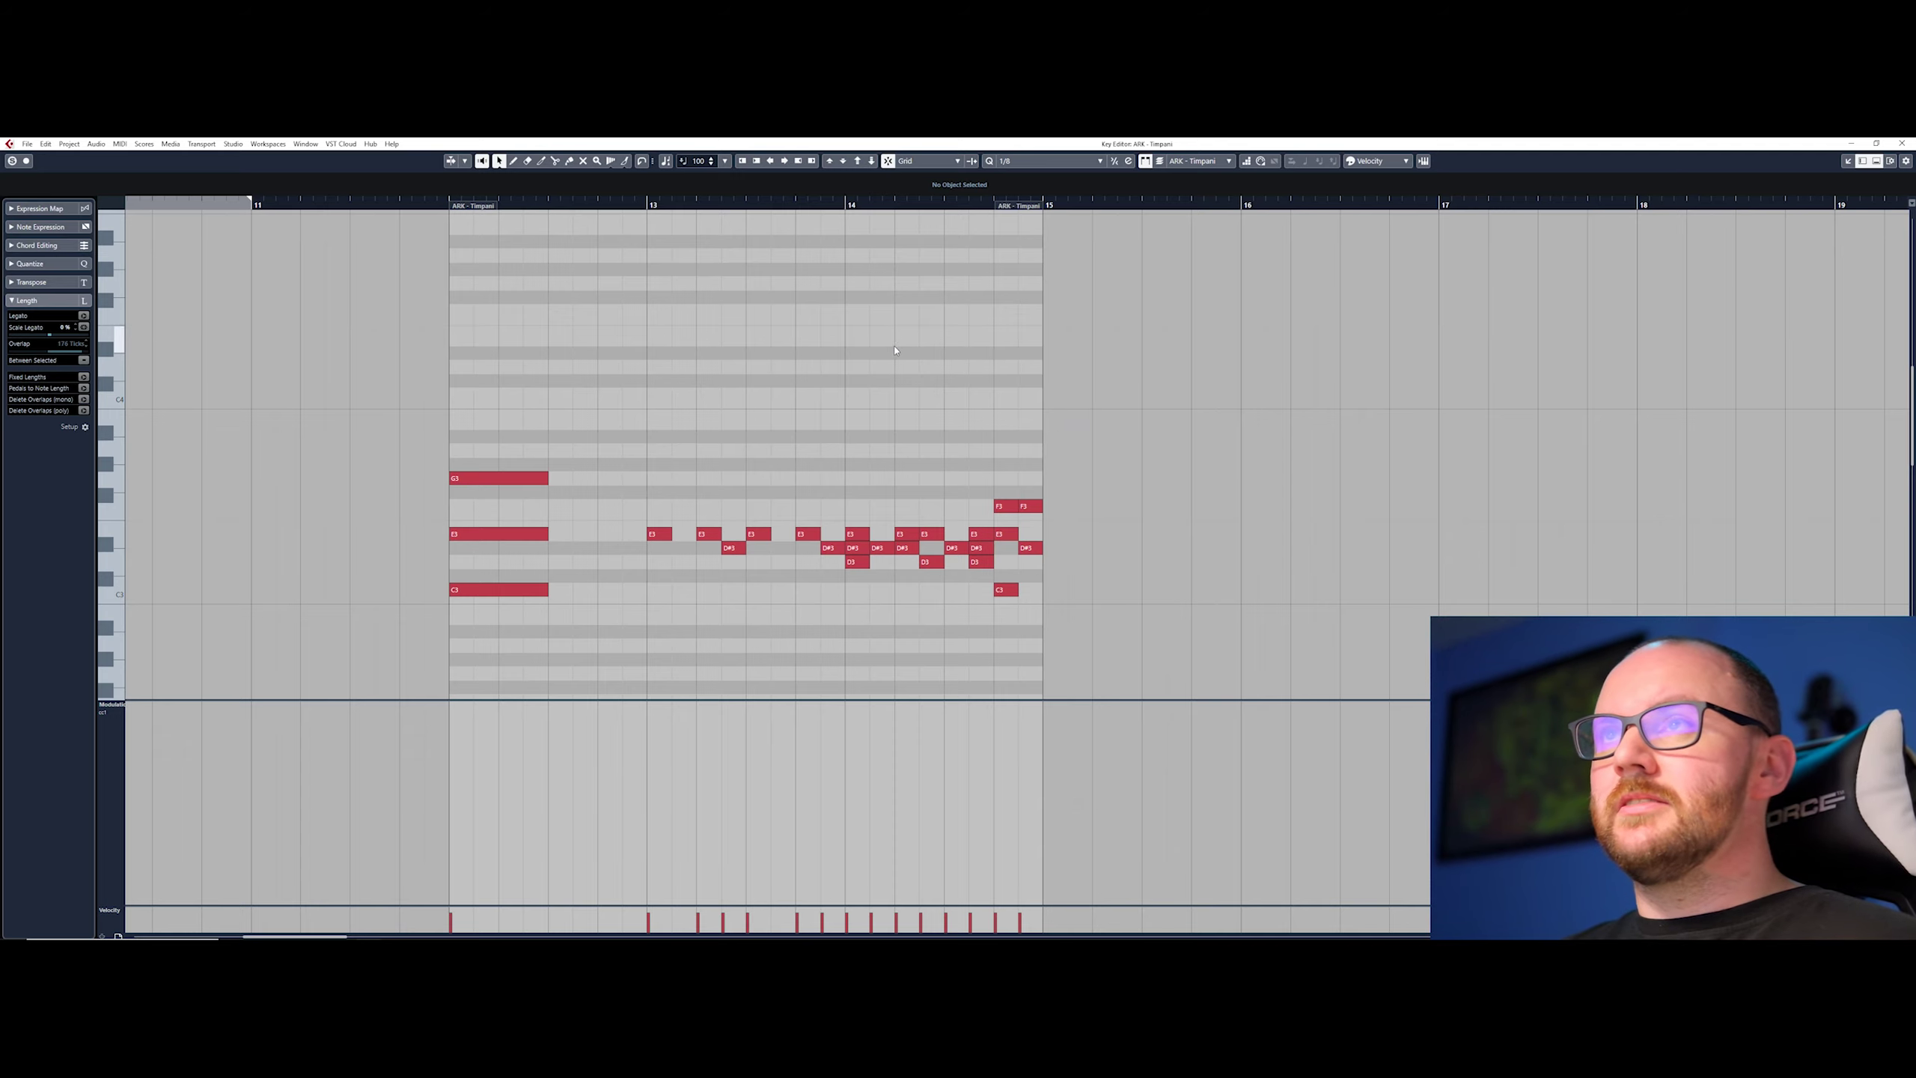
click(516, 170)
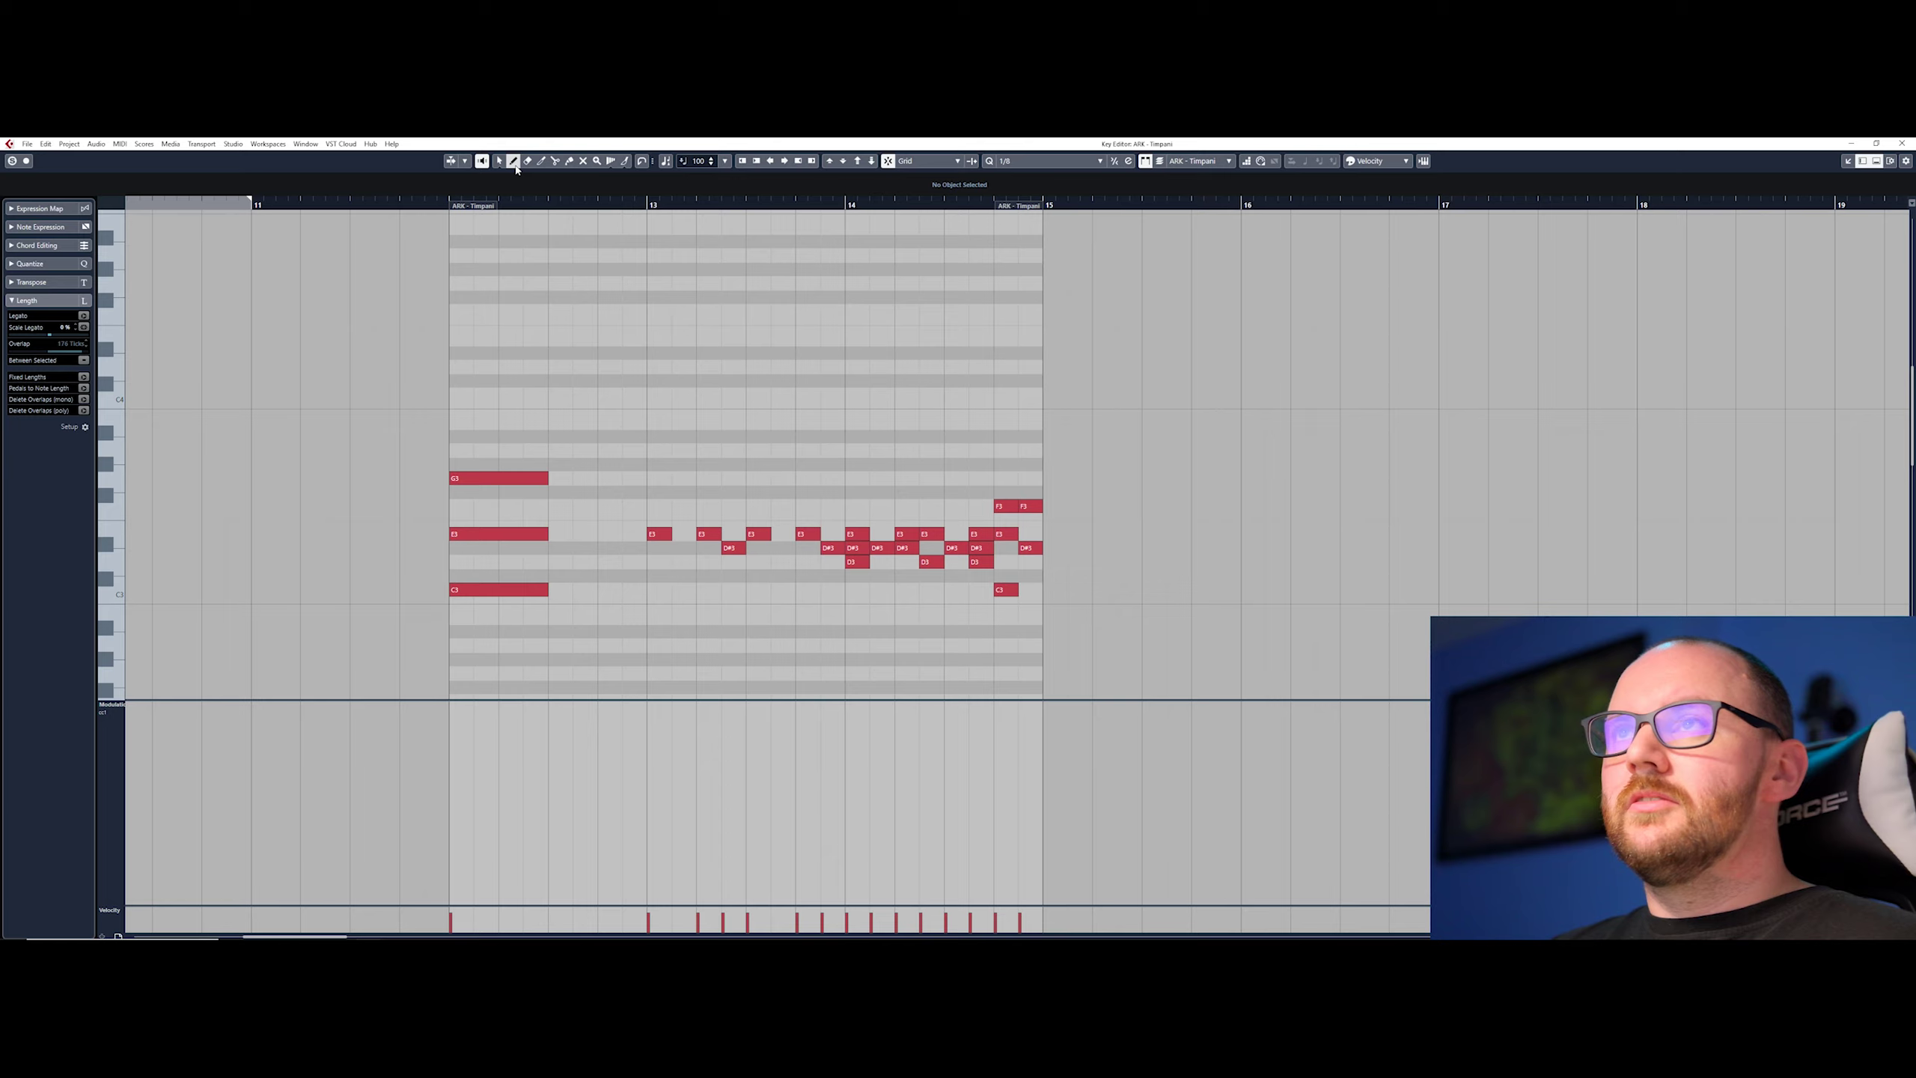
right_click(688, 374)
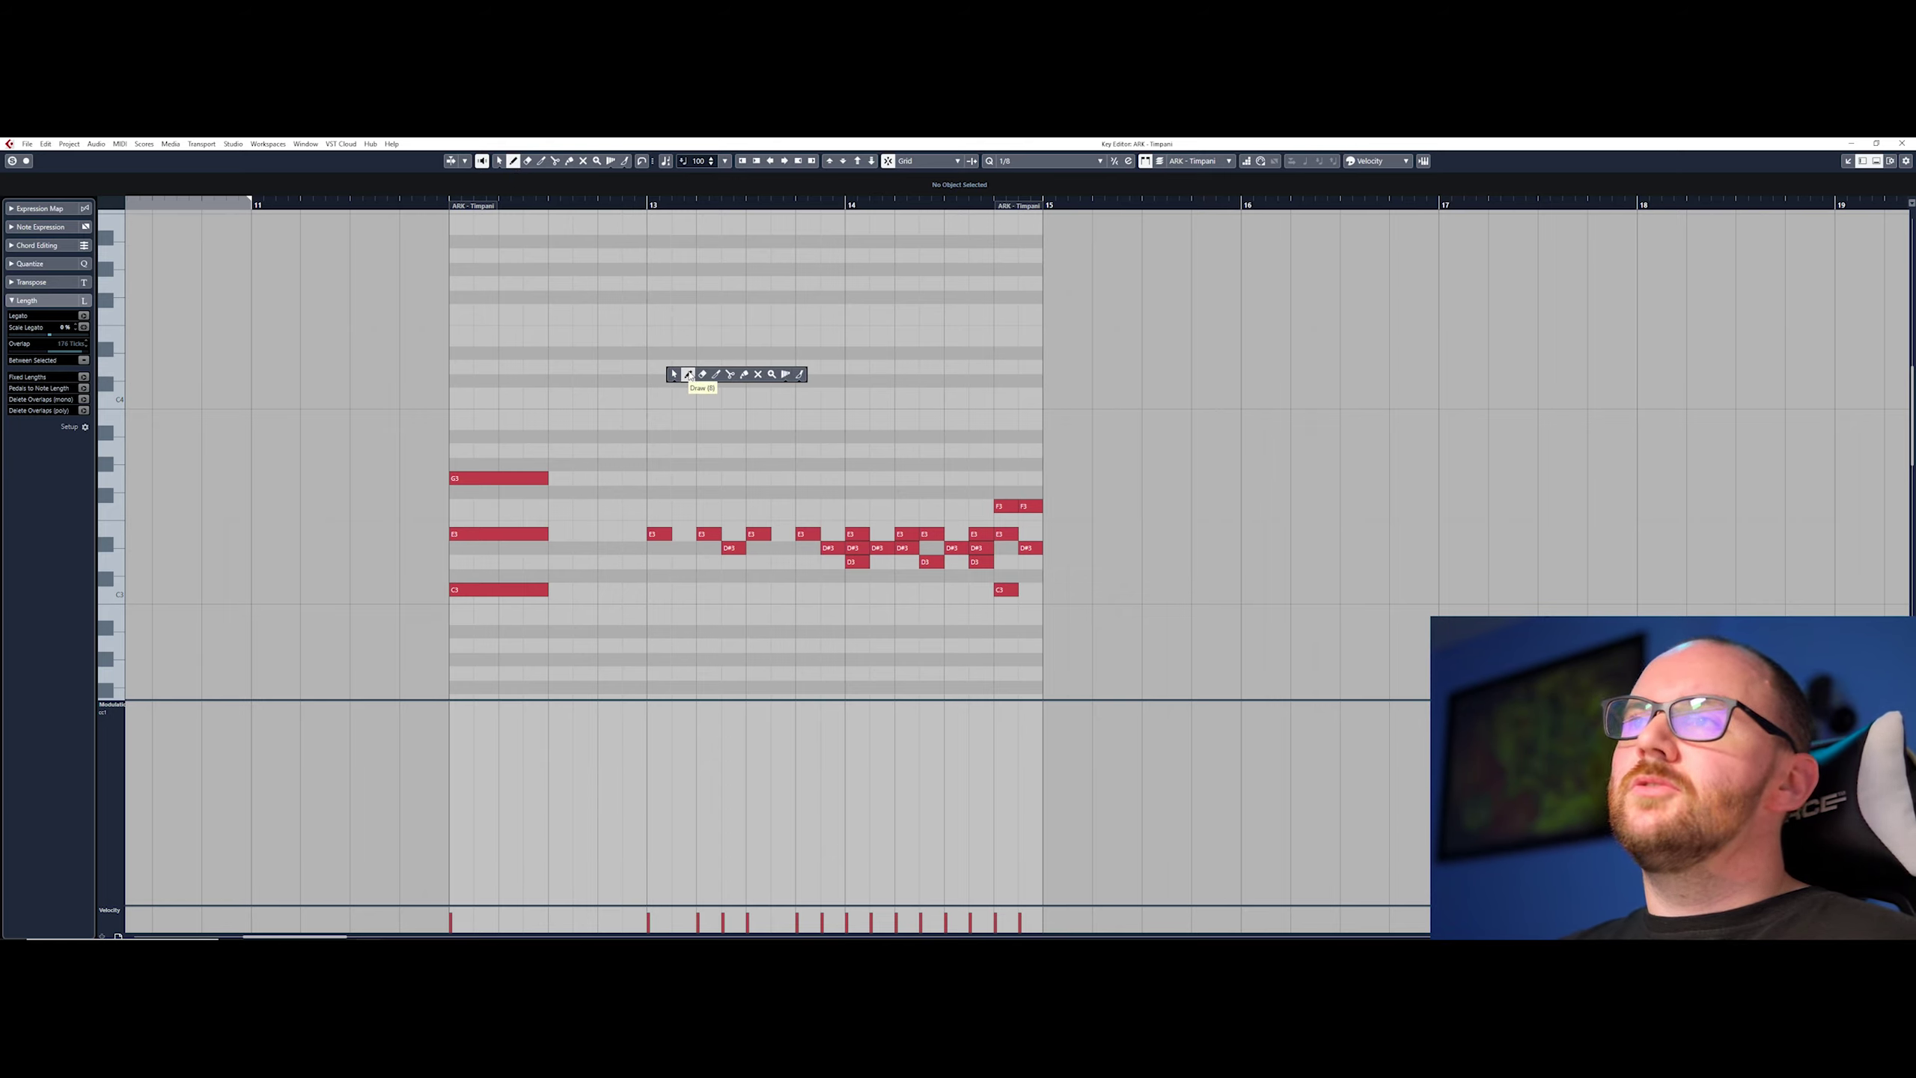
click(673, 374)
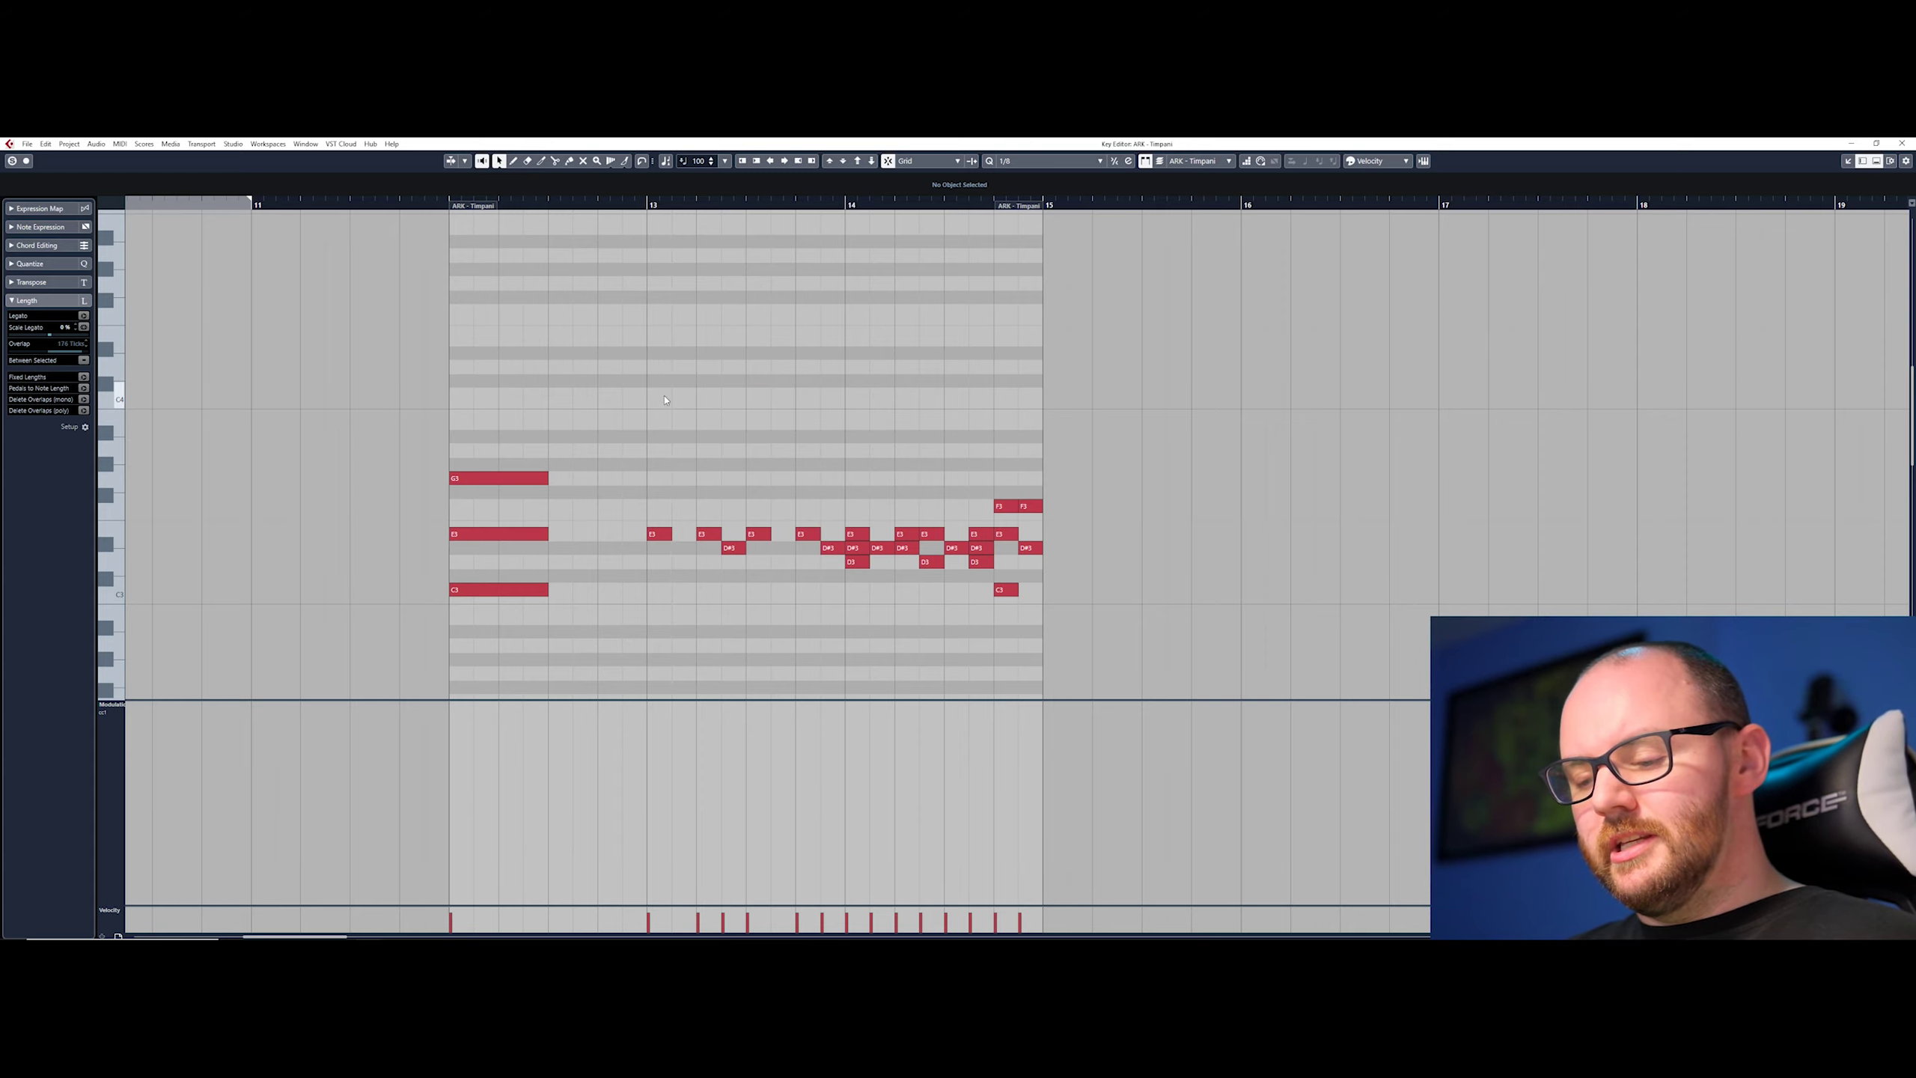
key(8)
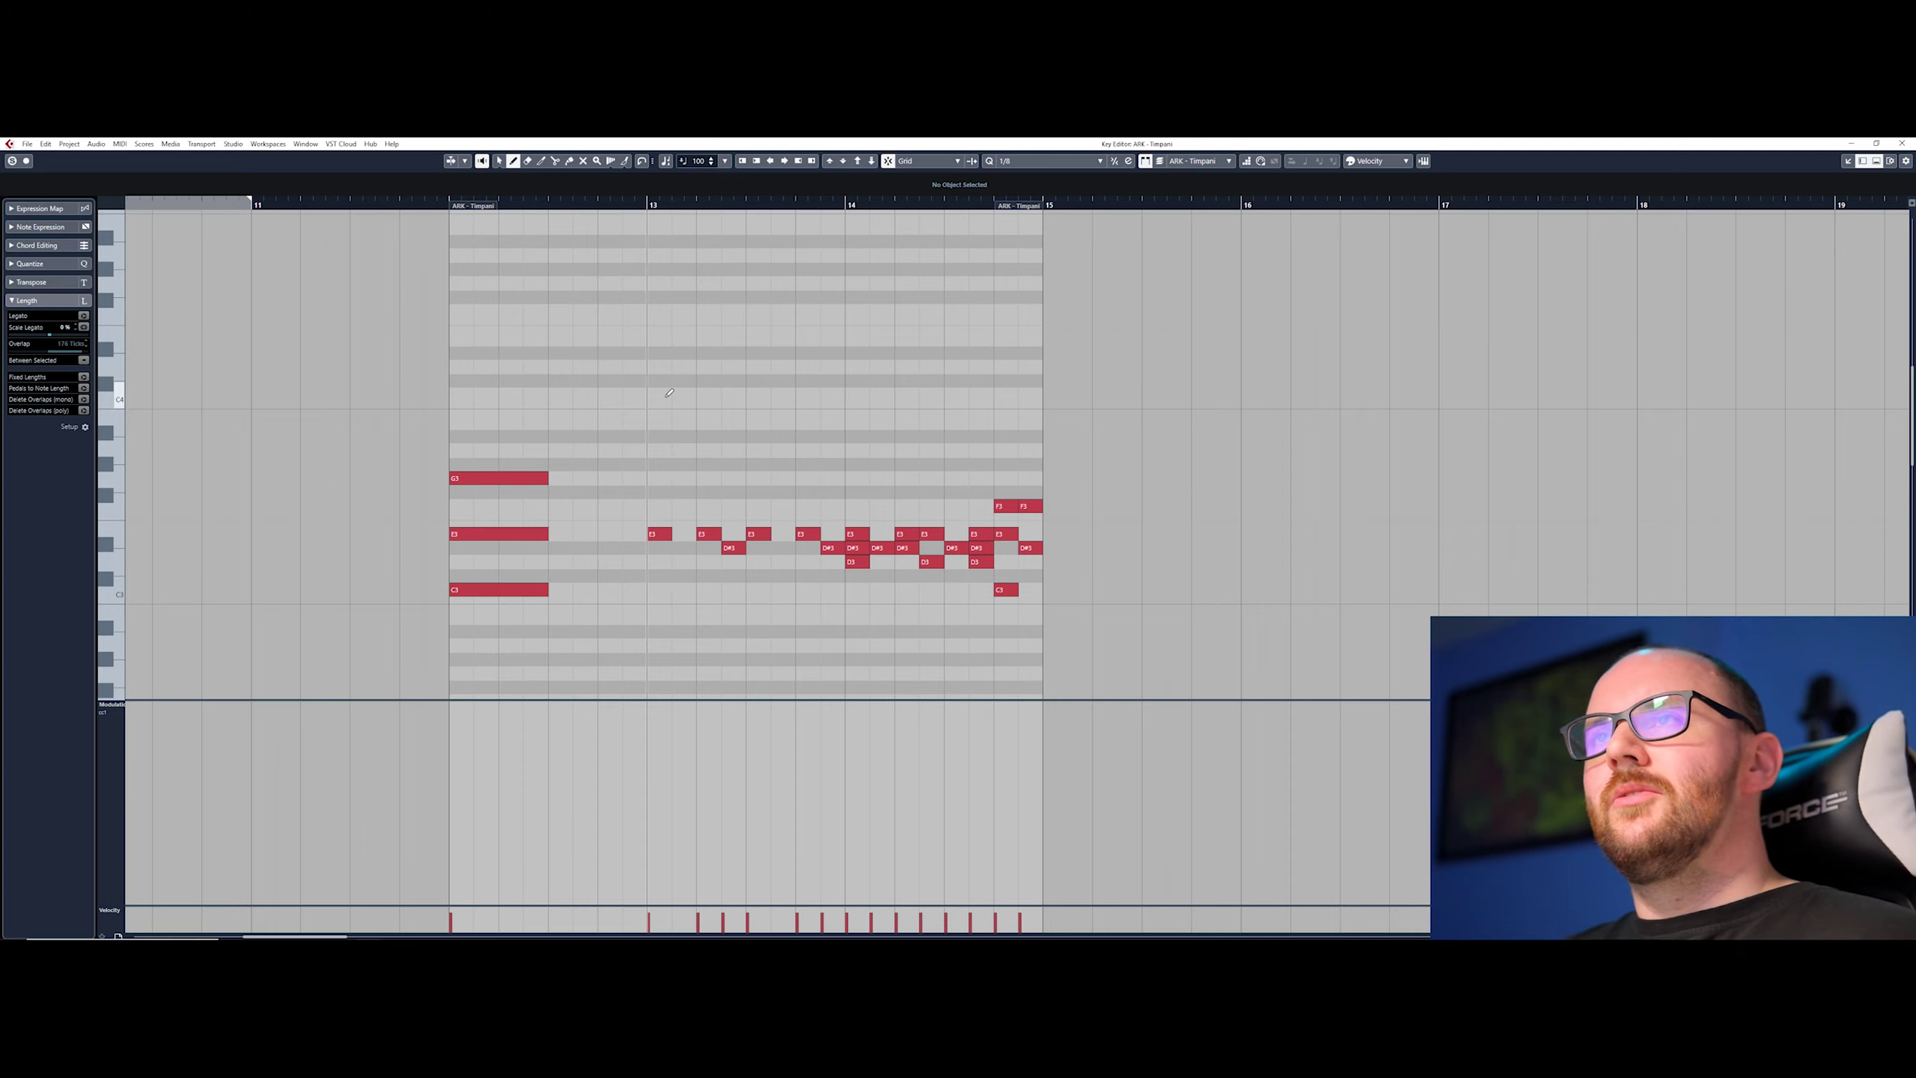
key(1)
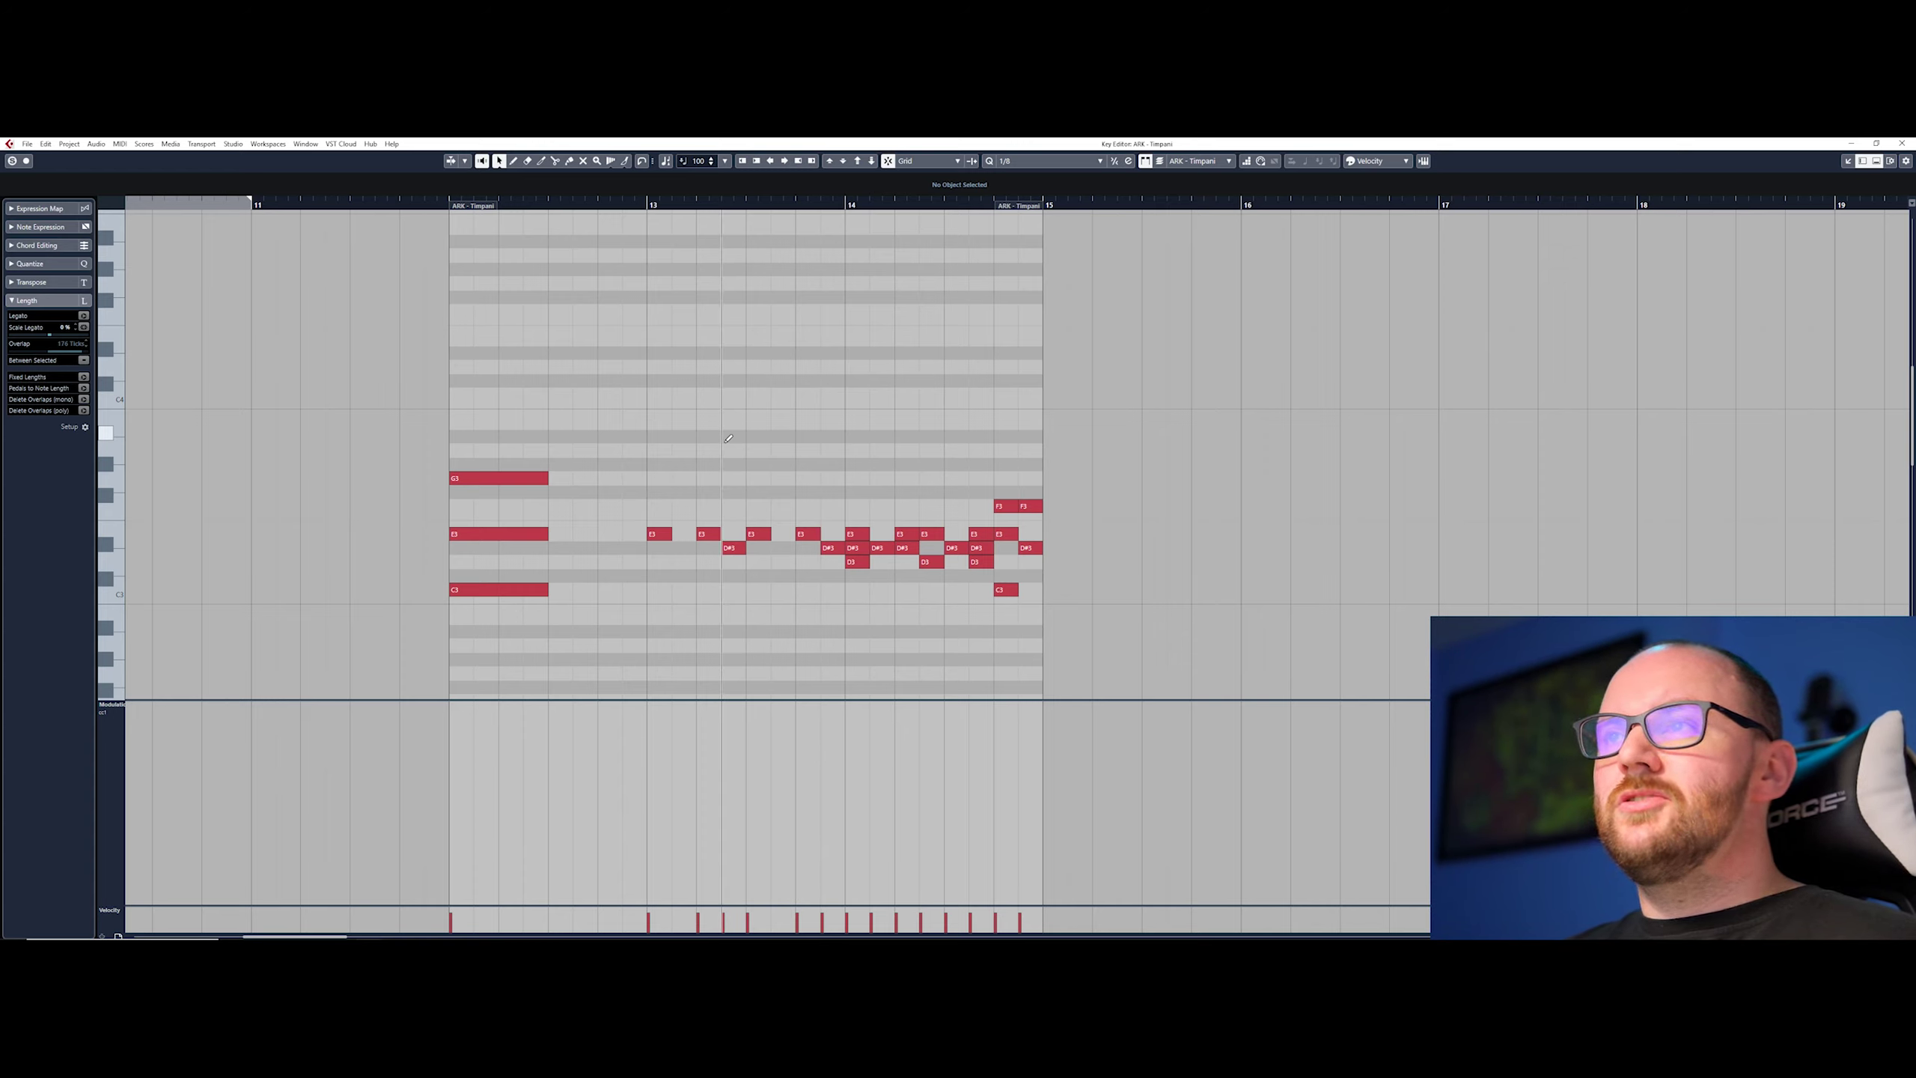
Step: Draw an A3 at bar 13, a longer A3 from 13.2 and two higher notes, and raise all four so the A3s become B3
click(653, 450)
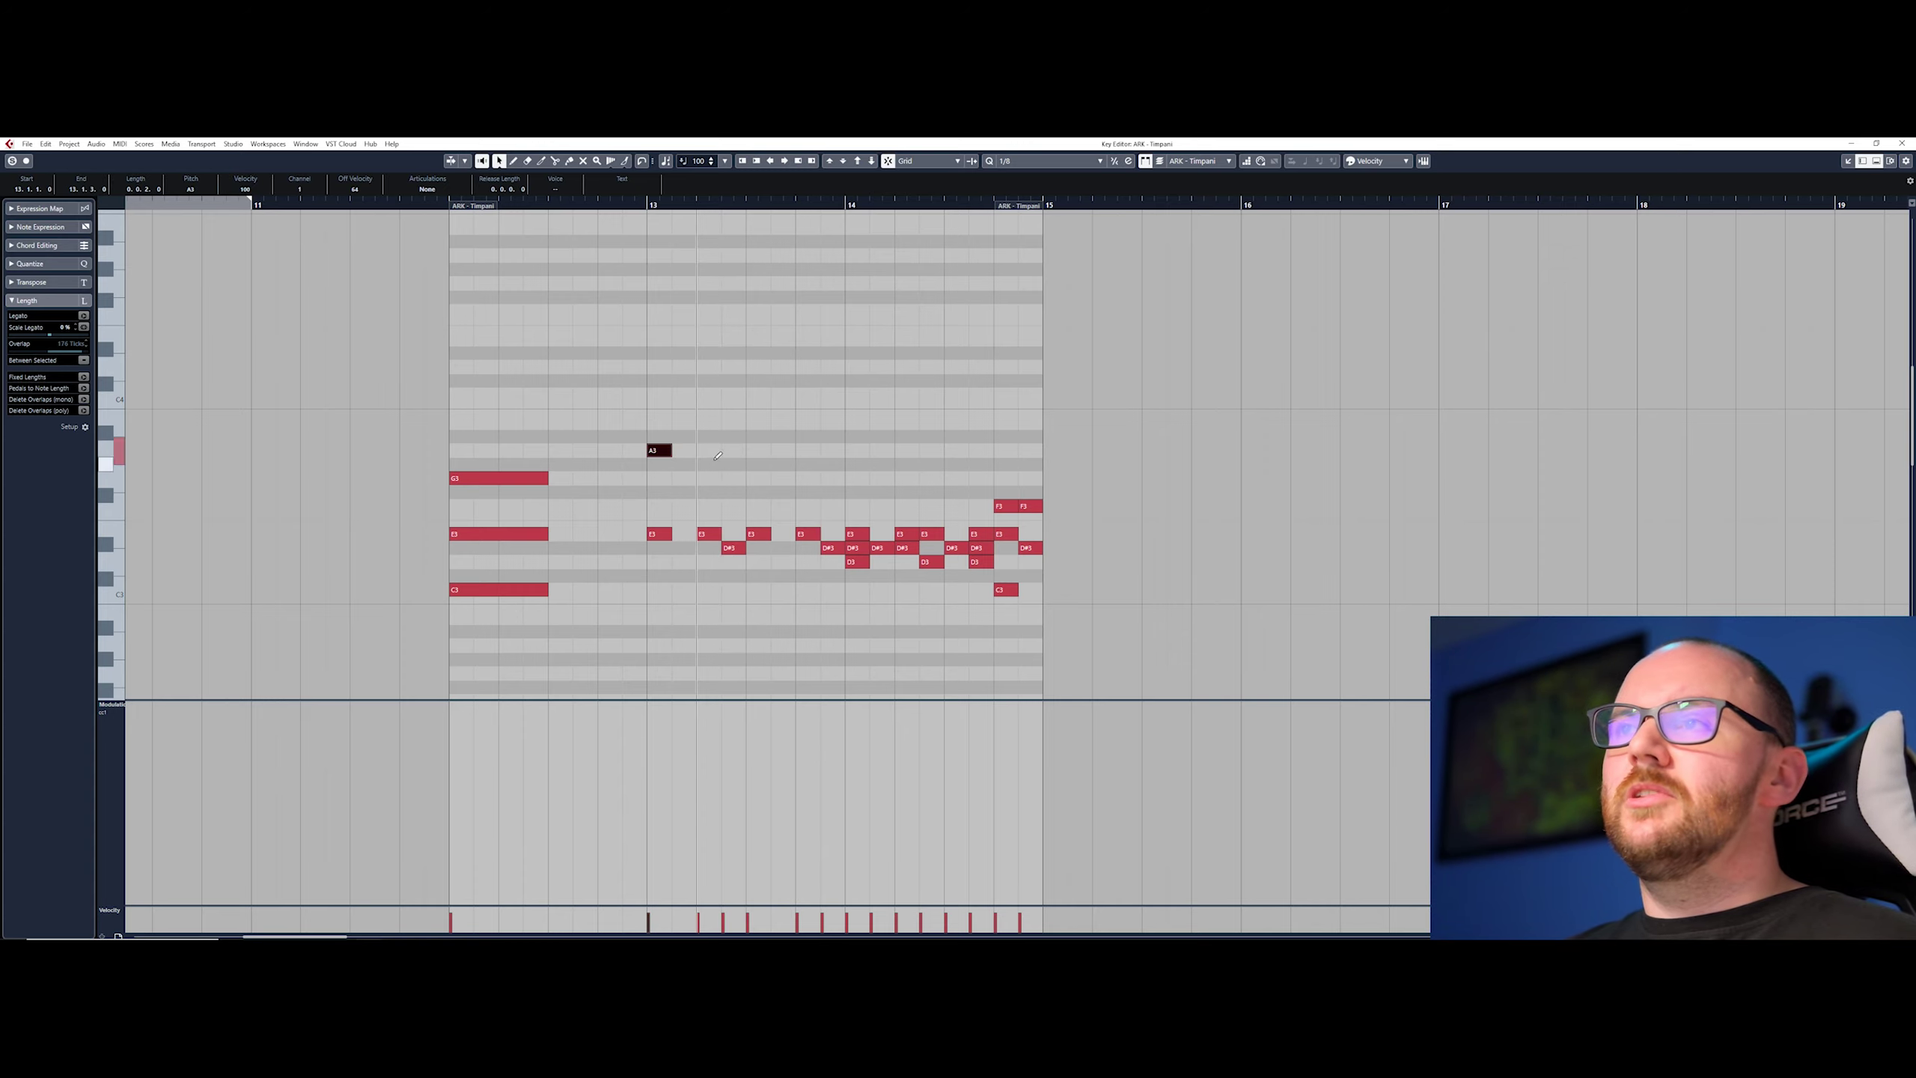
drag(701, 451, 819, 451)
click(801, 380)
click(875, 422)
drag(949, 366, 646, 464)
mouse_move(768, 460)
mouse_down()
mouse_move(768, 400)
mouse_move(769, 433)
mouse_up()
click(663, 307)
Step: Select the four newly drawn upper notes with the Object Selection tool and lower them so the B3 notes become G3
click(513, 161)
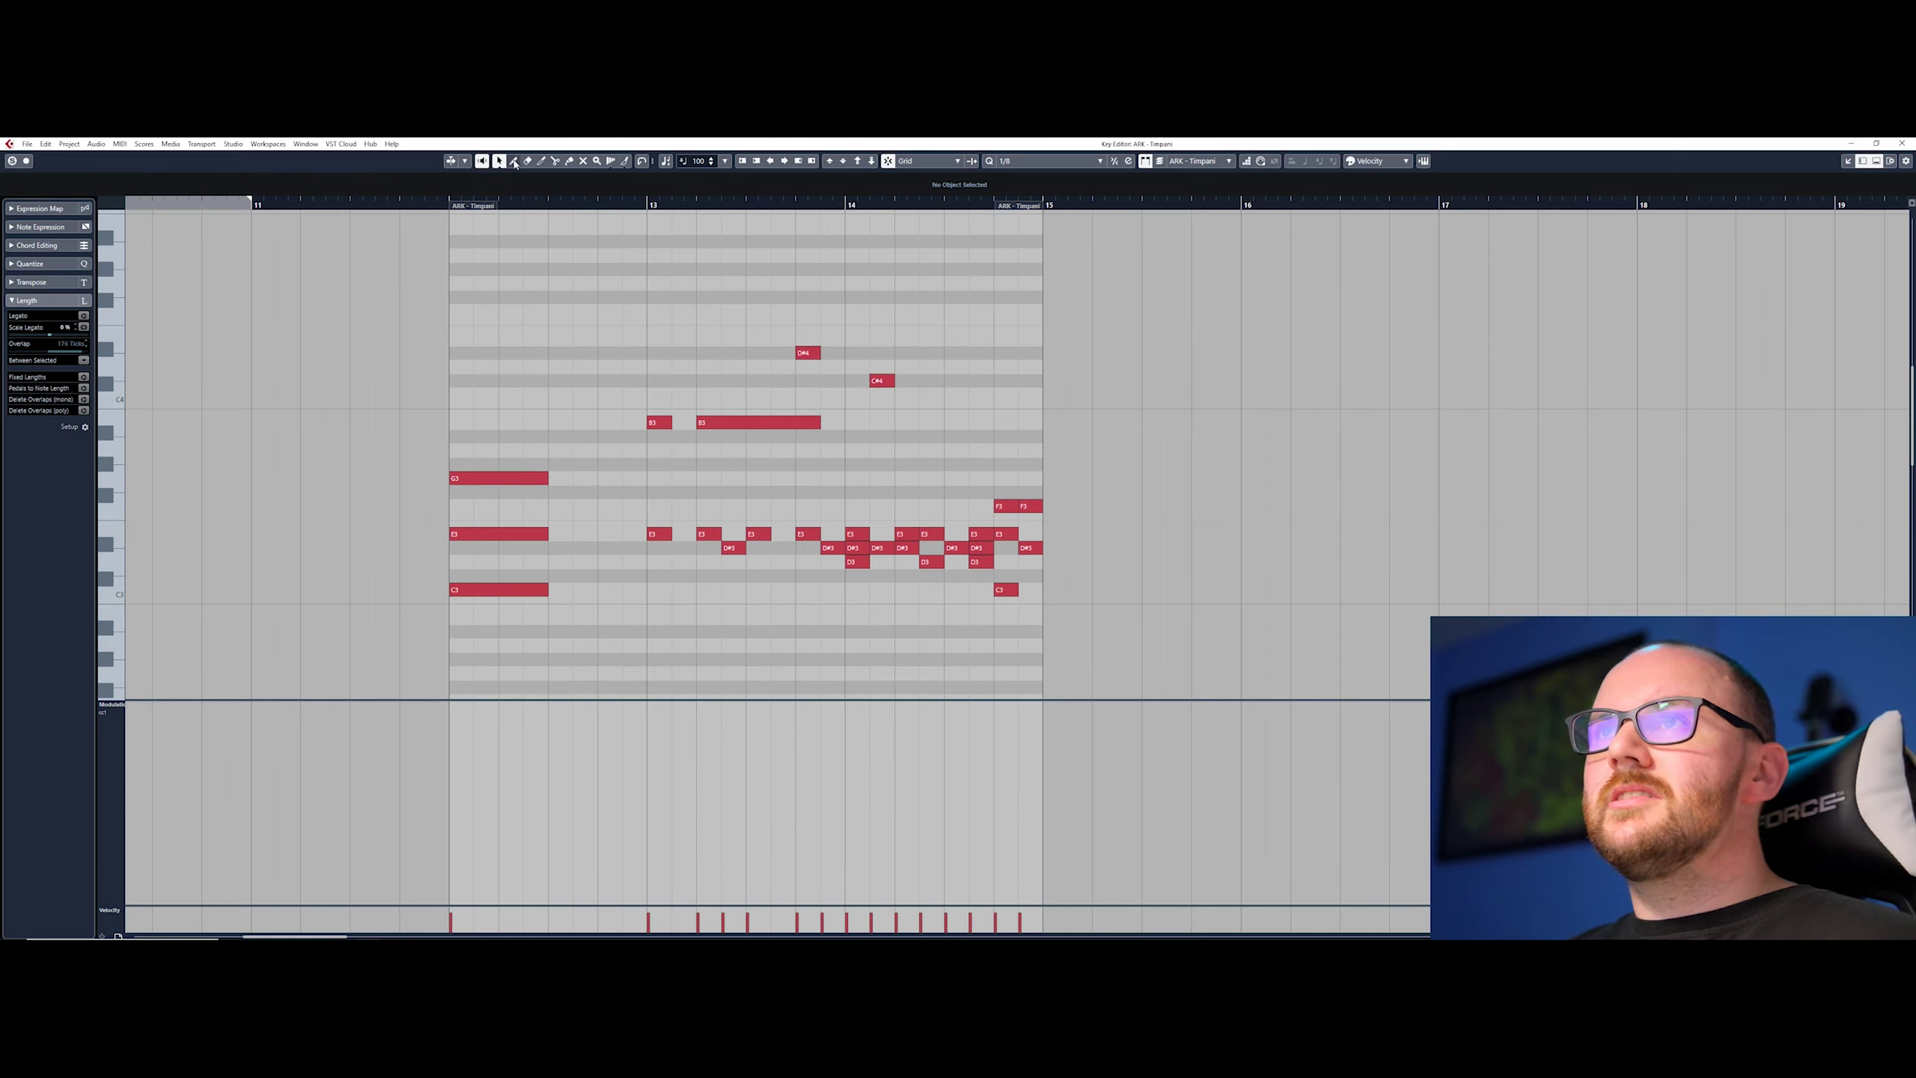
click(498, 160)
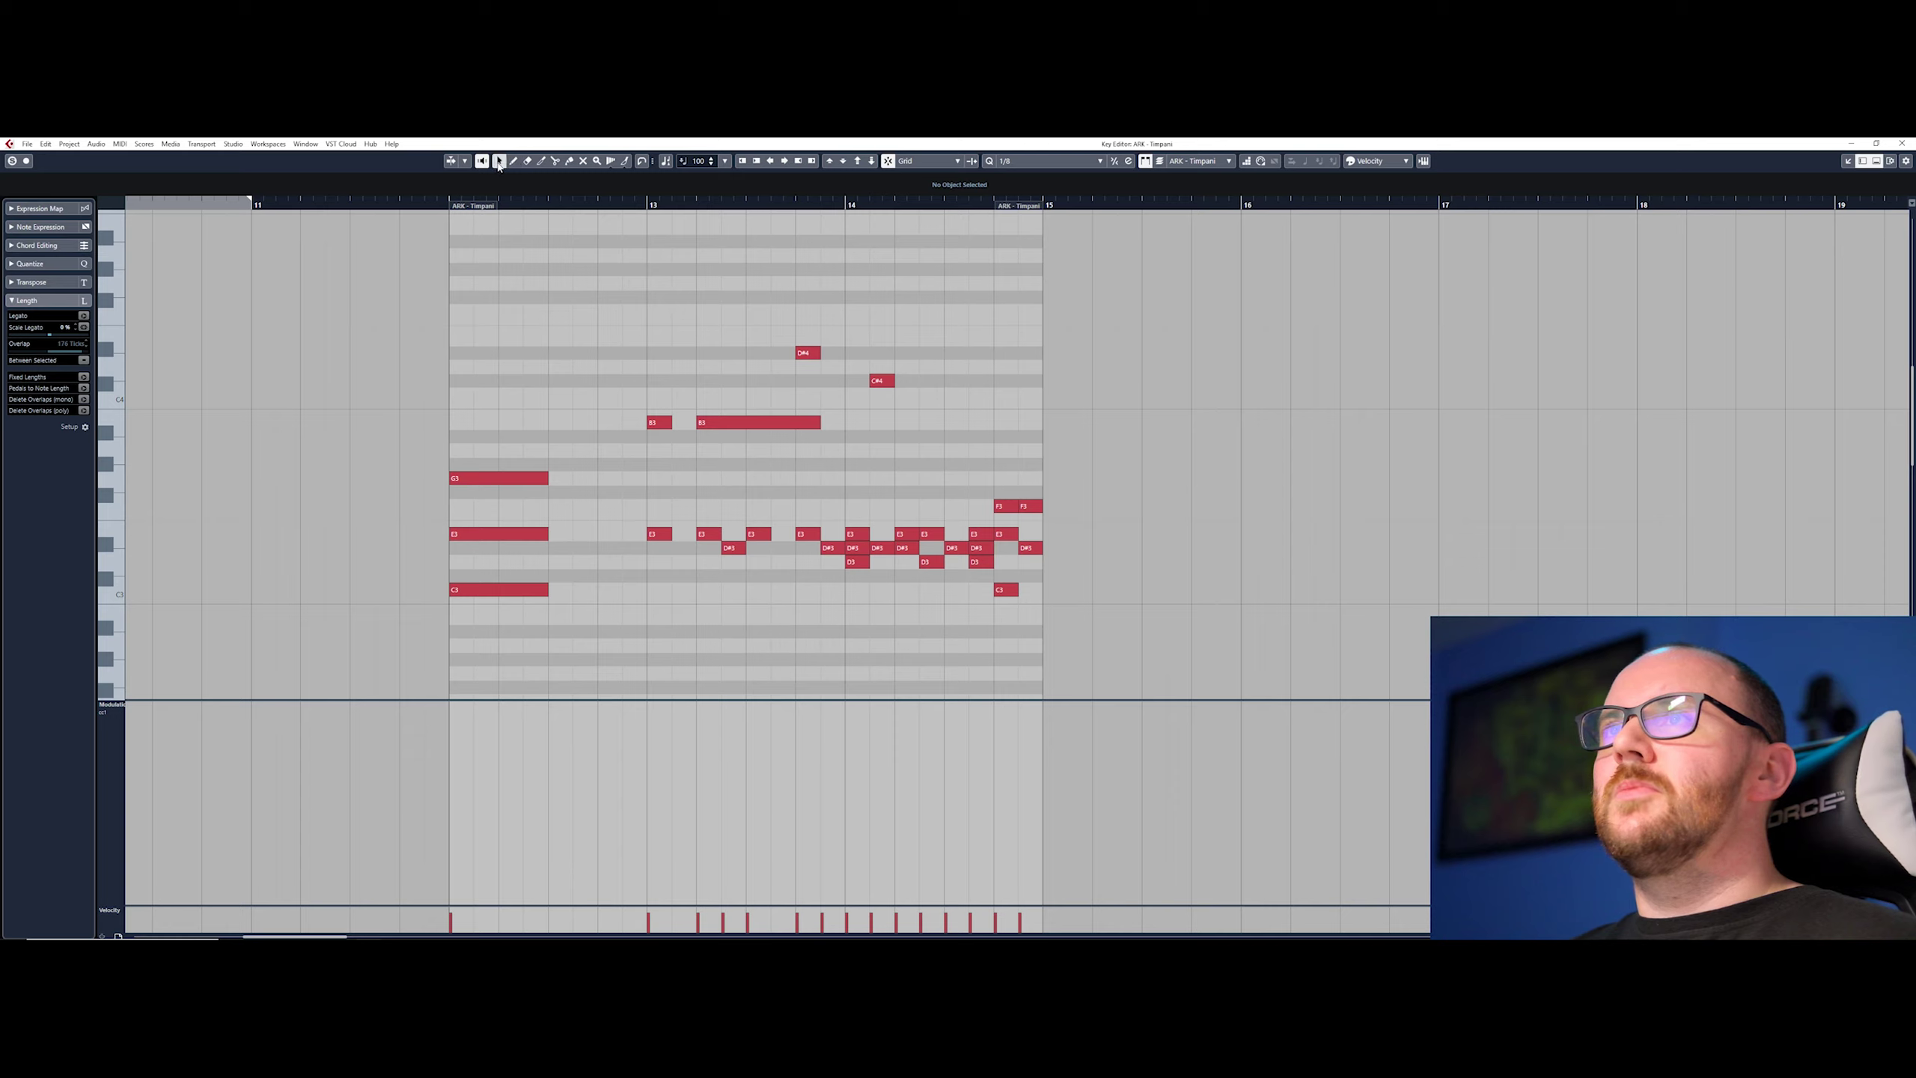
drag(555, 260, 920, 431)
drag(795, 422, 795, 477)
Step: Draw a D4, an E4, a long F4 and two C4 notes across bars 13 and 14, and select notes in that upper group
key(8)
click(708, 366)
click(758, 338)
drag(824, 310, 941, 310)
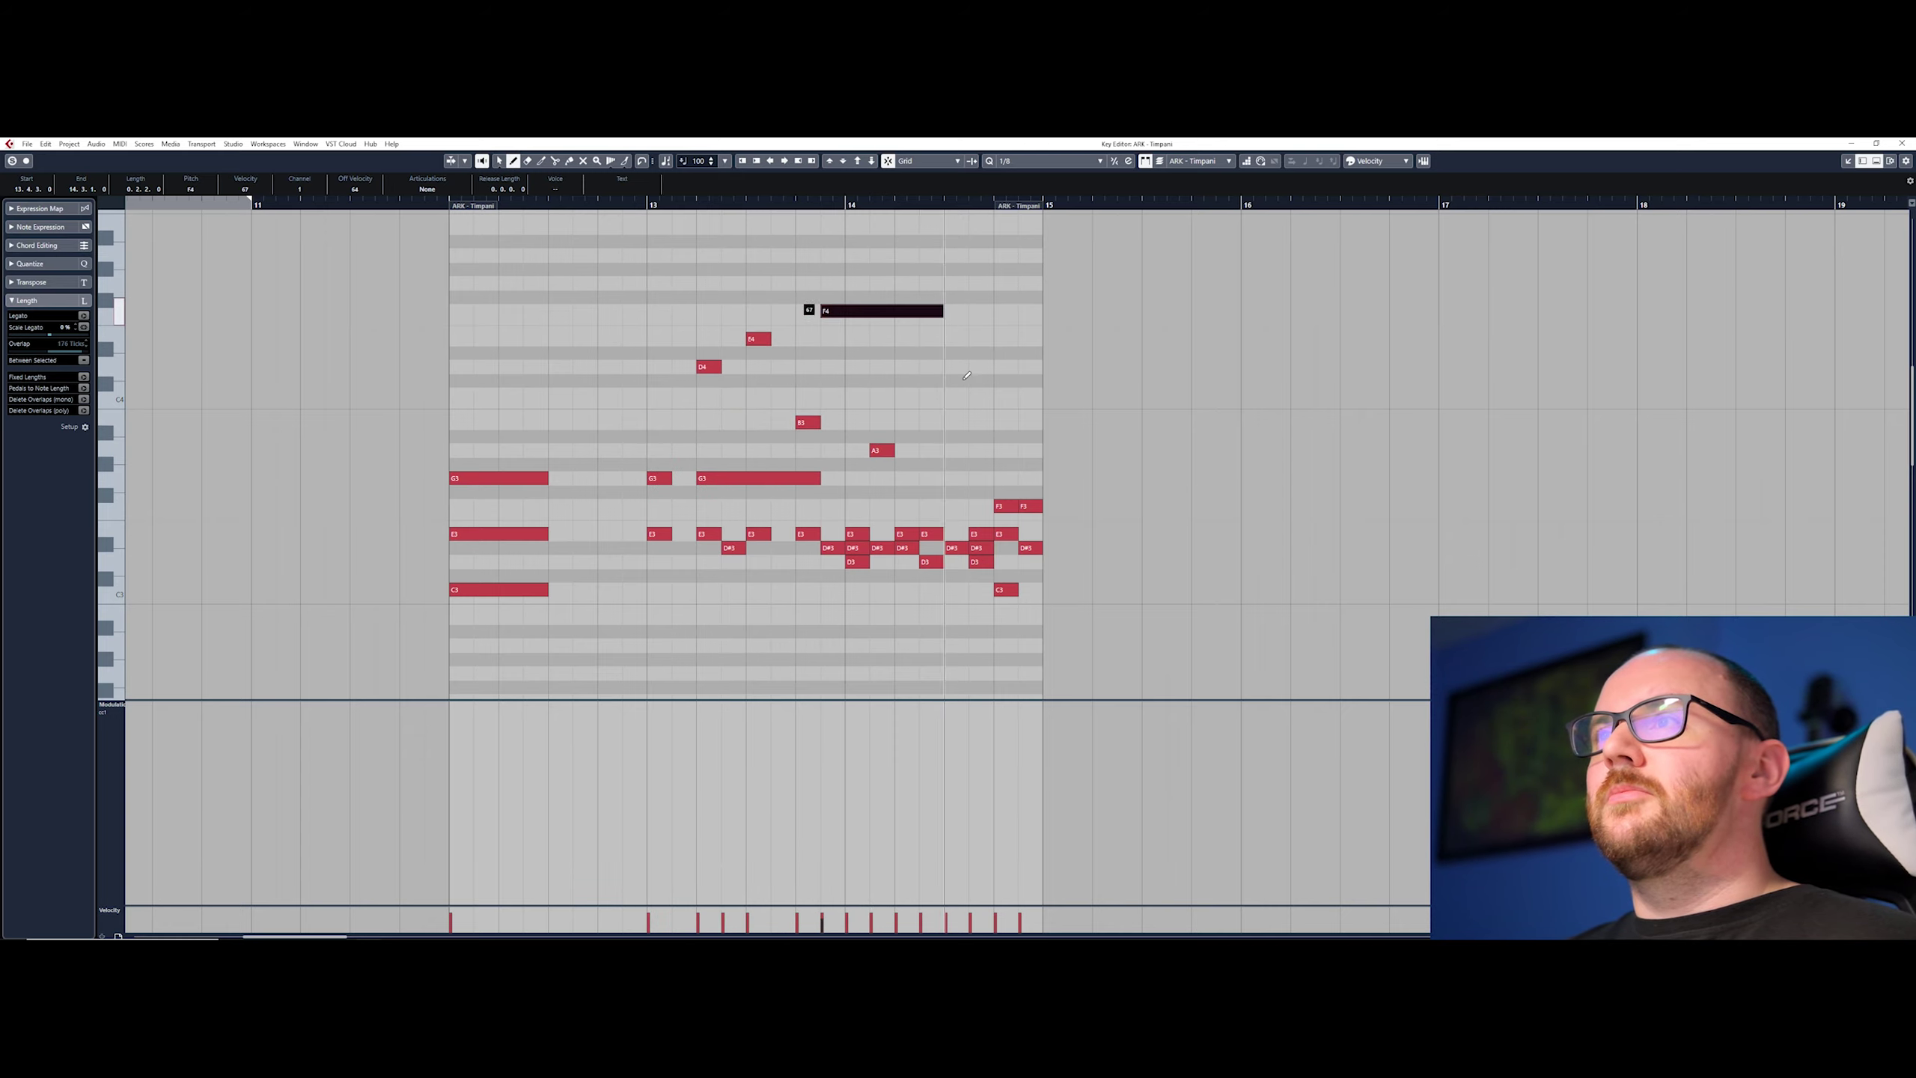
click(956, 394)
click(857, 394)
key(1)
click(792, 361)
drag(615, 300, 735, 450)
Step: Undo all the drawn and moved upper notes in bars 13 and 14
key(ctrl+z)
key(ctrl+z)
key(ctrl+z)
key(ctrl+z)
key(ctrl+z)
key(ctrl+z)
key(ctrl+z)
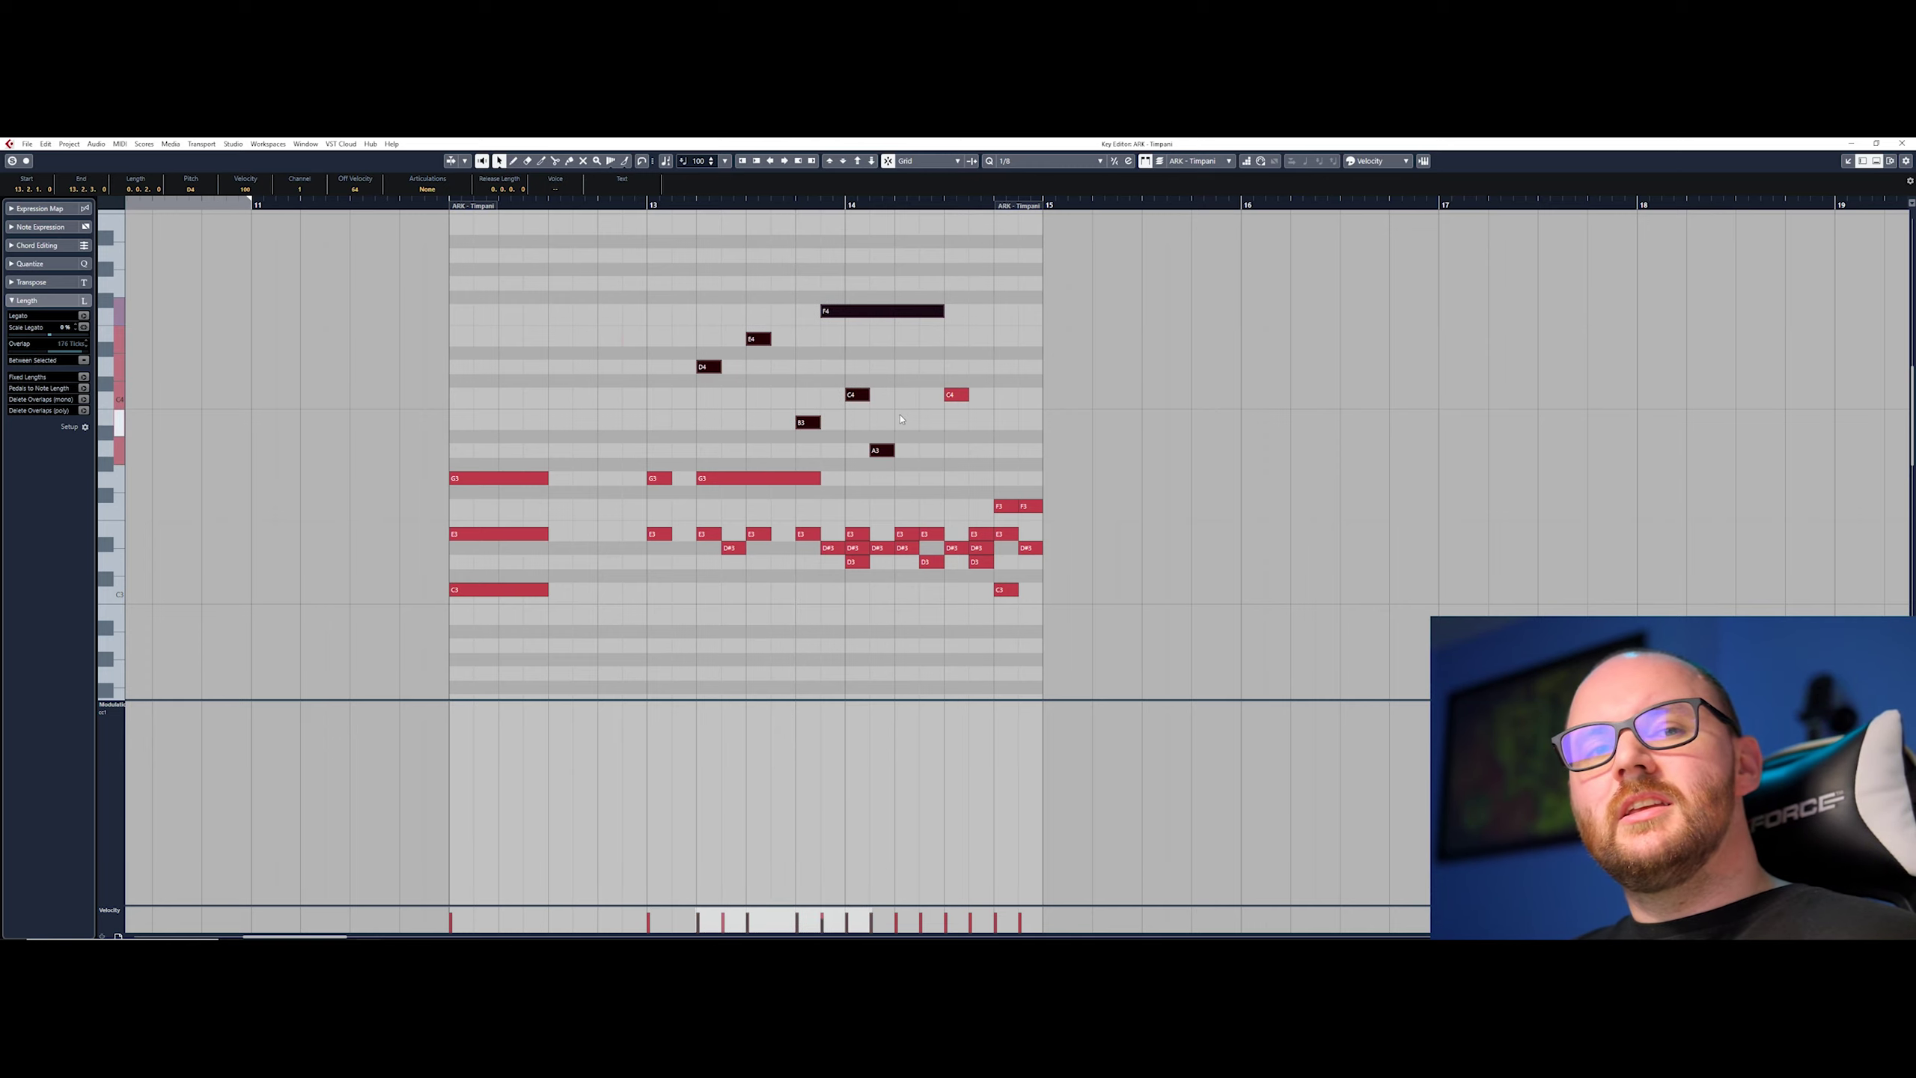
key(ctrl+z)
key(ctrl+z)
key(ctrl+z)
key(ctrl+z)
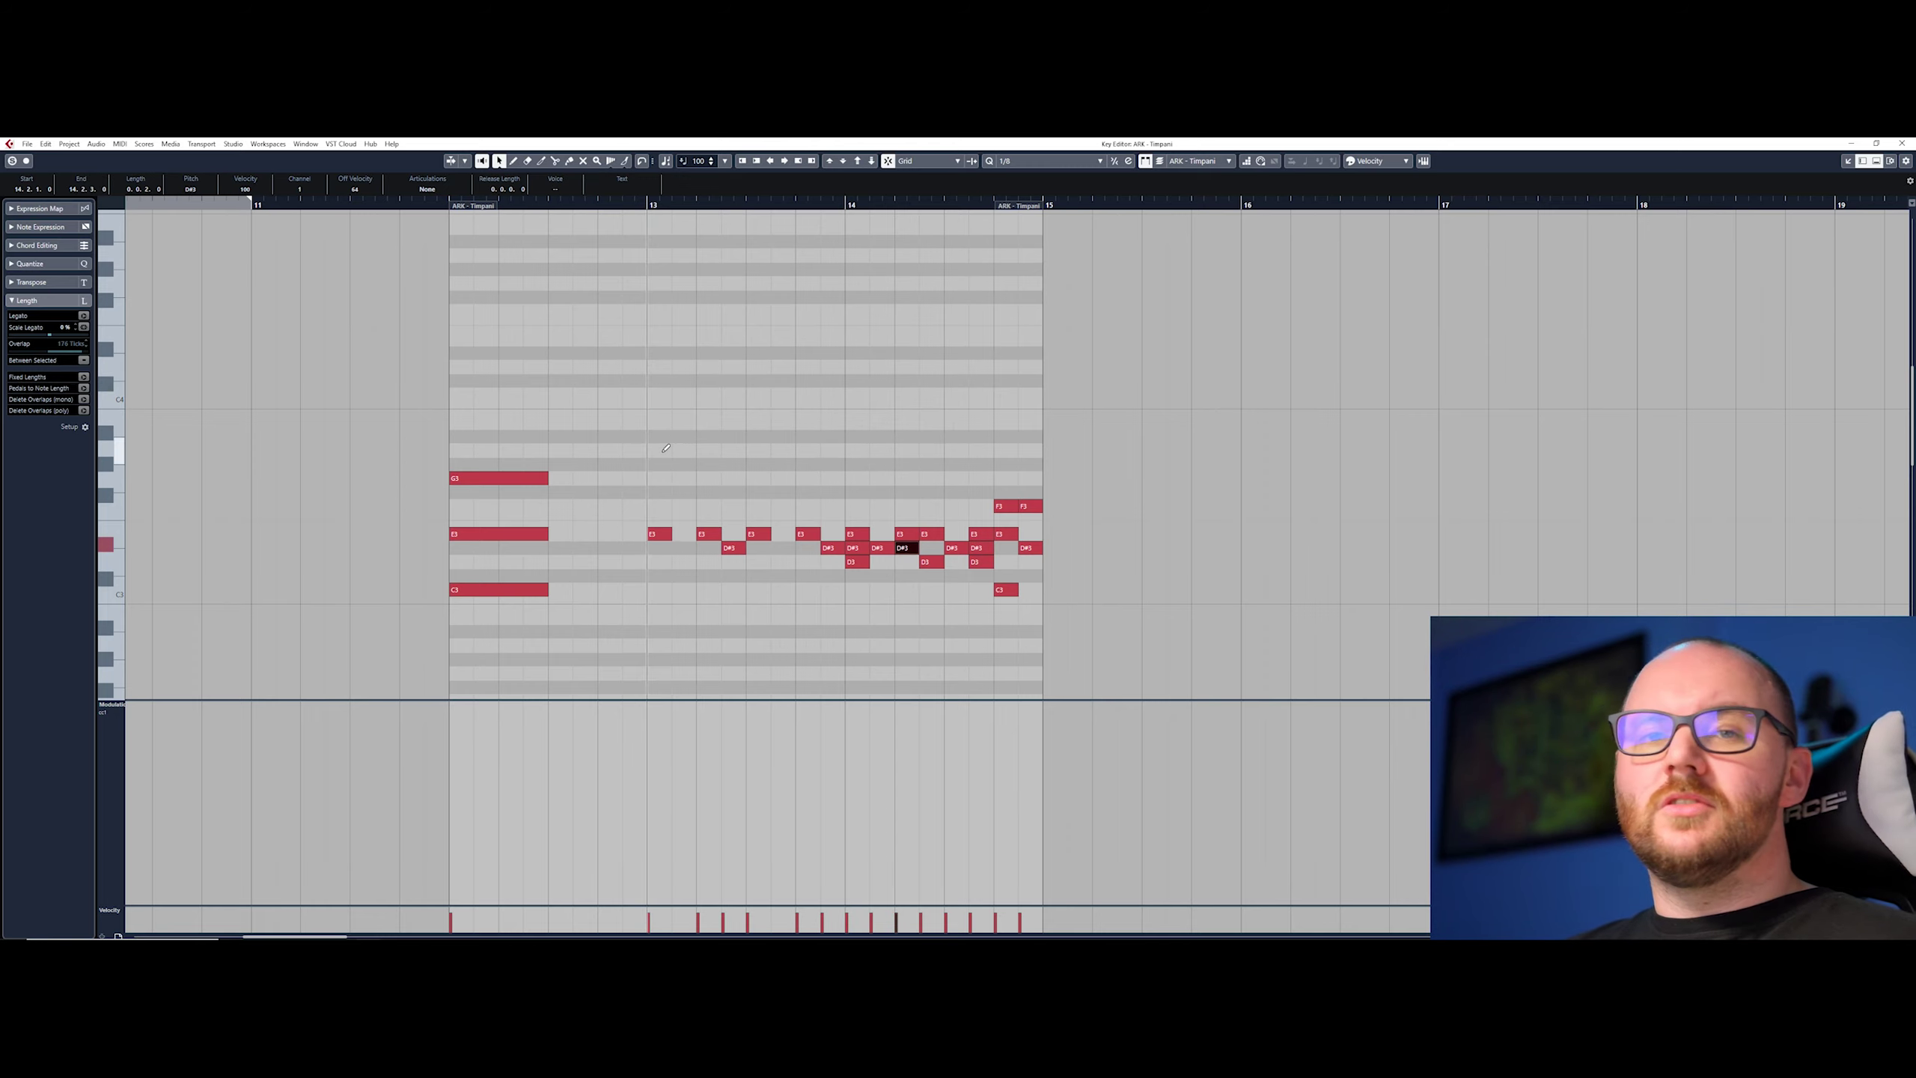
drag(664, 450, 839, 449)
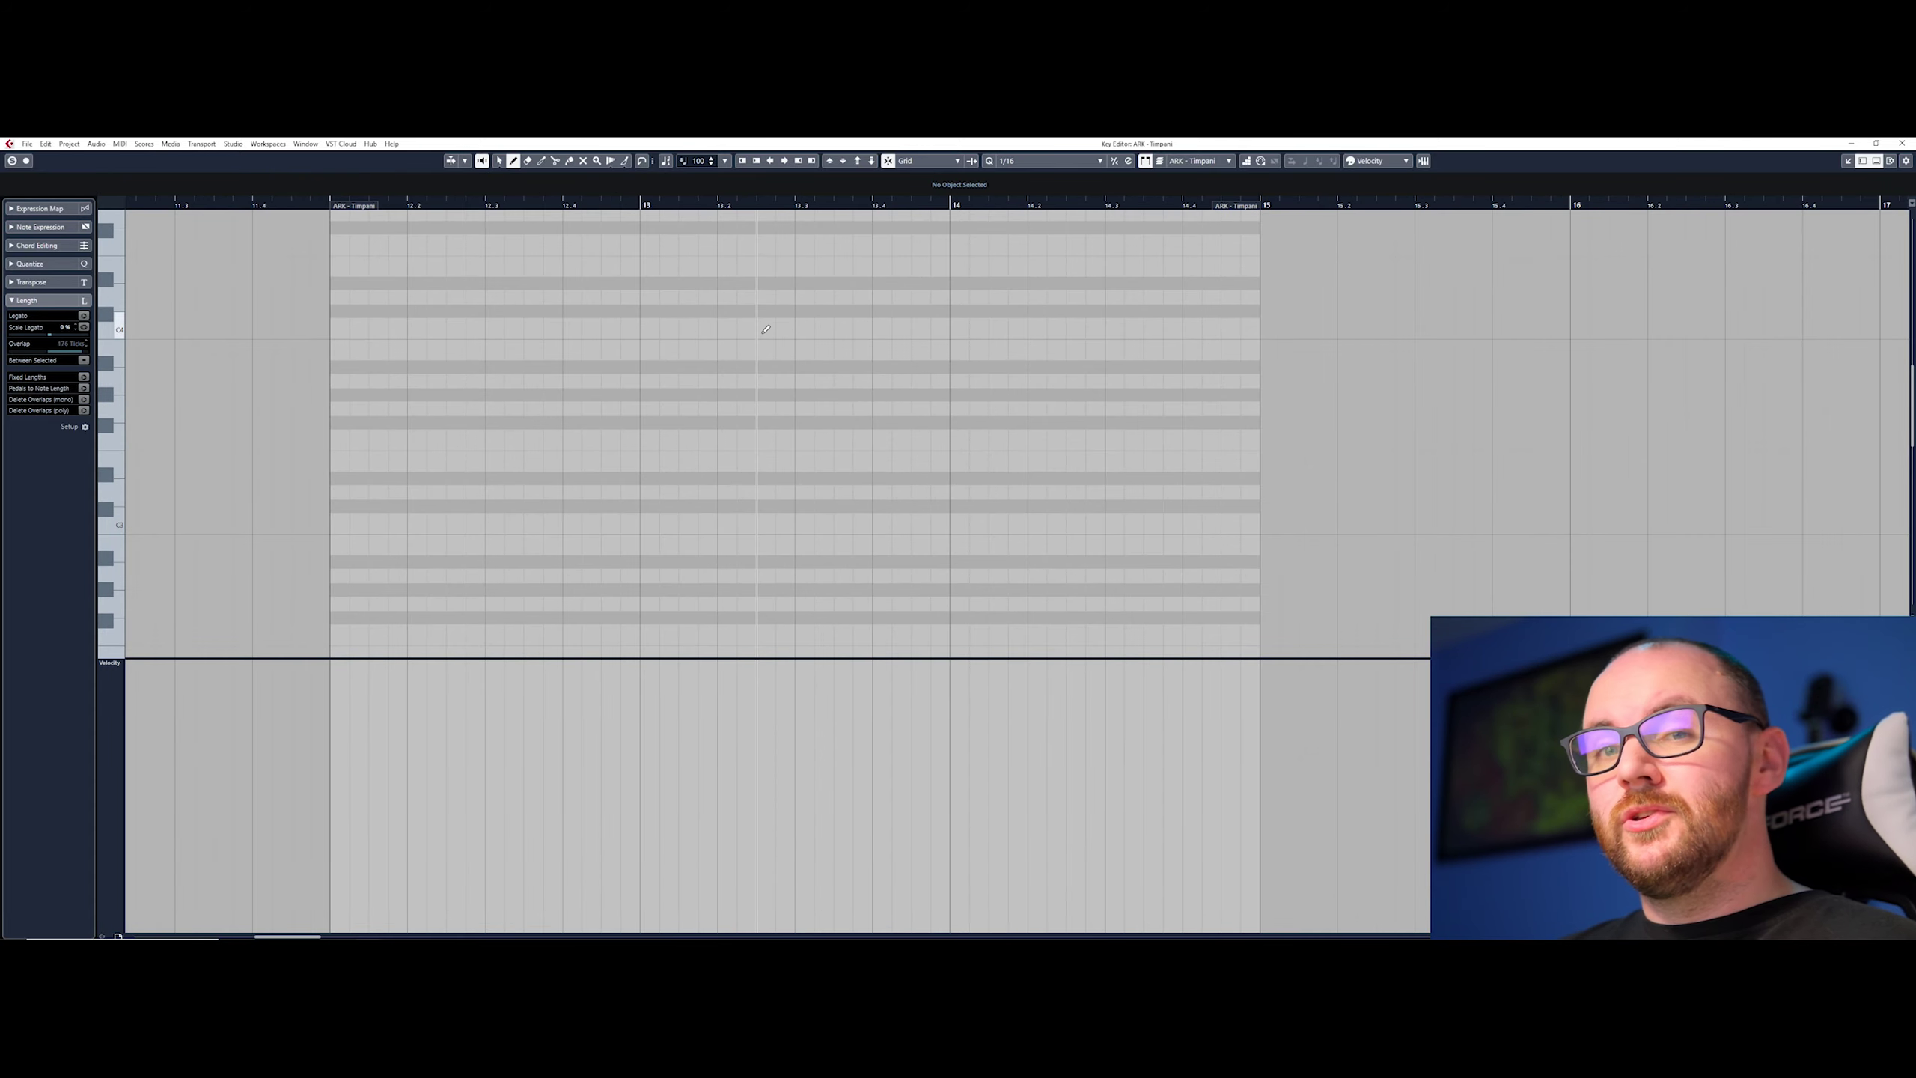
Step: Draw eight sixteenth-length E3 notes across bar 12, starting one on every eighth position
click(345, 464)
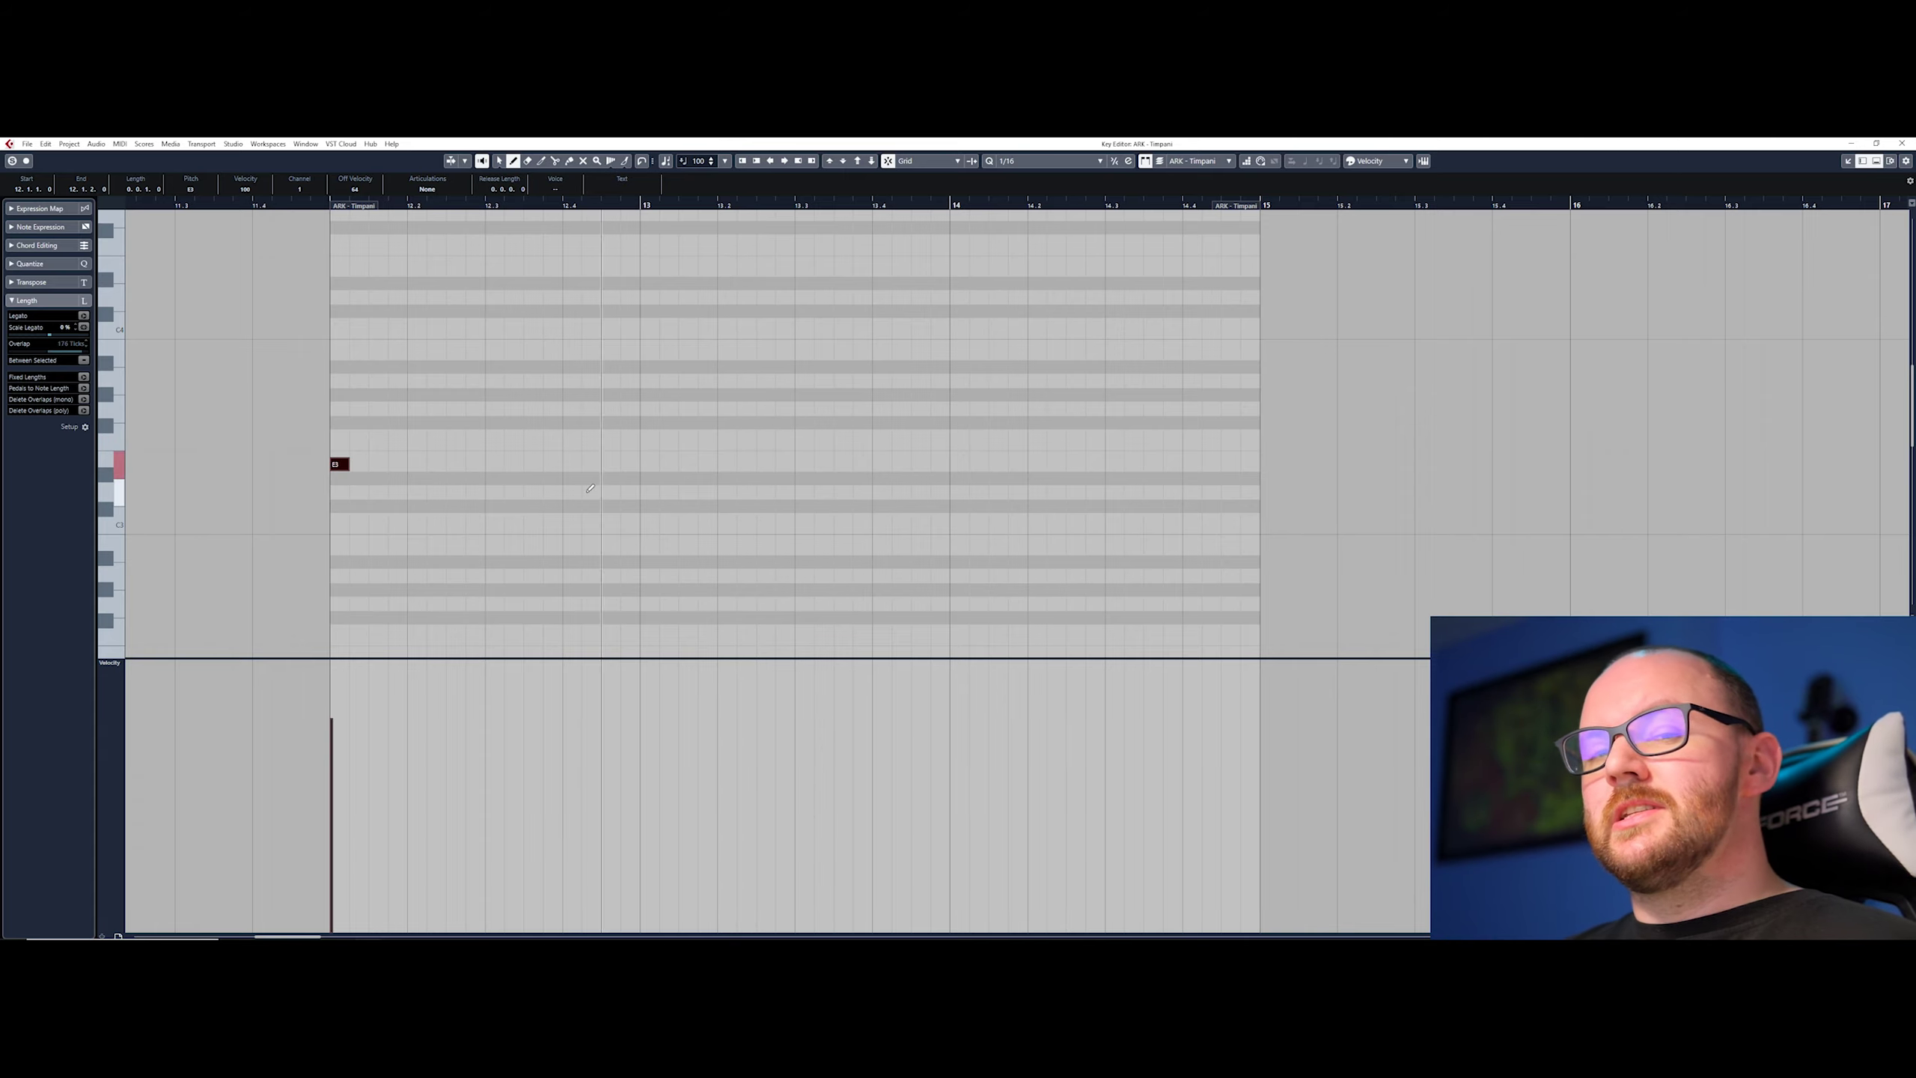
click(375, 464)
click(415, 464)
click(453, 464)
click(492, 464)
click(532, 464)
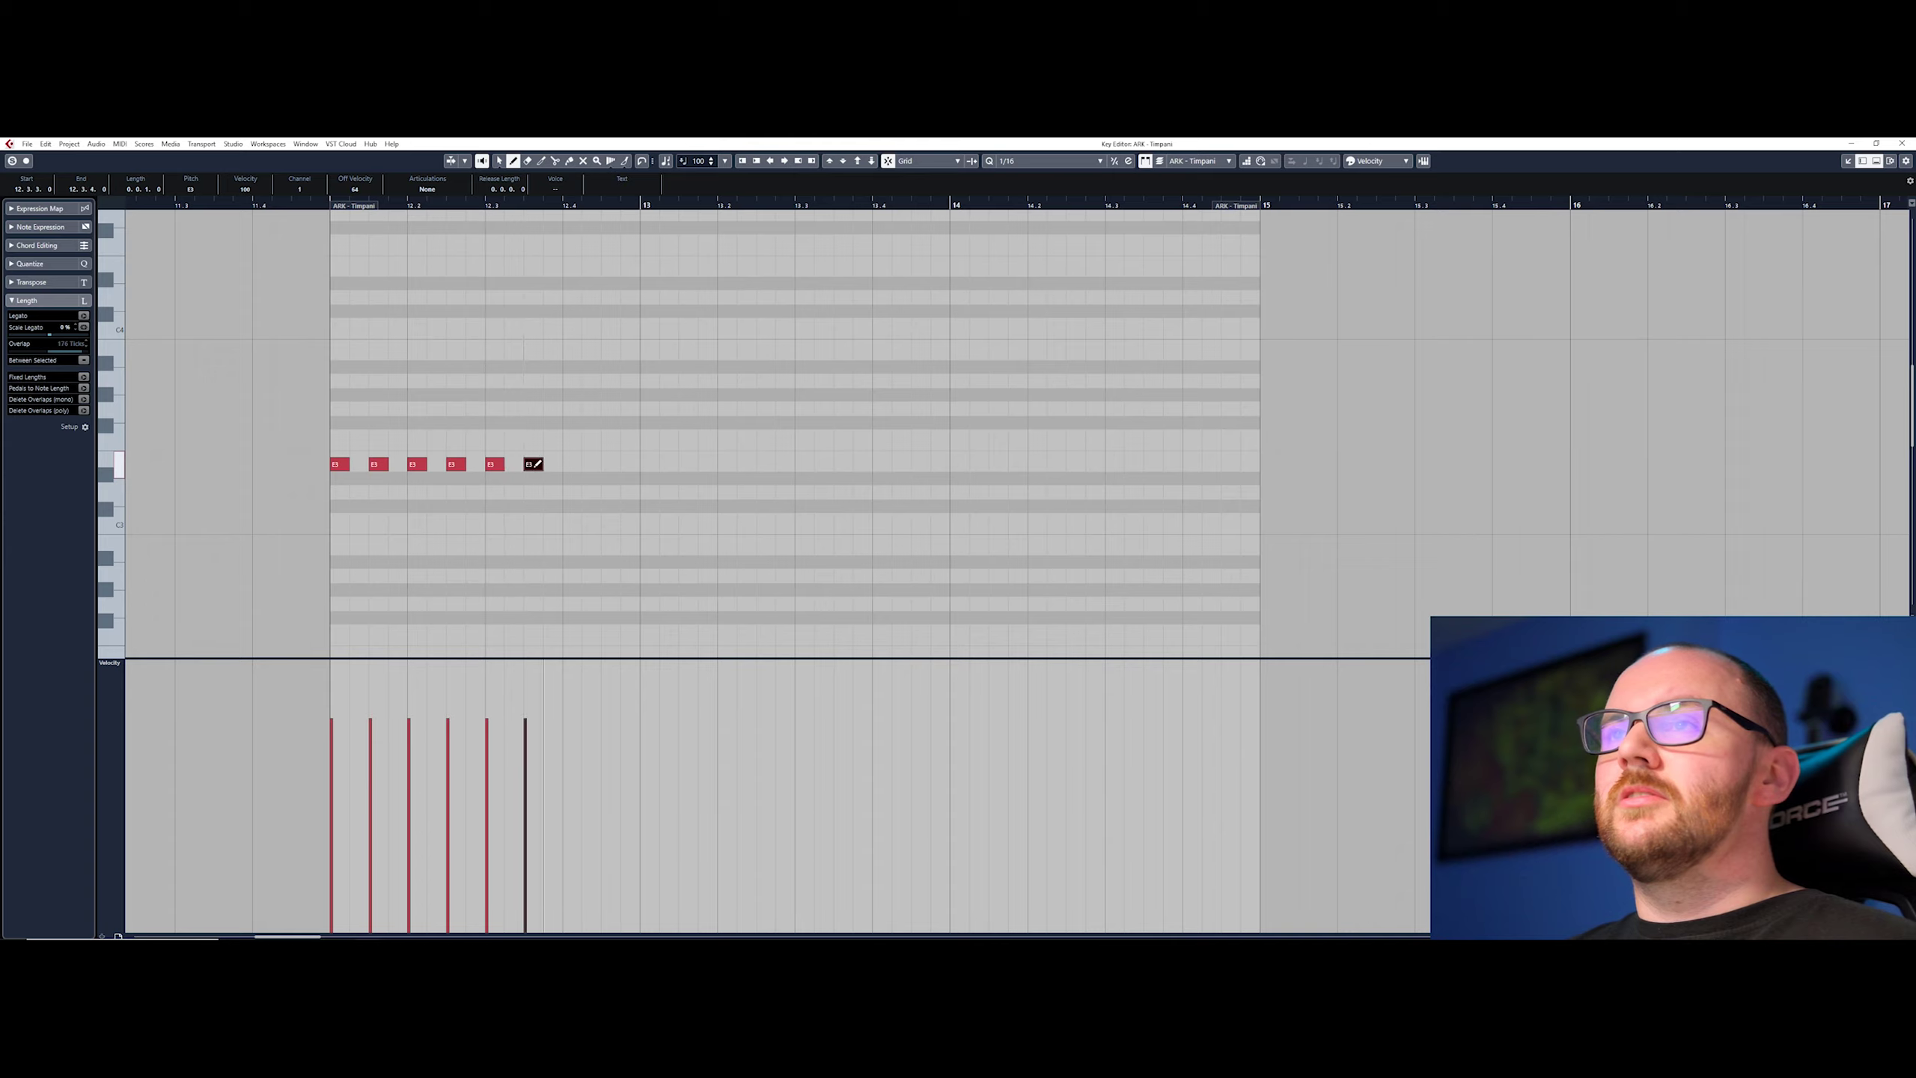
click(571, 464)
click(609, 464)
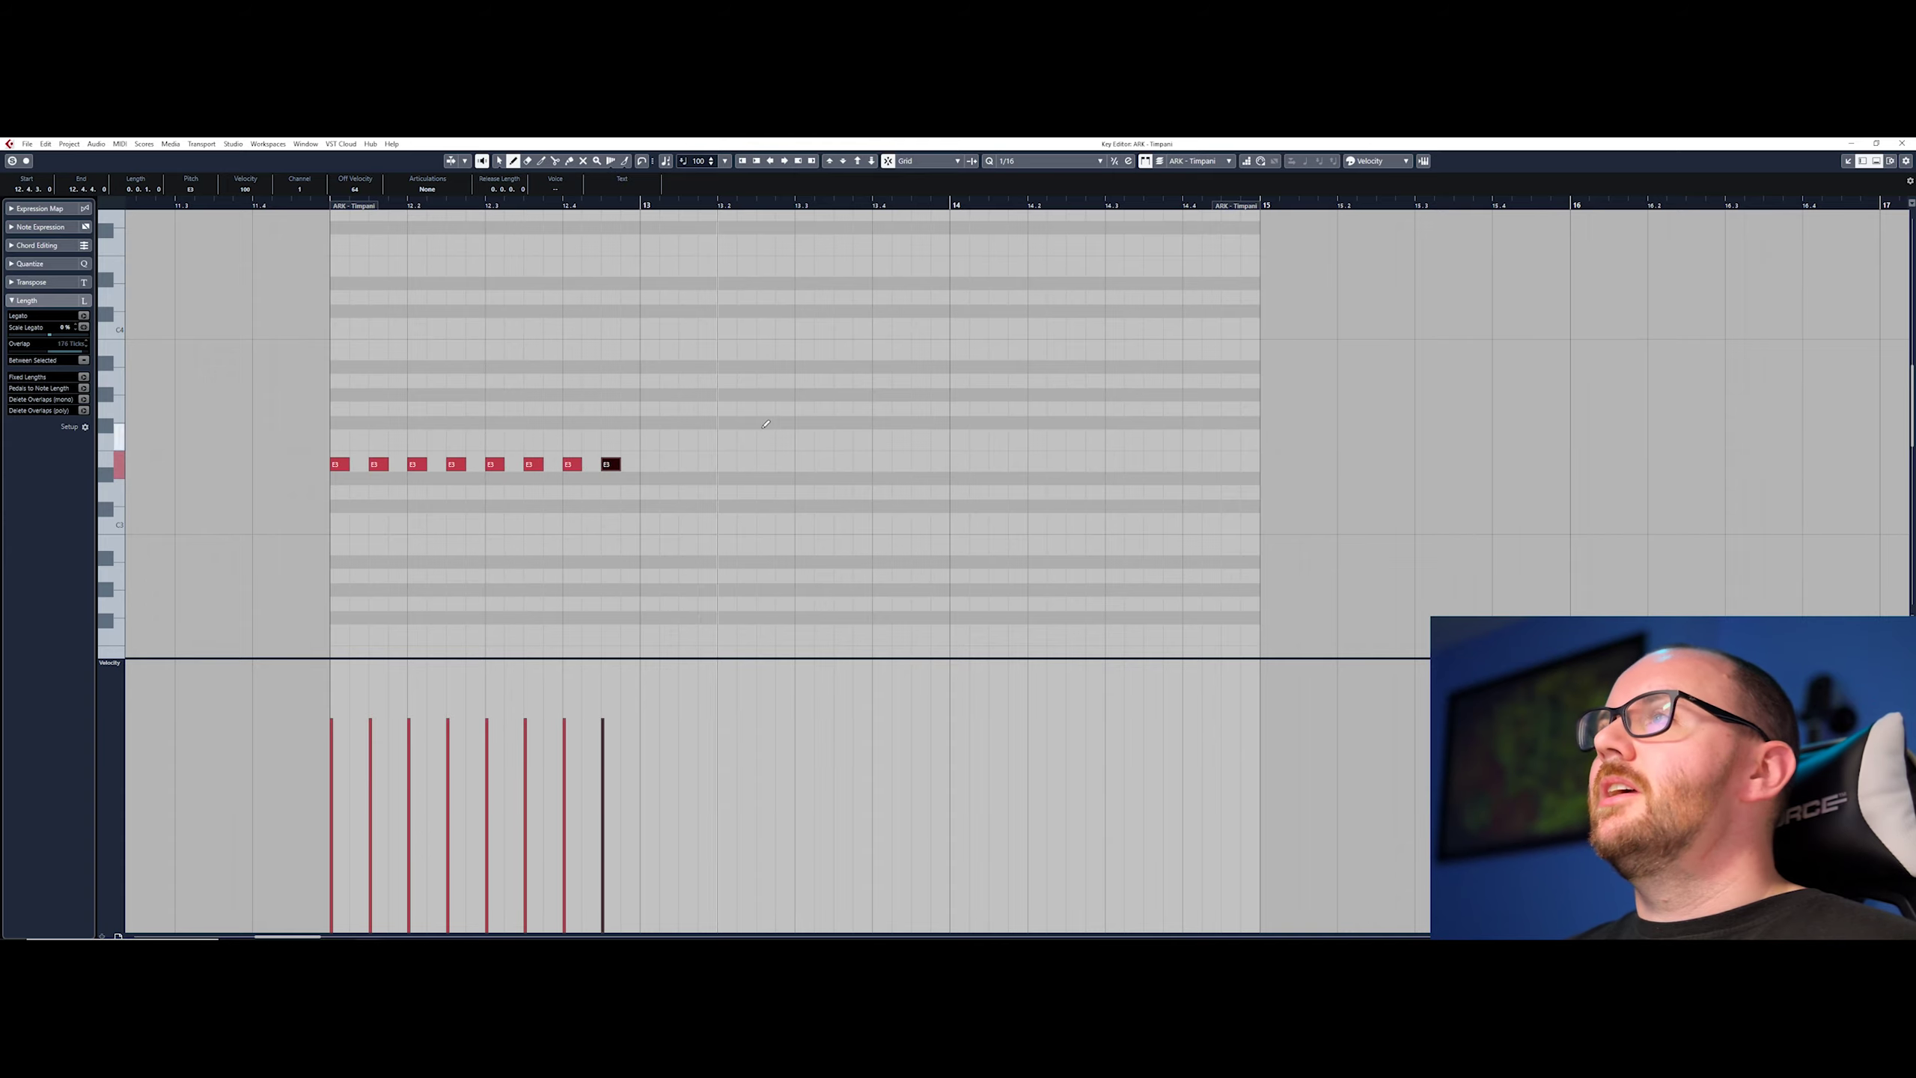
Step: Set the quantize value to 1/8 and draw six E3 notes, one on each beat from 13.1 to 14.2
click(1049, 161)
click(1015, 211)
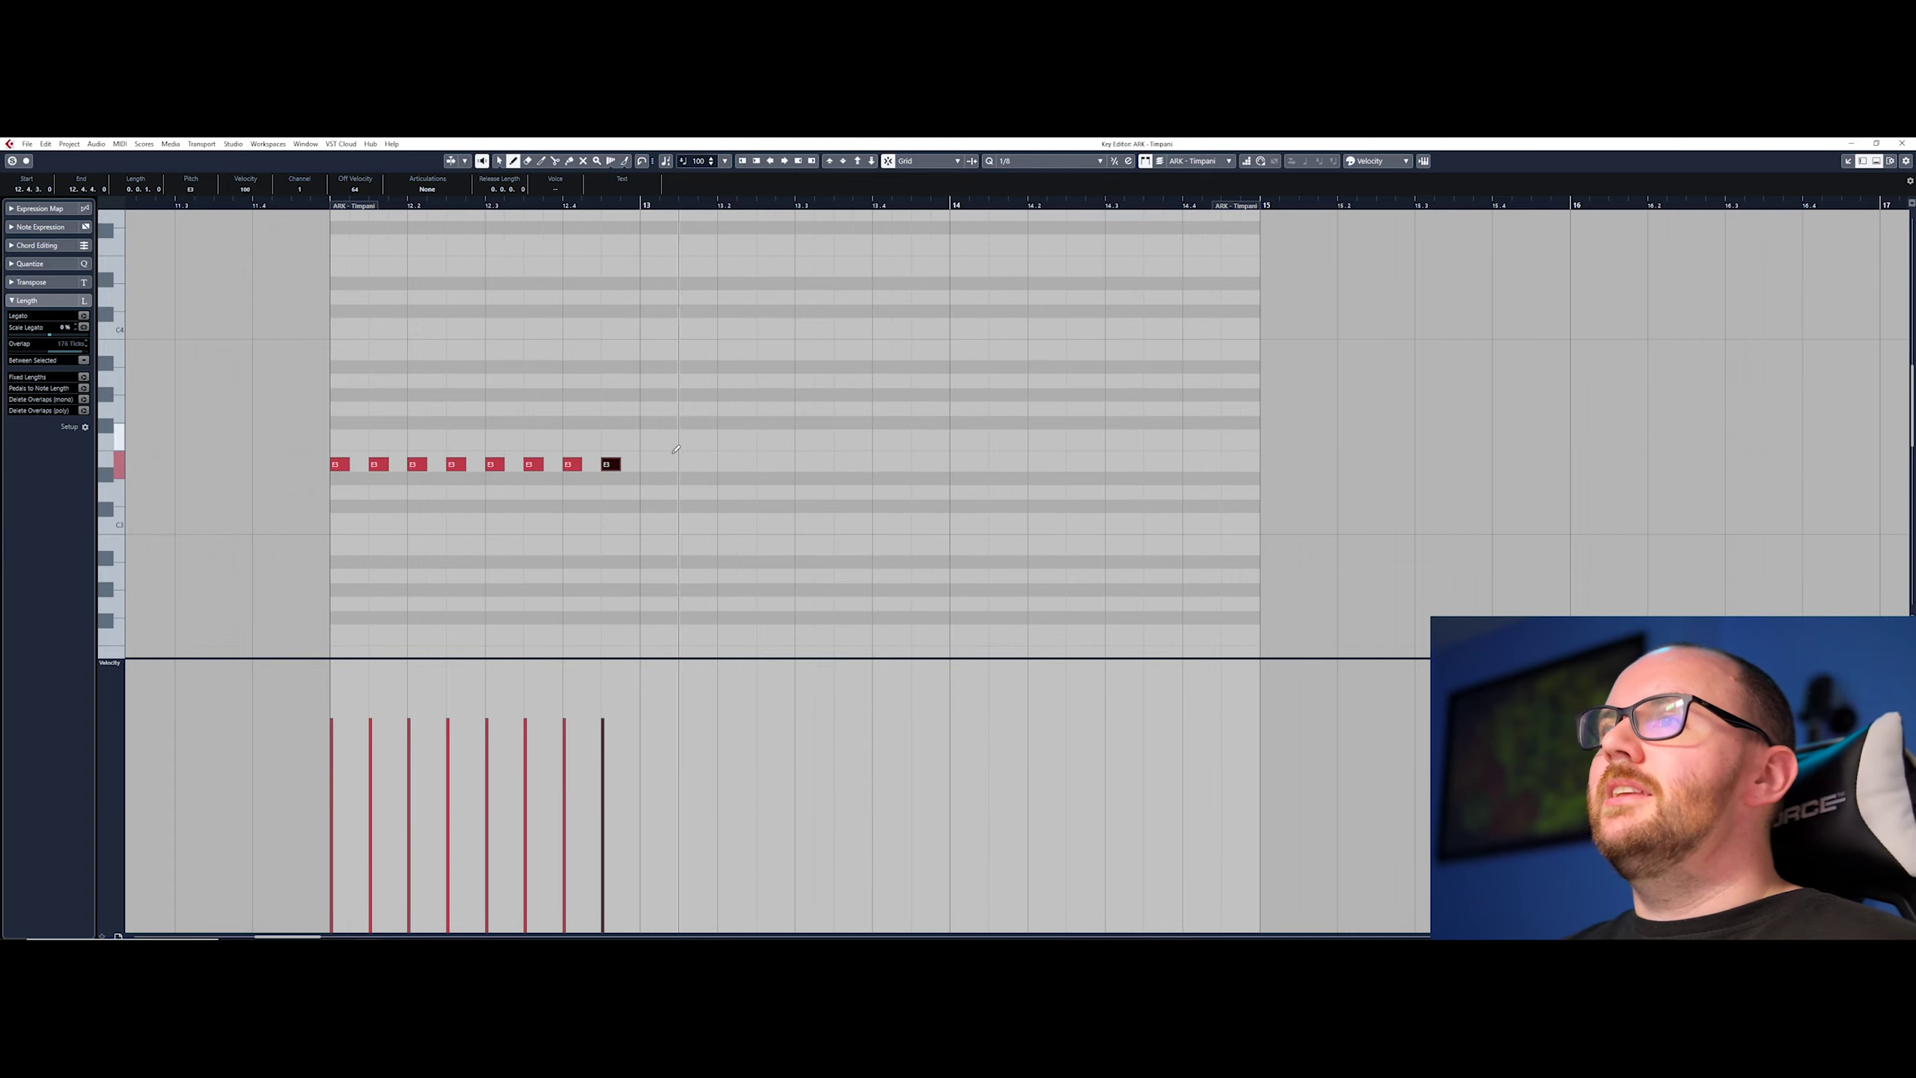
click(658, 464)
click(736, 464)
click(811, 464)
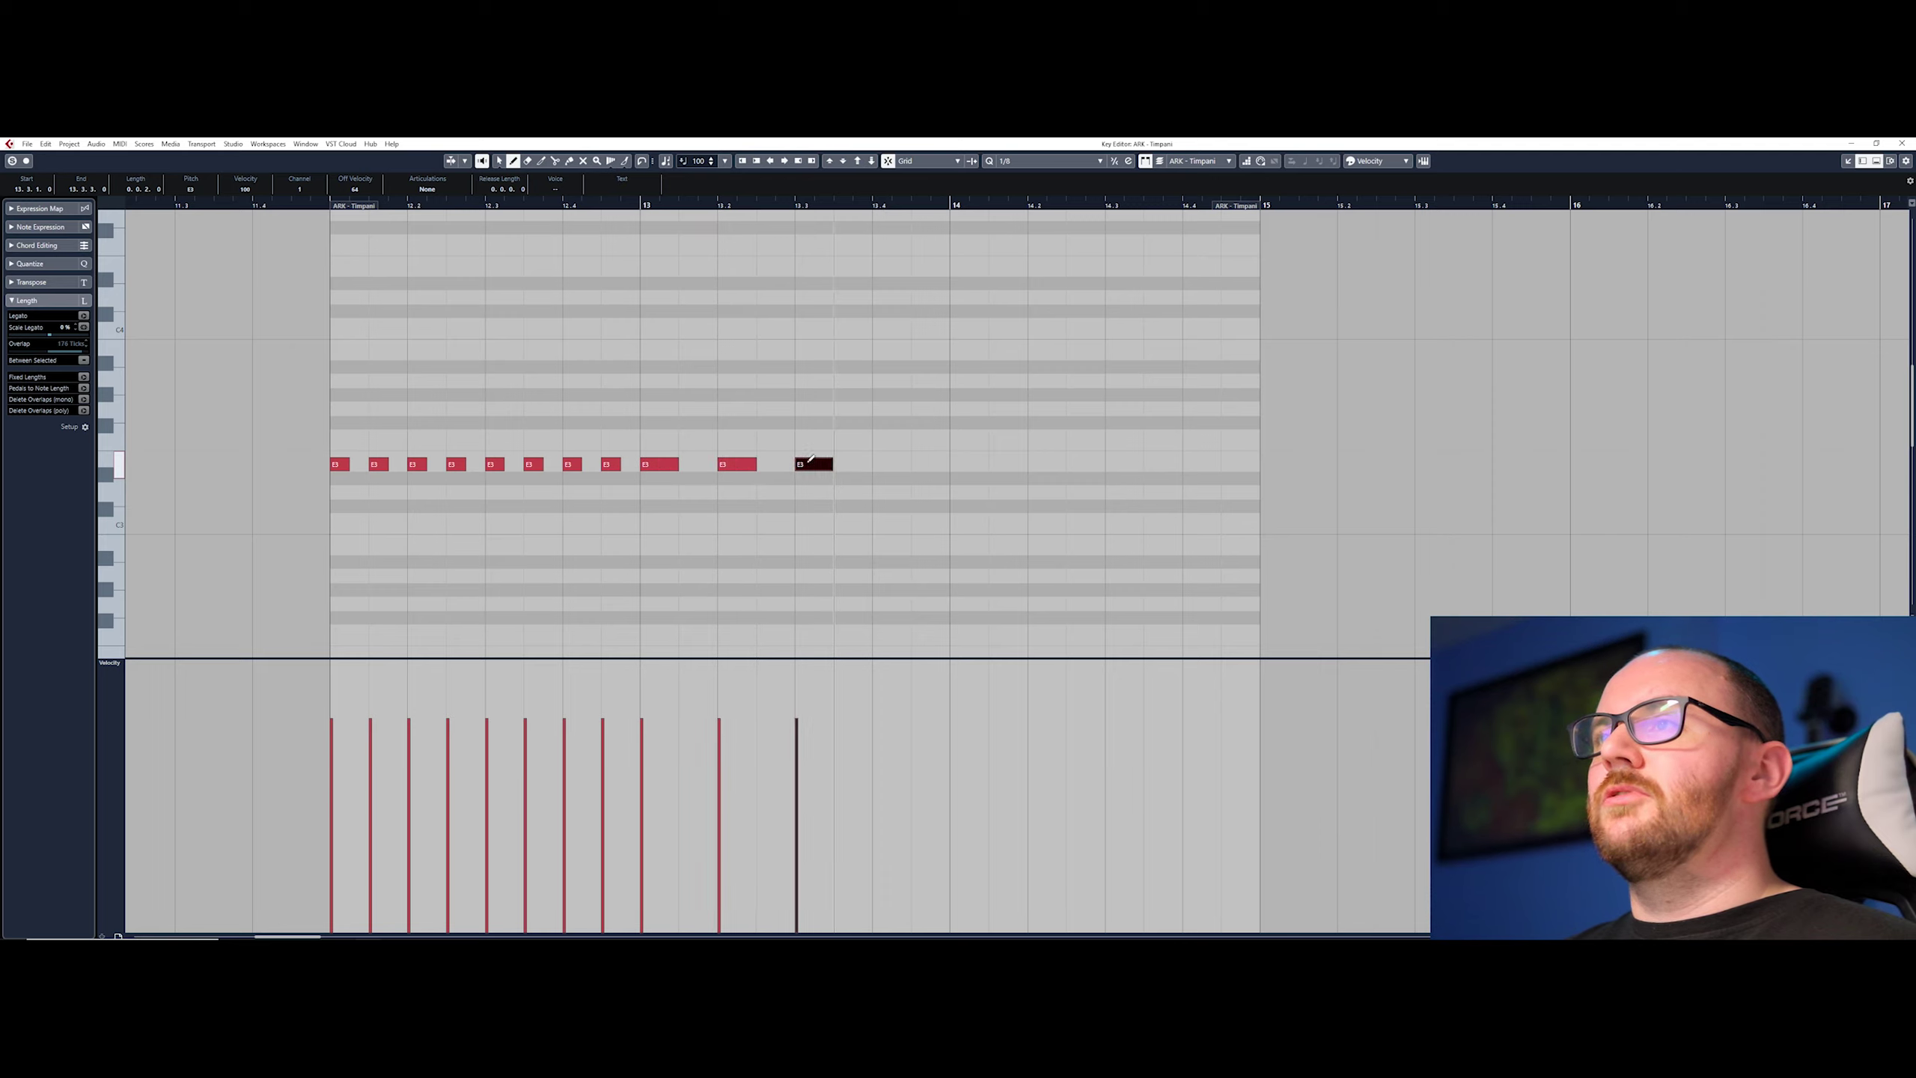
click(894, 464)
click(969, 464)
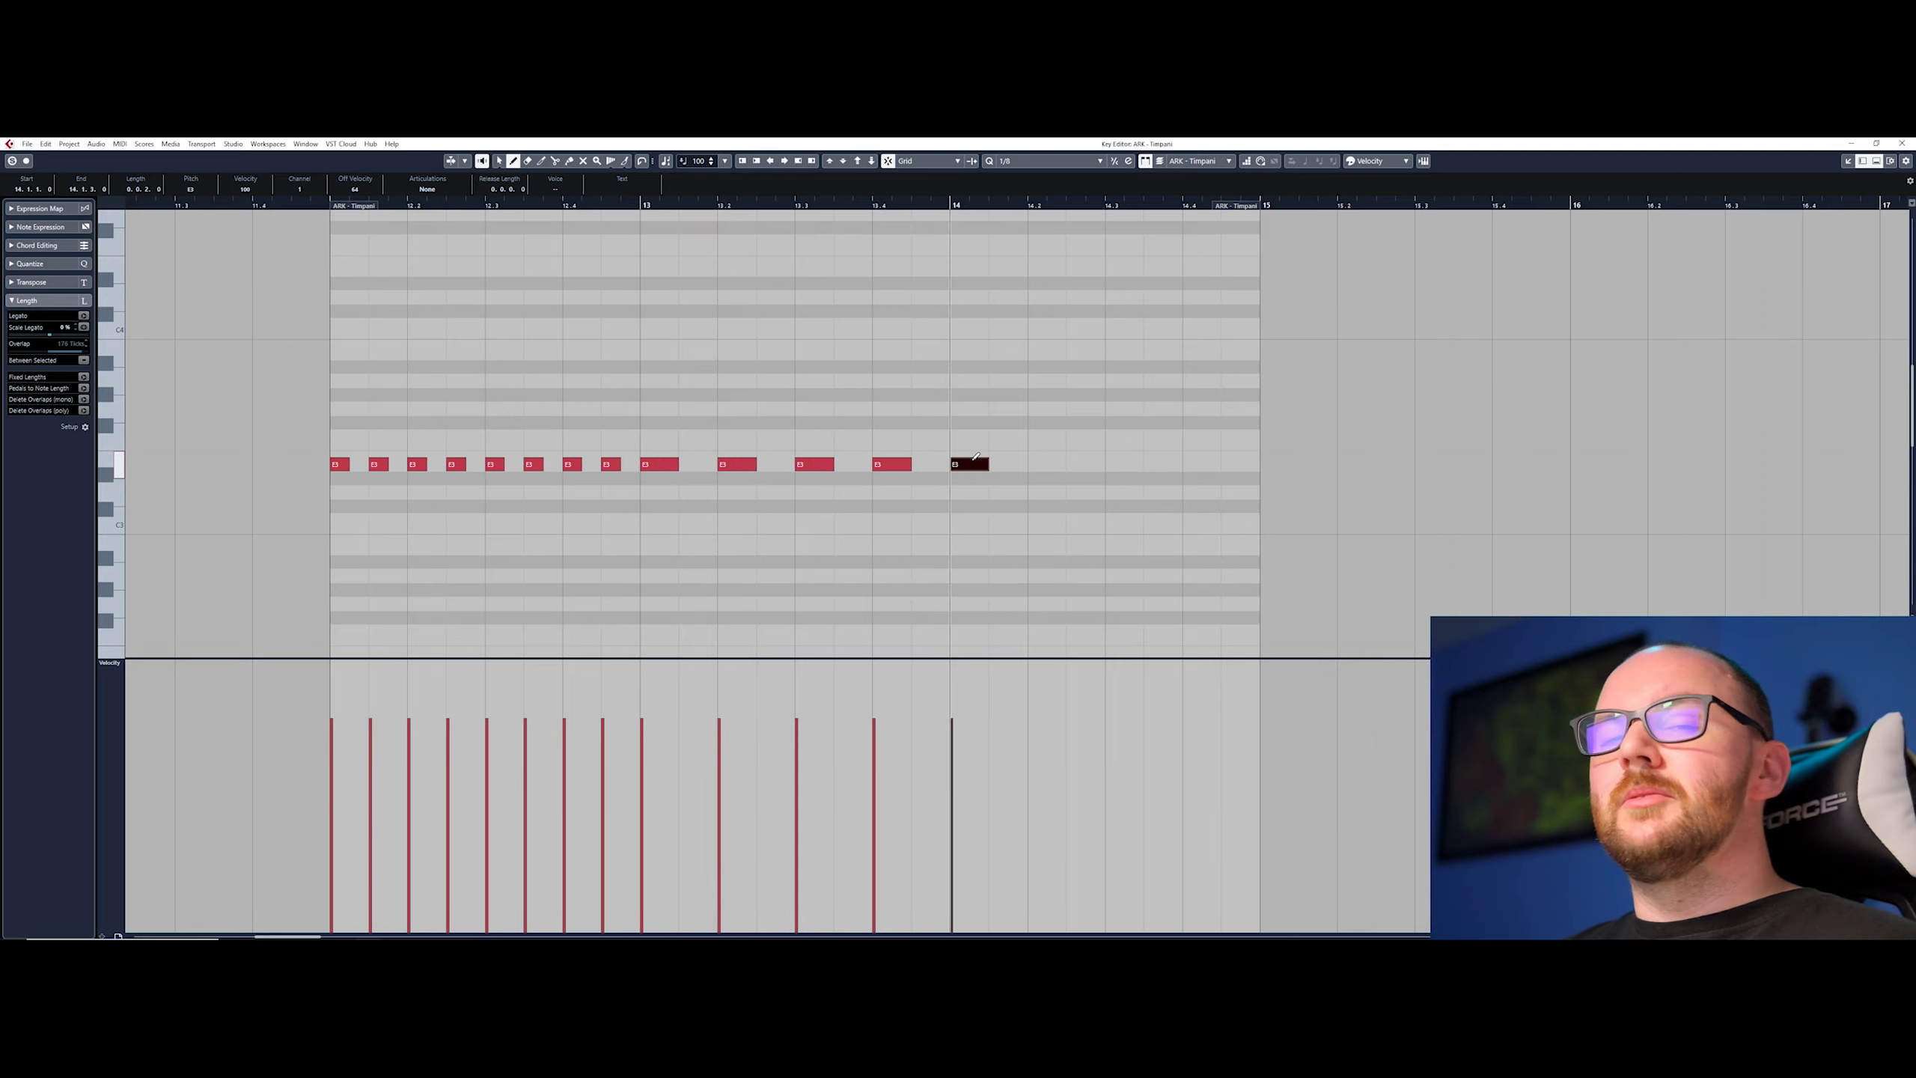
click(1044, 462)
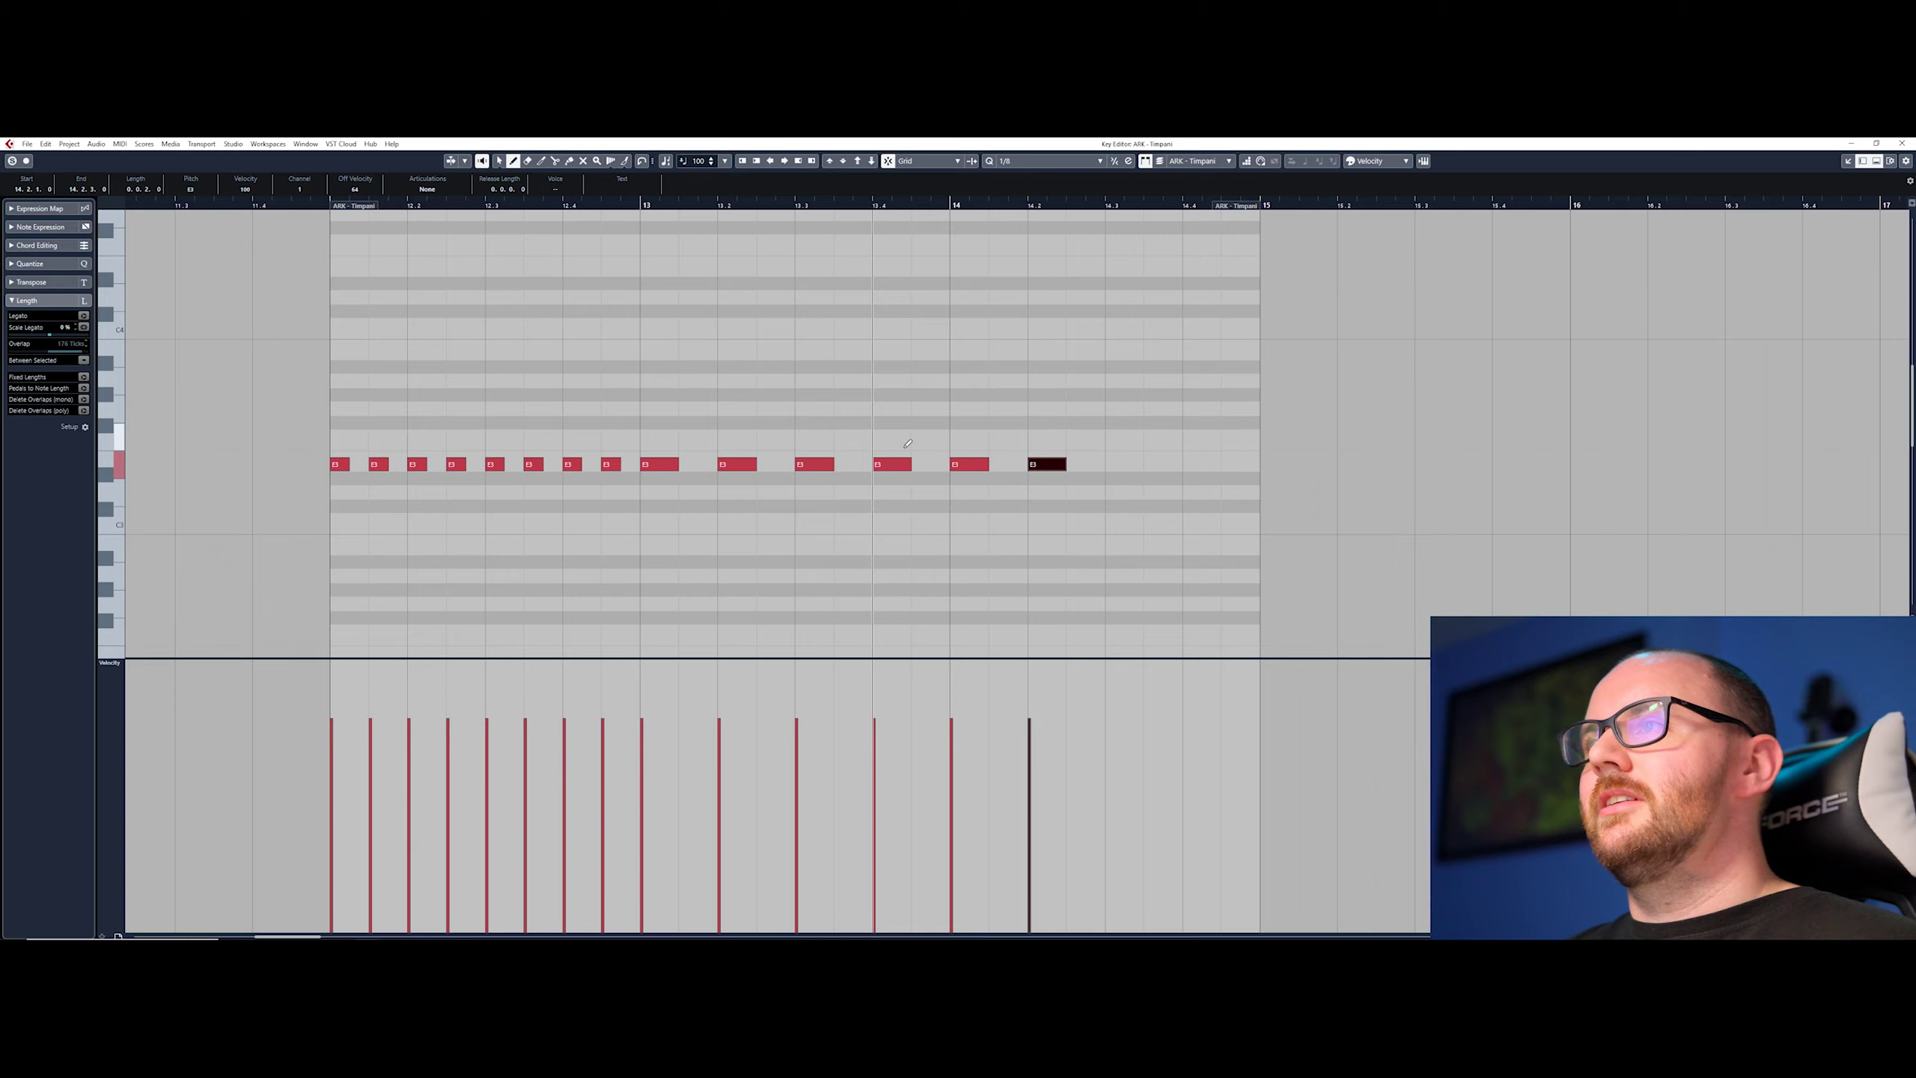
Step: Return to the Object Selection tool and delete all the notes in the part
key(1)
key(ctrl+a)
key(Delete)
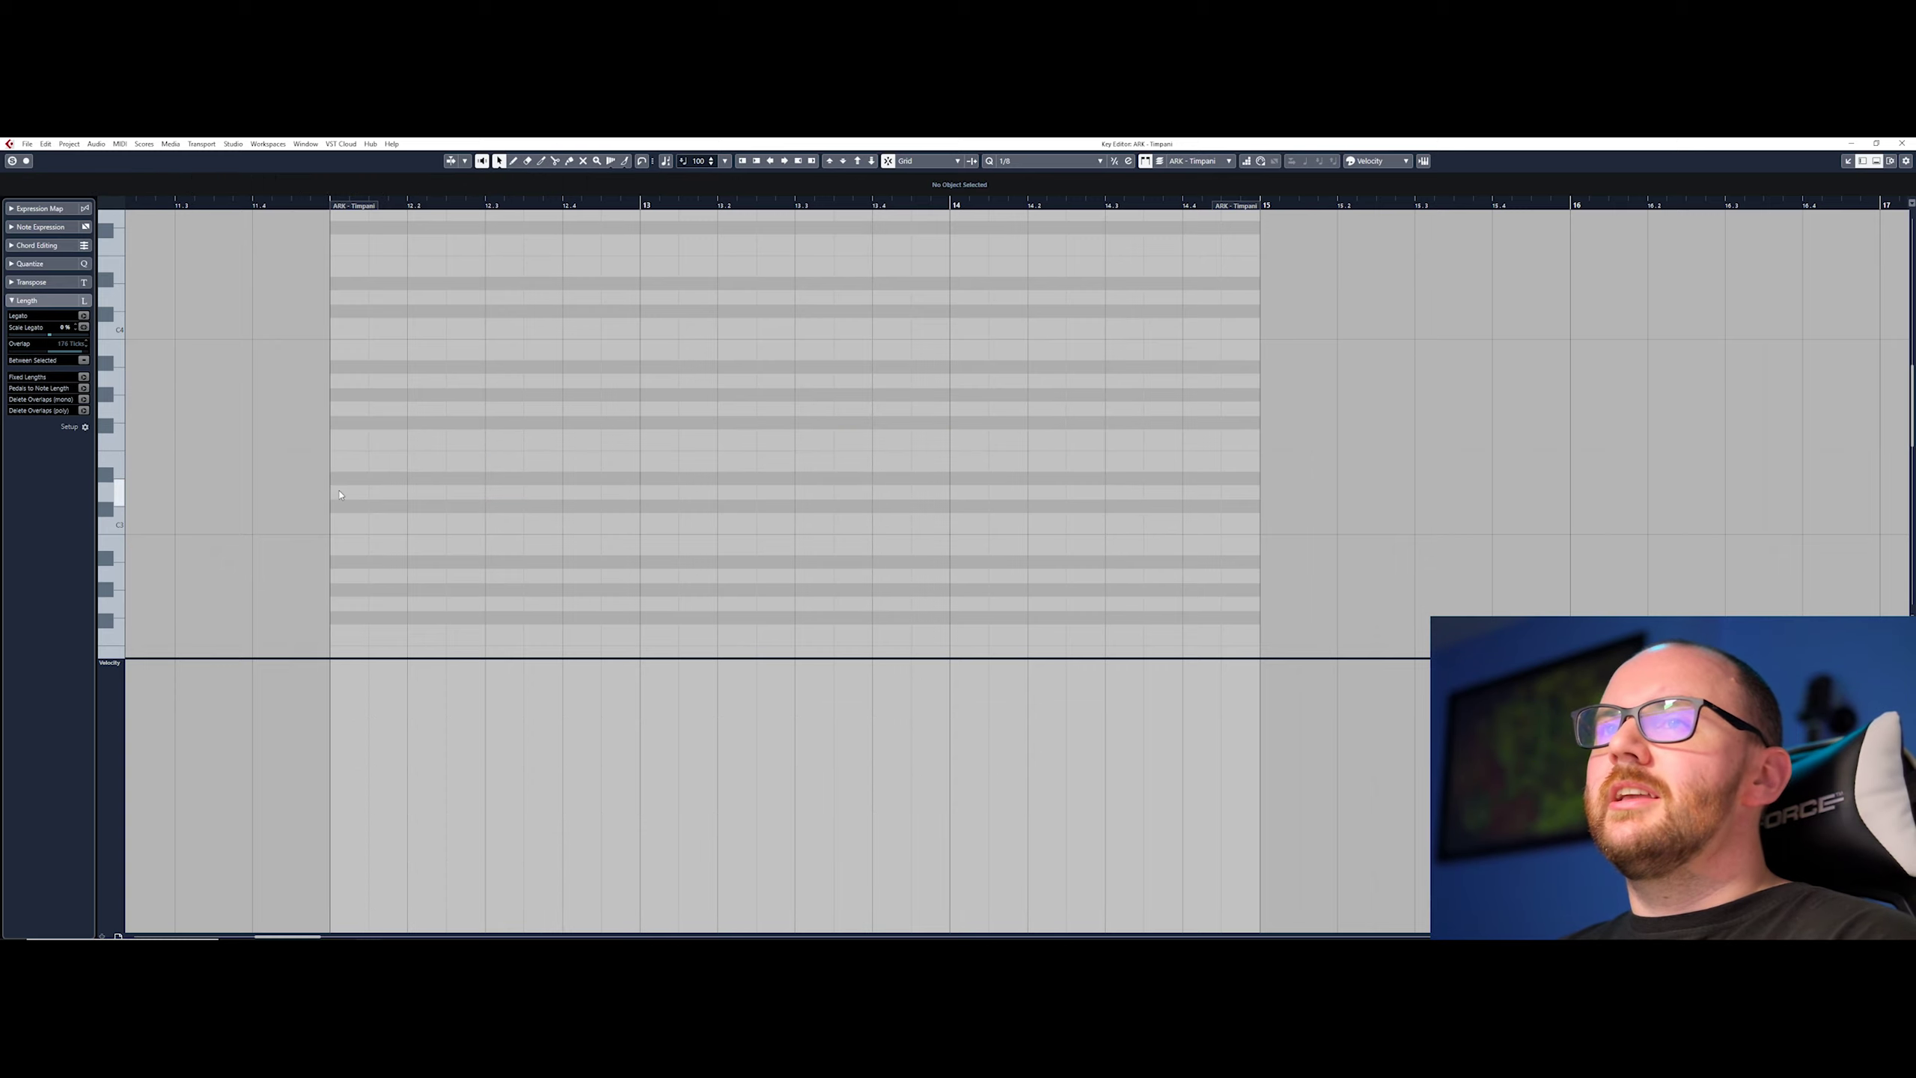
Step: Draw a three-beat E3 note from the start of bar 12, adjusting its velocity in the same stroke, and leave it deselected
mouse_move(340, 464)
mouse_down()
mouse_move(1035, 457)
mouse_move(642, 461)
mouse_move(645, 405)
mouse_up()
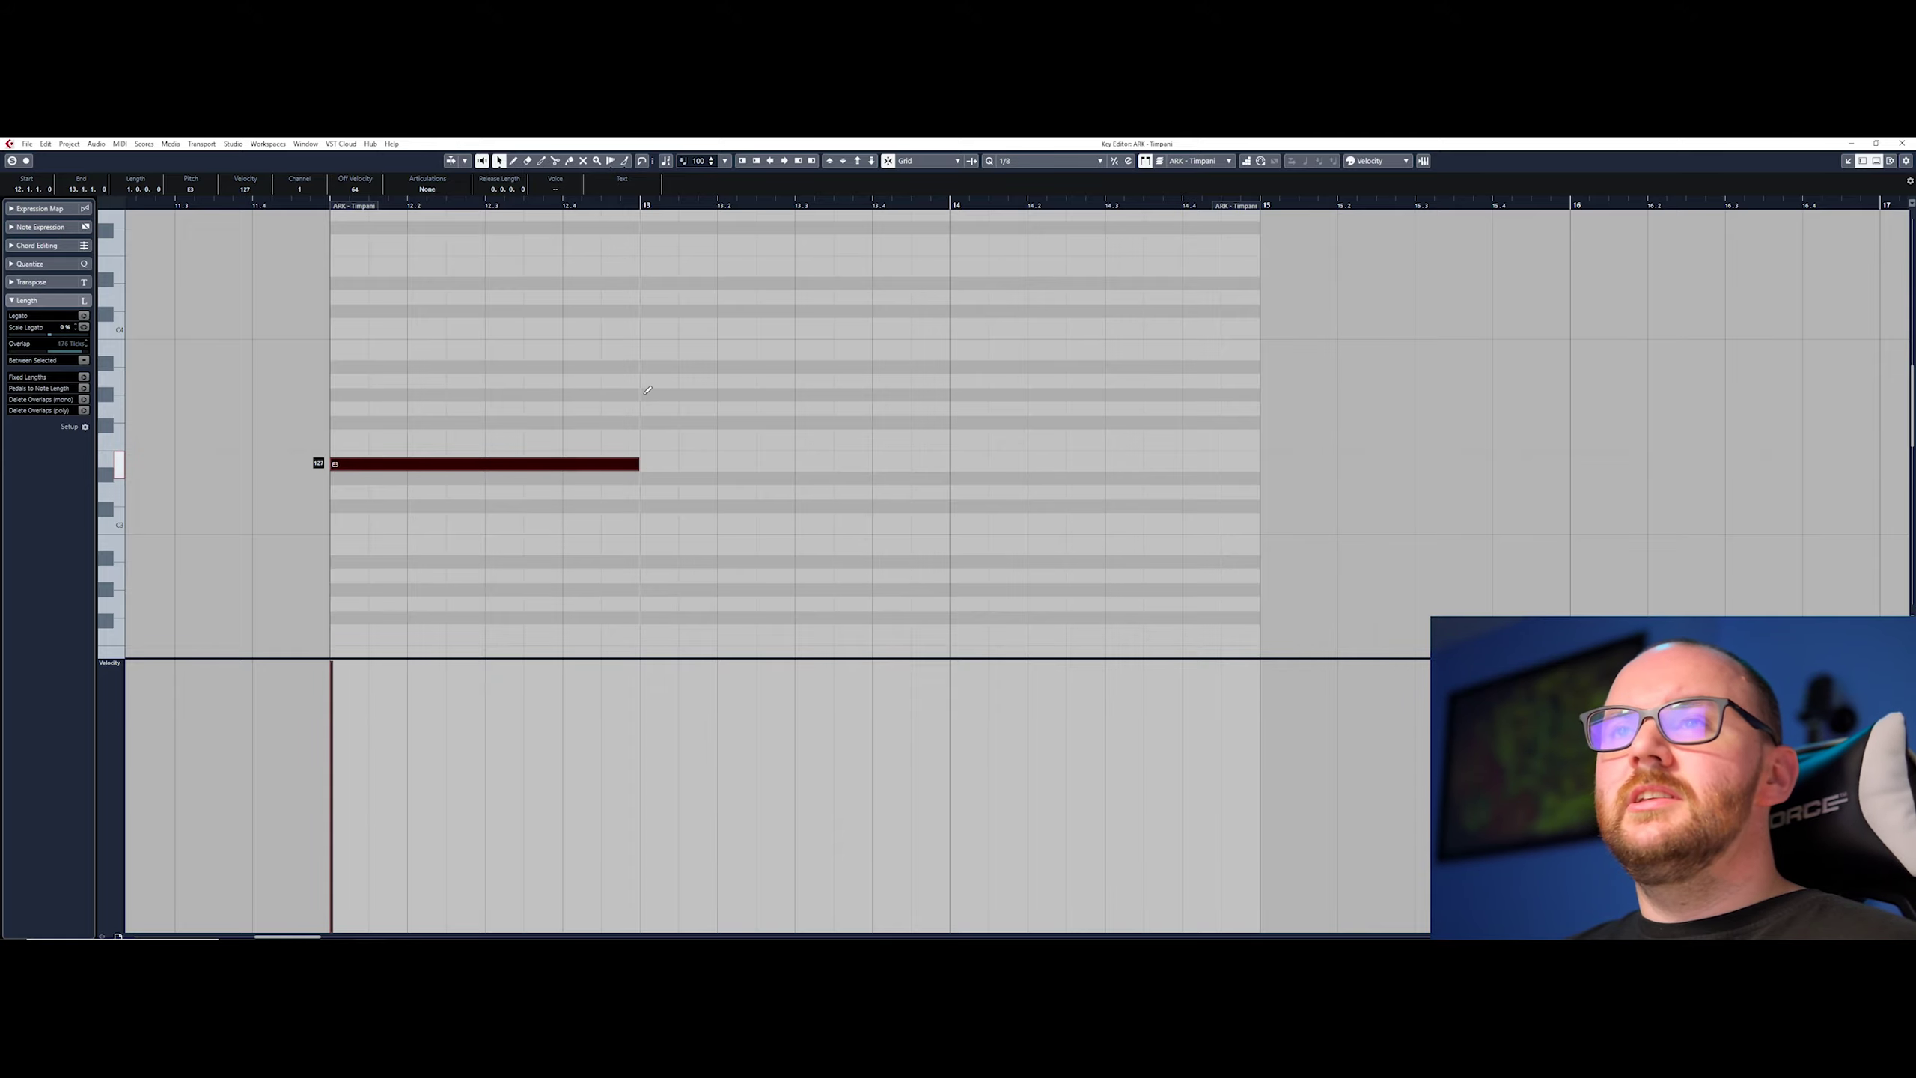
mouse_move(647, 390)
mouse_down()
mouse_move(651, 578)
mouse_move(644, 294)
mouse_move(634, 770)
mouse_move(634, 483)
mouse_move(663, 770)
mouse_move(619, 512)
mouse_move(567, 452)
mouse_up()
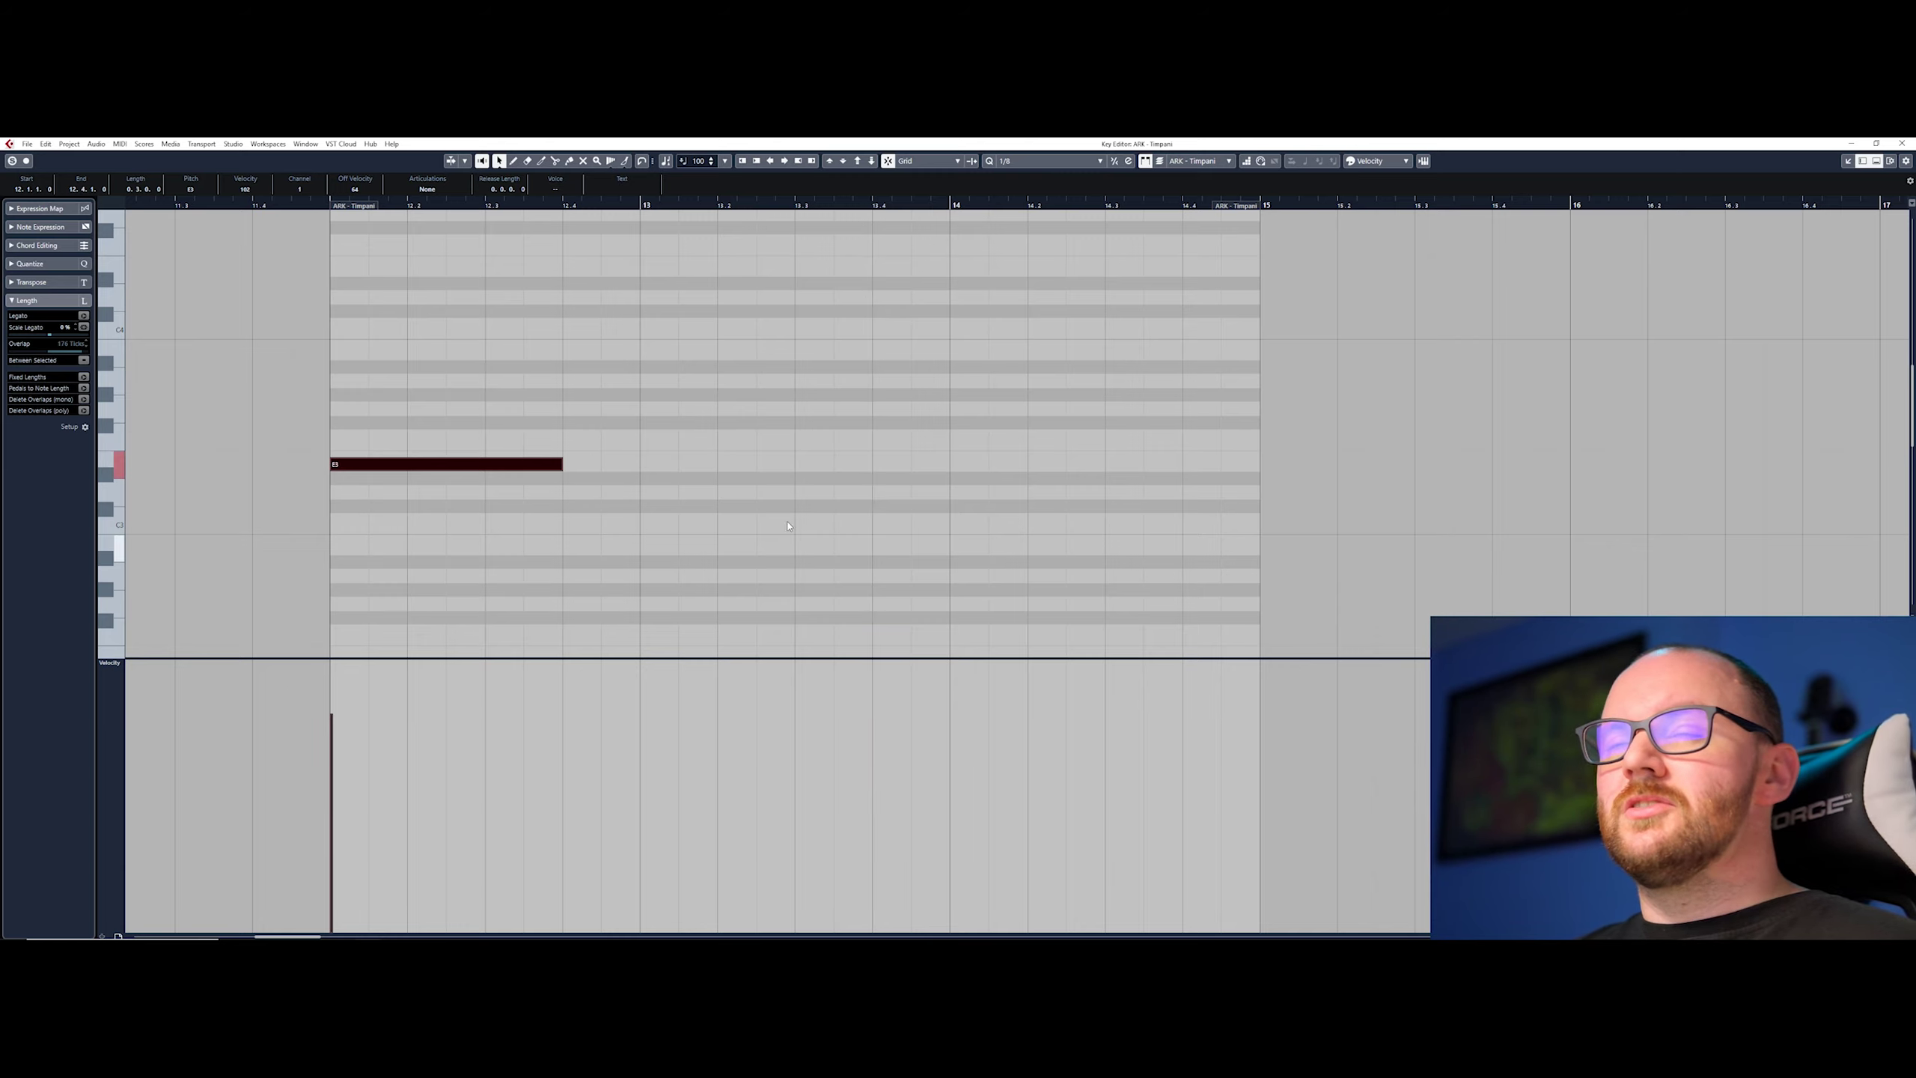
click(679, 543)
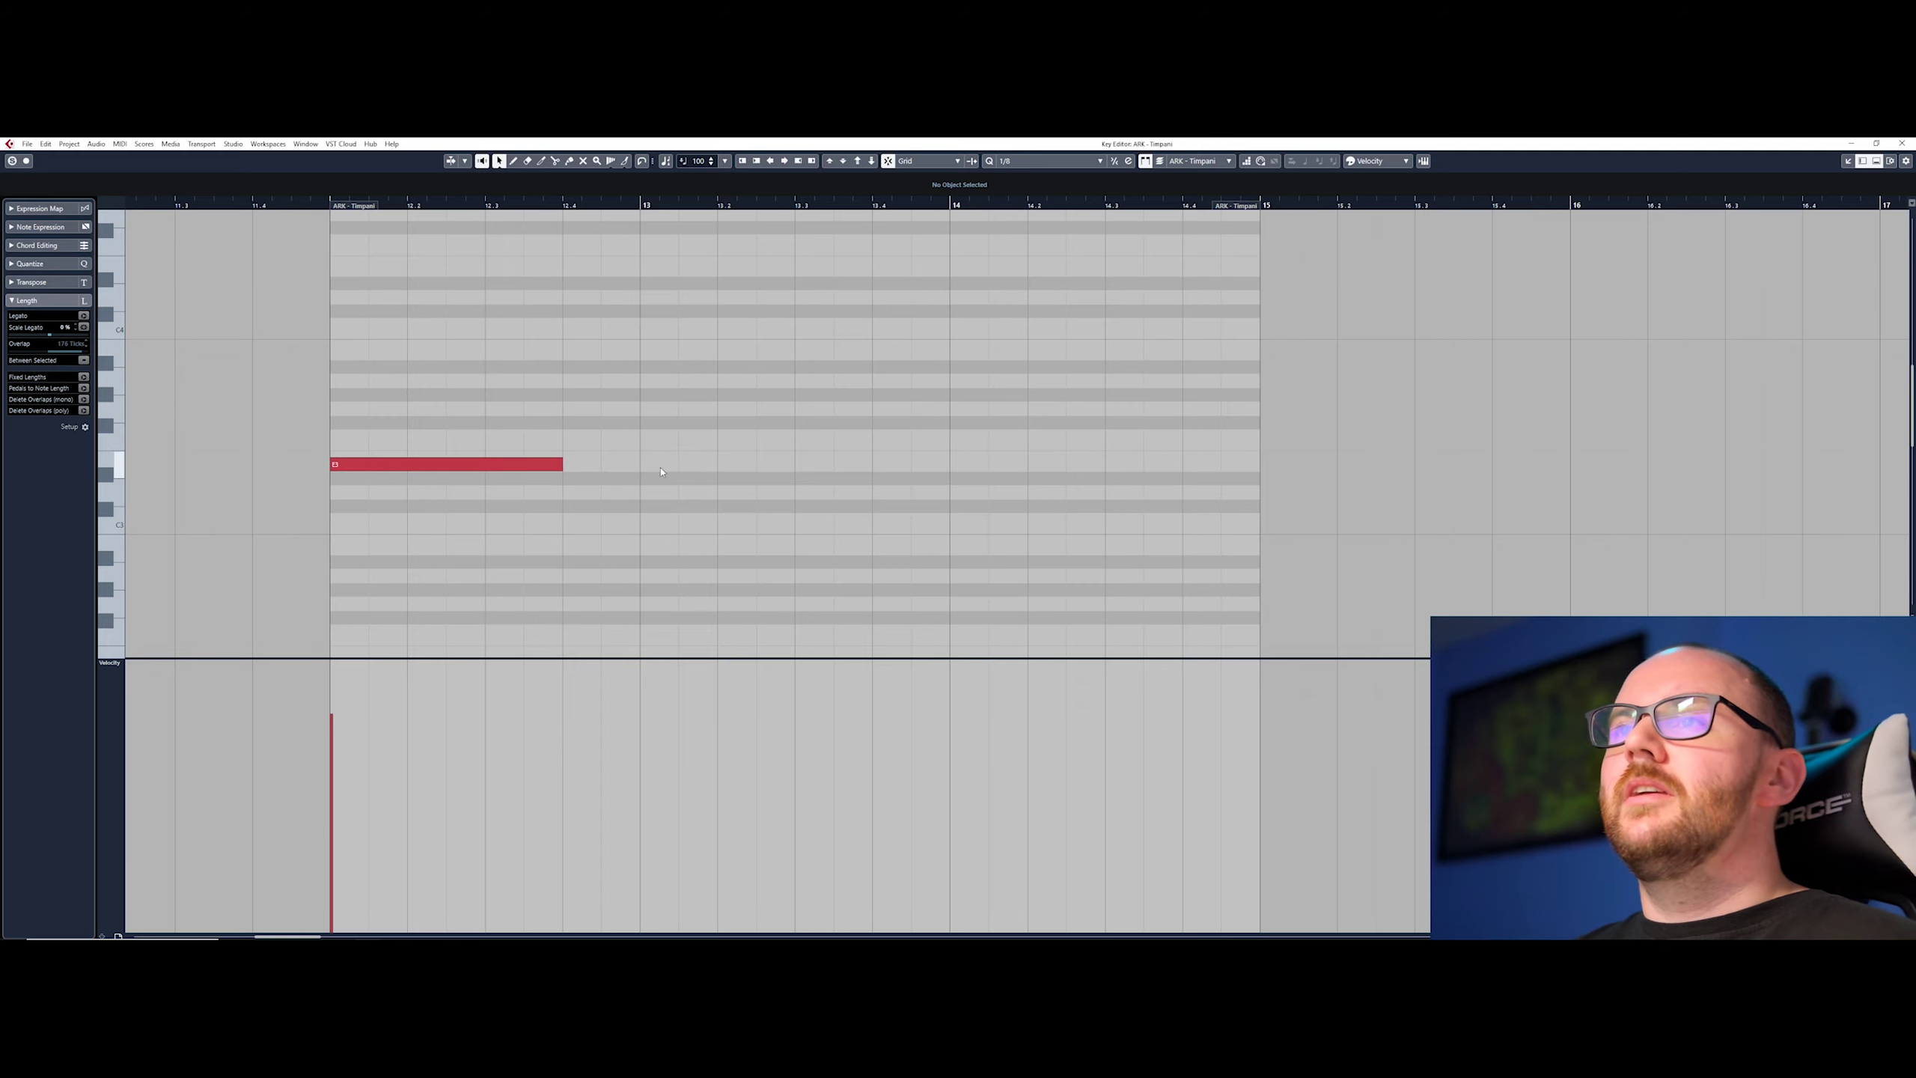
click(533, 464)
click(584, 476)
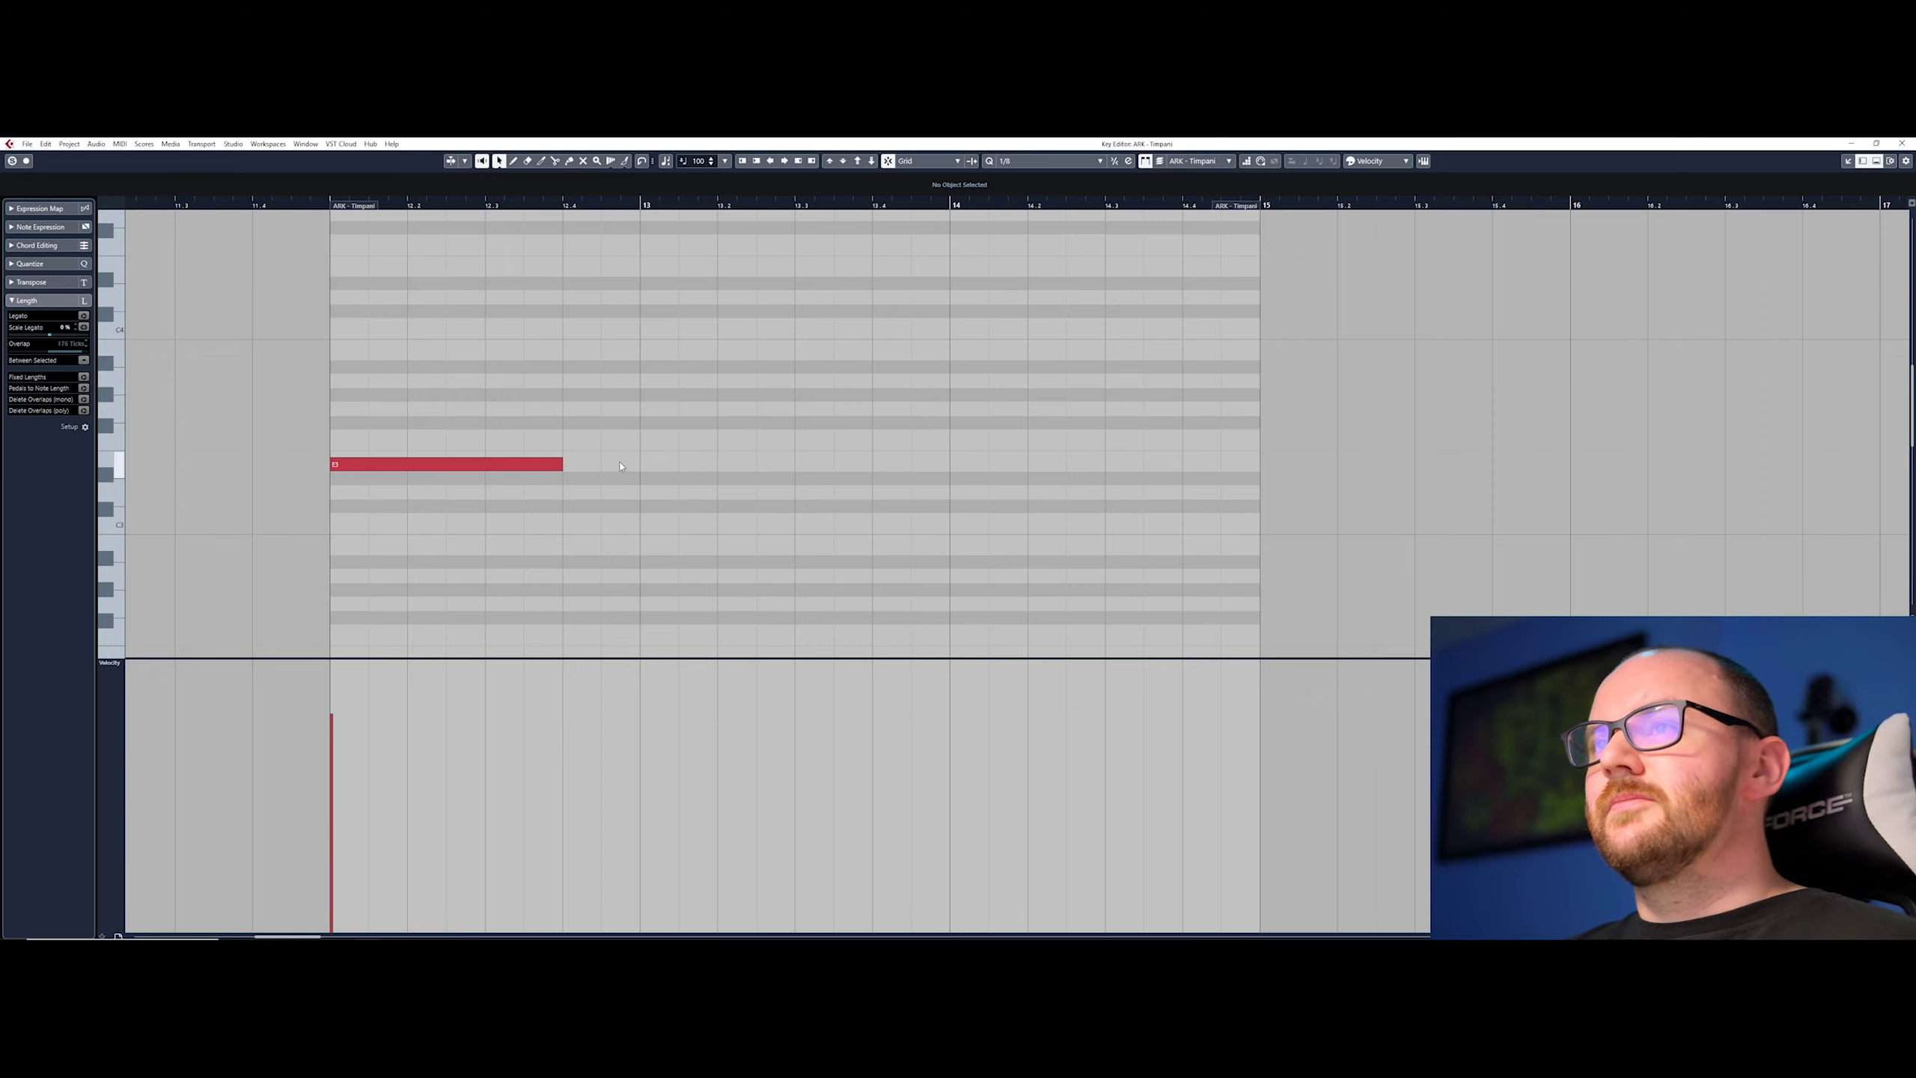
Step: Draw an E3 note at bar 13 and extend it off the grid past 13.2 while lowering its velocity
click(661, 461)
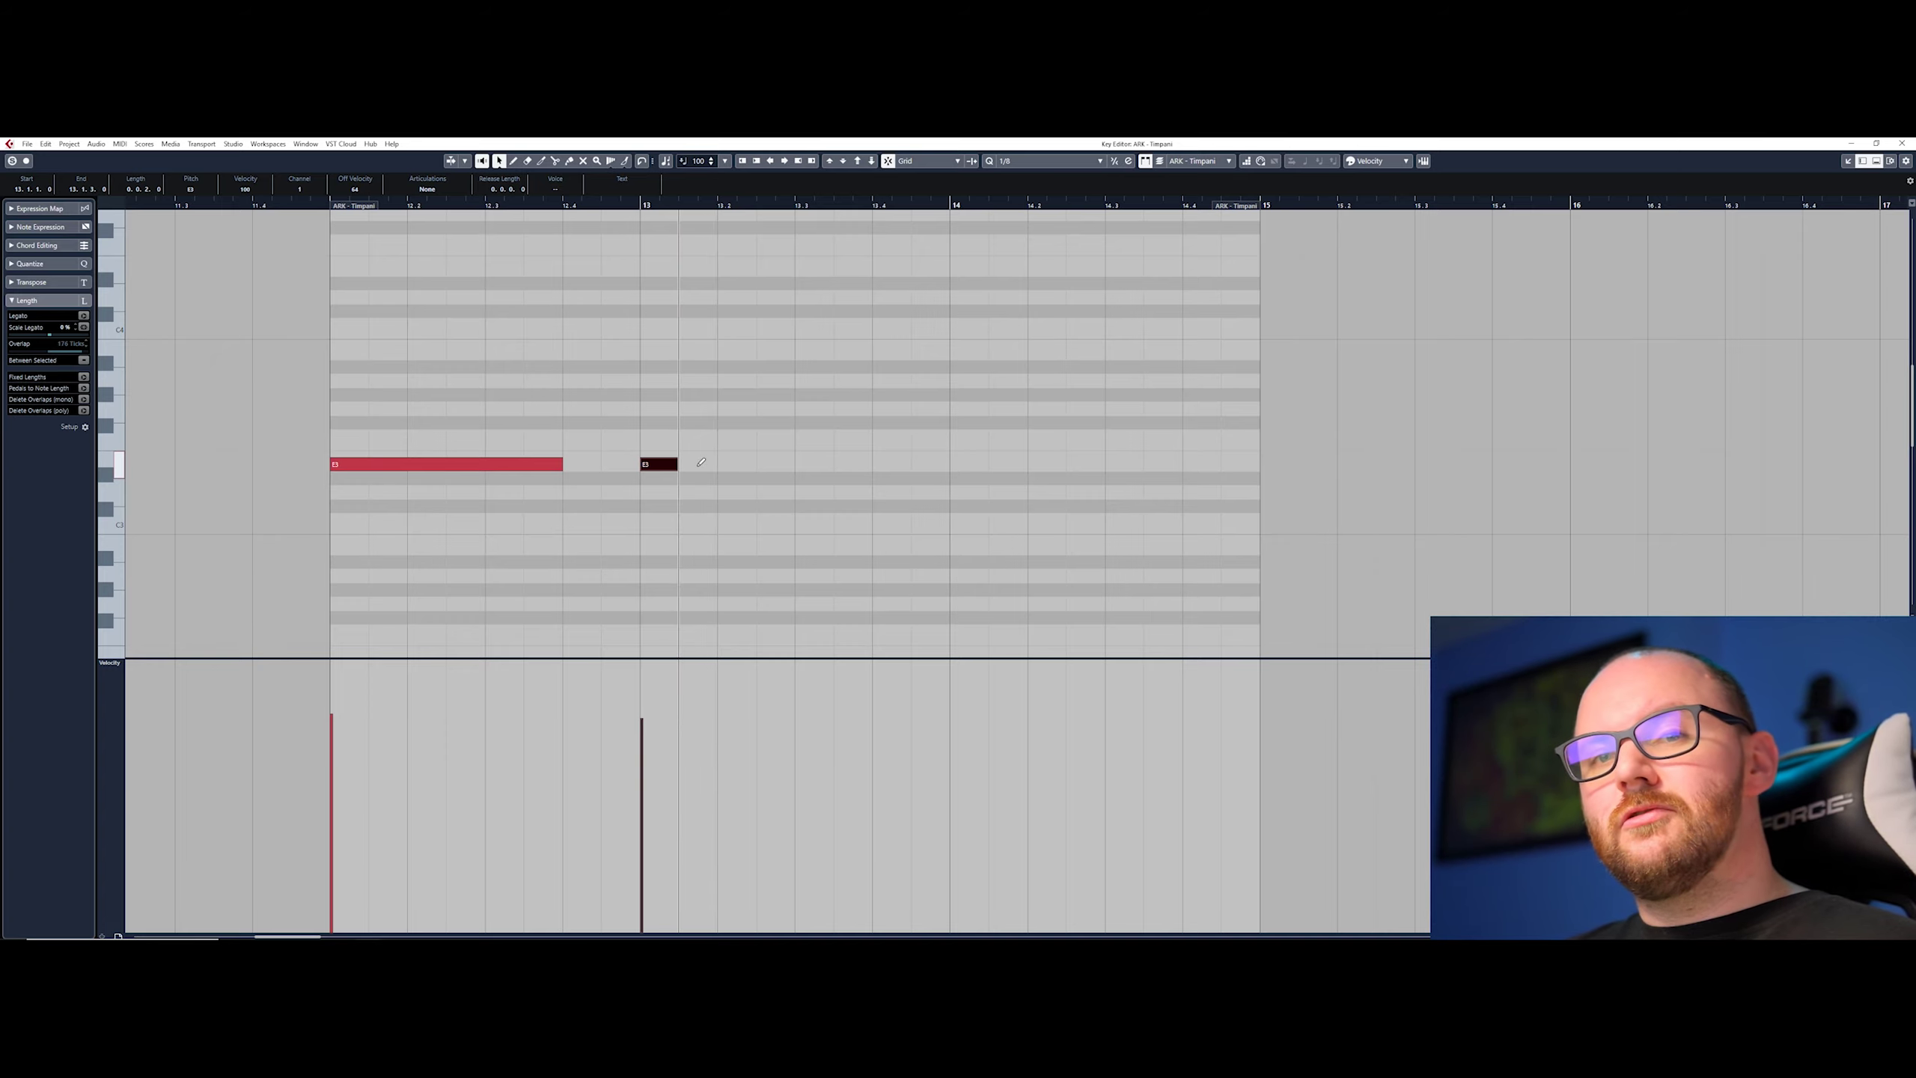
mouse_move(700, 462)
mouse_down()
mouse_move(760, 468)
mouse_move(653, 500)
mouse_move(1007, 509)
mouse_move(770, 511)
mouse_up()
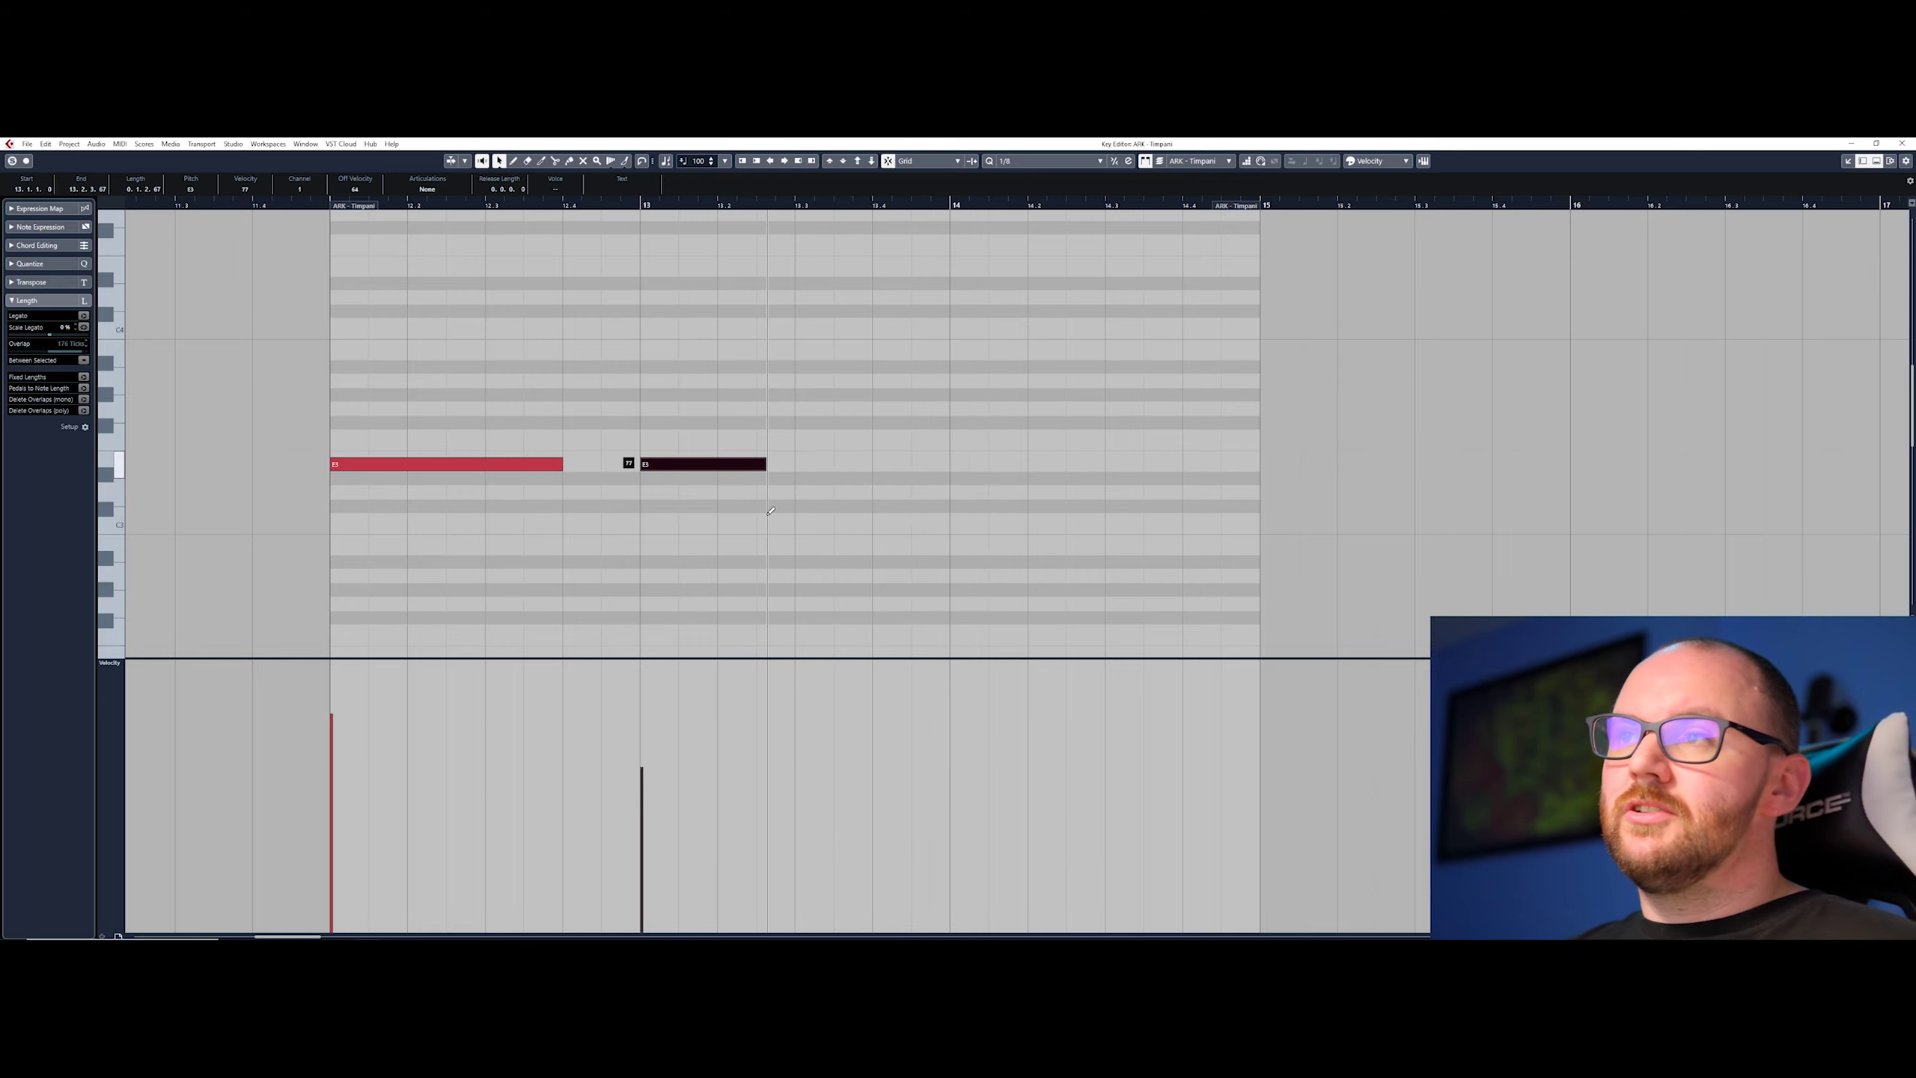
drag(770, 512, 769, 519)
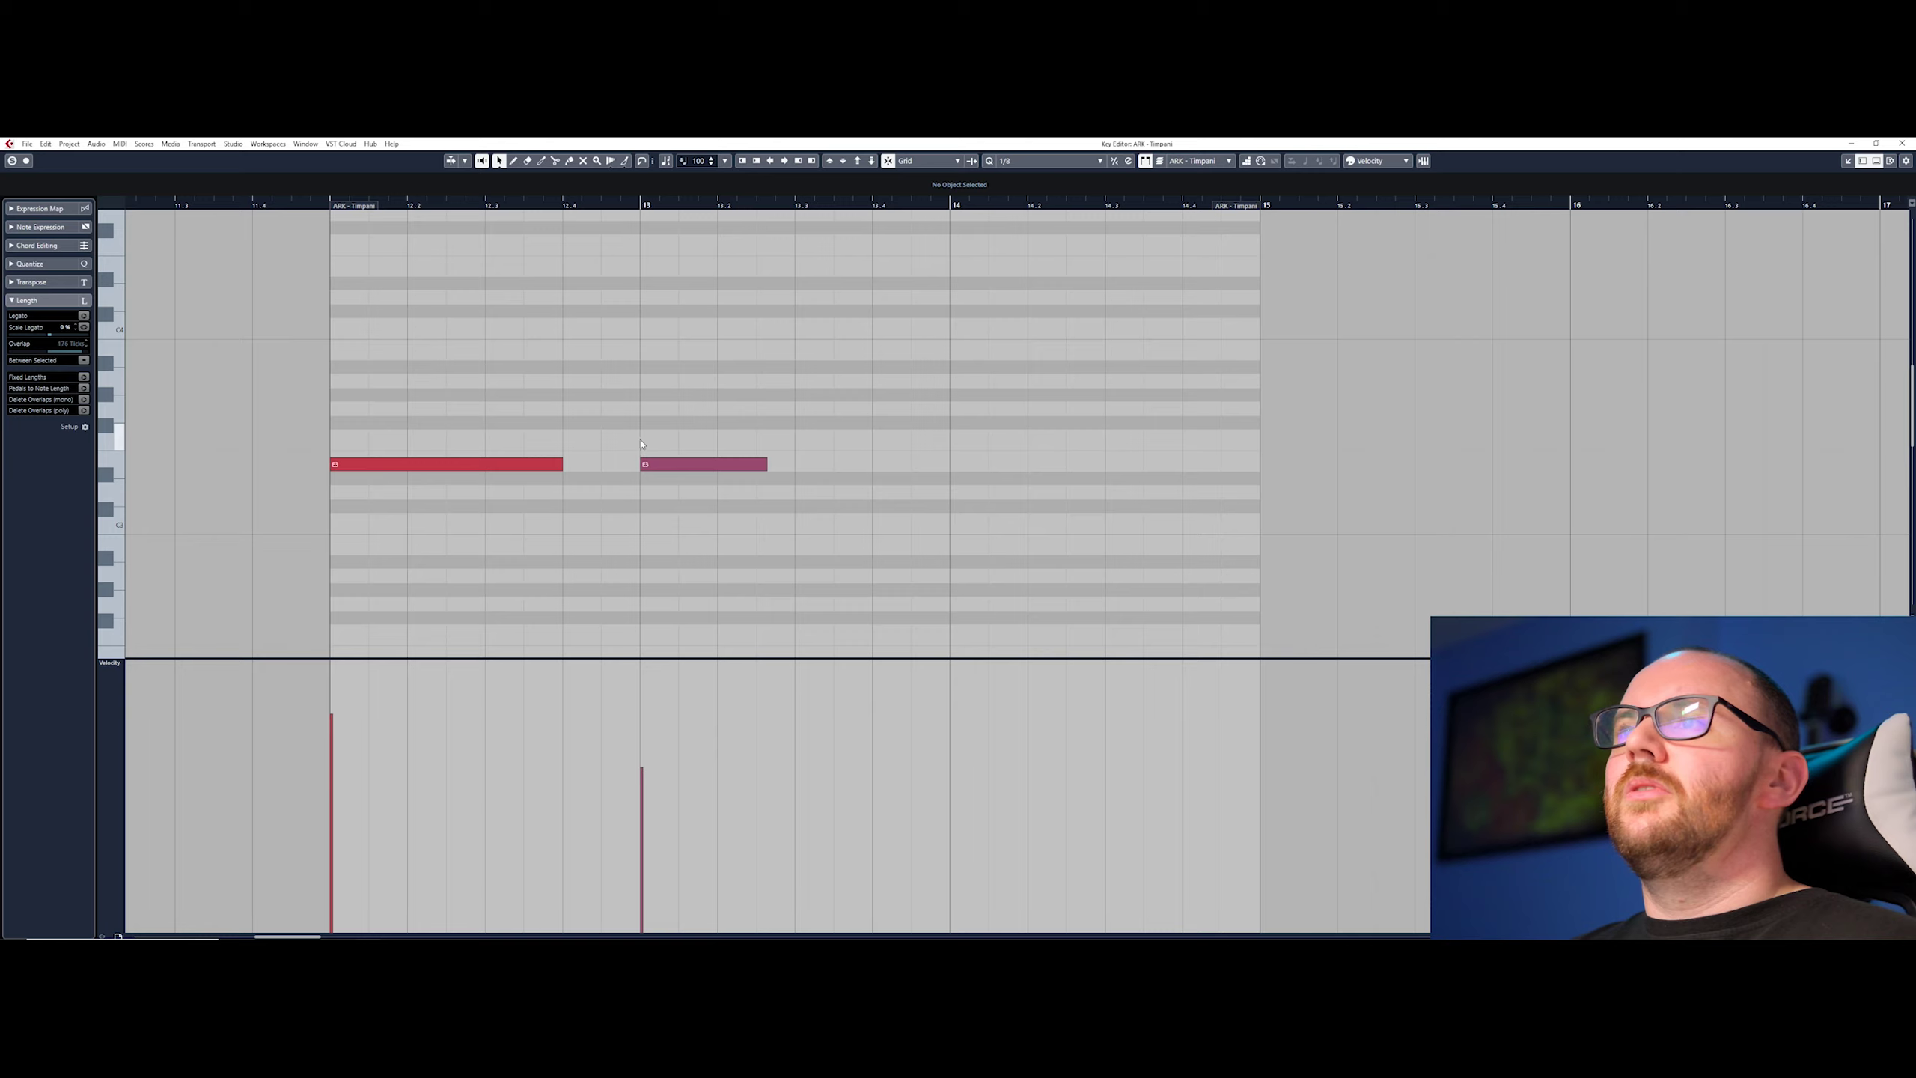
Step: Adjust the bar 13 E3 note from its start and end edges, and delete that note
click(762, 464)
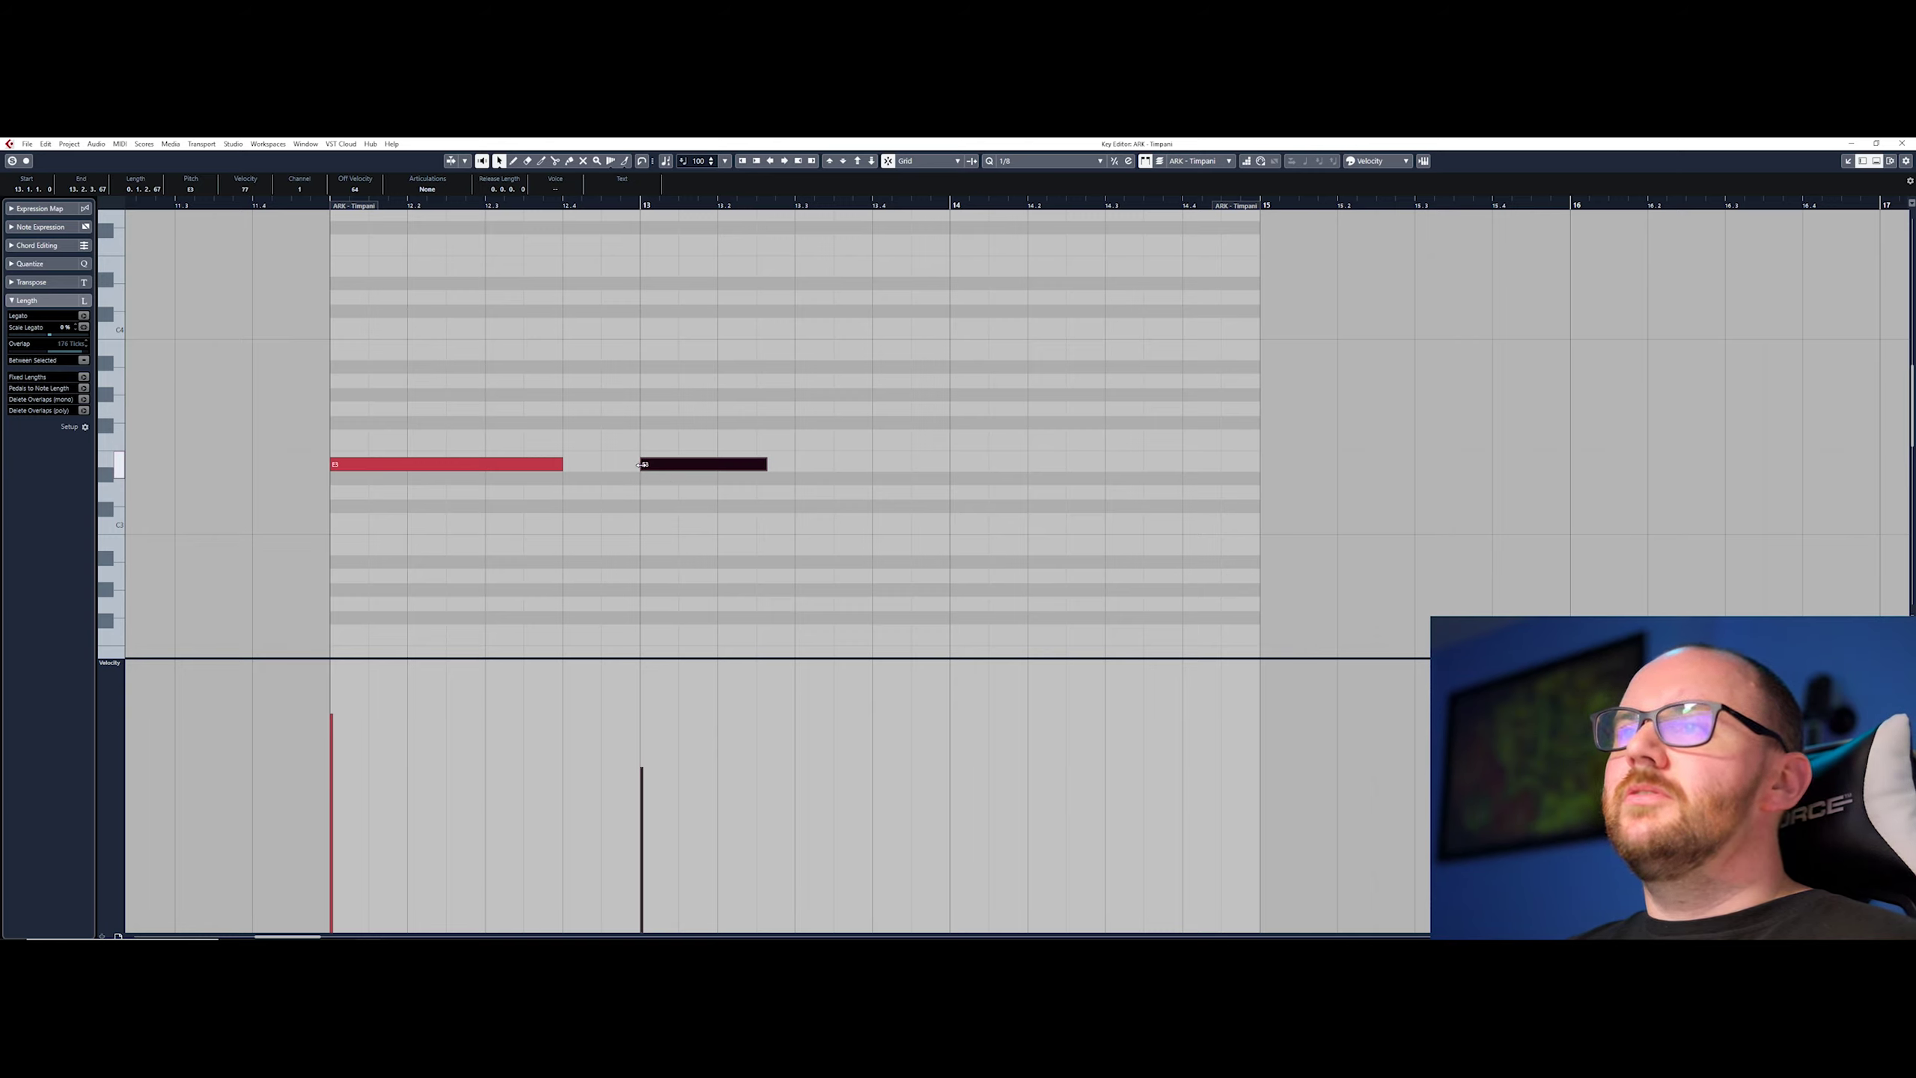
drag(641, 464, 635, 527)
drag(609, 549, 604, 549)
drag(766, 464, 838, 505)
click(658, 465)
key(Delete)
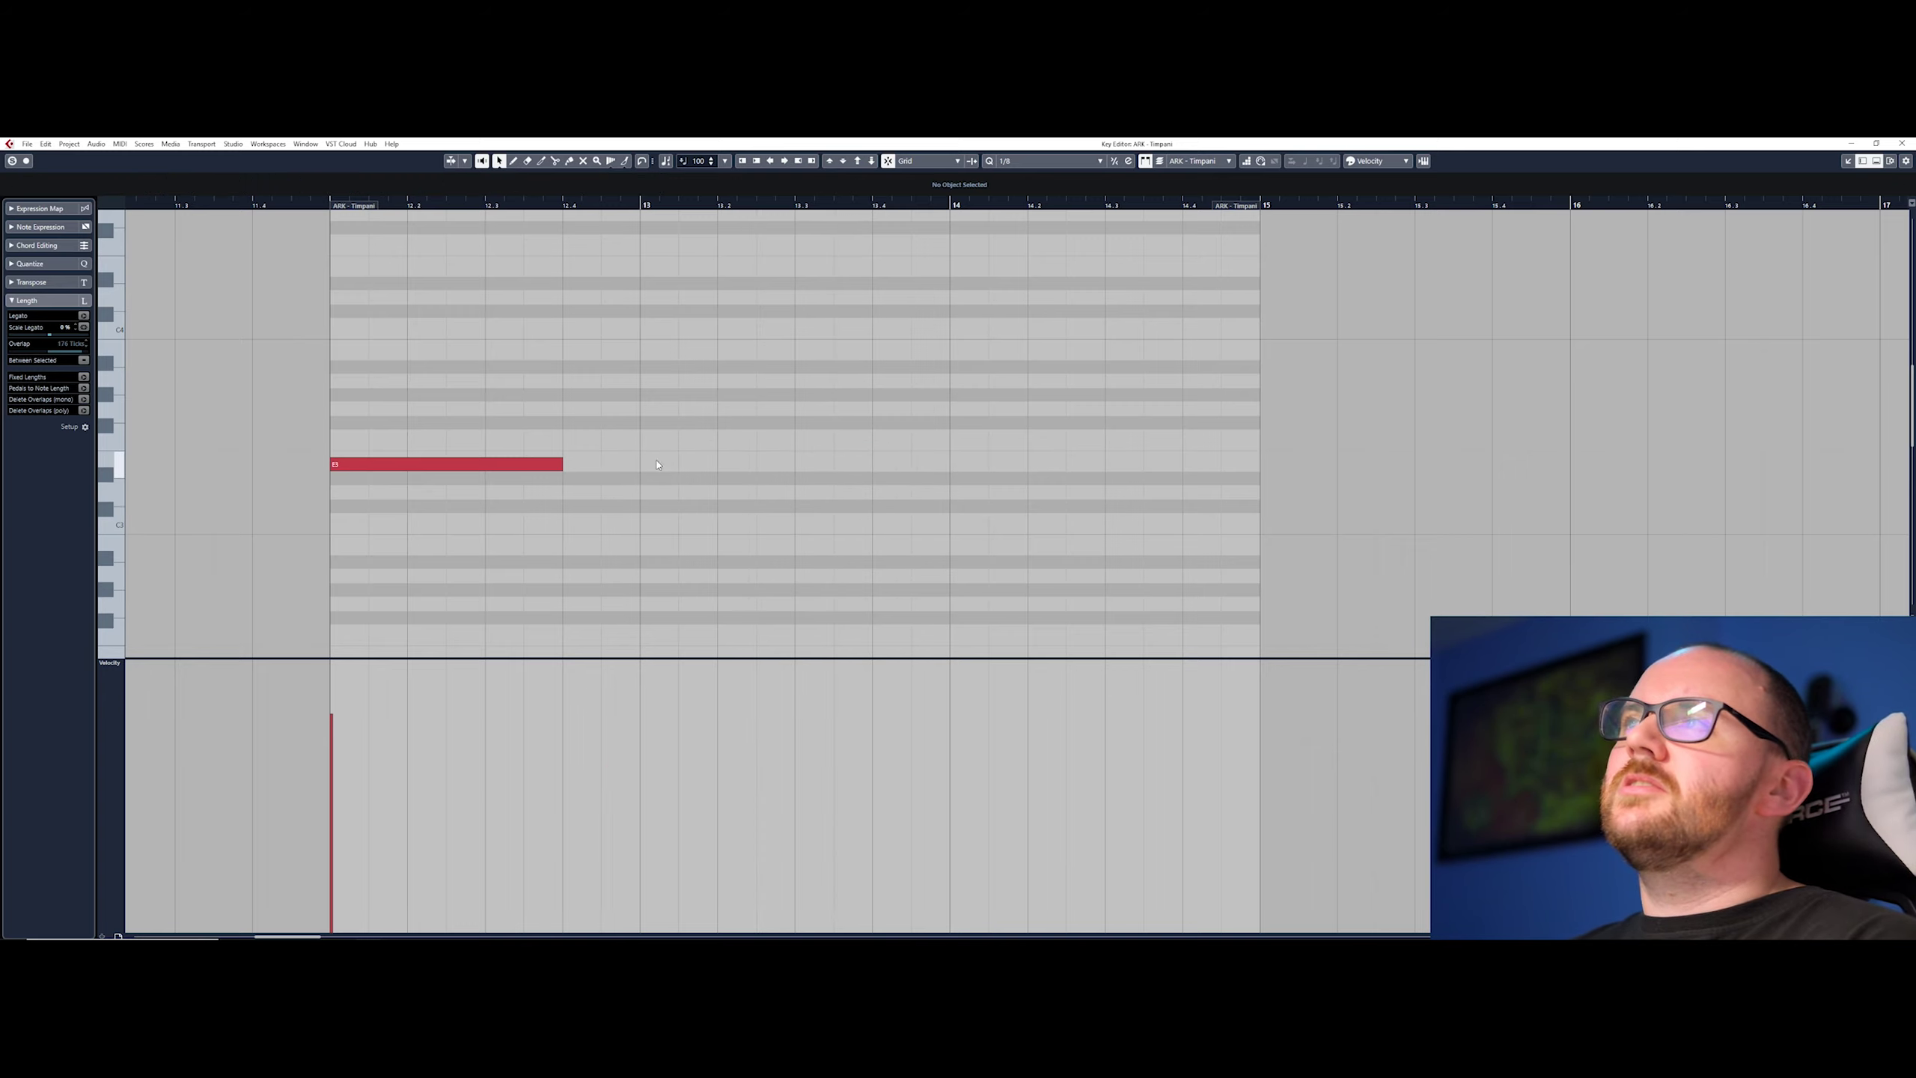
Step: Give the notes across bars 12 to 14 varied individual velocities, and delete all the notes in the part
click(888, 160)
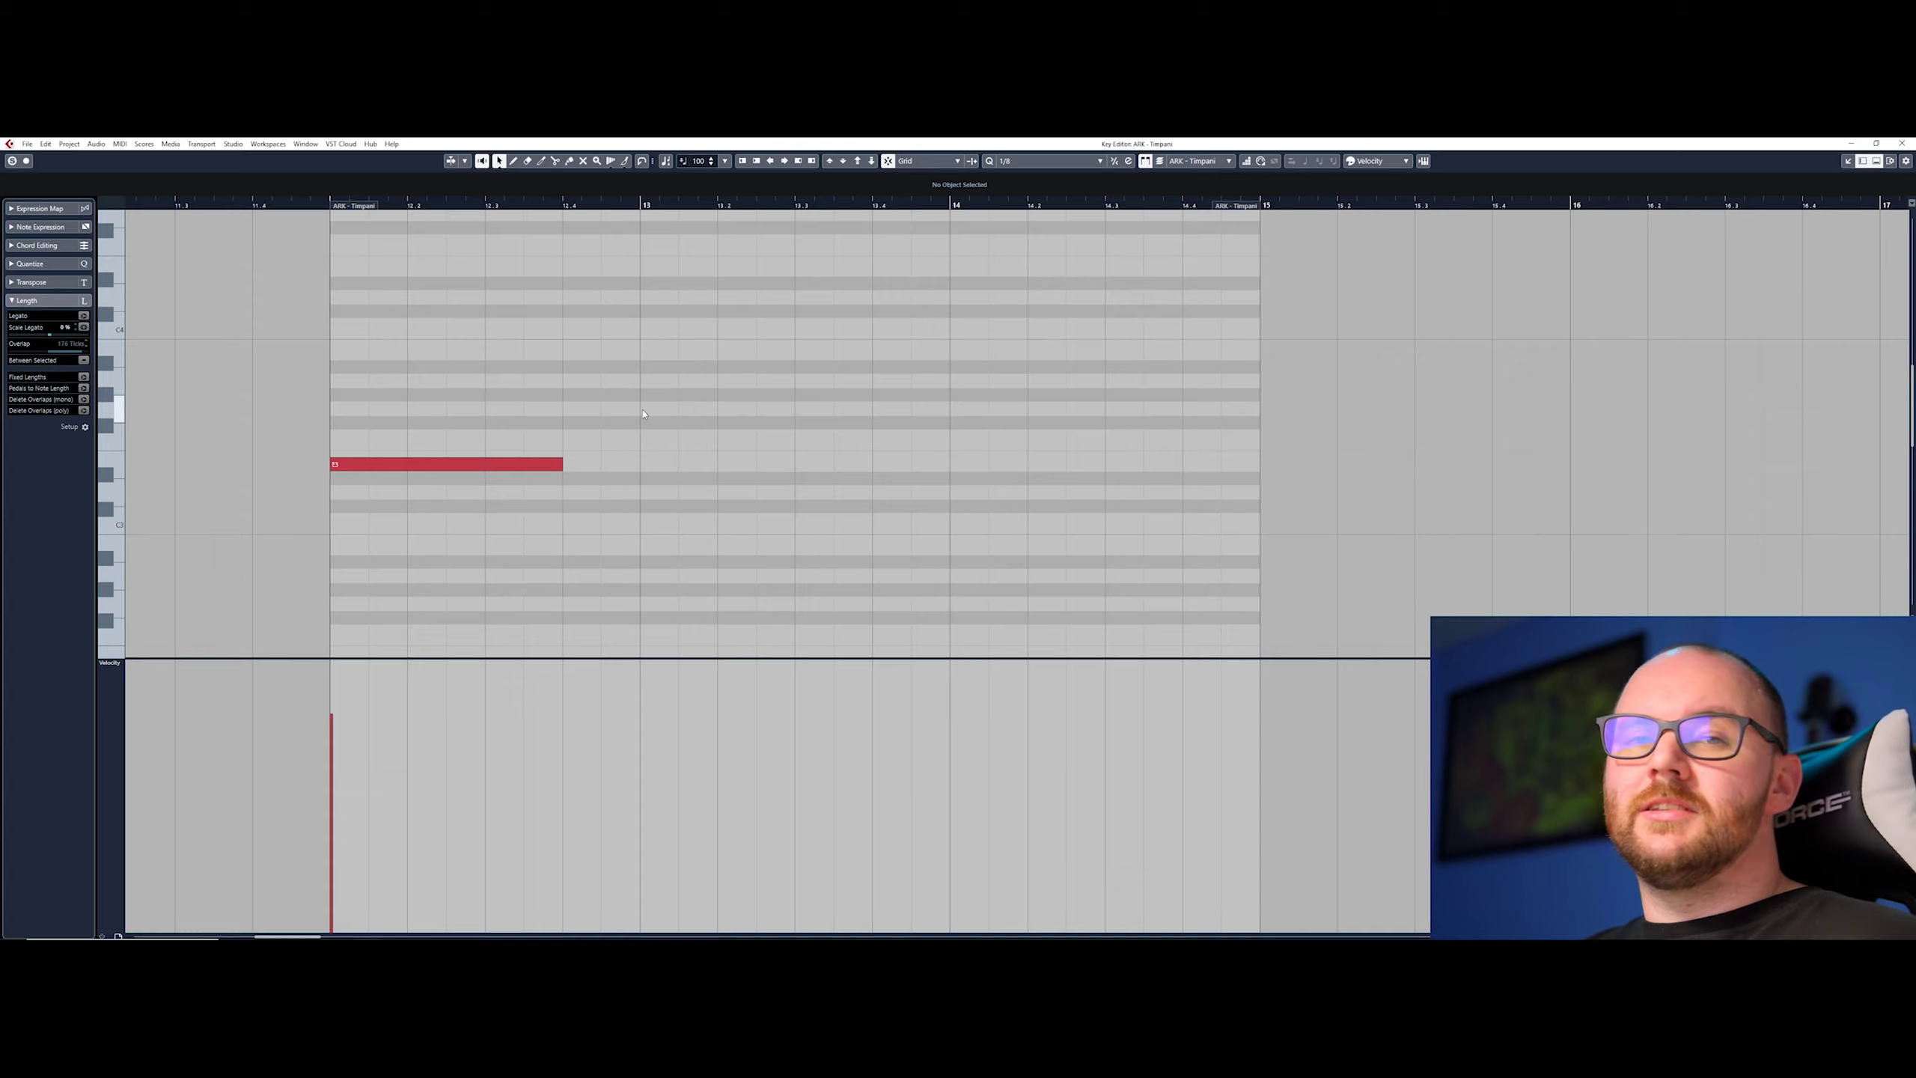
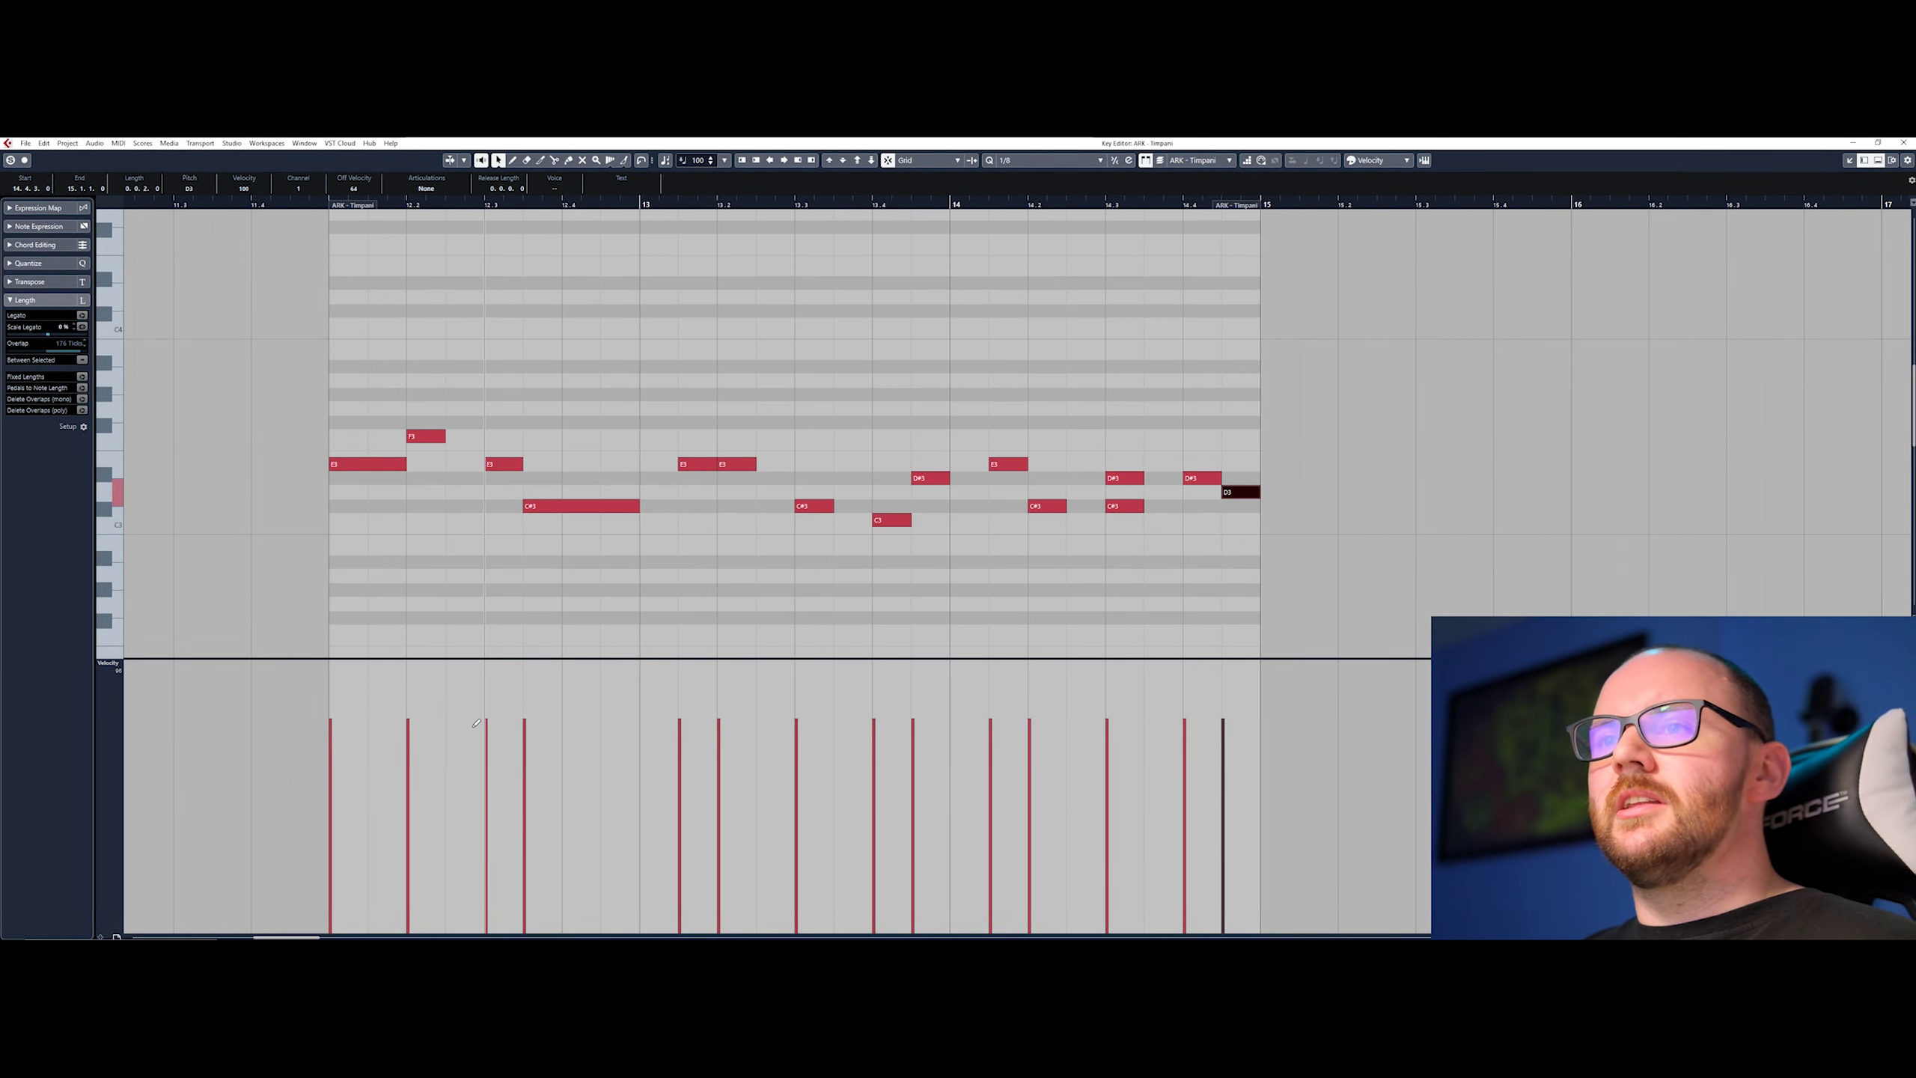
click(330, 681)
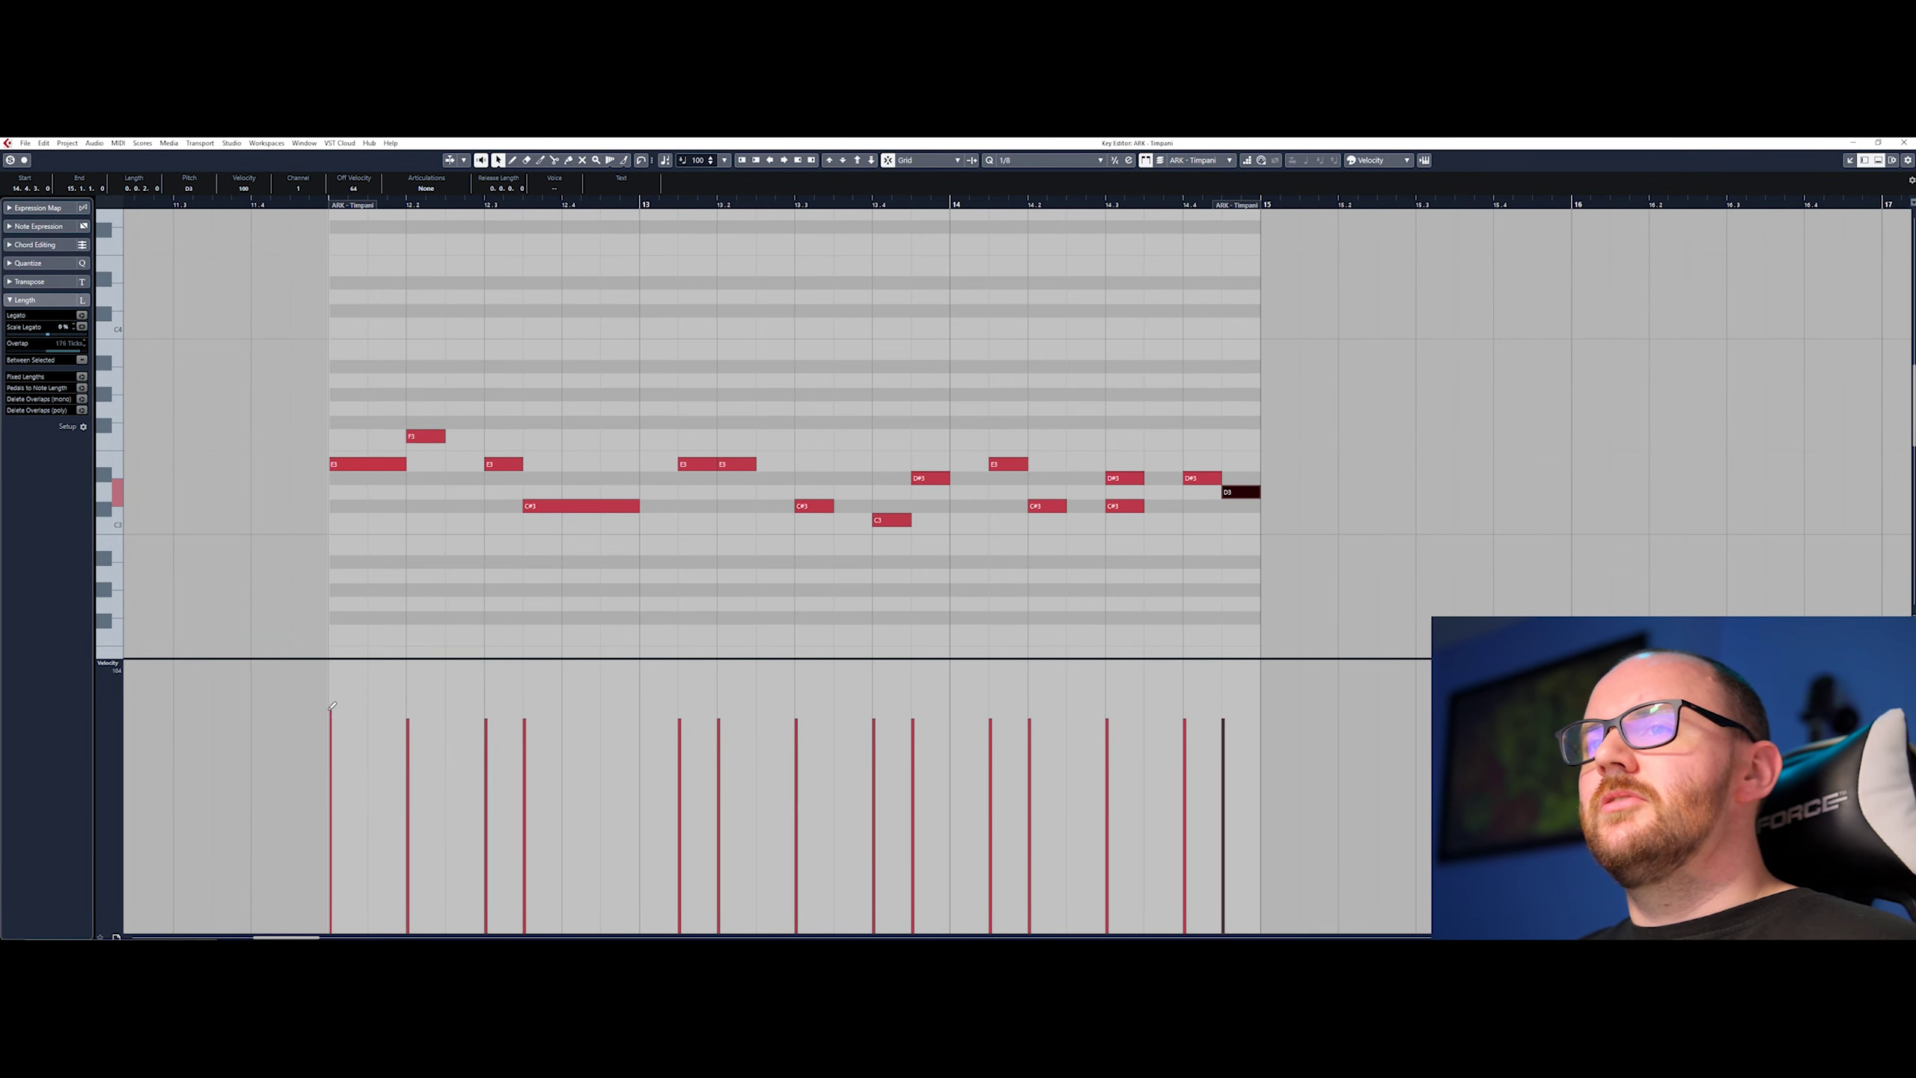
click(407, 783)
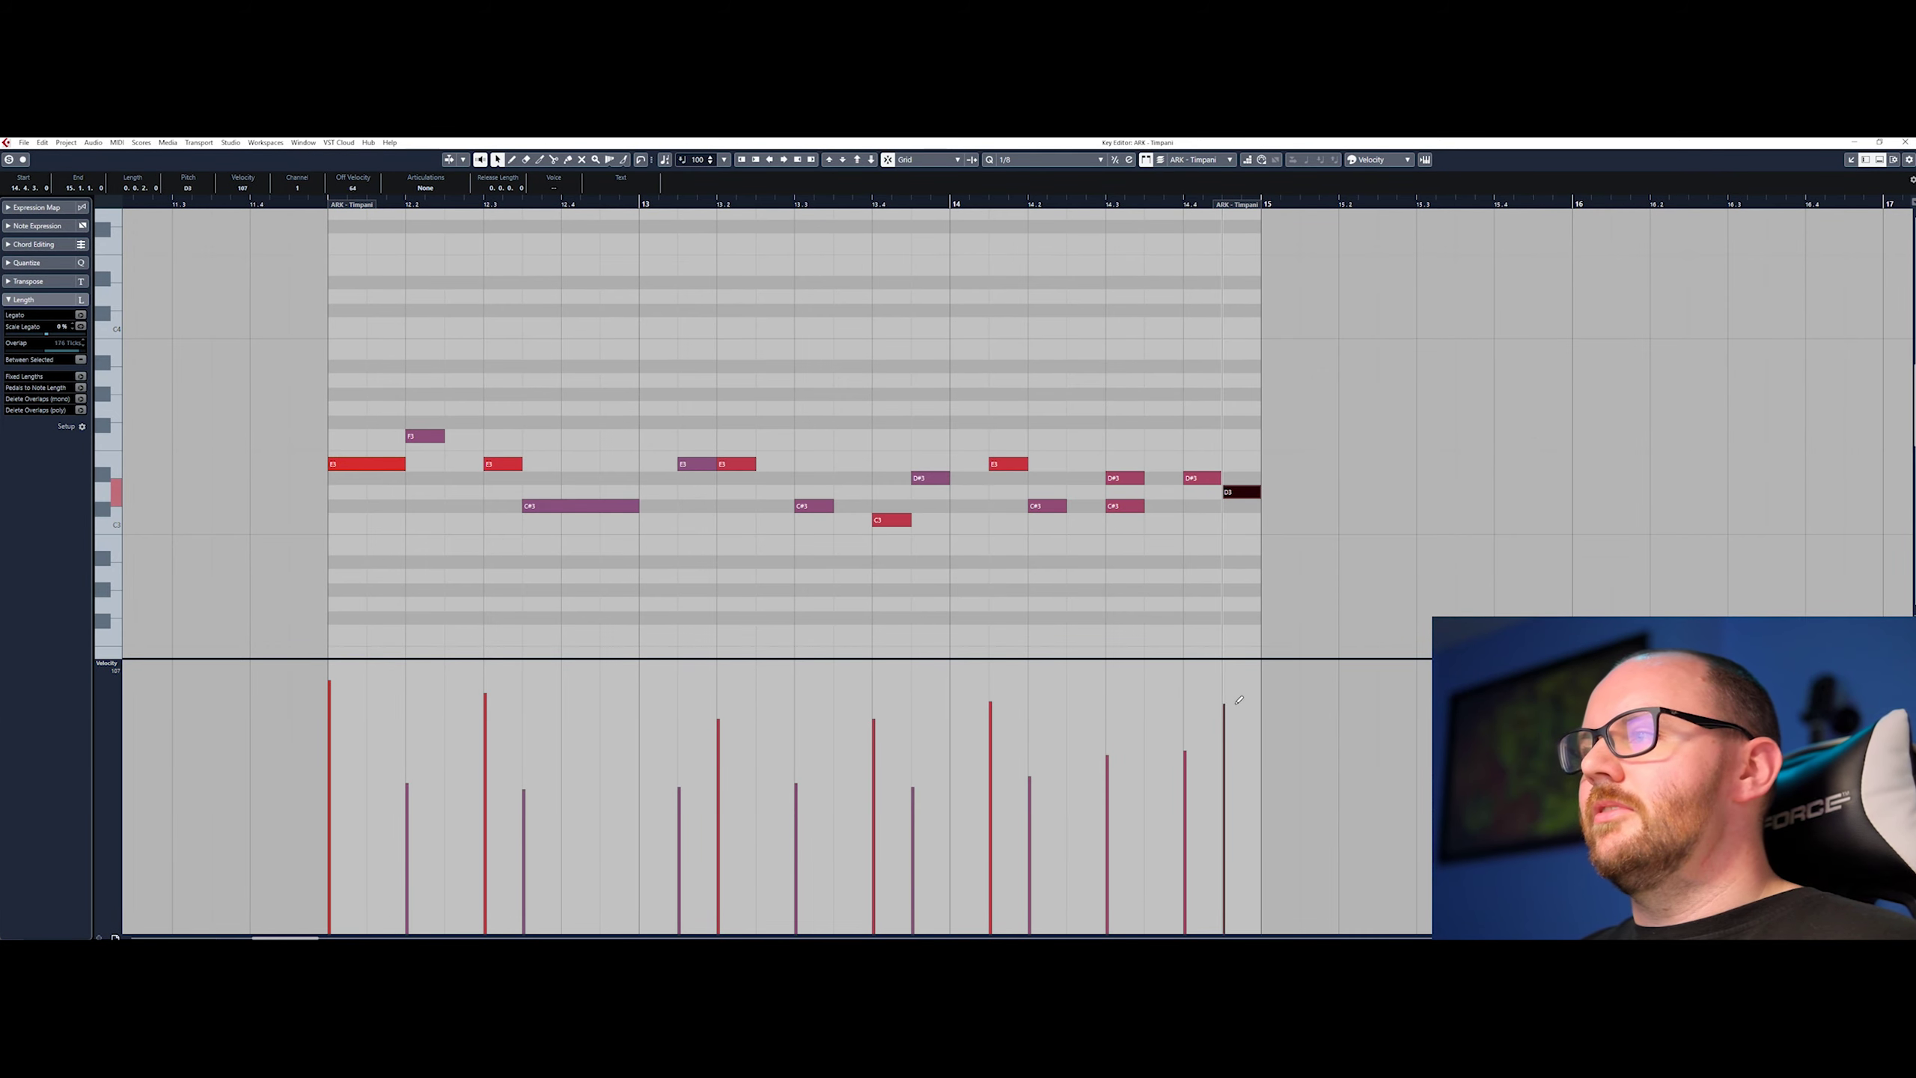
click(1058, 625)
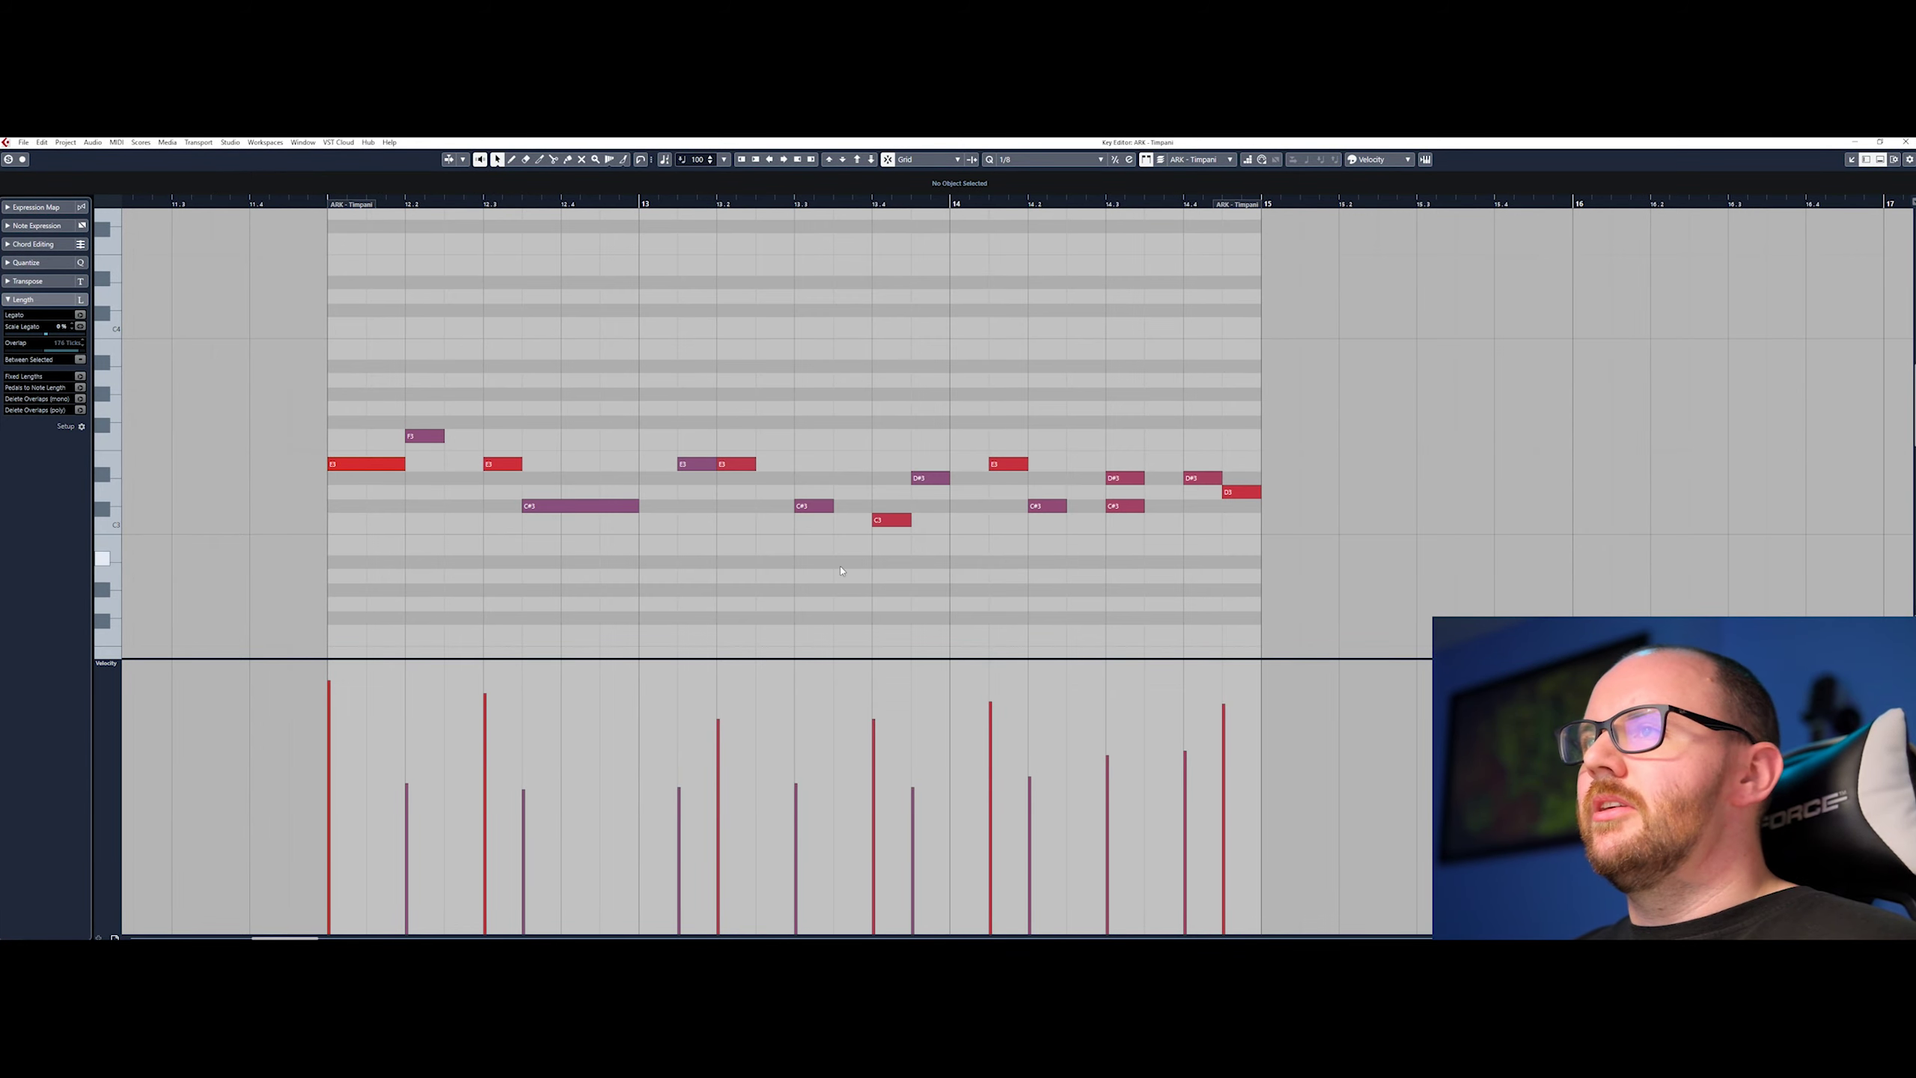
key(ctrl+a)
key(Delete)
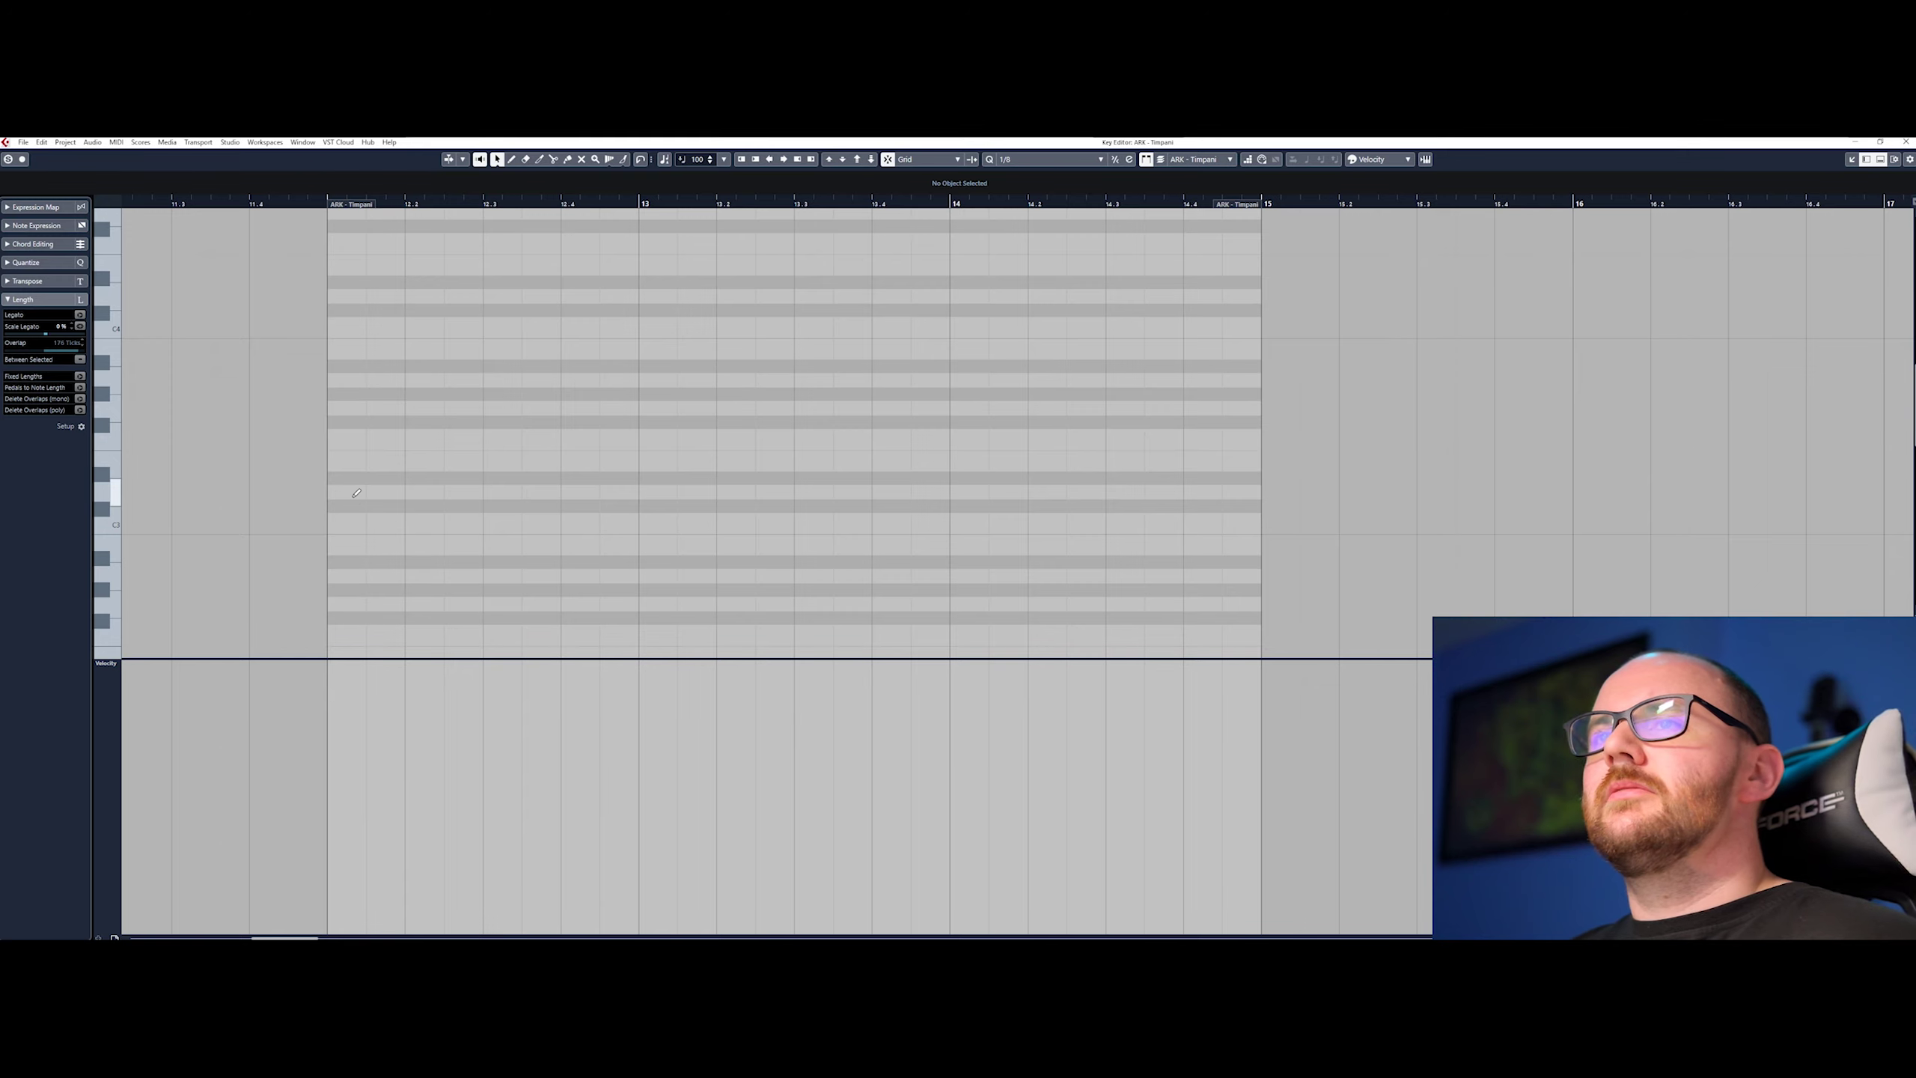
Step: Draw an eighth-note D3 at the start of bar 12 and duplicate it until the row fills bars 12 to 14
click(332, 491)
key(alt+d)
key(alt+d)
key(alt+d)
key(ctrl+a)
key(alt+d)
key(alt+d)
key(alt+d)
key(alt+d)
key(alt+d)
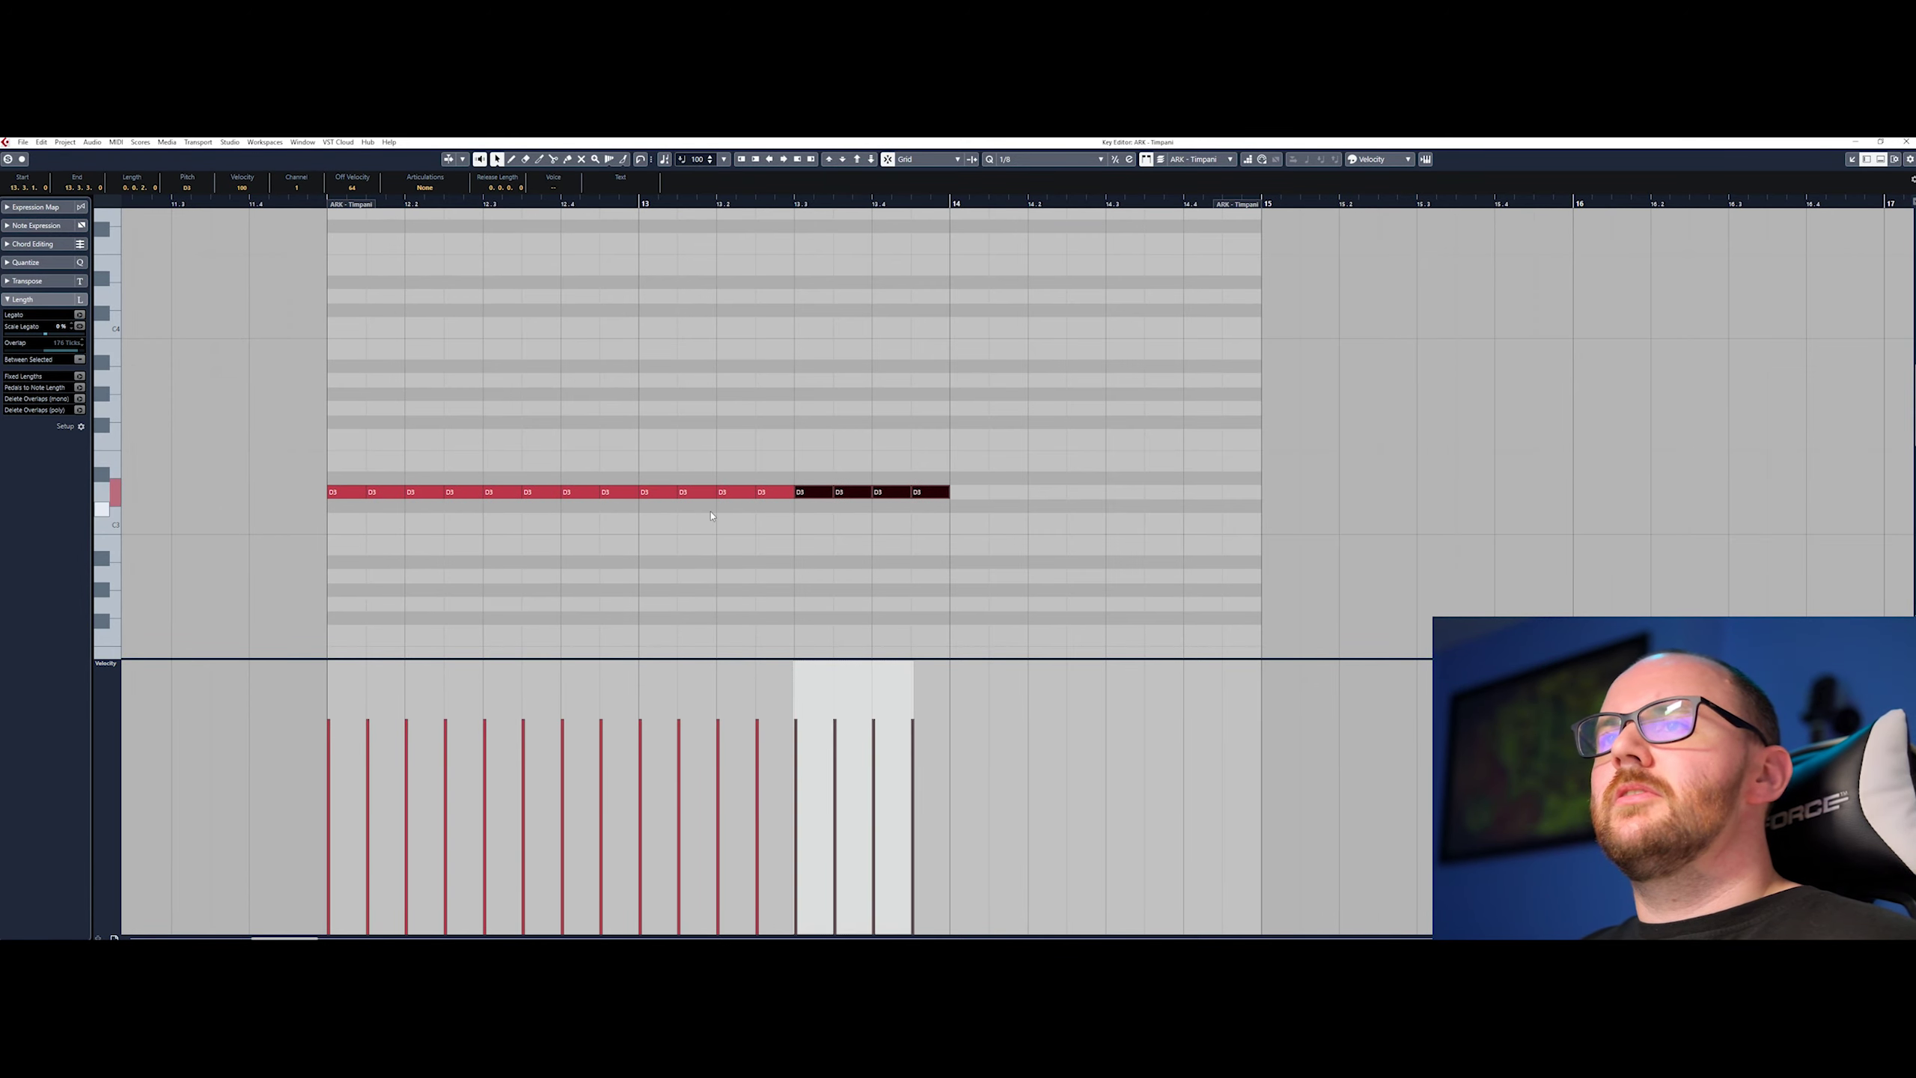
click(751, 554)
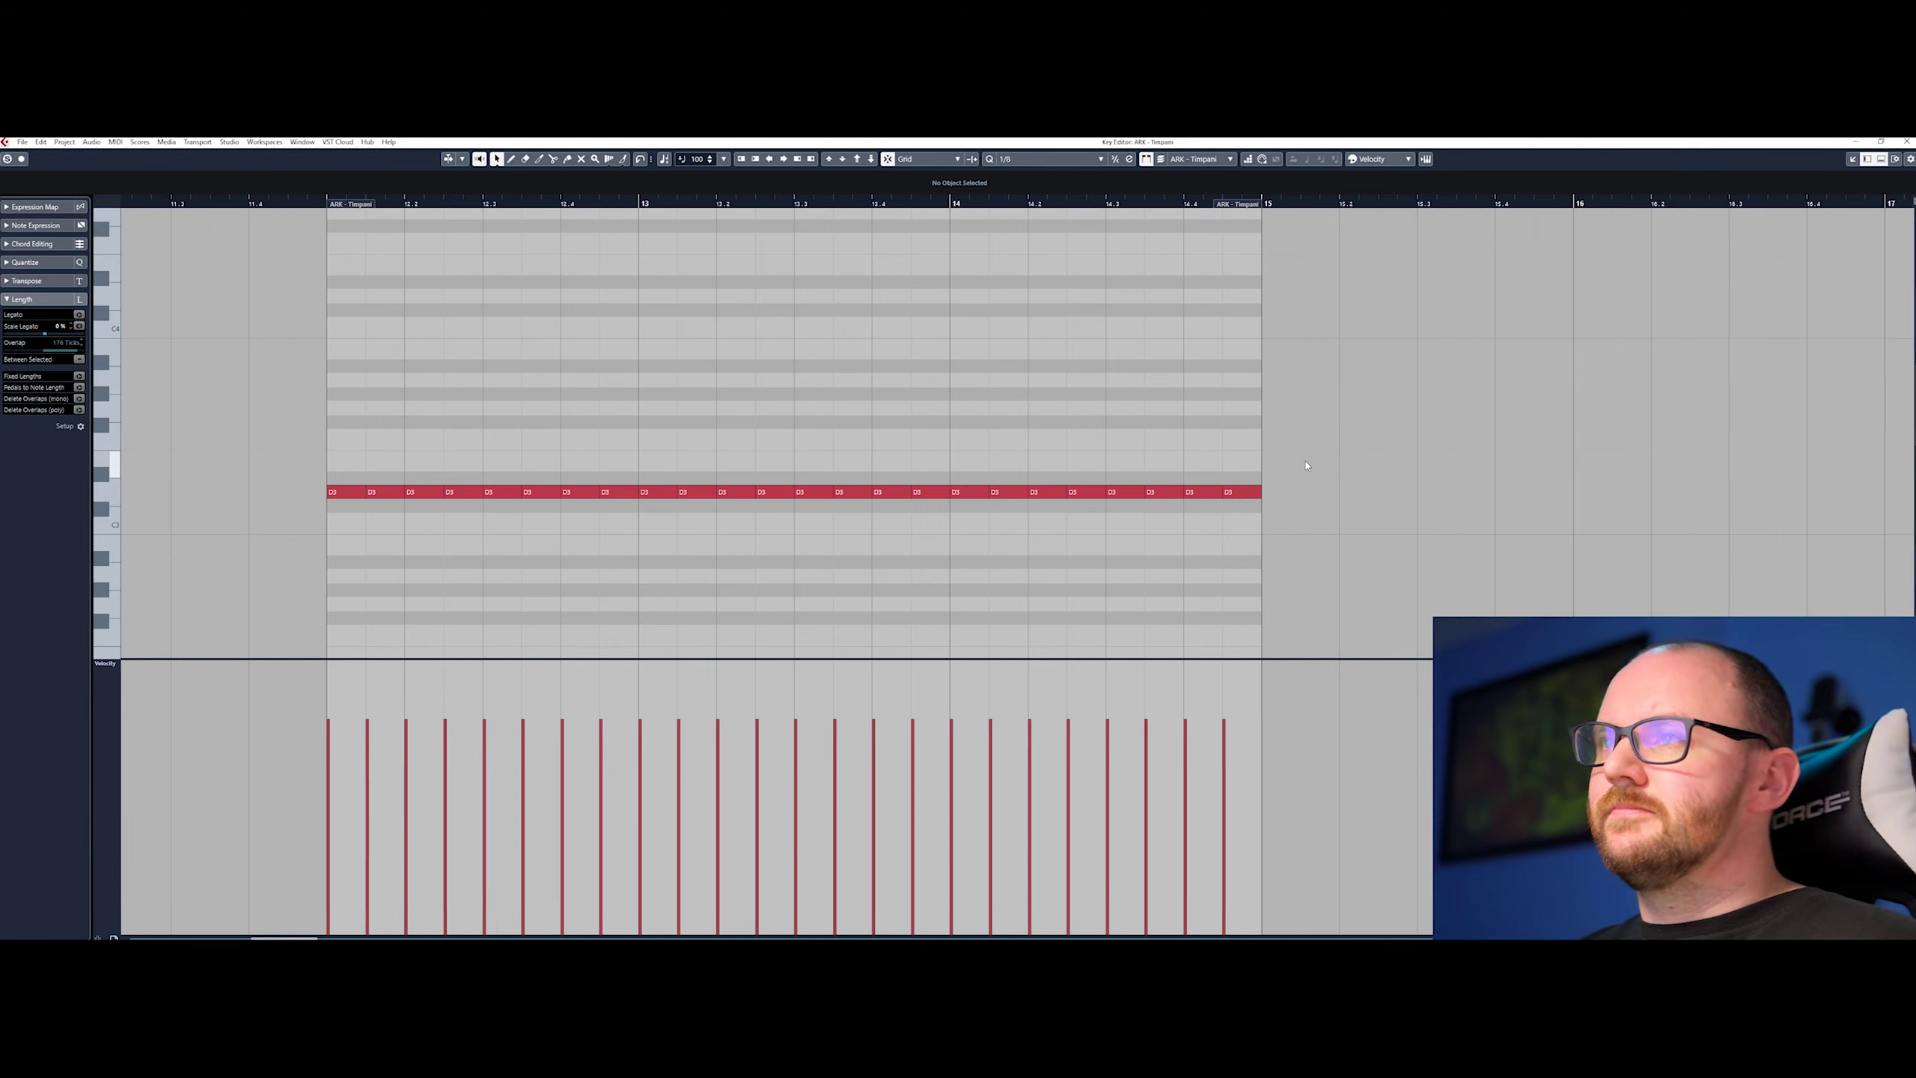
Step: Select all the D3 notes and copy the whole row up to F3
key(ctrl+a)
drag(338, 491, 338, 435)
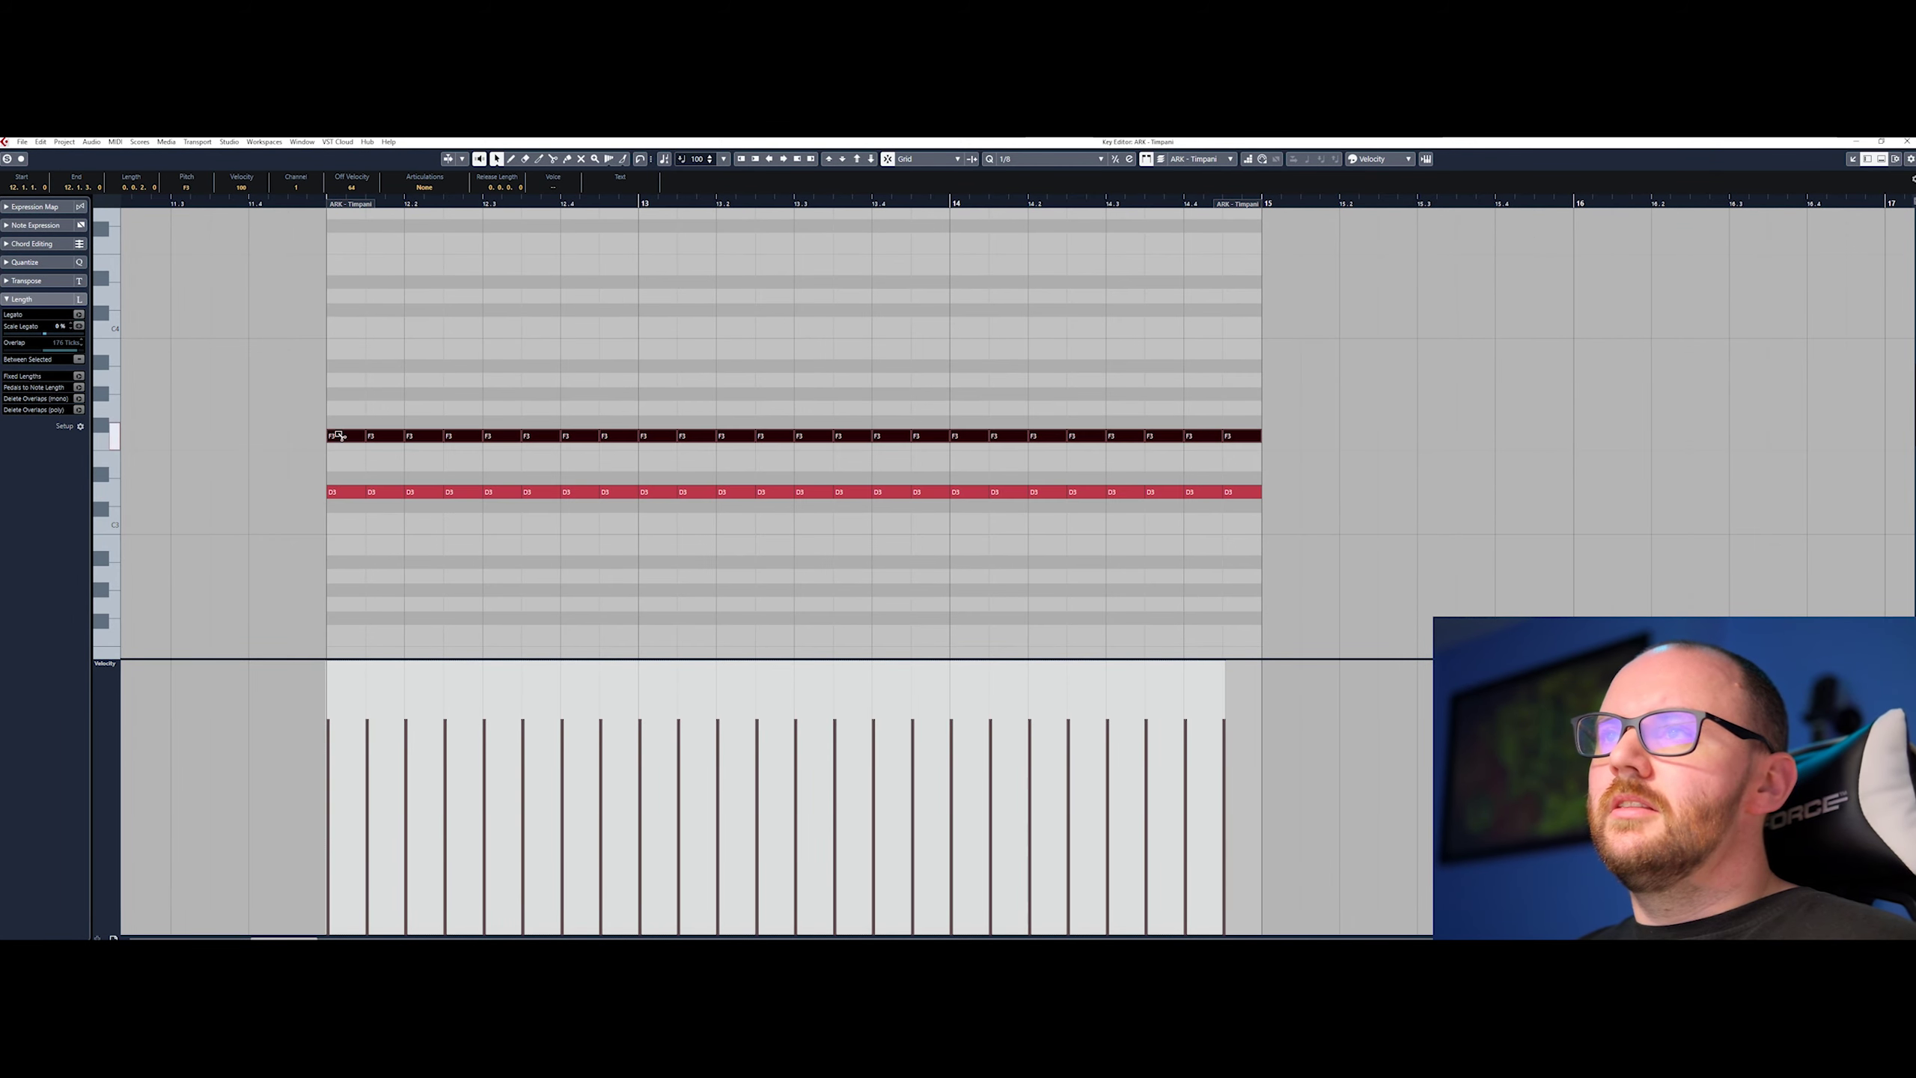
Step: Draw varied velocities across both note rows with nothing selected, and undo the velocity change
click(430, 709)
mouse_move(327, 773)
mouse_down()
mouse_move(353, 806)
mouse_move(545, 838)
mouse_move(777, 814)
mouse_move(1028, 845)
mouse_move(1188, 789)
mouse_up()
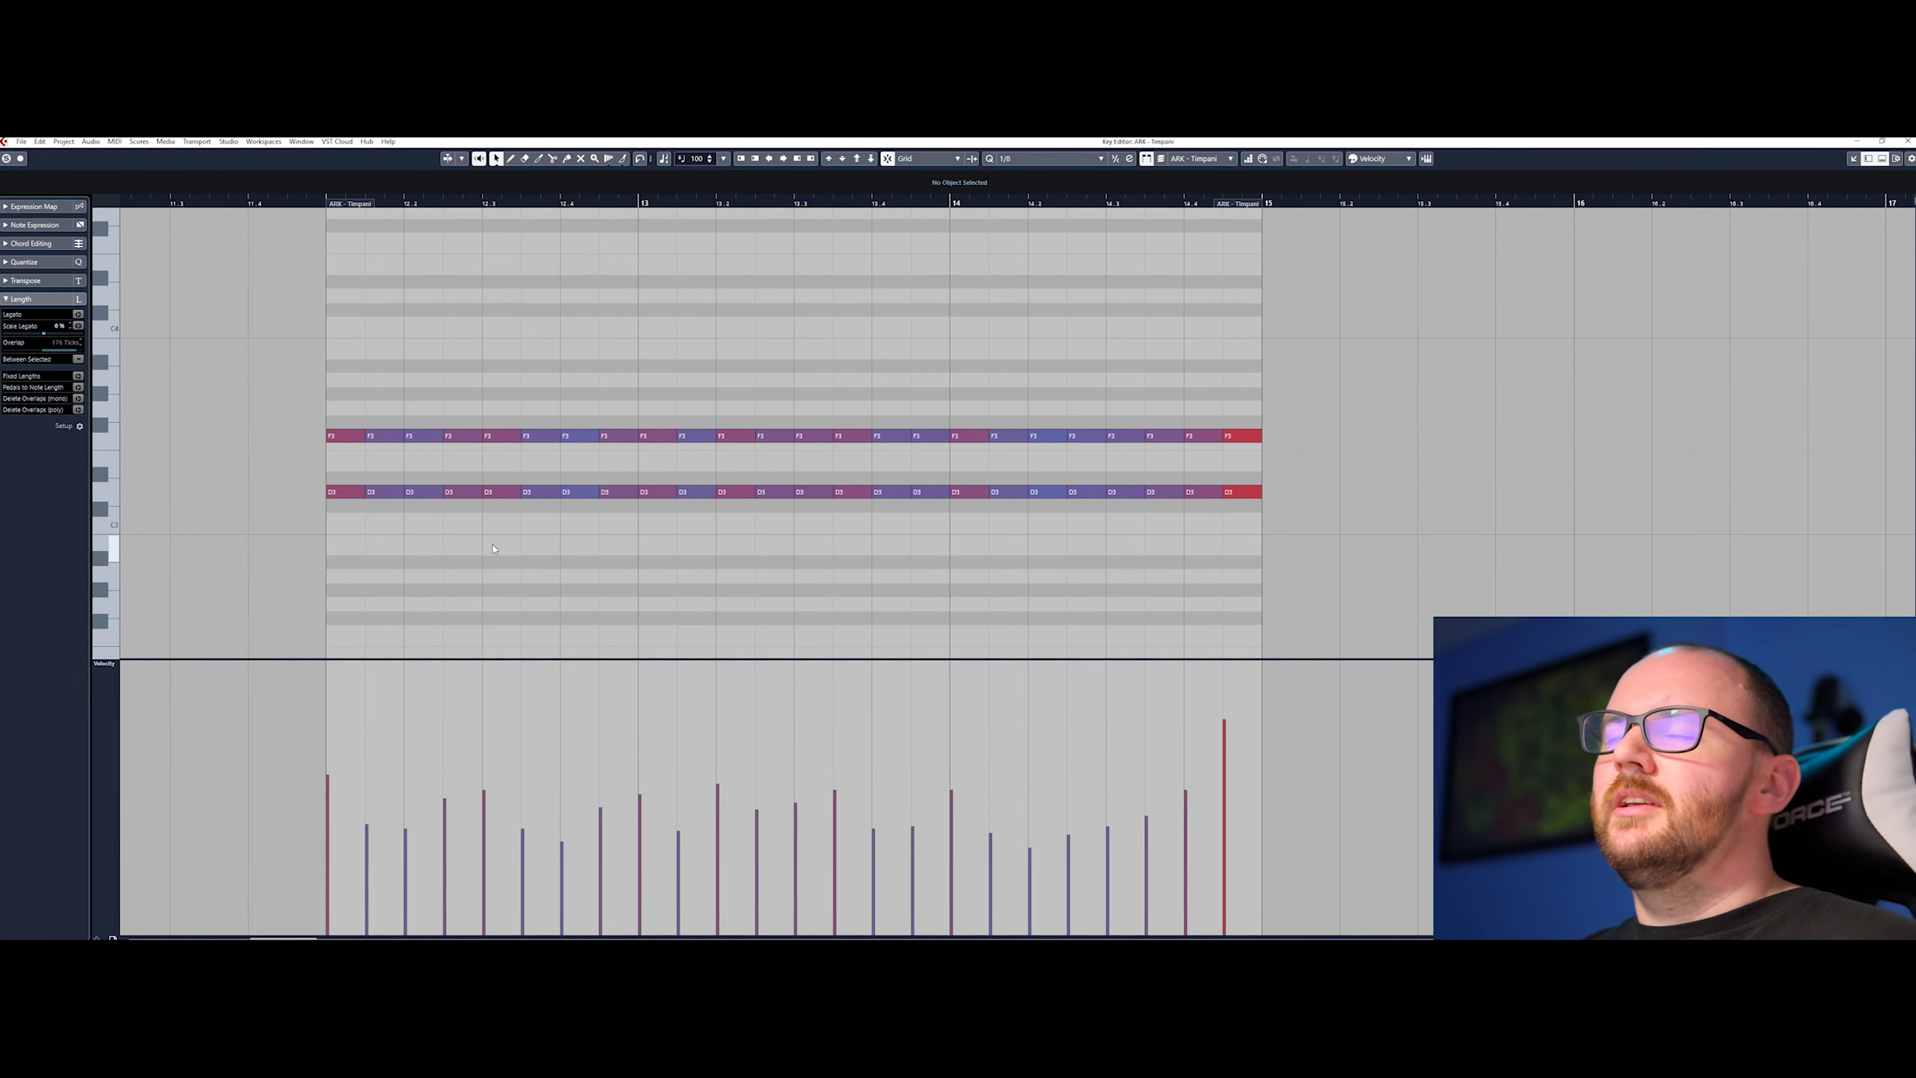
key(ctrl+z)
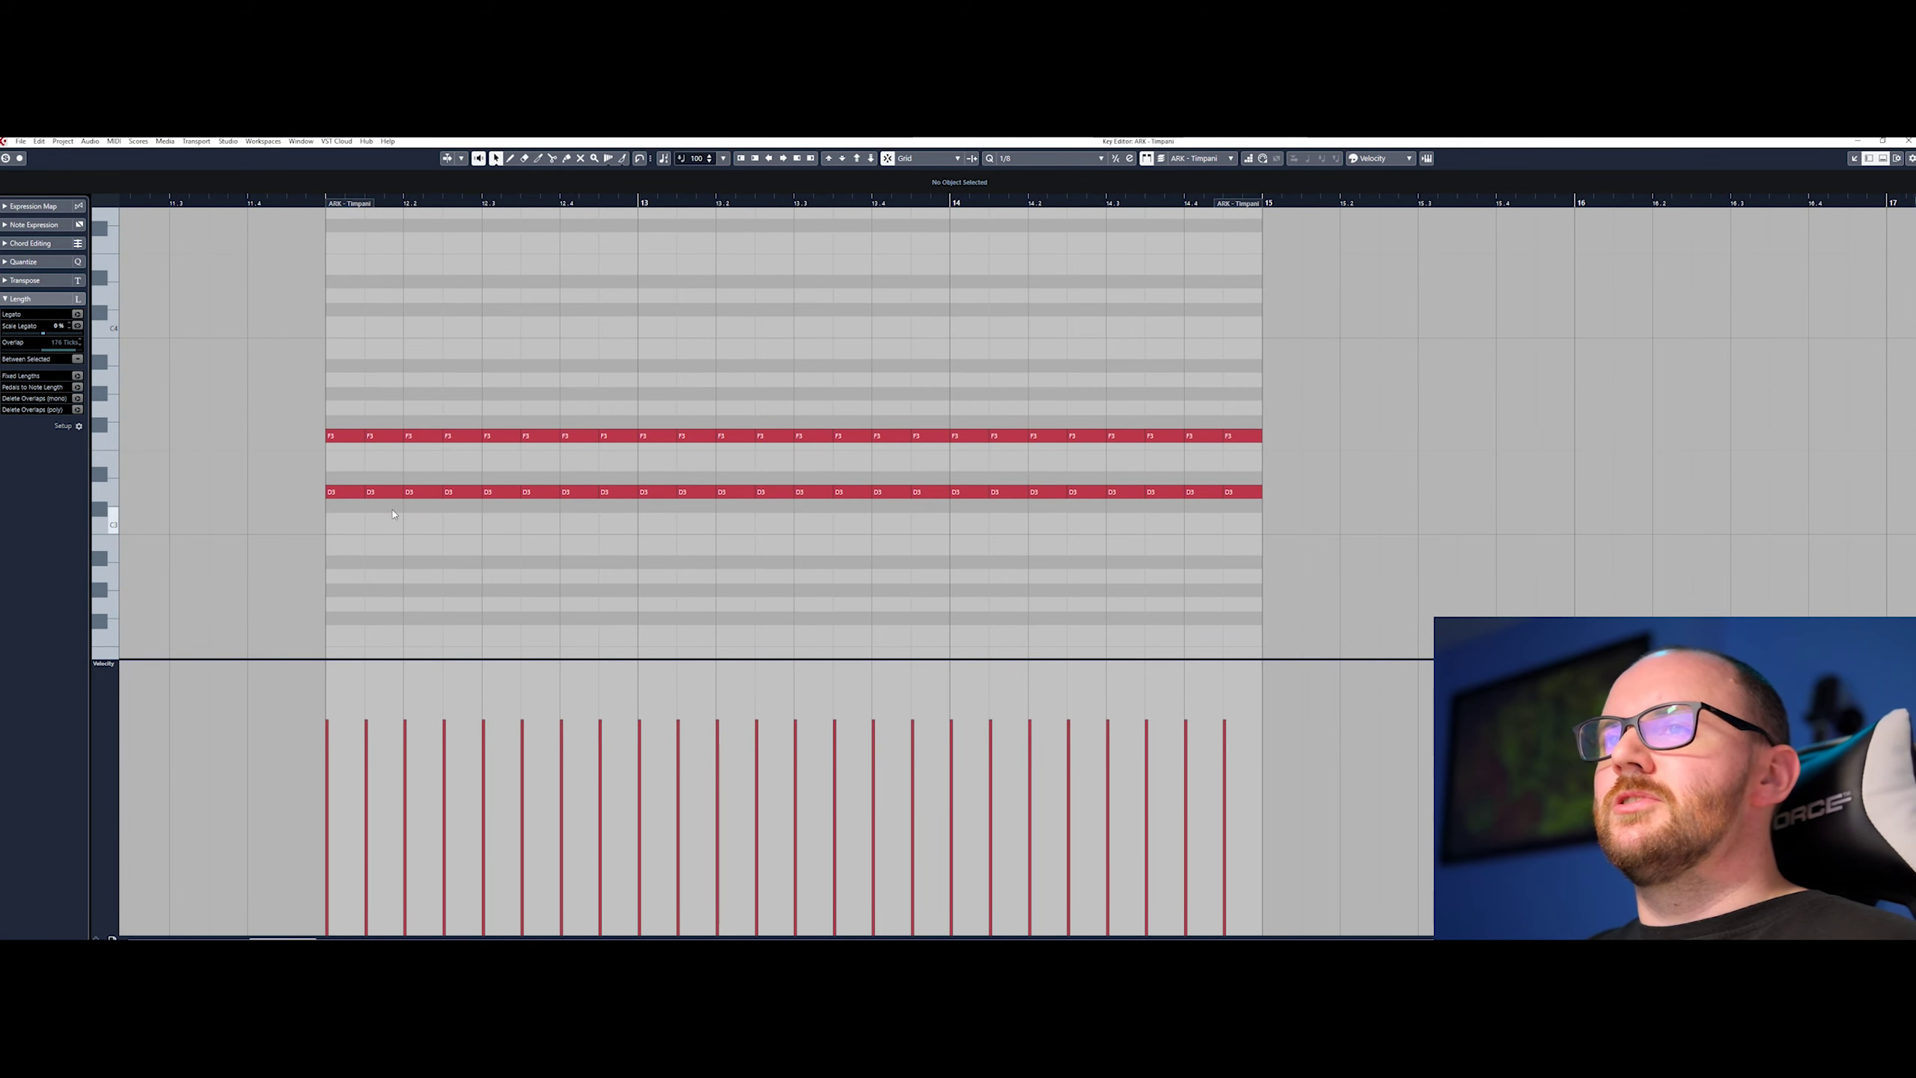
Step: Select every D3 note, draw lower varied velocities for that row only, and clear the selection
shift+double_click(453, 491)
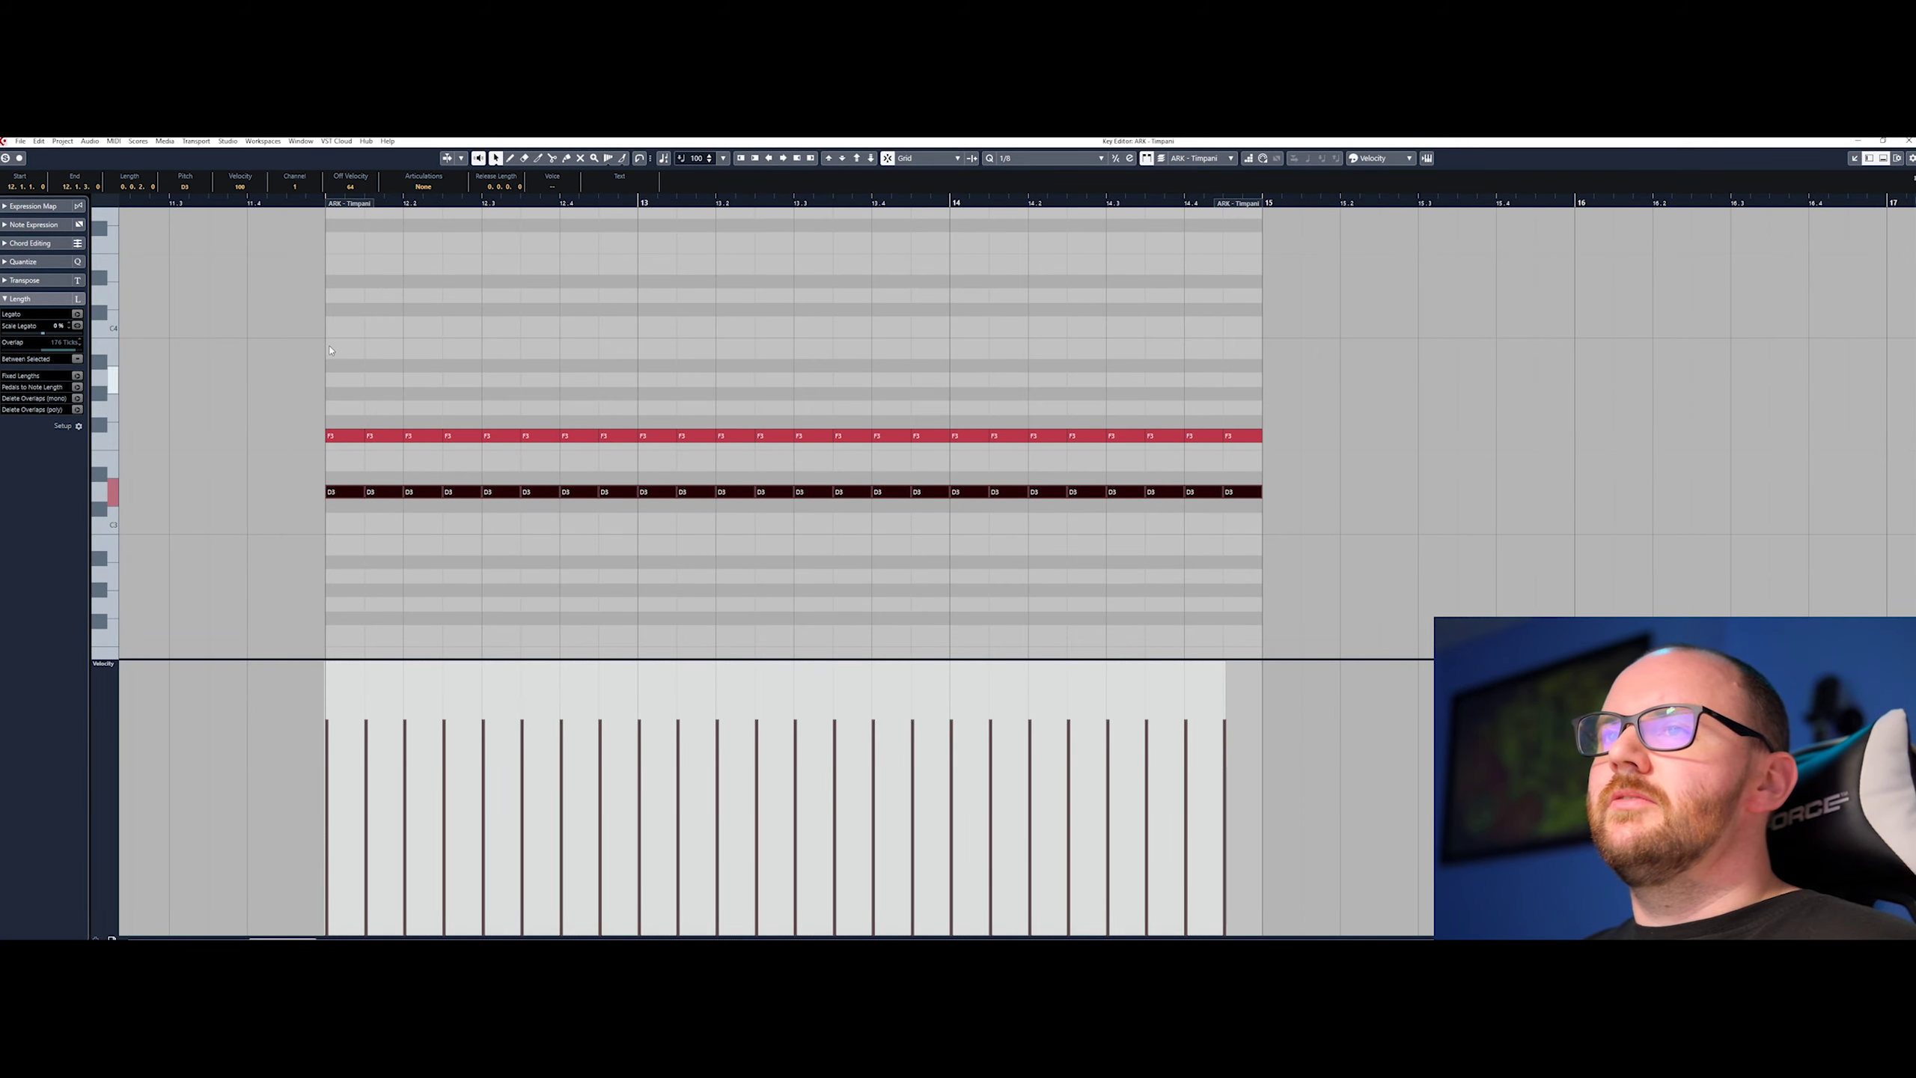
mouse_move(349, 777)
mouse_down()
mouse_move(413, 848)
mouse_move(554, 809)
mouse_move(1126, 833)
mouse_move(1228, 815)
mouse_up()
click(860, 594)
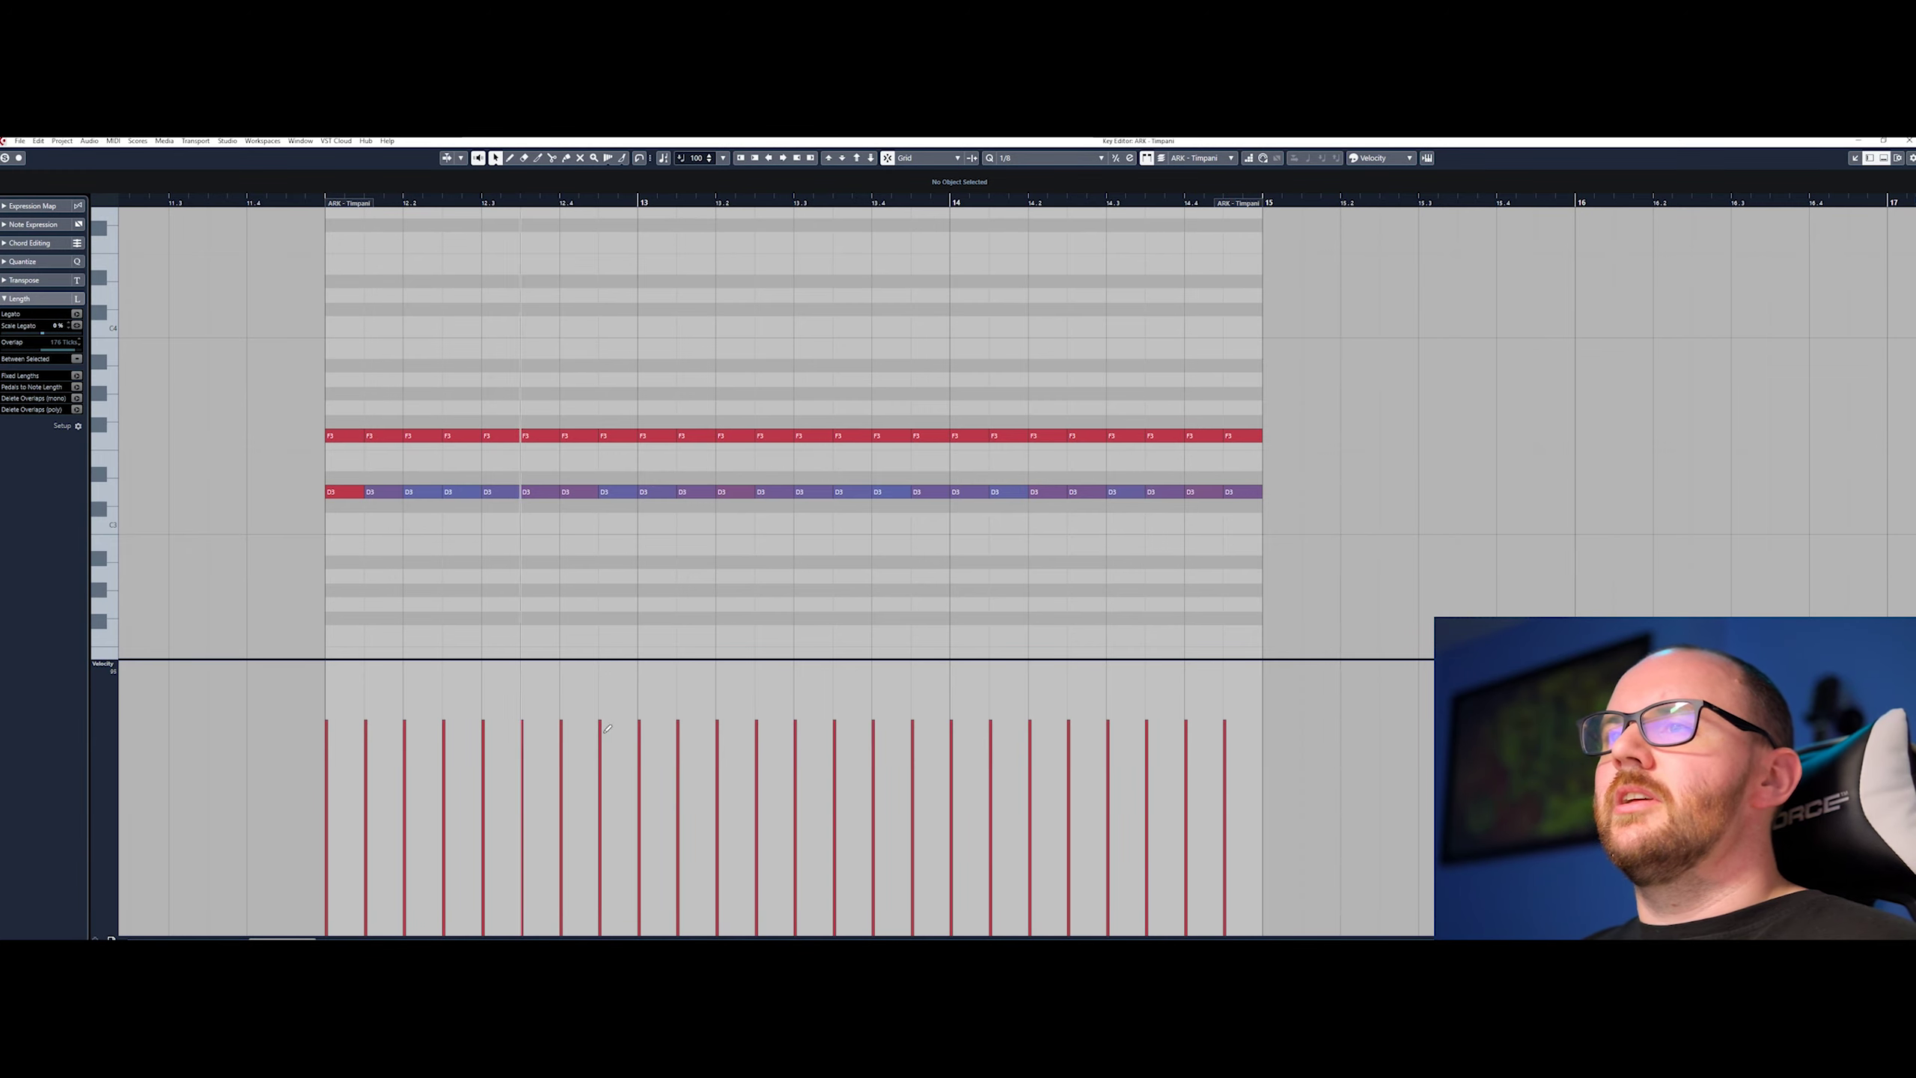
Step: Select only the F3 row, draw a wavy velocity contour for its notes, and clear the selection
drag(1323, 396, 320, 451)
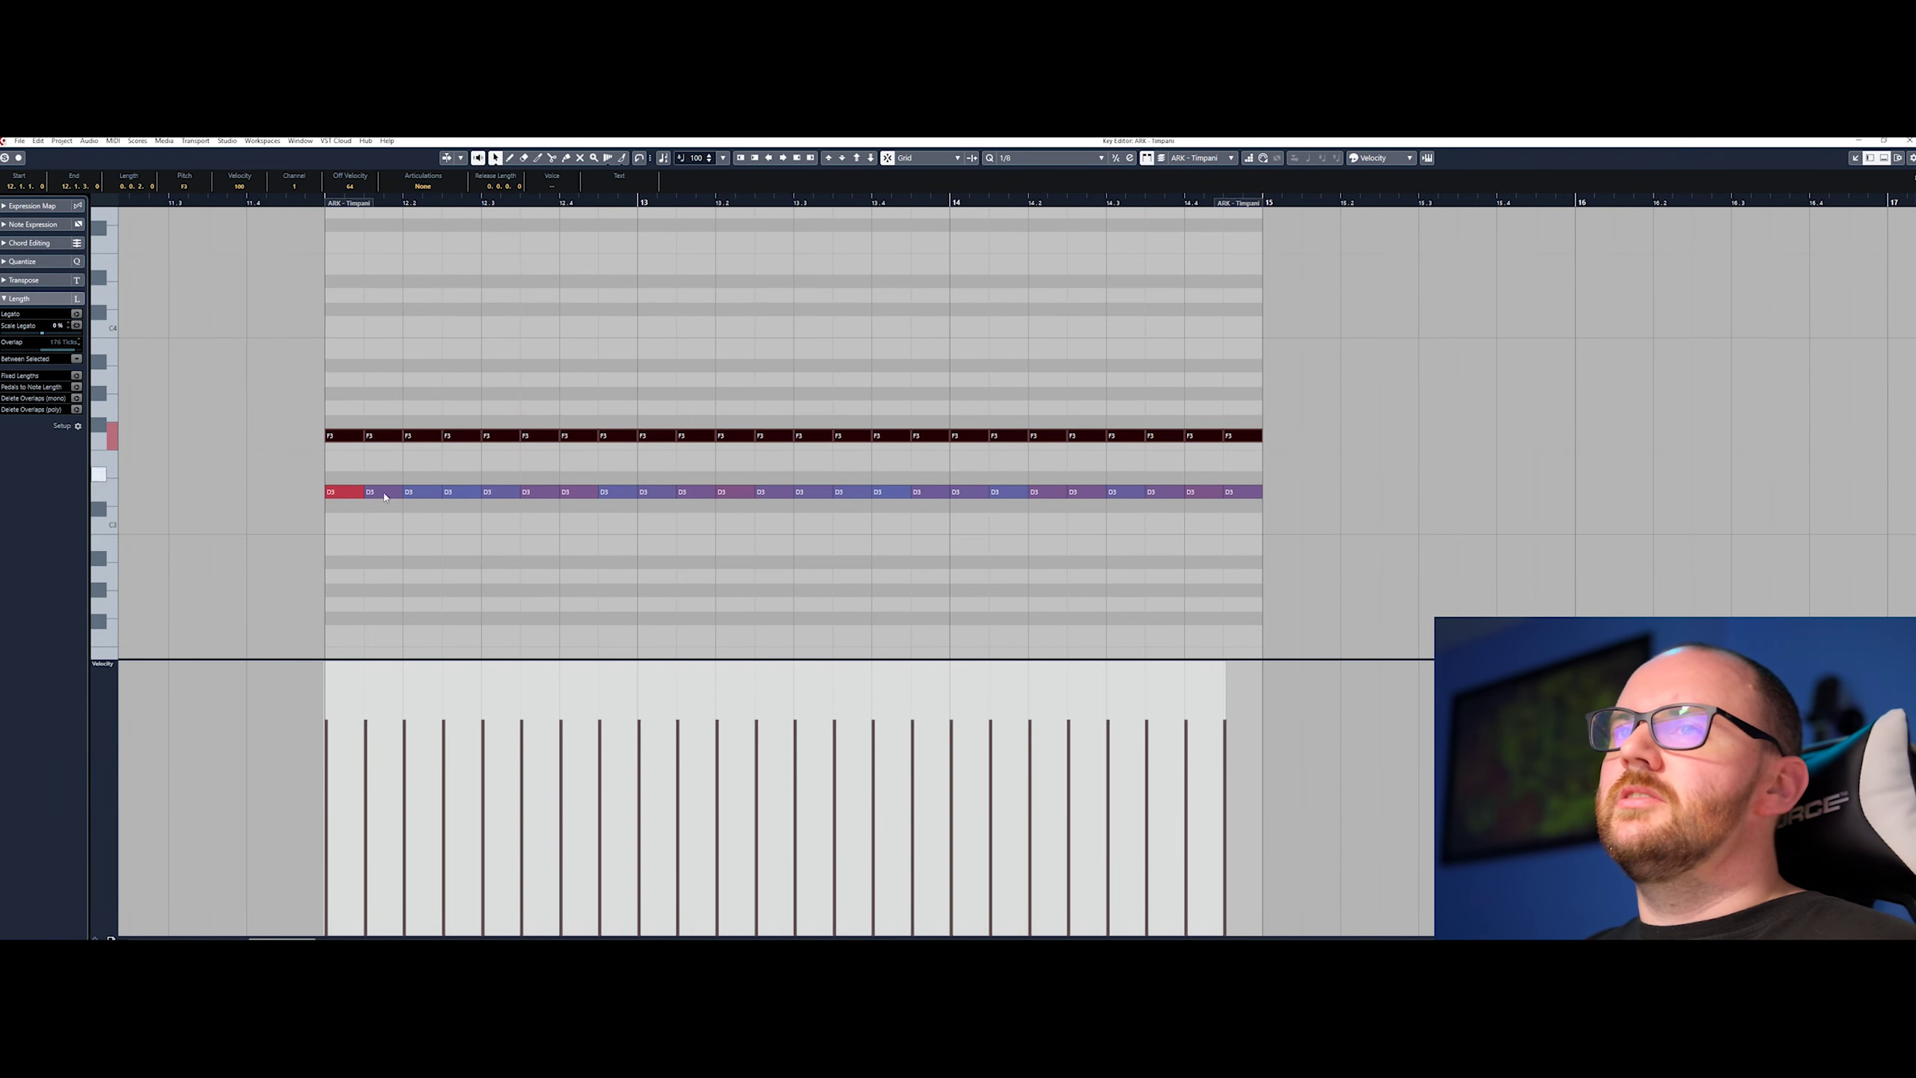
mouse_move(404, 765)
mouse_down()
mouse_move(535, 770)
mouse_move(941, 879)
mouse_move(1228, 760)
mouse_up()
click(1252, 368)
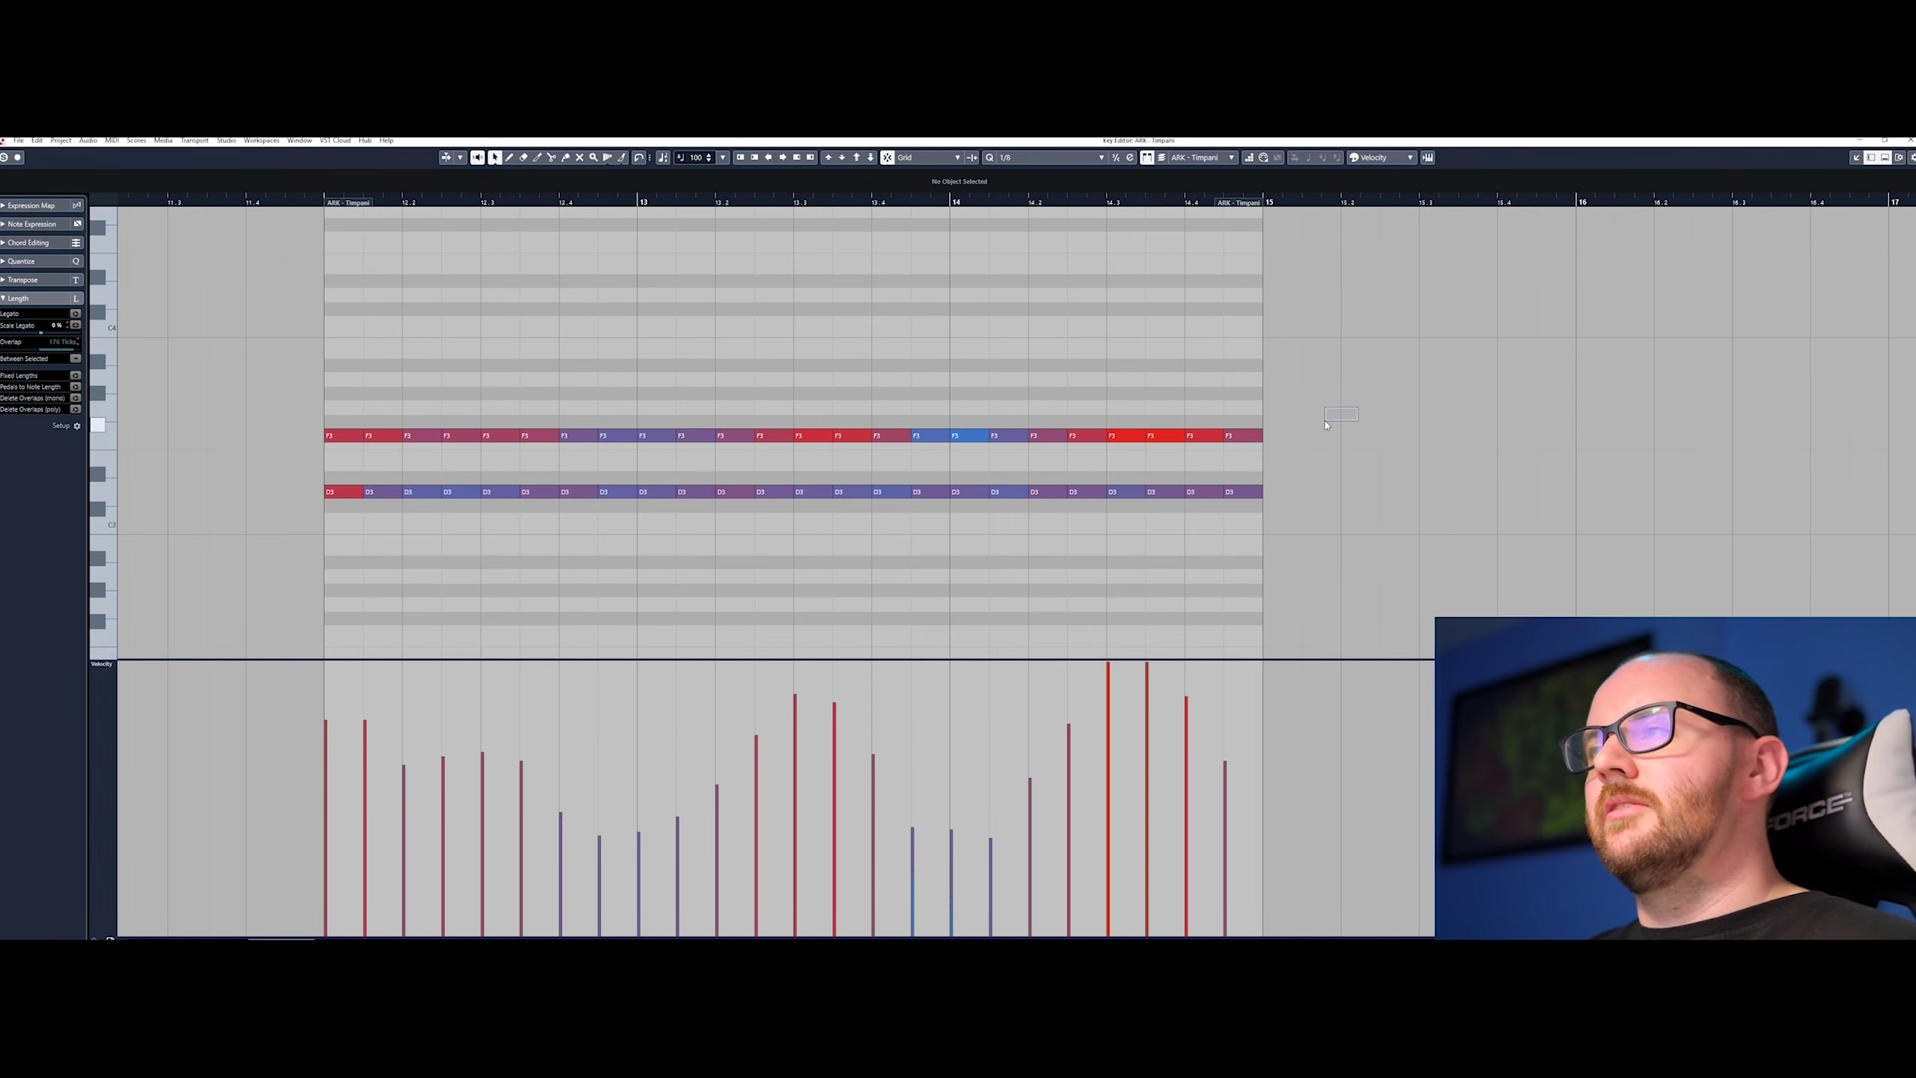
Step: Select both note rows, level their velocities and tilt them into a rising ramp from near minimum to near maximum
drag(1299, 433, 276, 531)
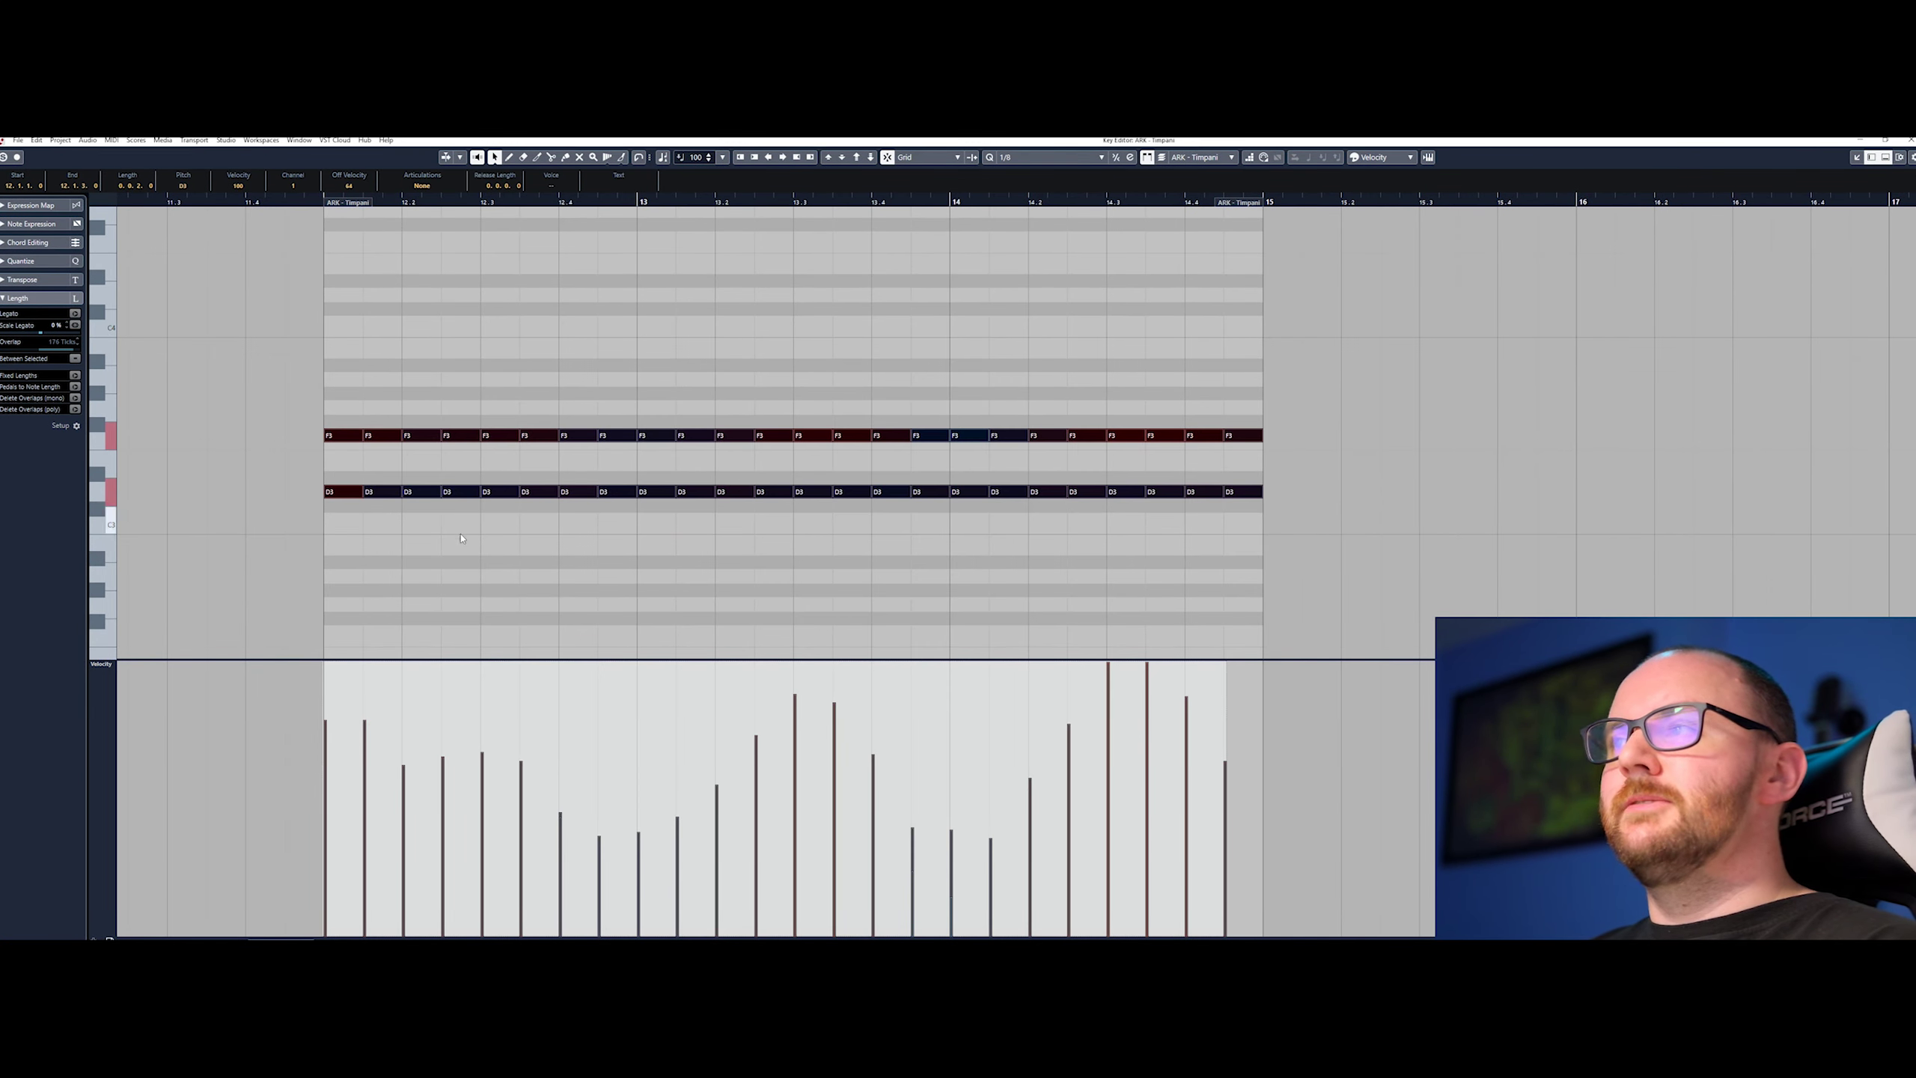
mouse_move(793, 699)
mouse_down()
mouse_move(779, 664)
mouse_move(773, 689)
mouse_up()
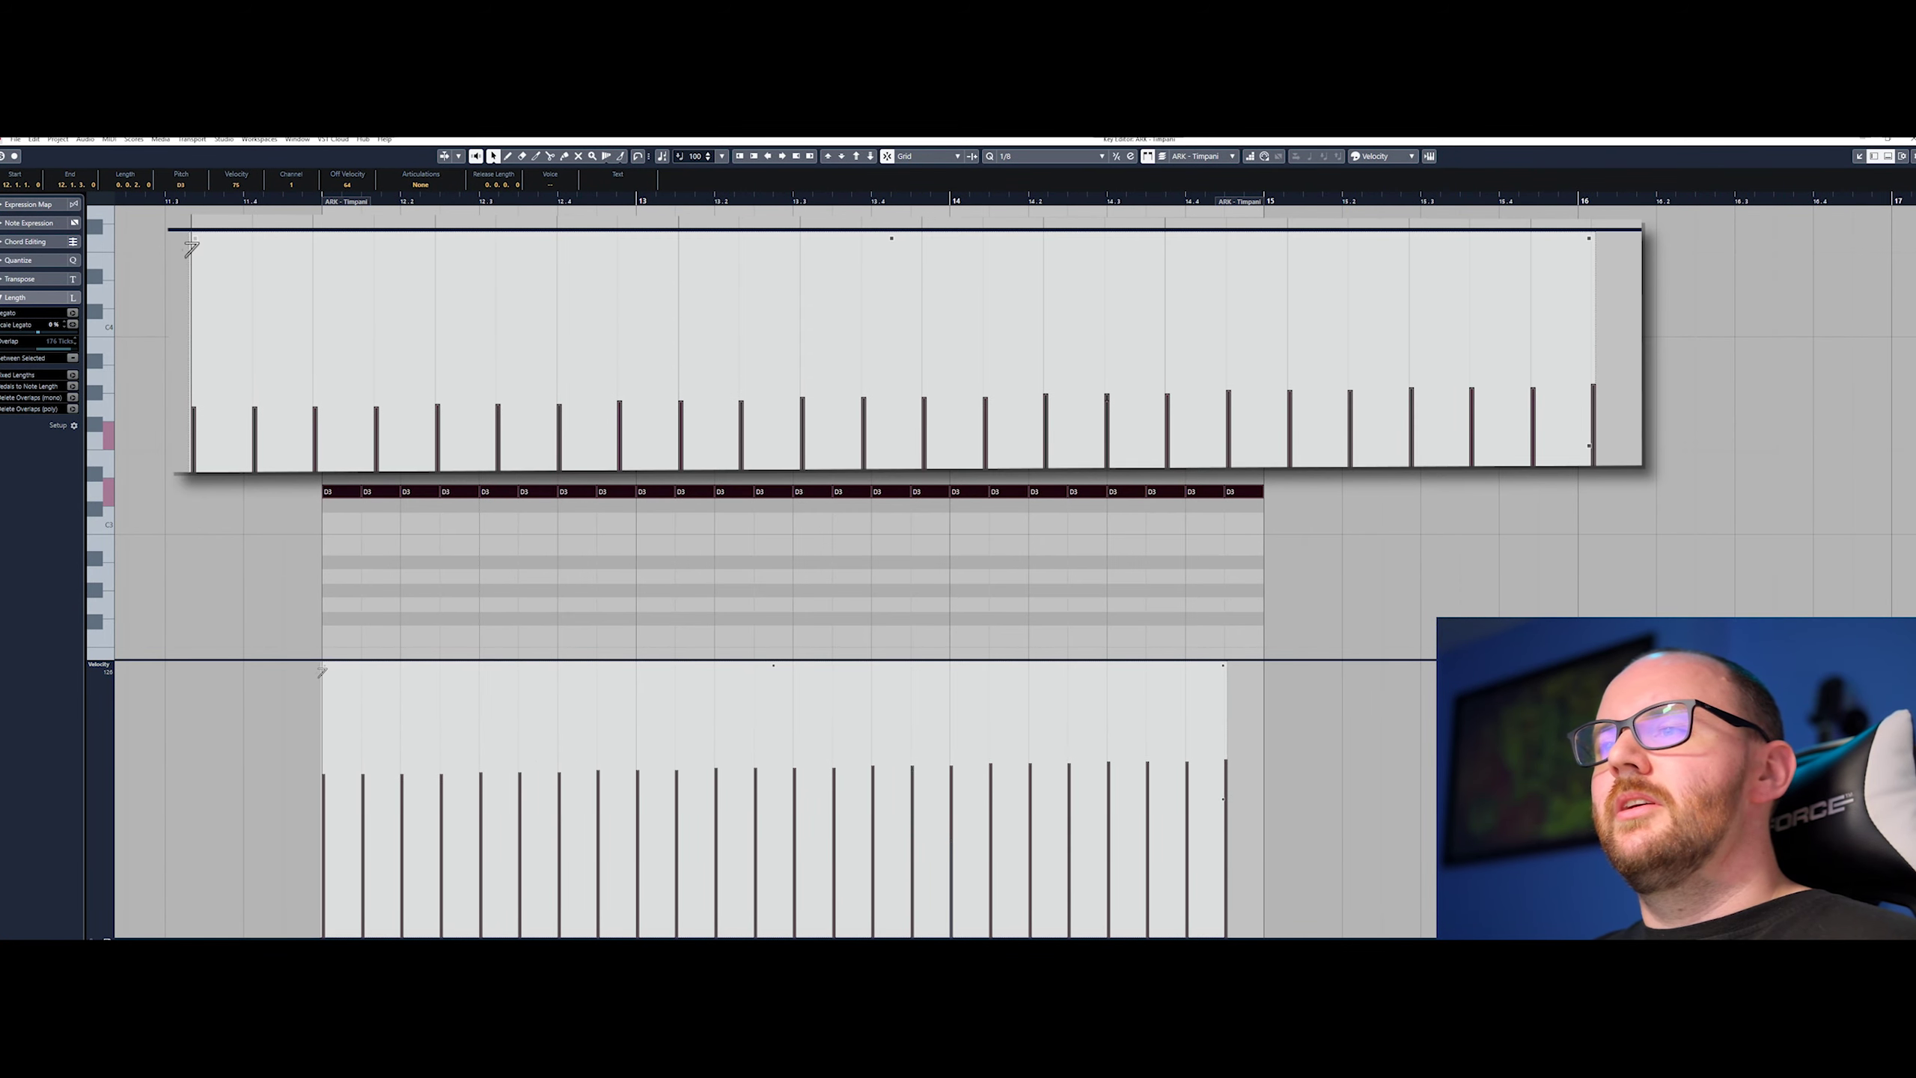
mouse_move(321, 668)
mouse_down()
mouse_move(330, 710)
mouse_move(324, 621)
mouse_move(328, 680)
mouse_move(343, 617)
mouse_move(359, 677)
mouse_up()
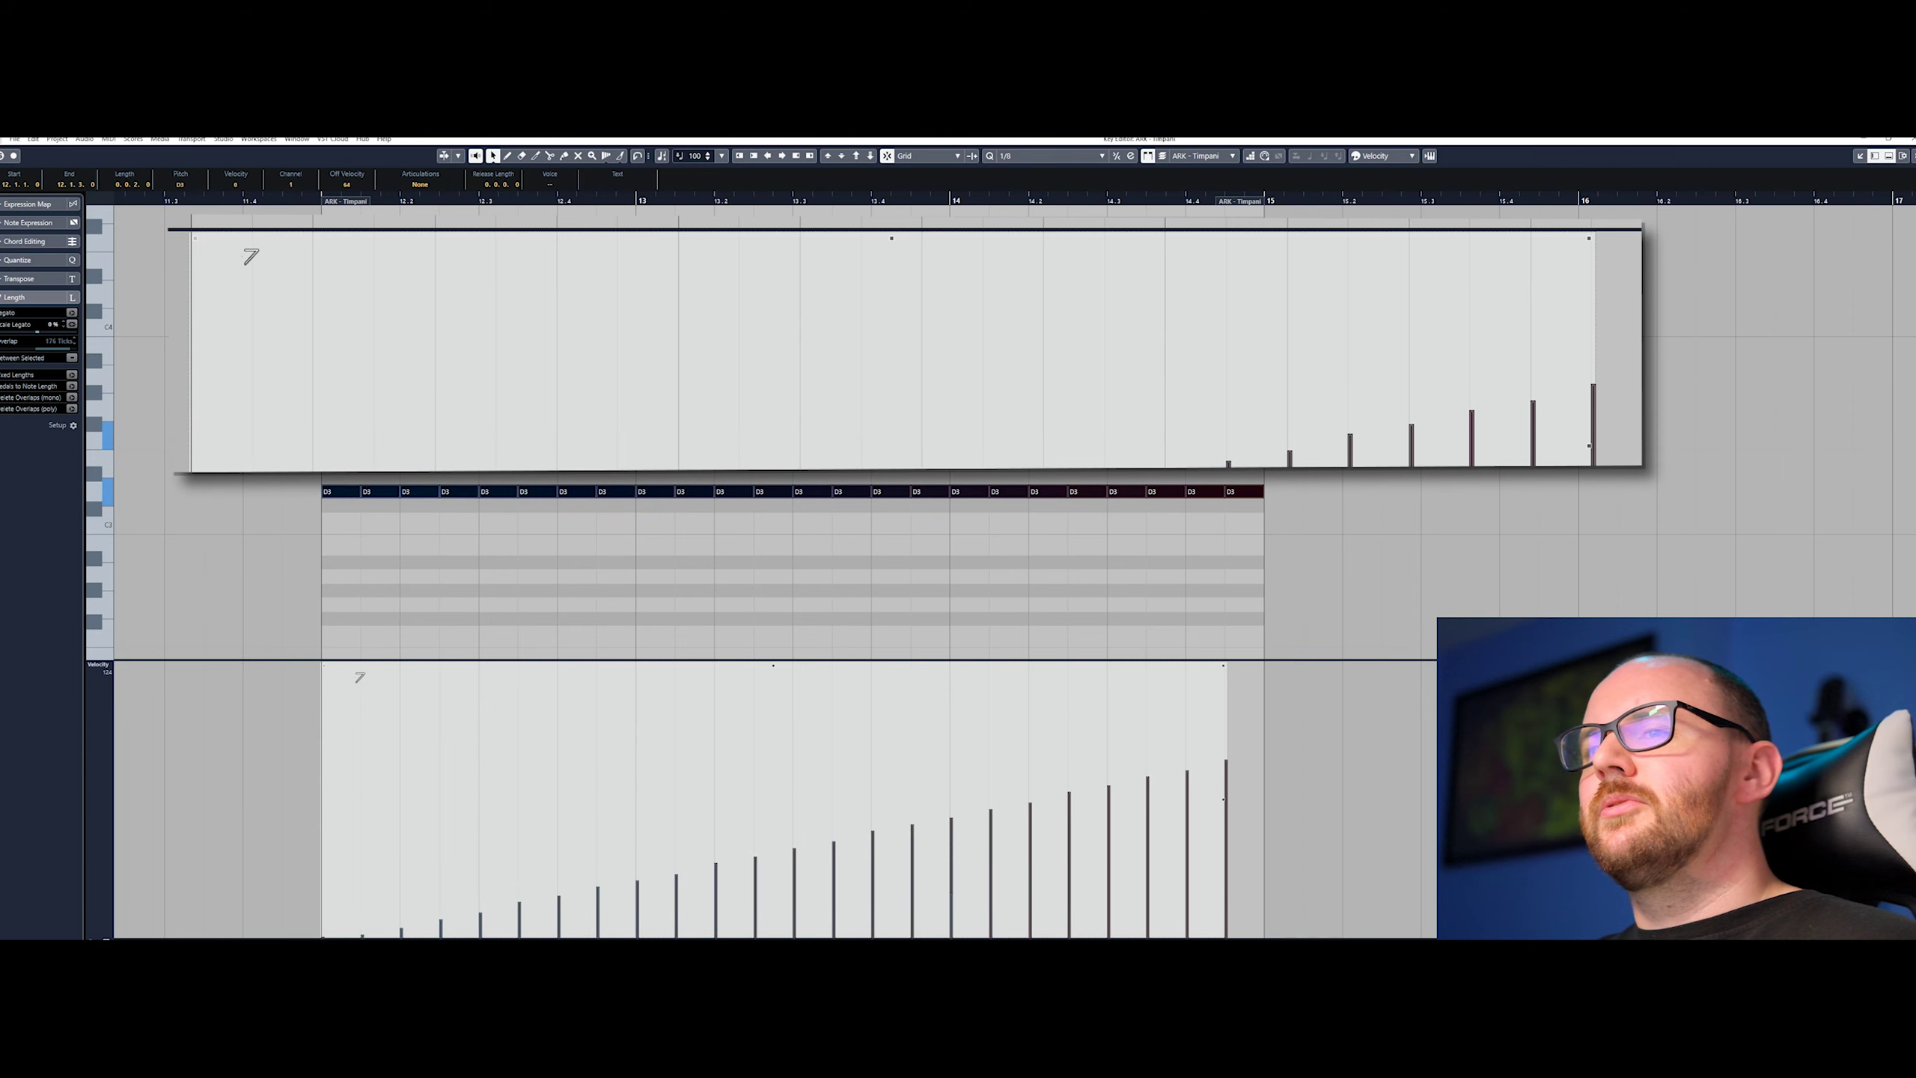
drag(1227, 668, 1226, 647)
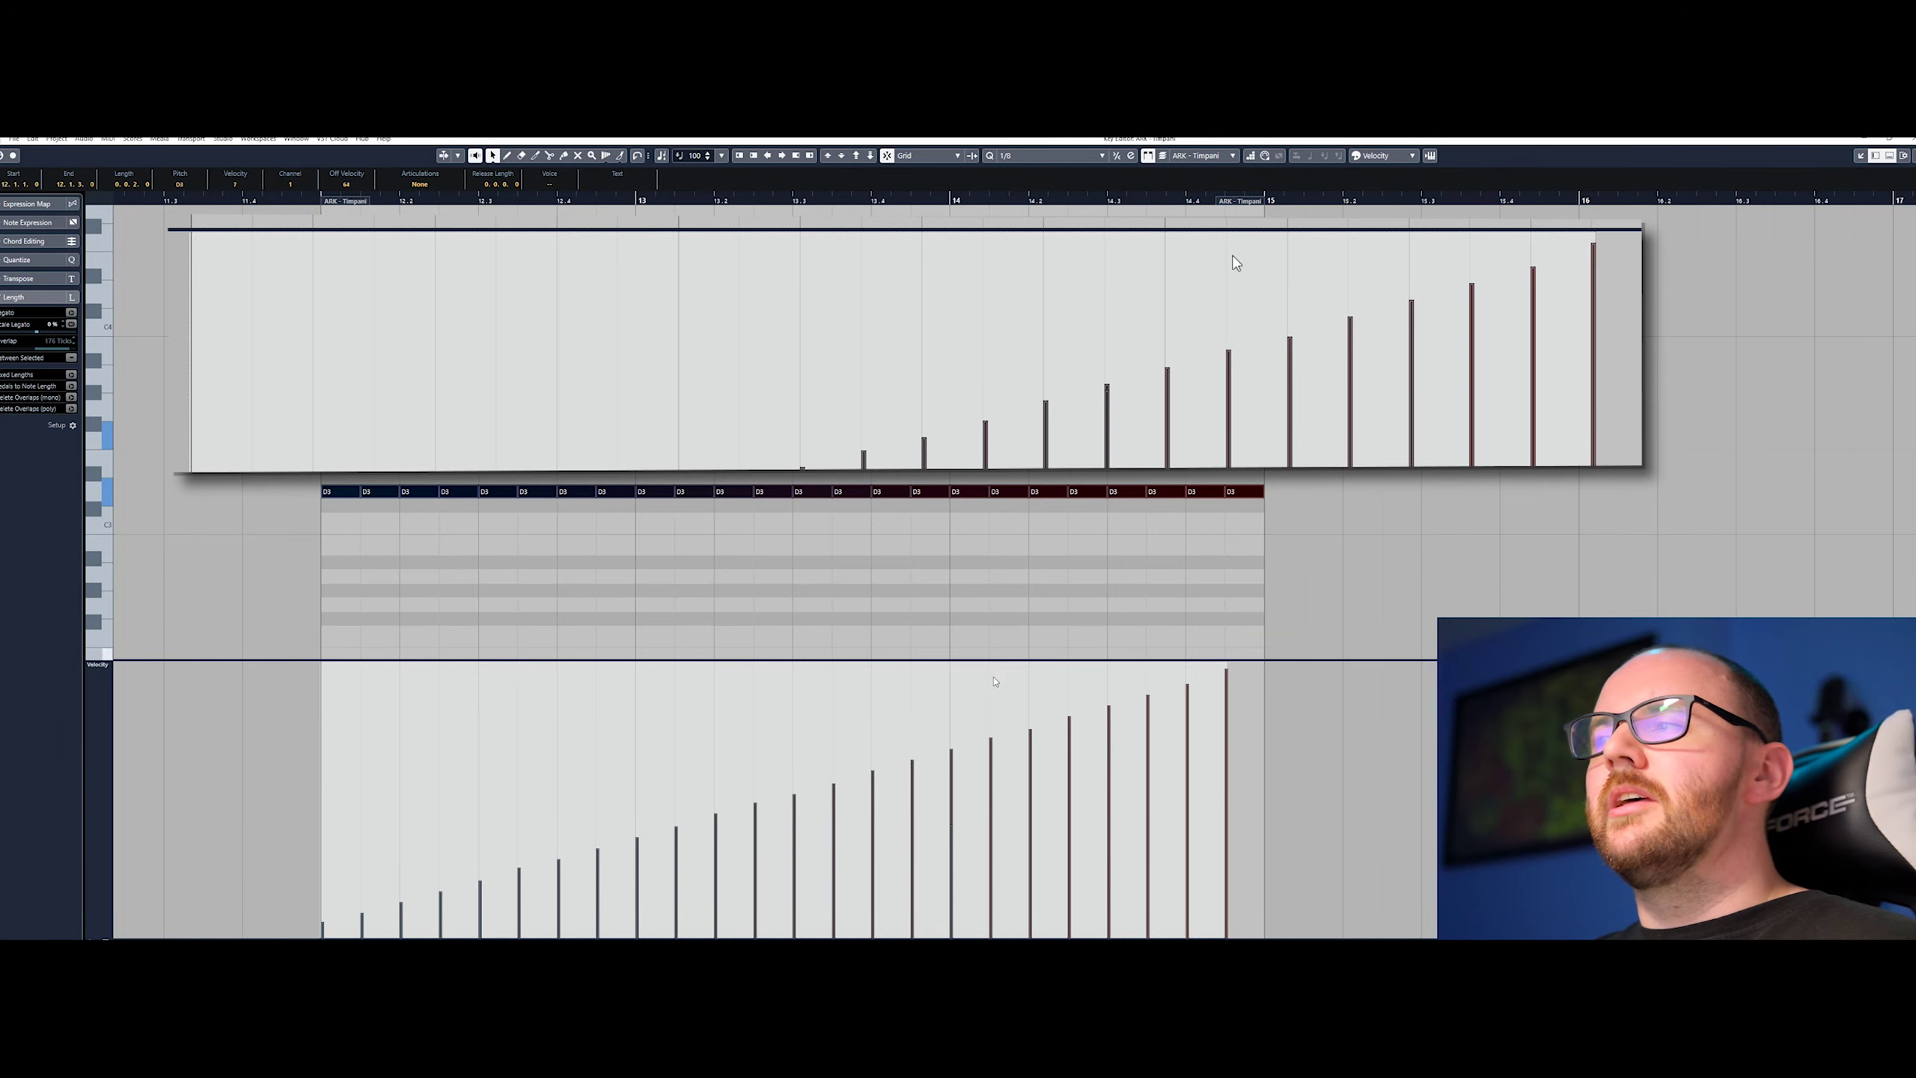
click(960, 491)
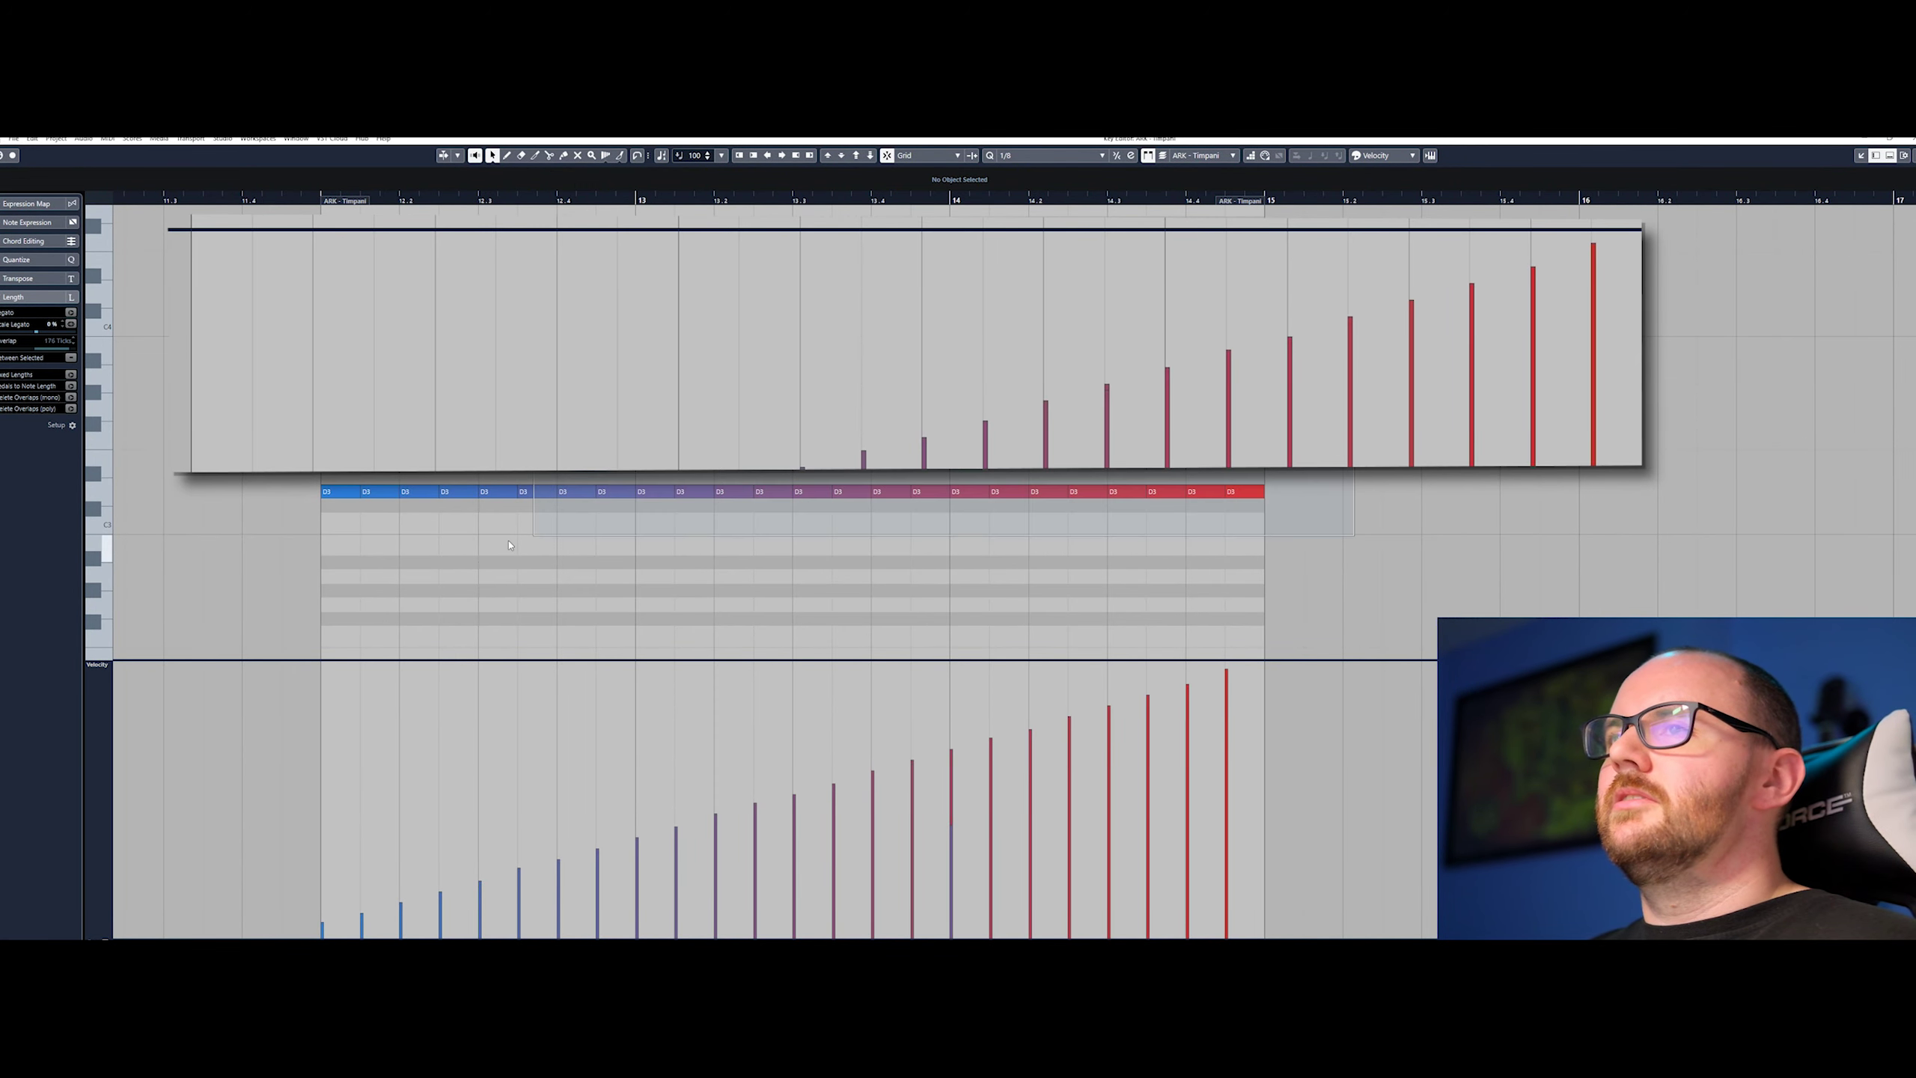
Step: Lower all the notes' velocities to near minimum, and tilt them into a falling ramp starting high at bar 12
key(ctrl+a)
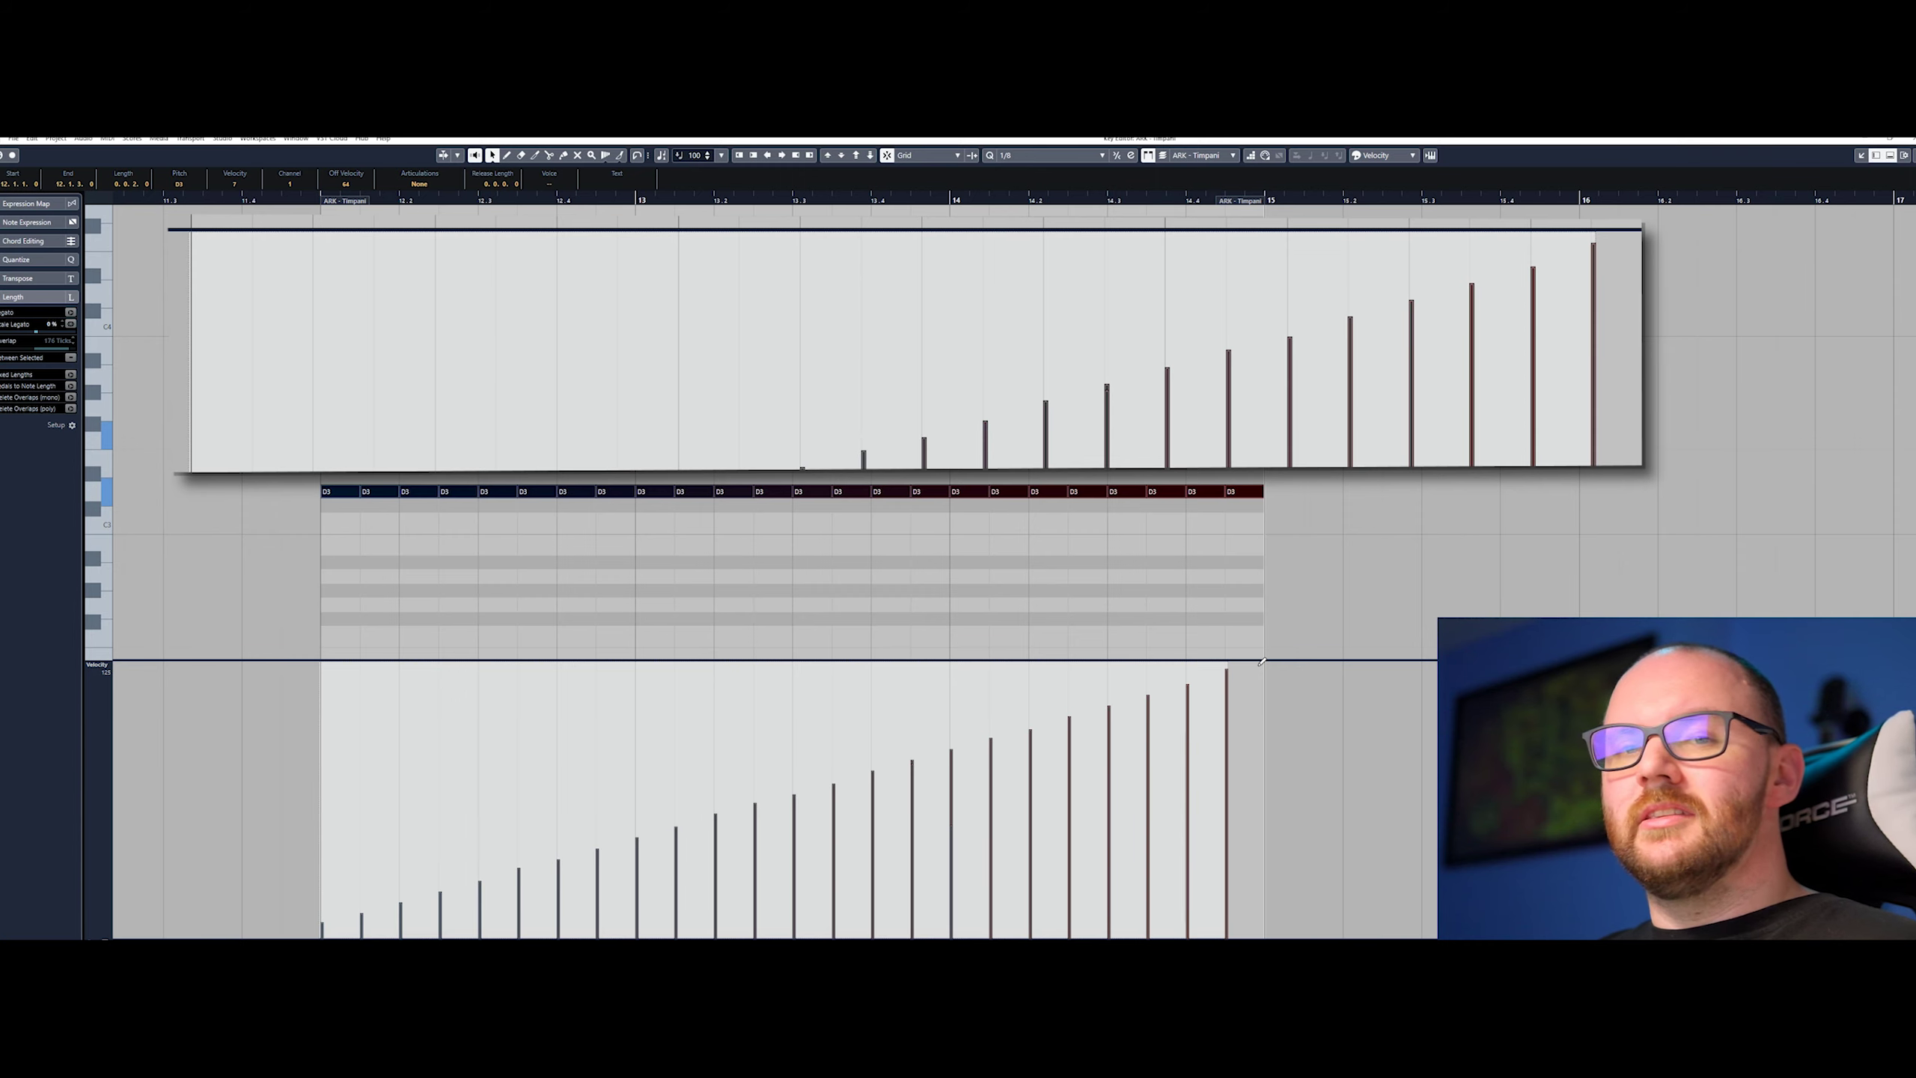
drag(1225, 667, 1211, 728)
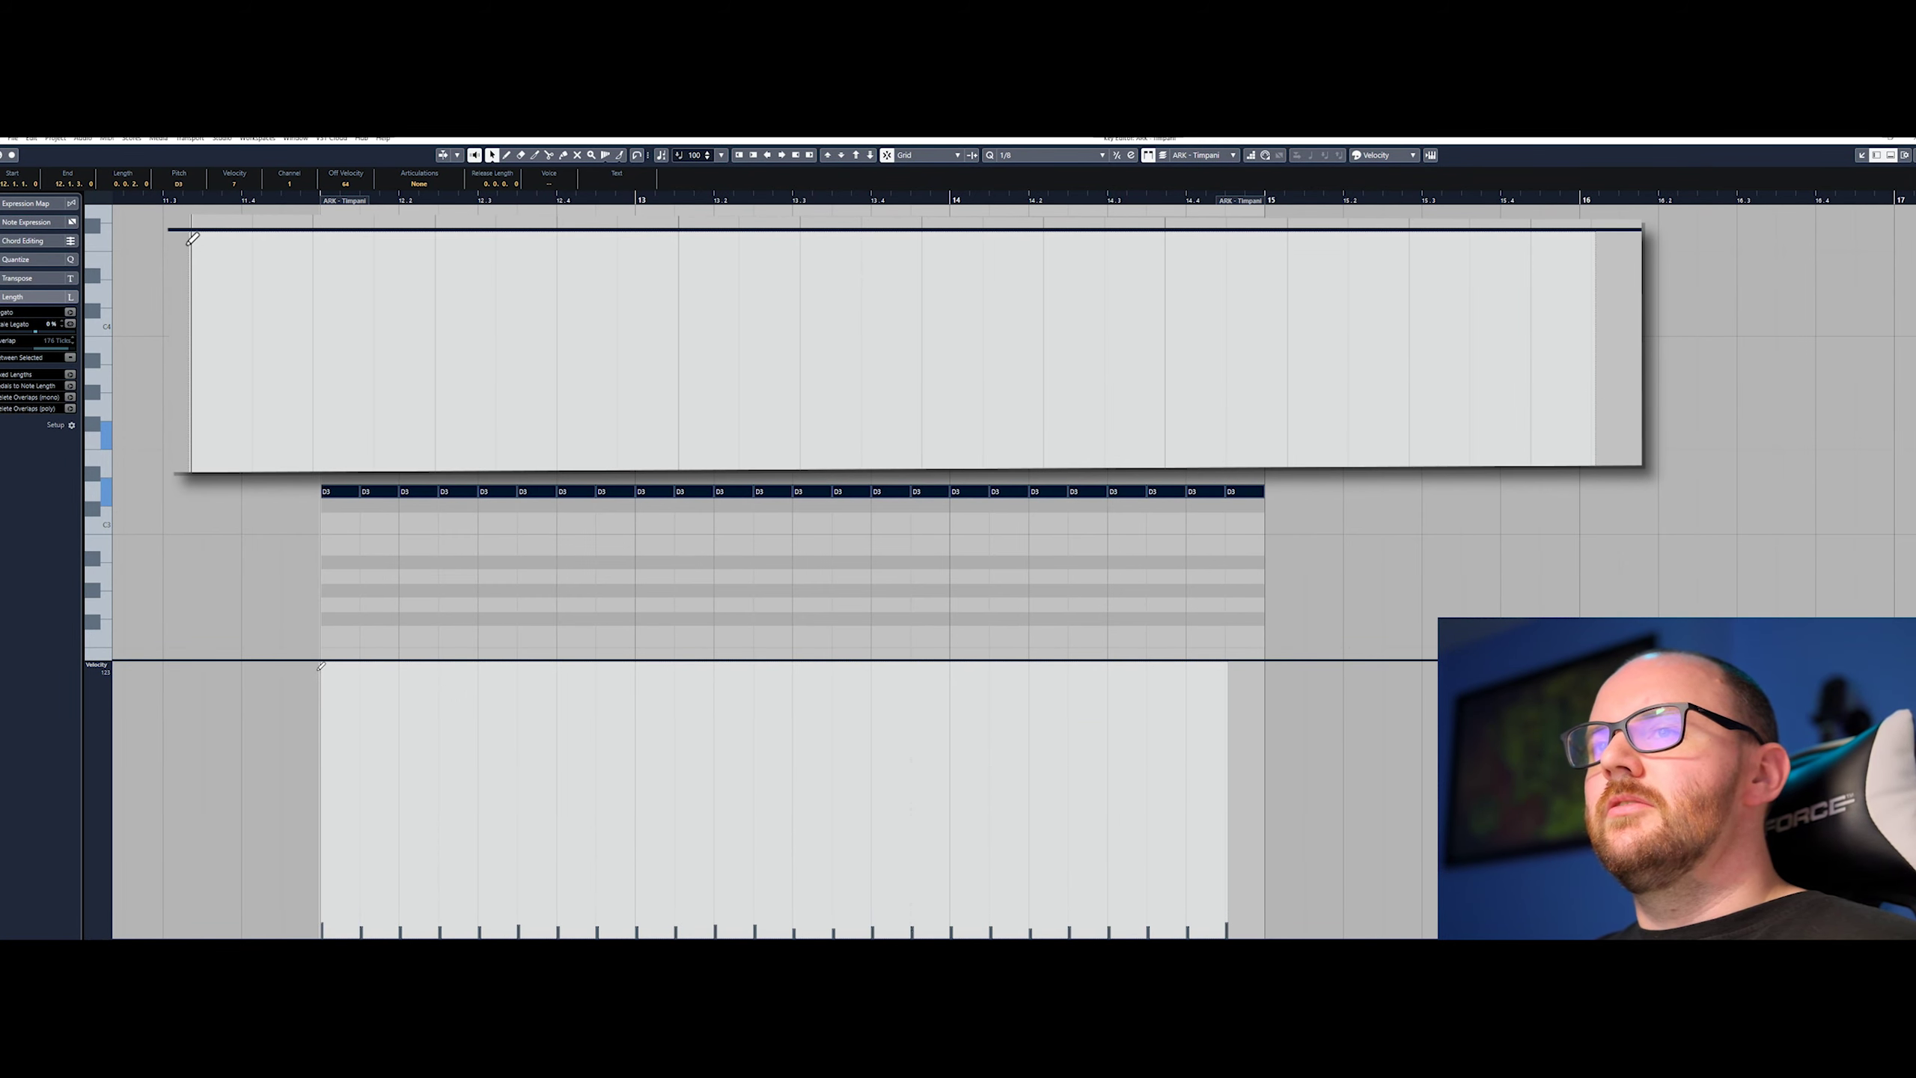
drag(314, 667, 1227, 920)
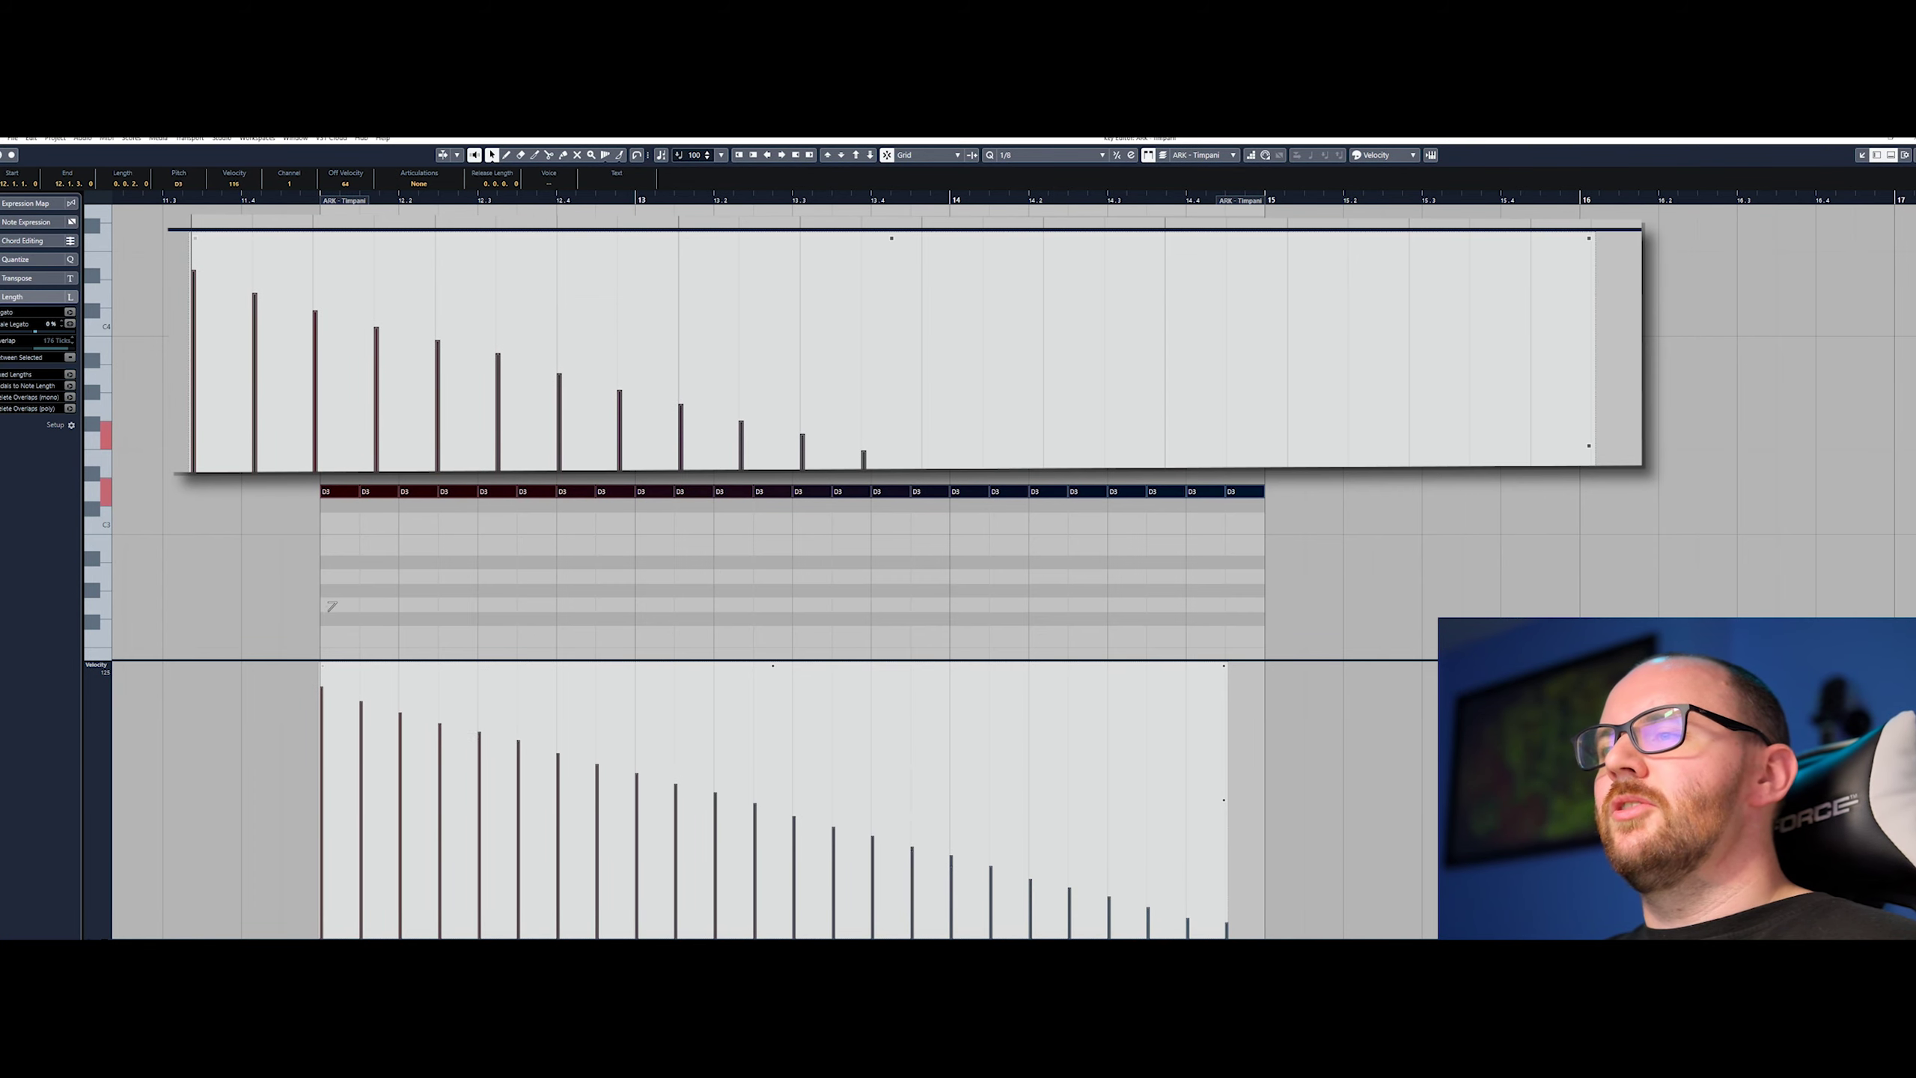
click(486, 544)
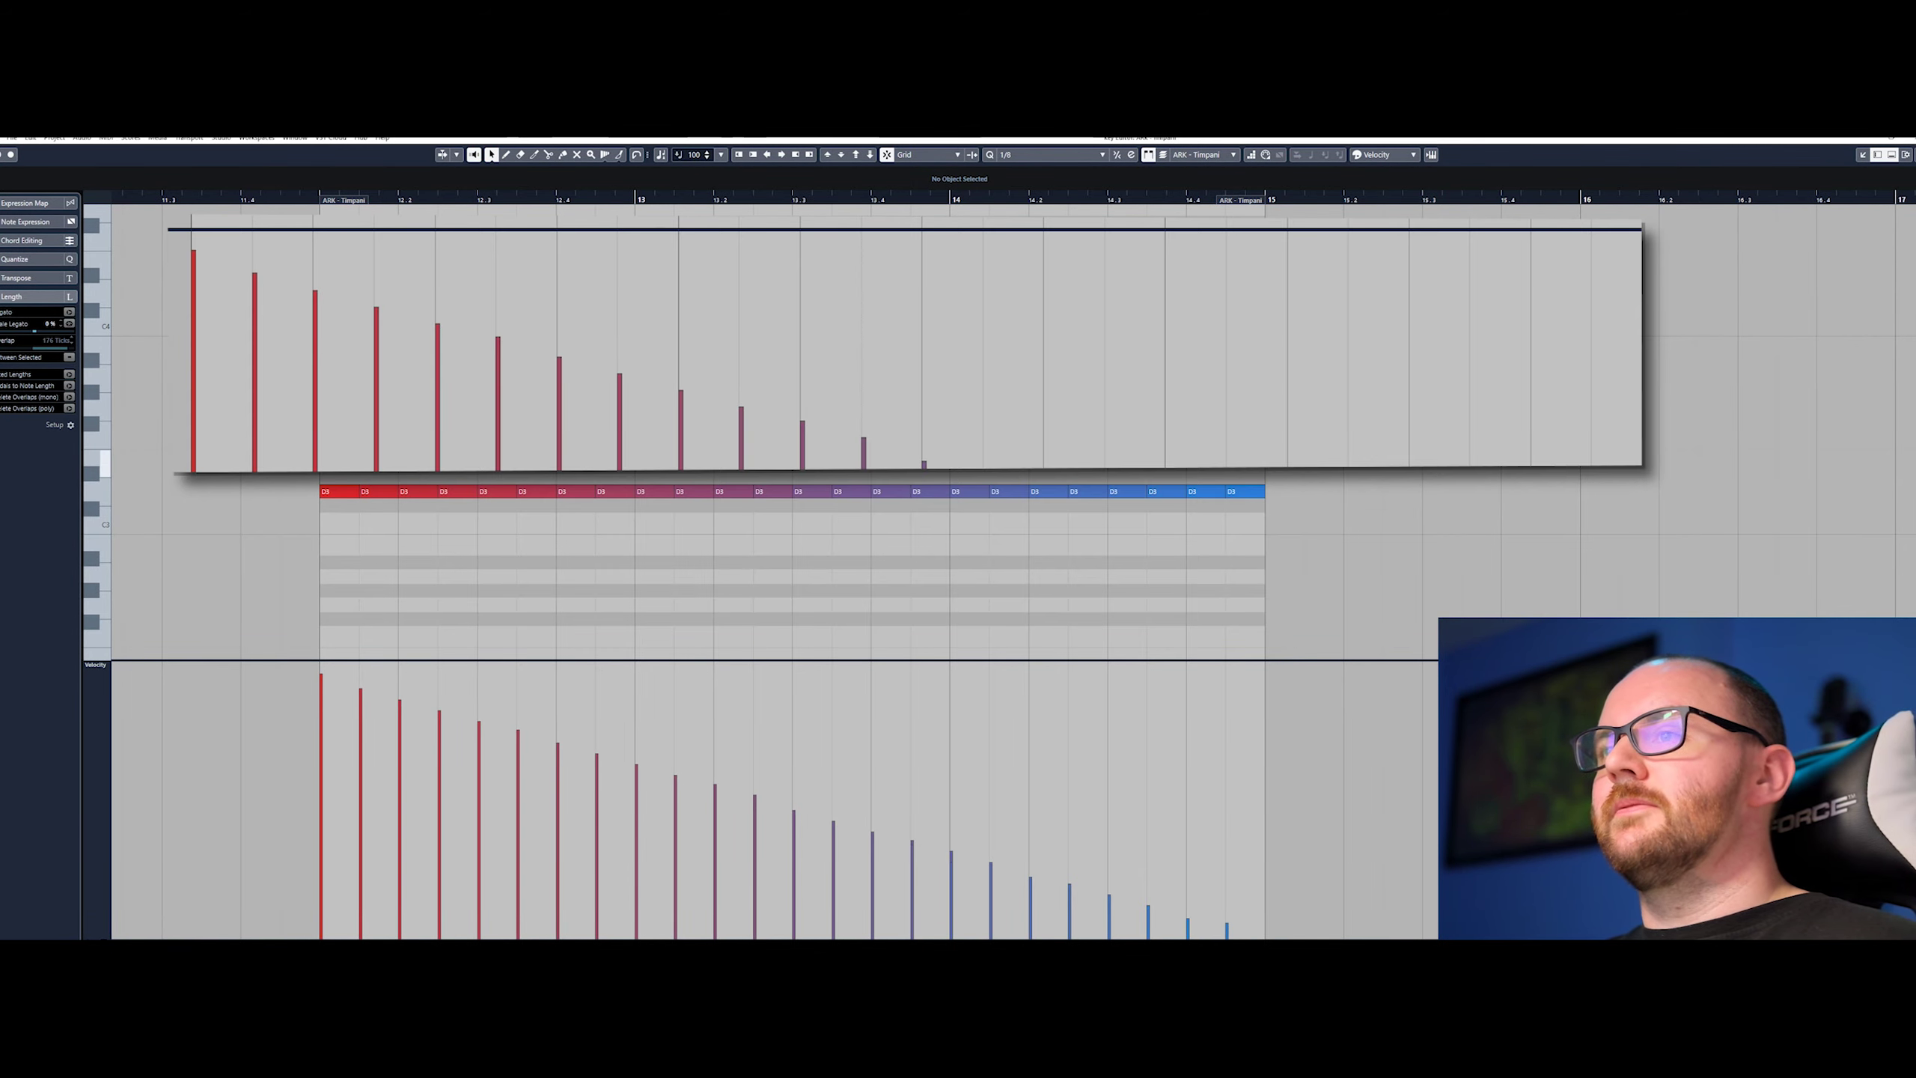
Step: Select all the notes, level their velocities to one uniform mid-high height, and clear the selection
key(ctrl+a)
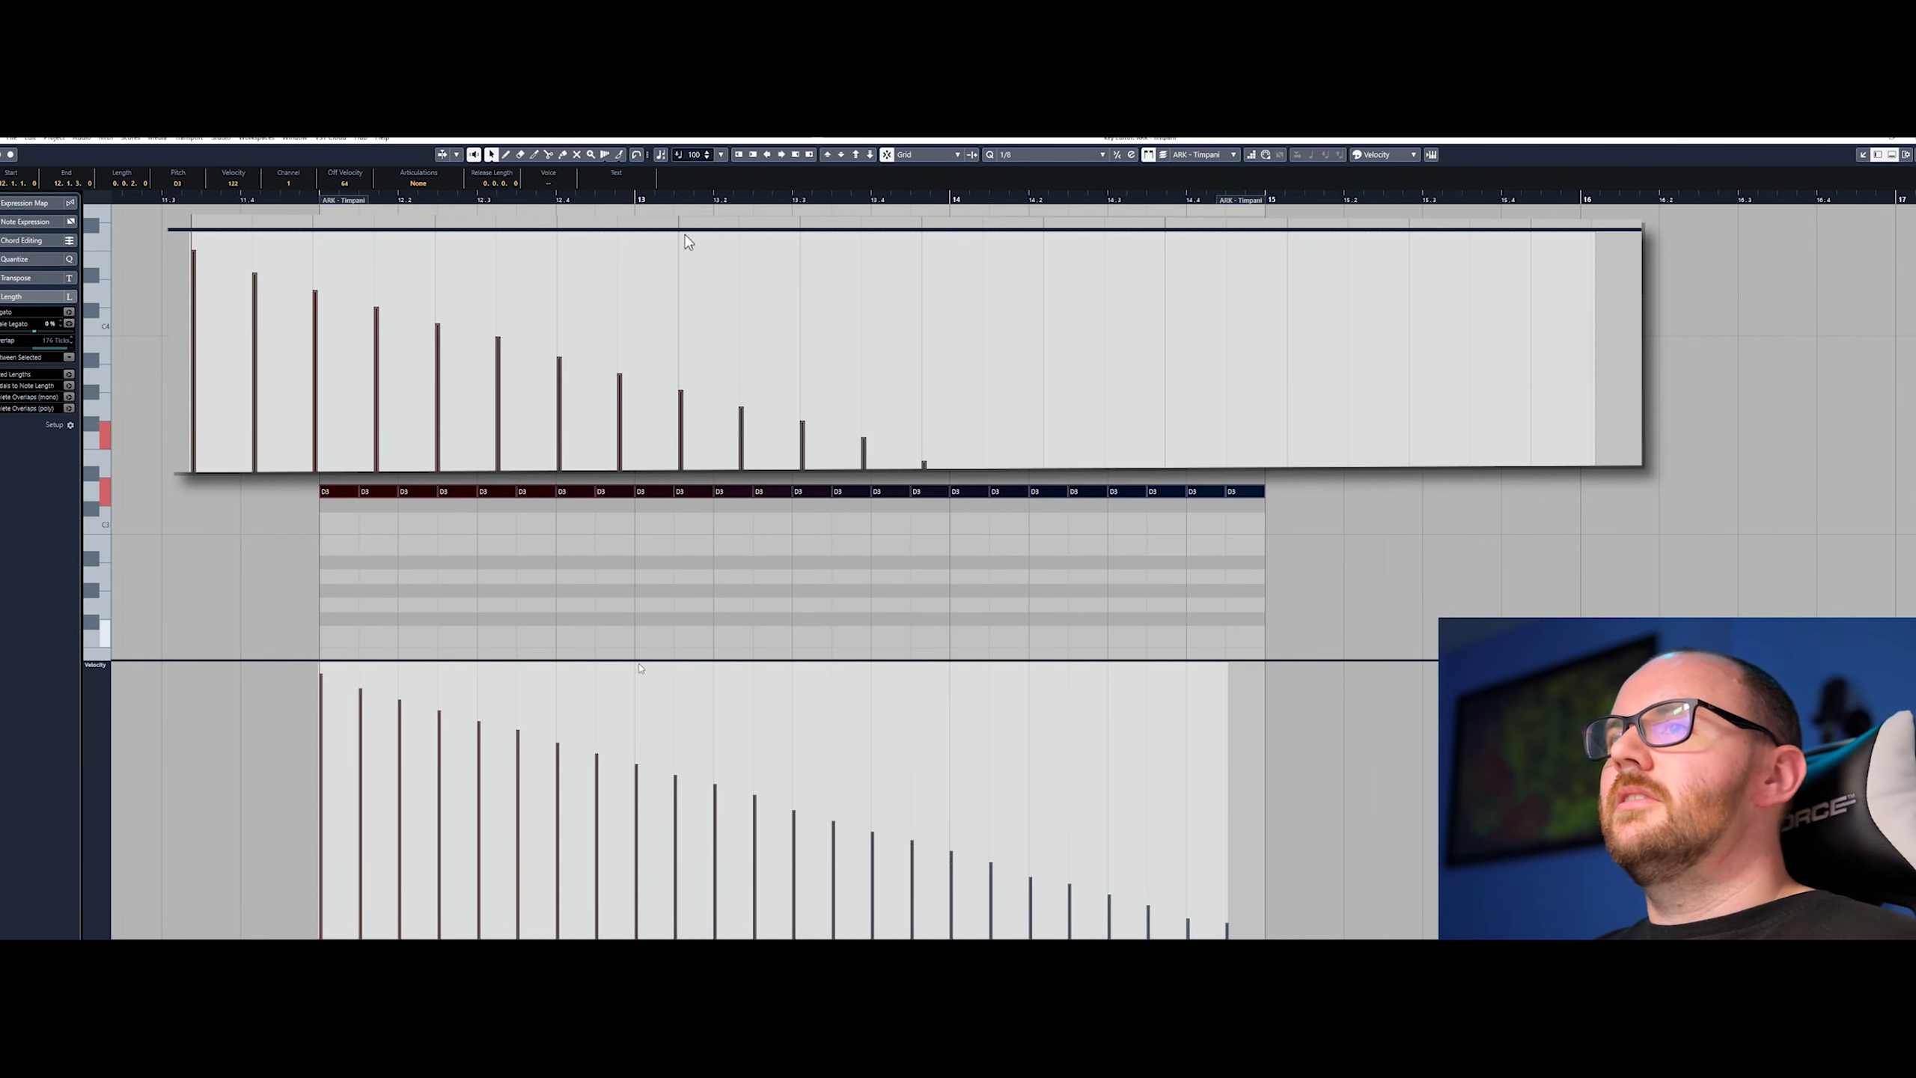
drag(641, 668, 770, 686)
click(822, 606)
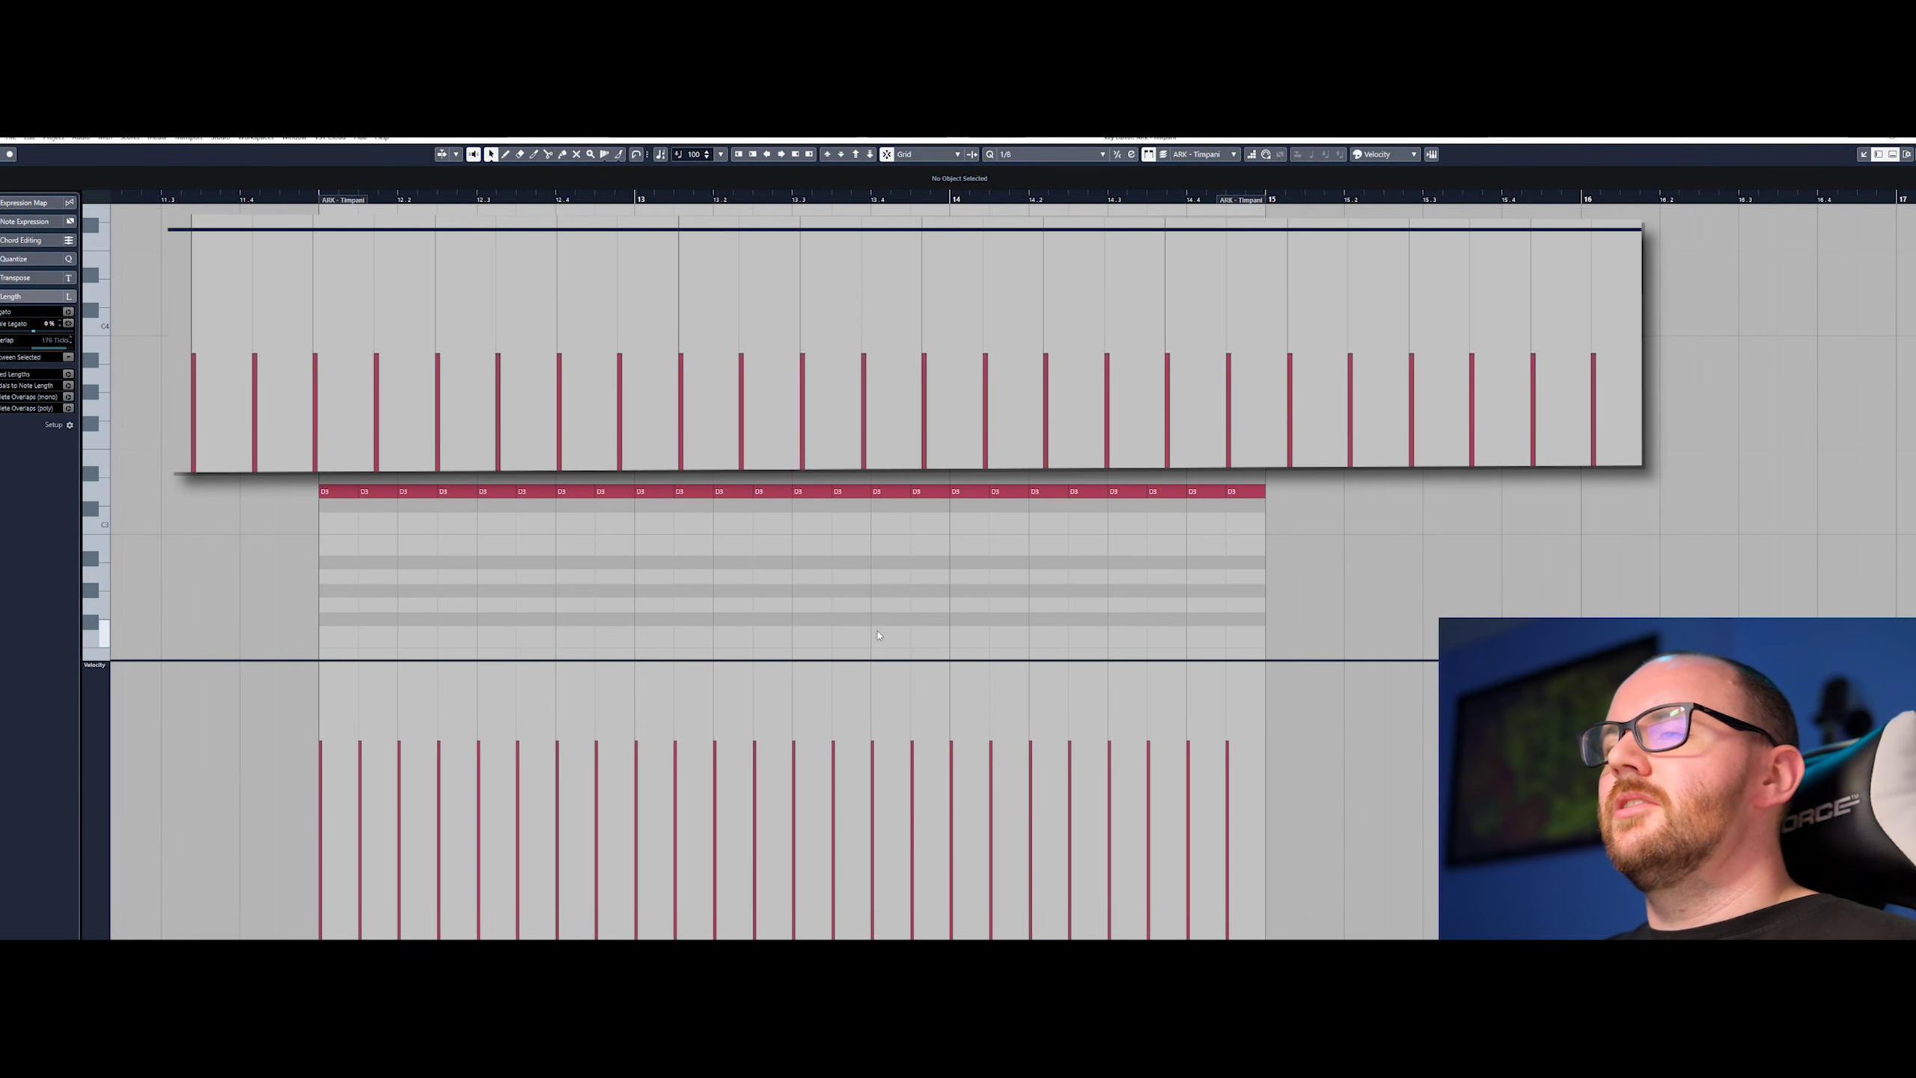
Step: Draw slightly uneven velocities across both rows, and scale them all vertically down, up and slightly down again
mouse_move(321, 743)
mouse_down()
mouse_move(1072, 728)
mouse_move(1177, 759)
mouse_move(1227, 730)
mouse_up()
key(ctrl+a)
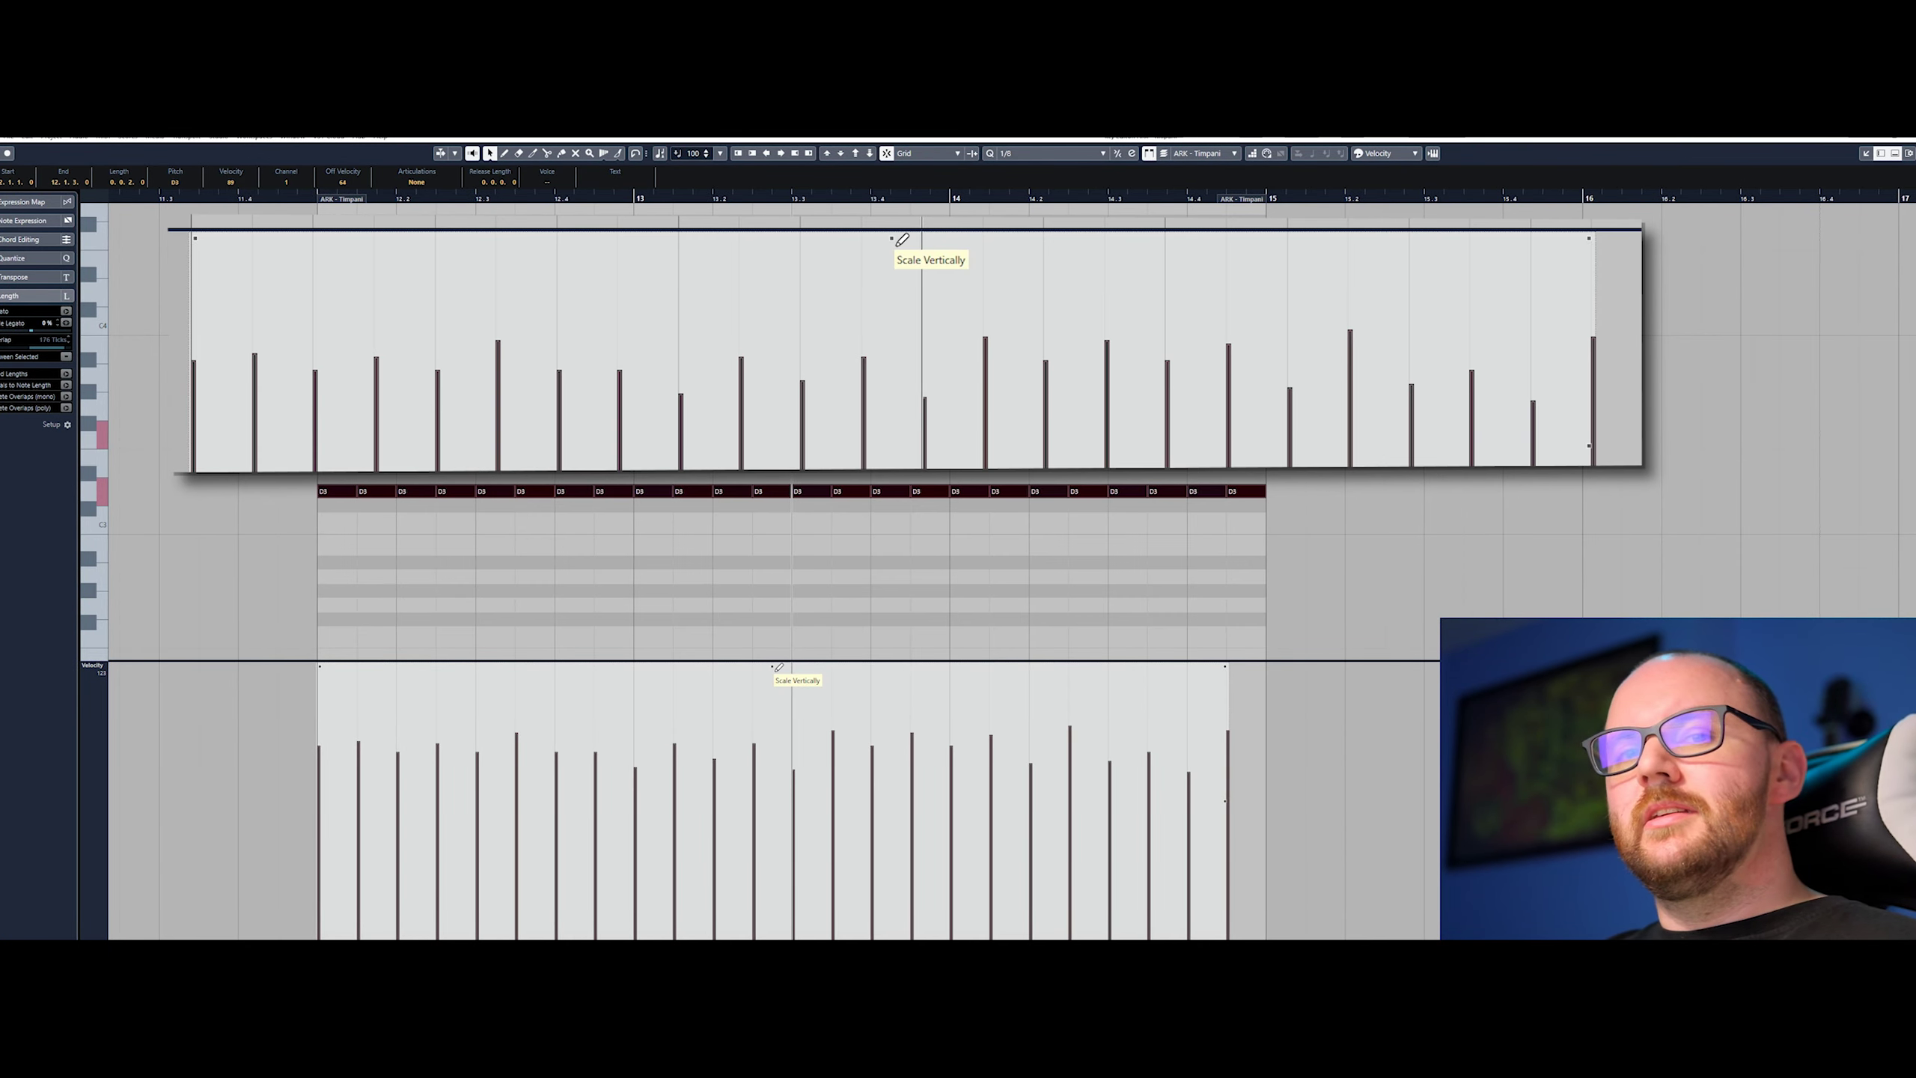
mouse_move(769, 664)
mouse_down()
mouse_move(768, 717)
mouse_move(778, 647)
mouse_move(786, 707)
mouse_move(796, 651)
mouse_move(803, 691)
mouse_up()
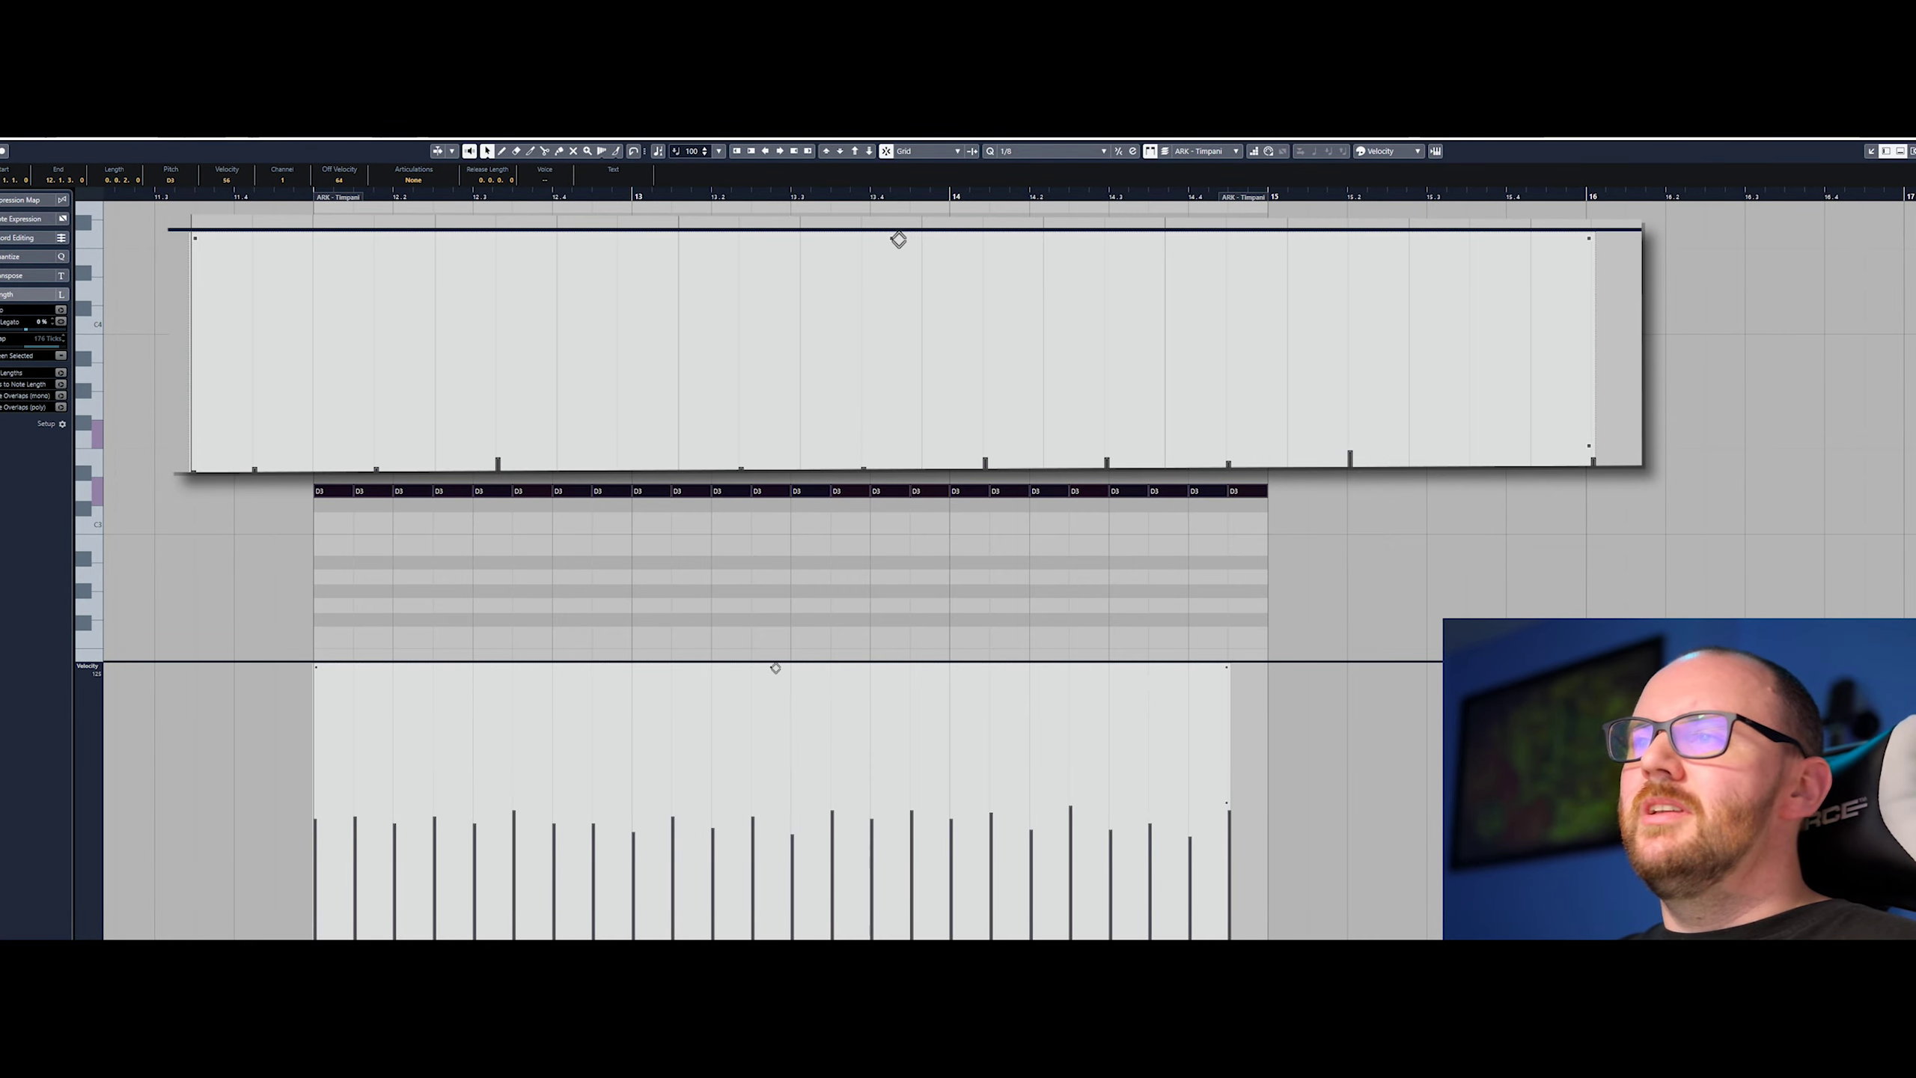
drag(776, 668, 876, 649)
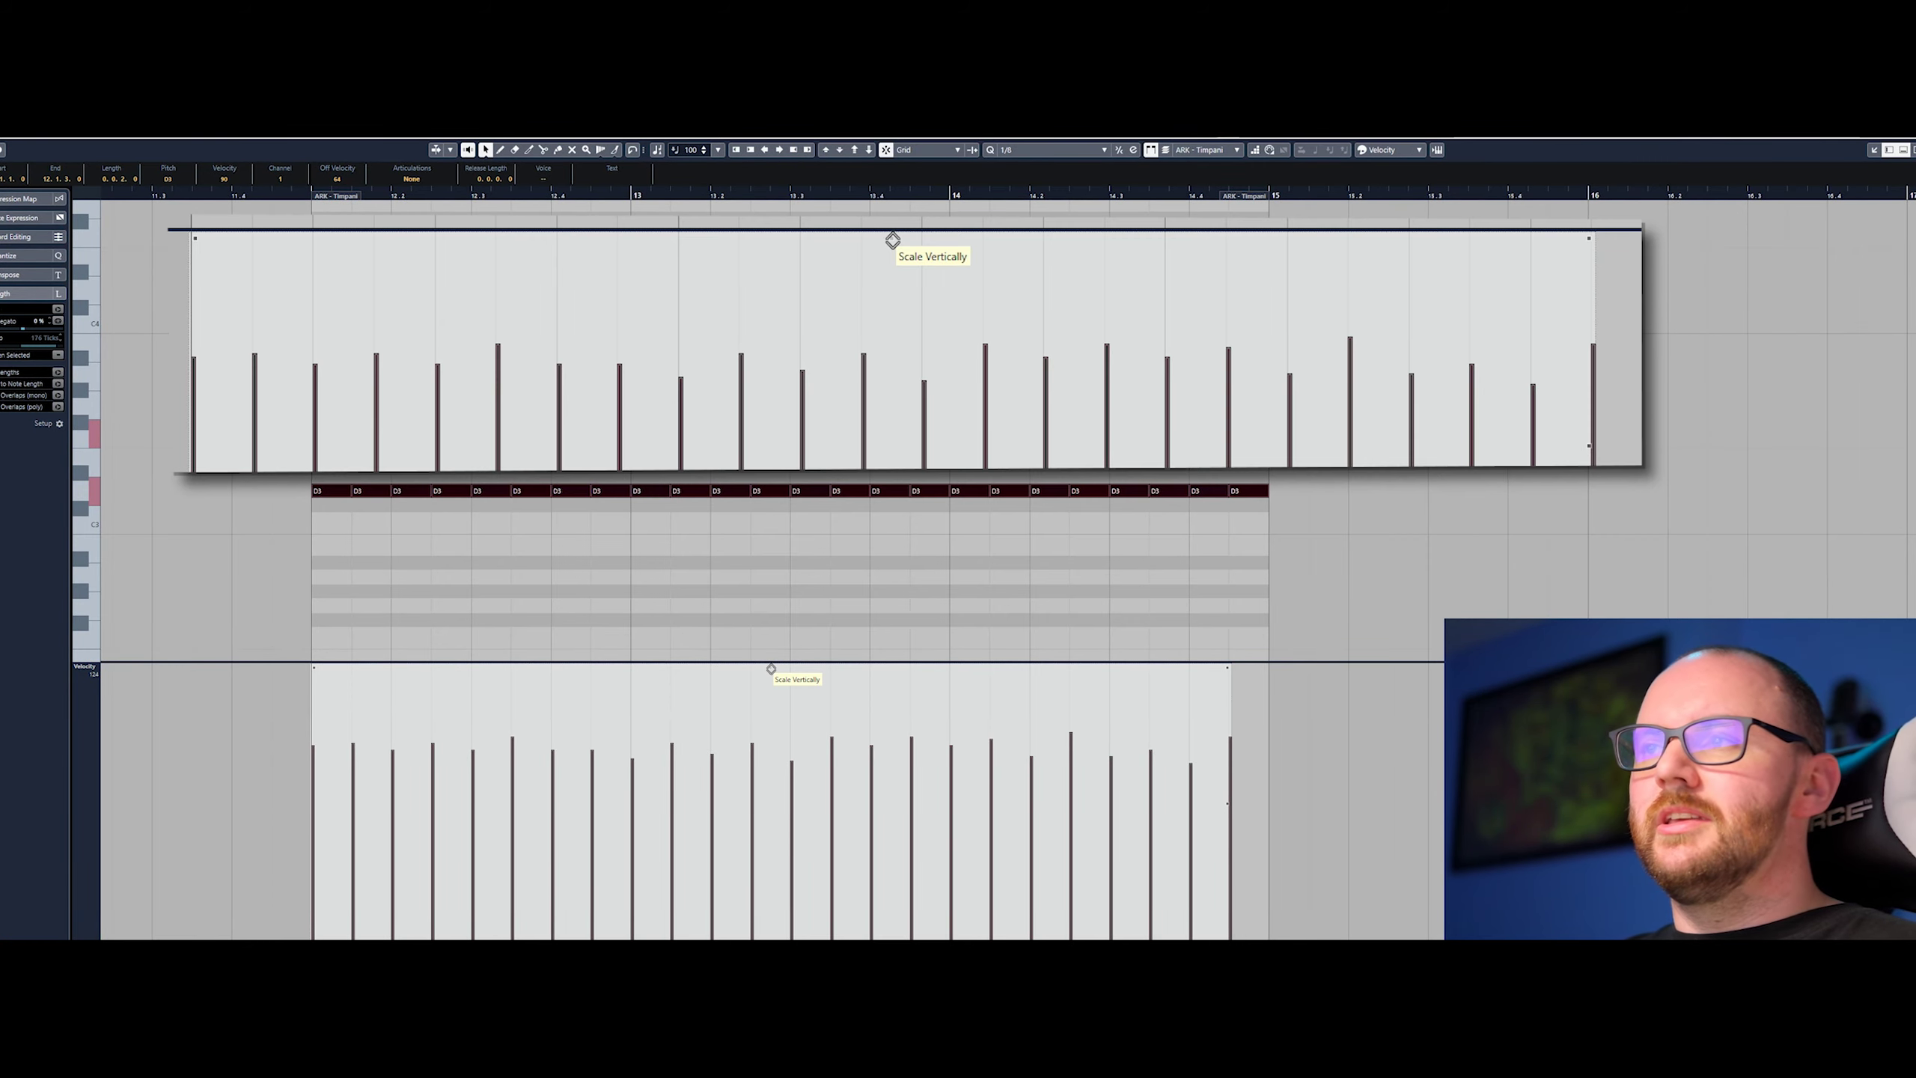
drag(770, 669, 777, 674)
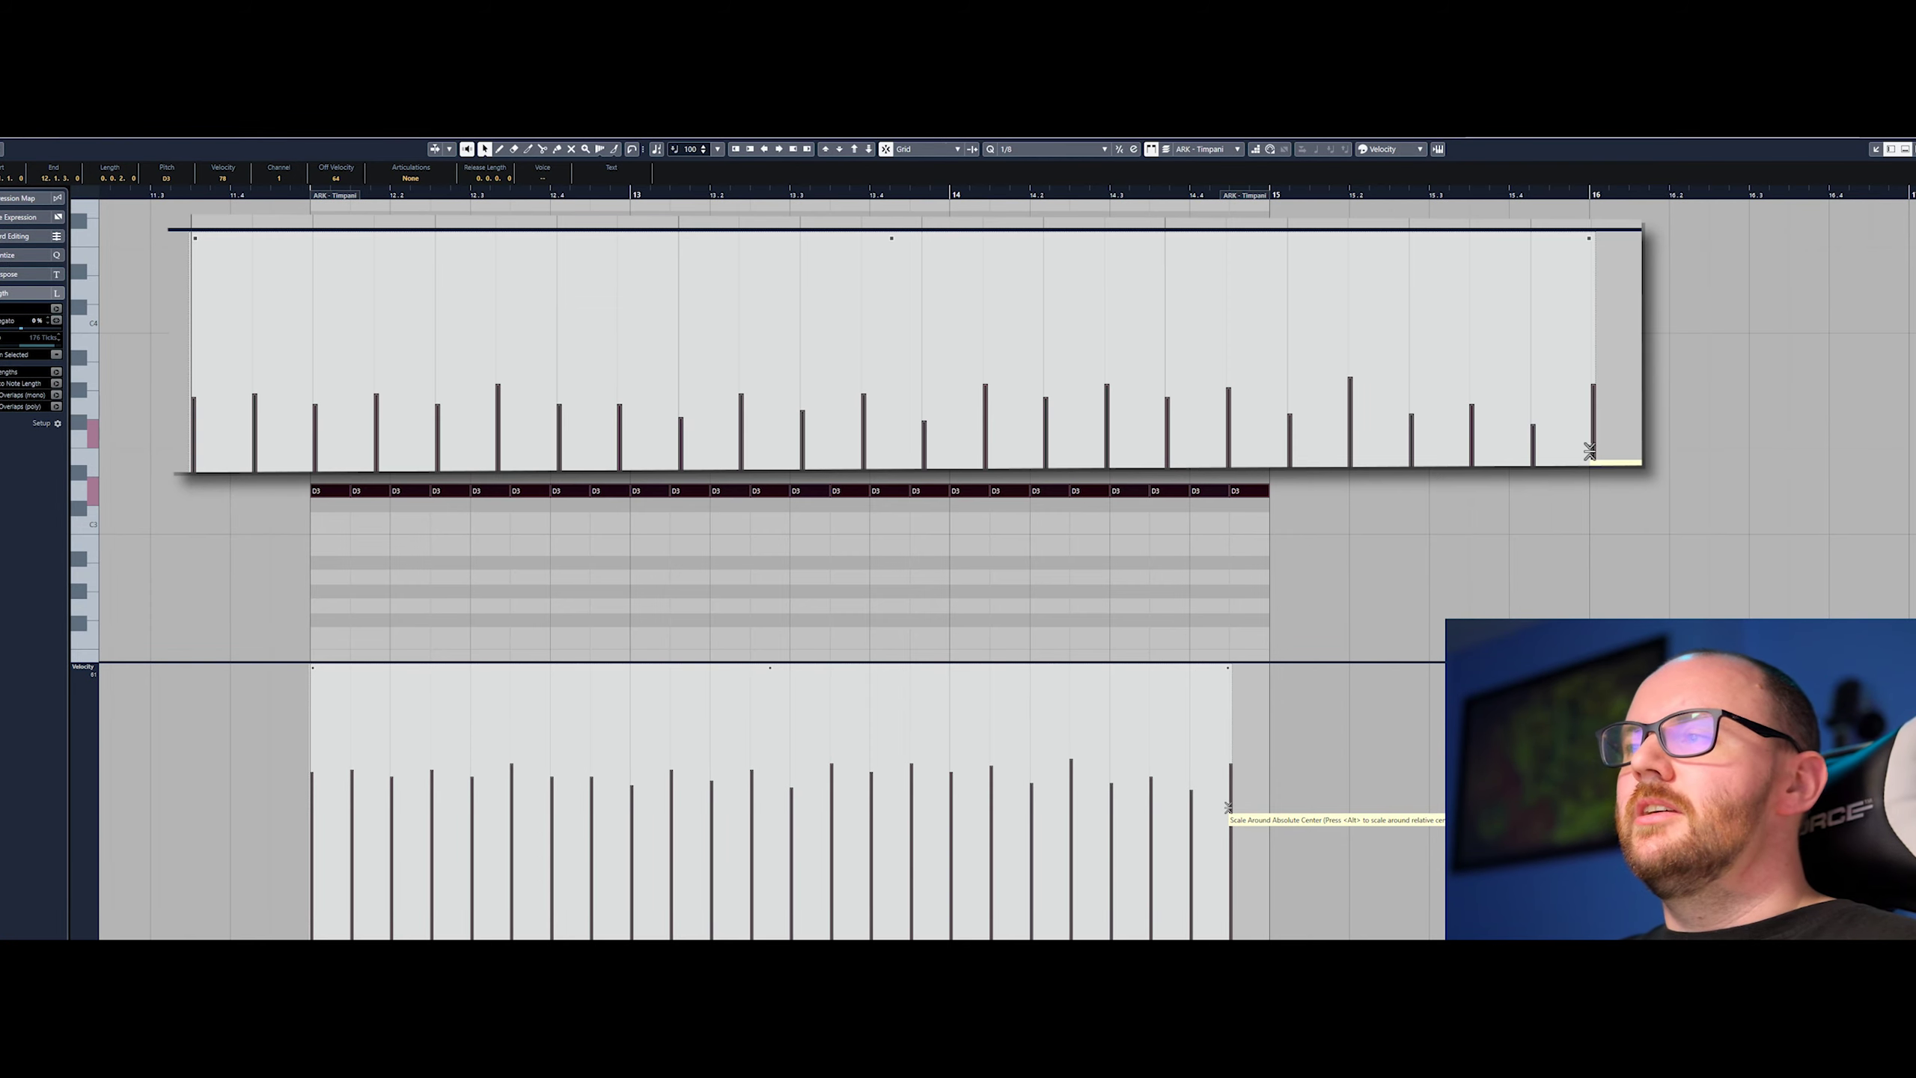
Step: Compress all the notes' velocities around the absolute center until they are even, and expand them into strongly varied heights
drag(1228, 808, 1241, 839)
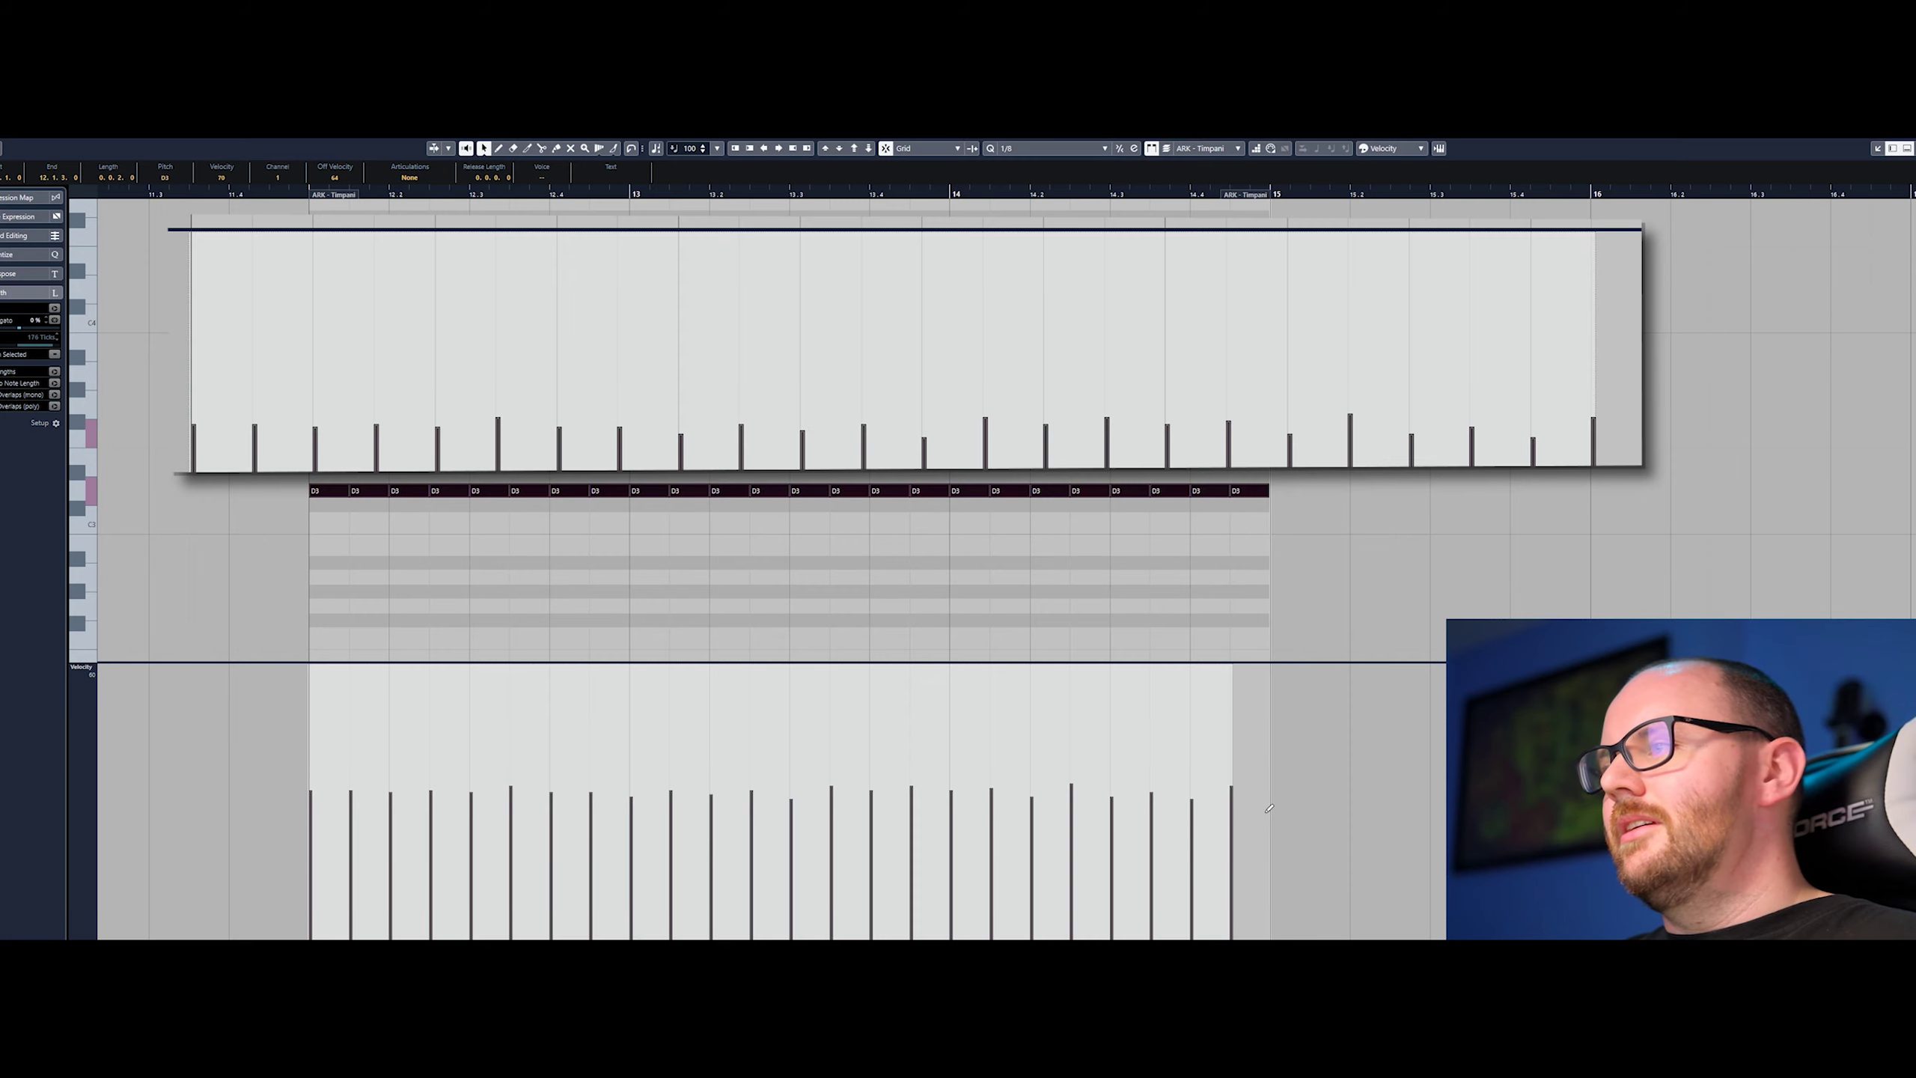
click(899, 528)
key(ctrl+a)
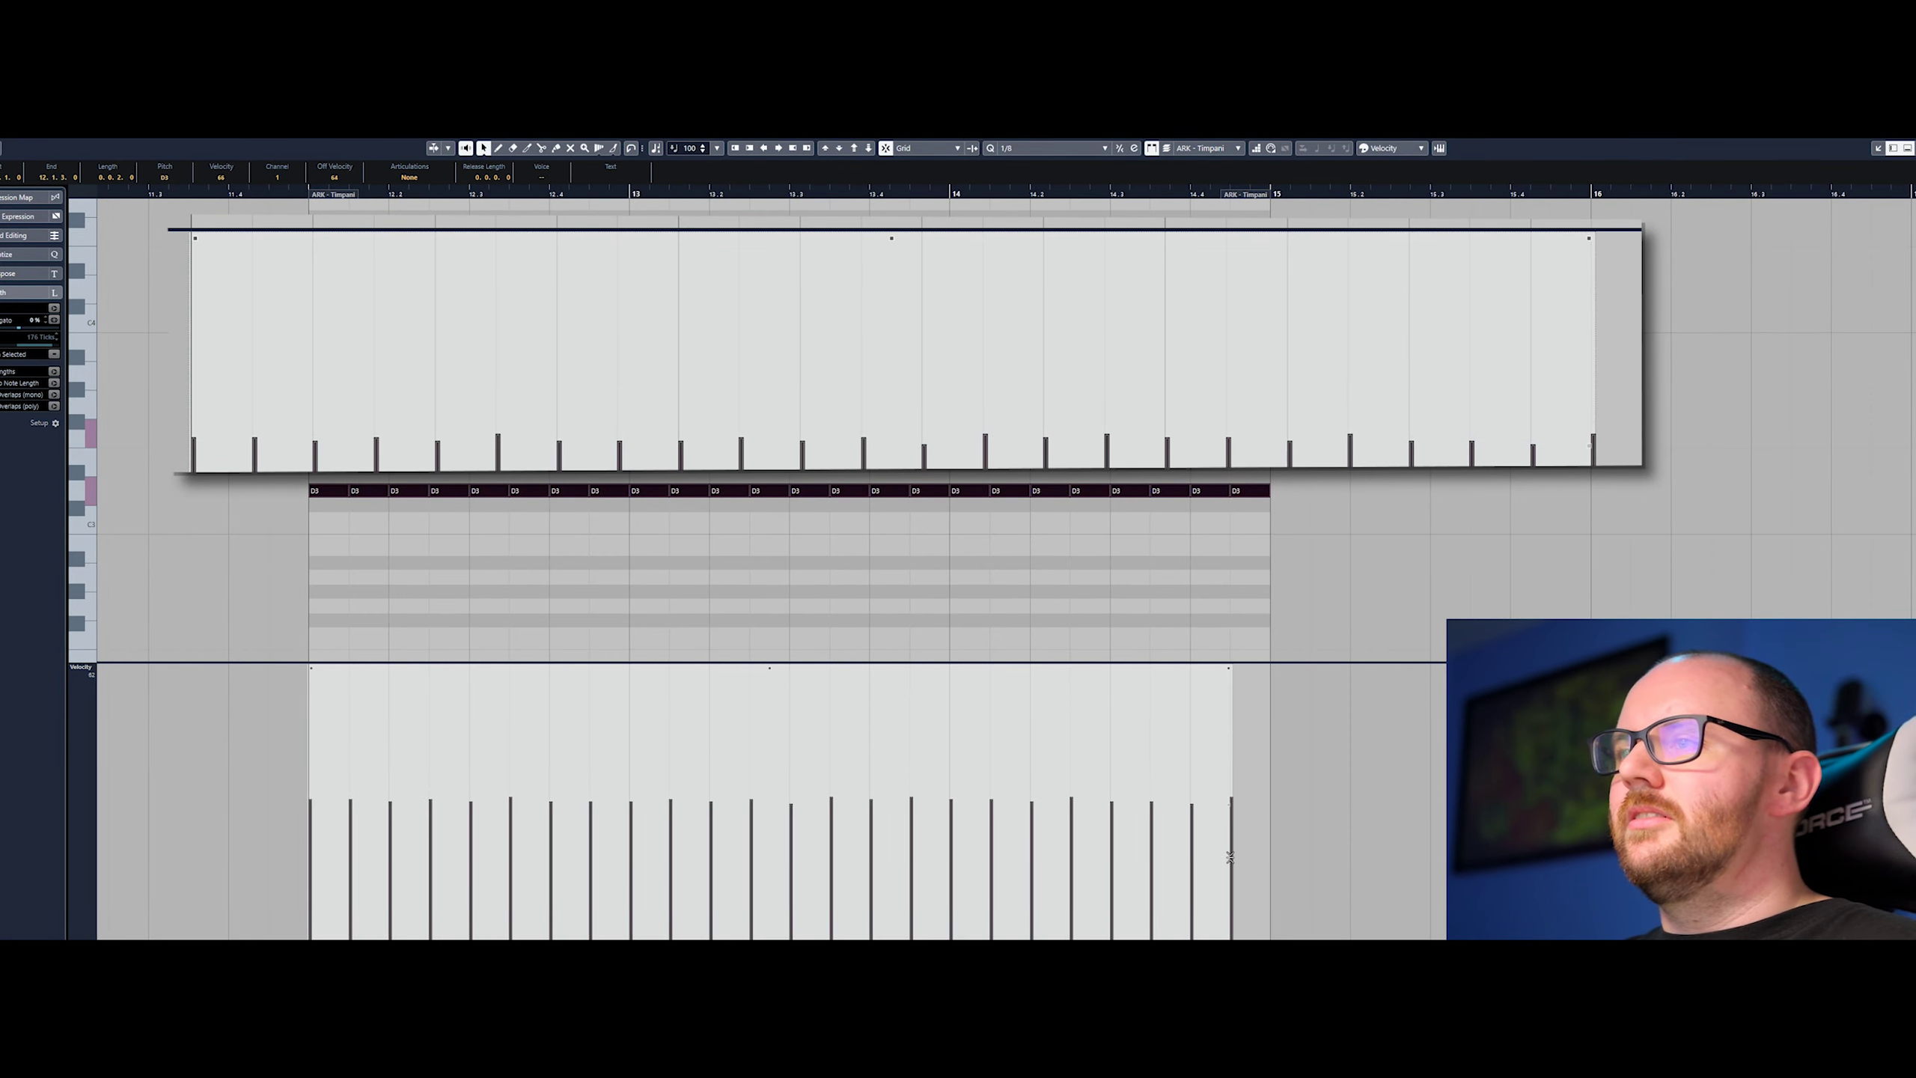
drag(1229, 857, 1226, 935)
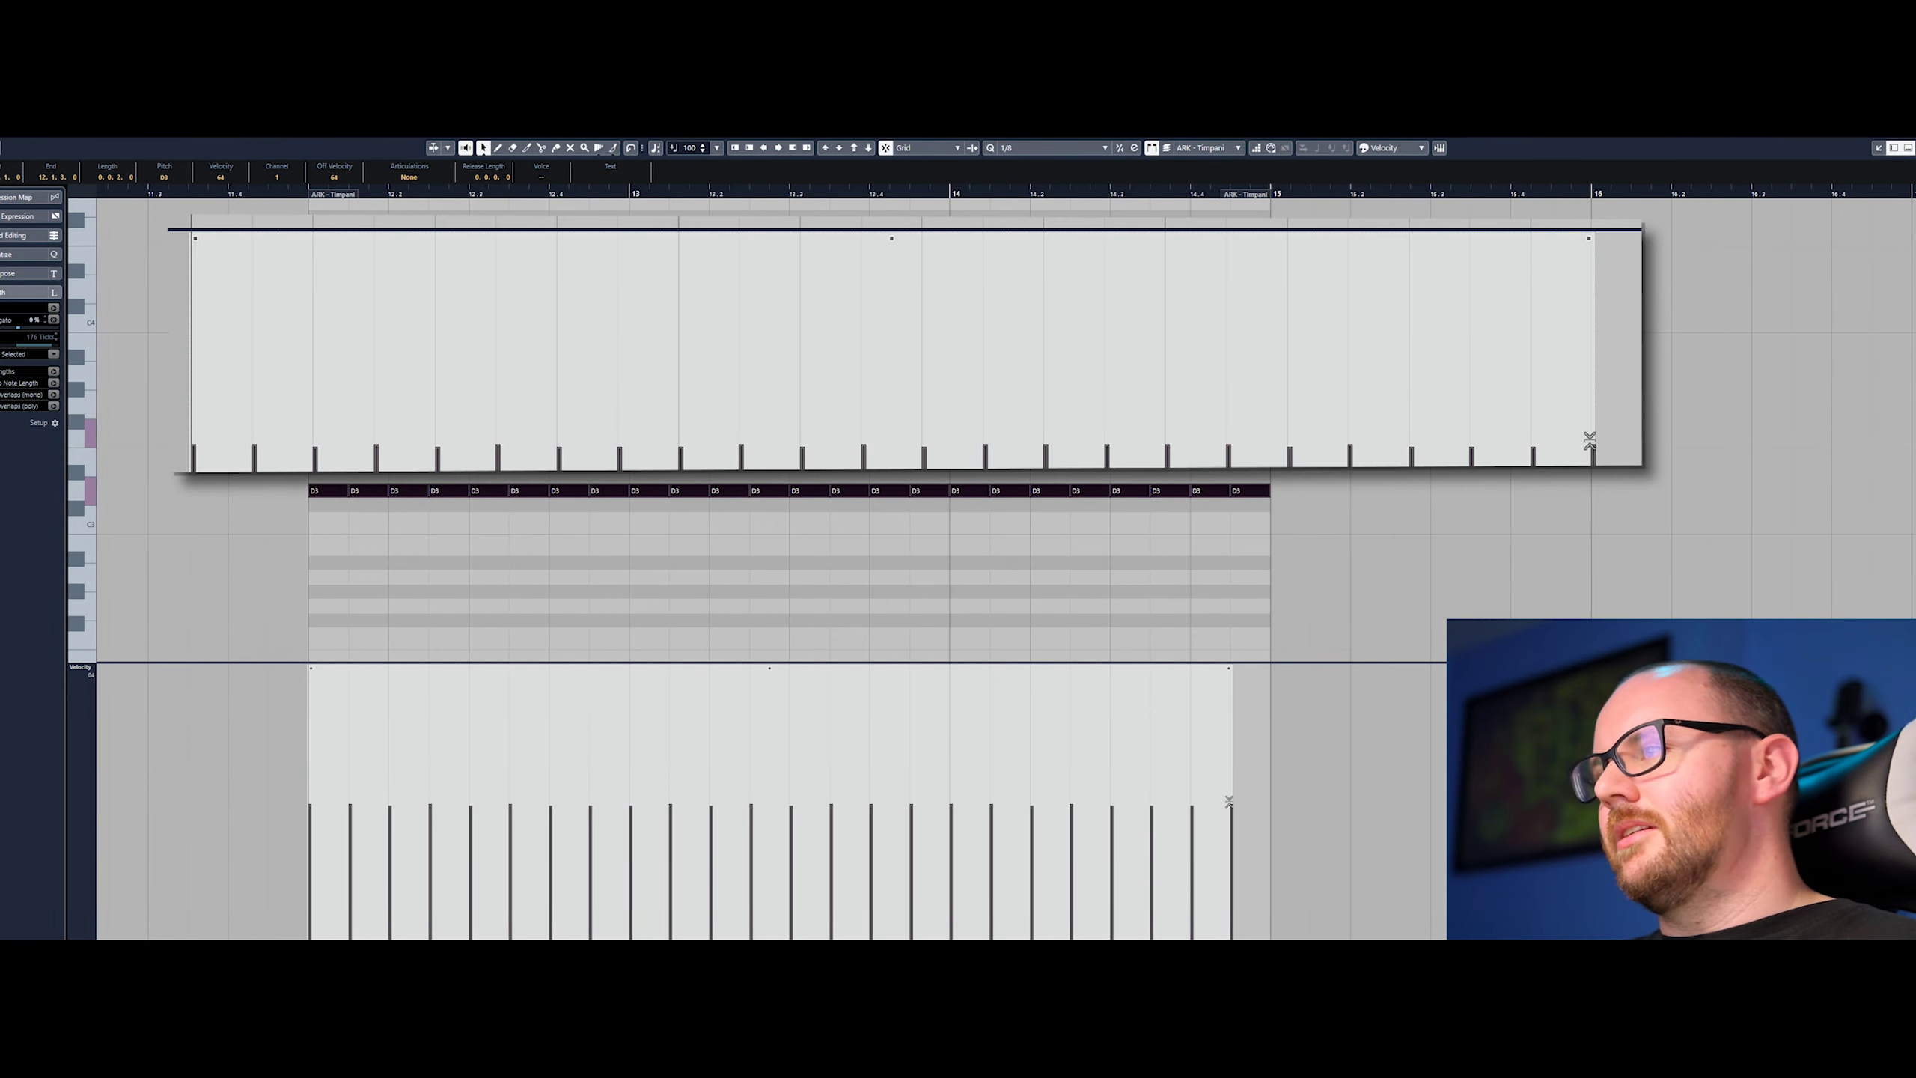
drag(1234, 797, 1278, 693)
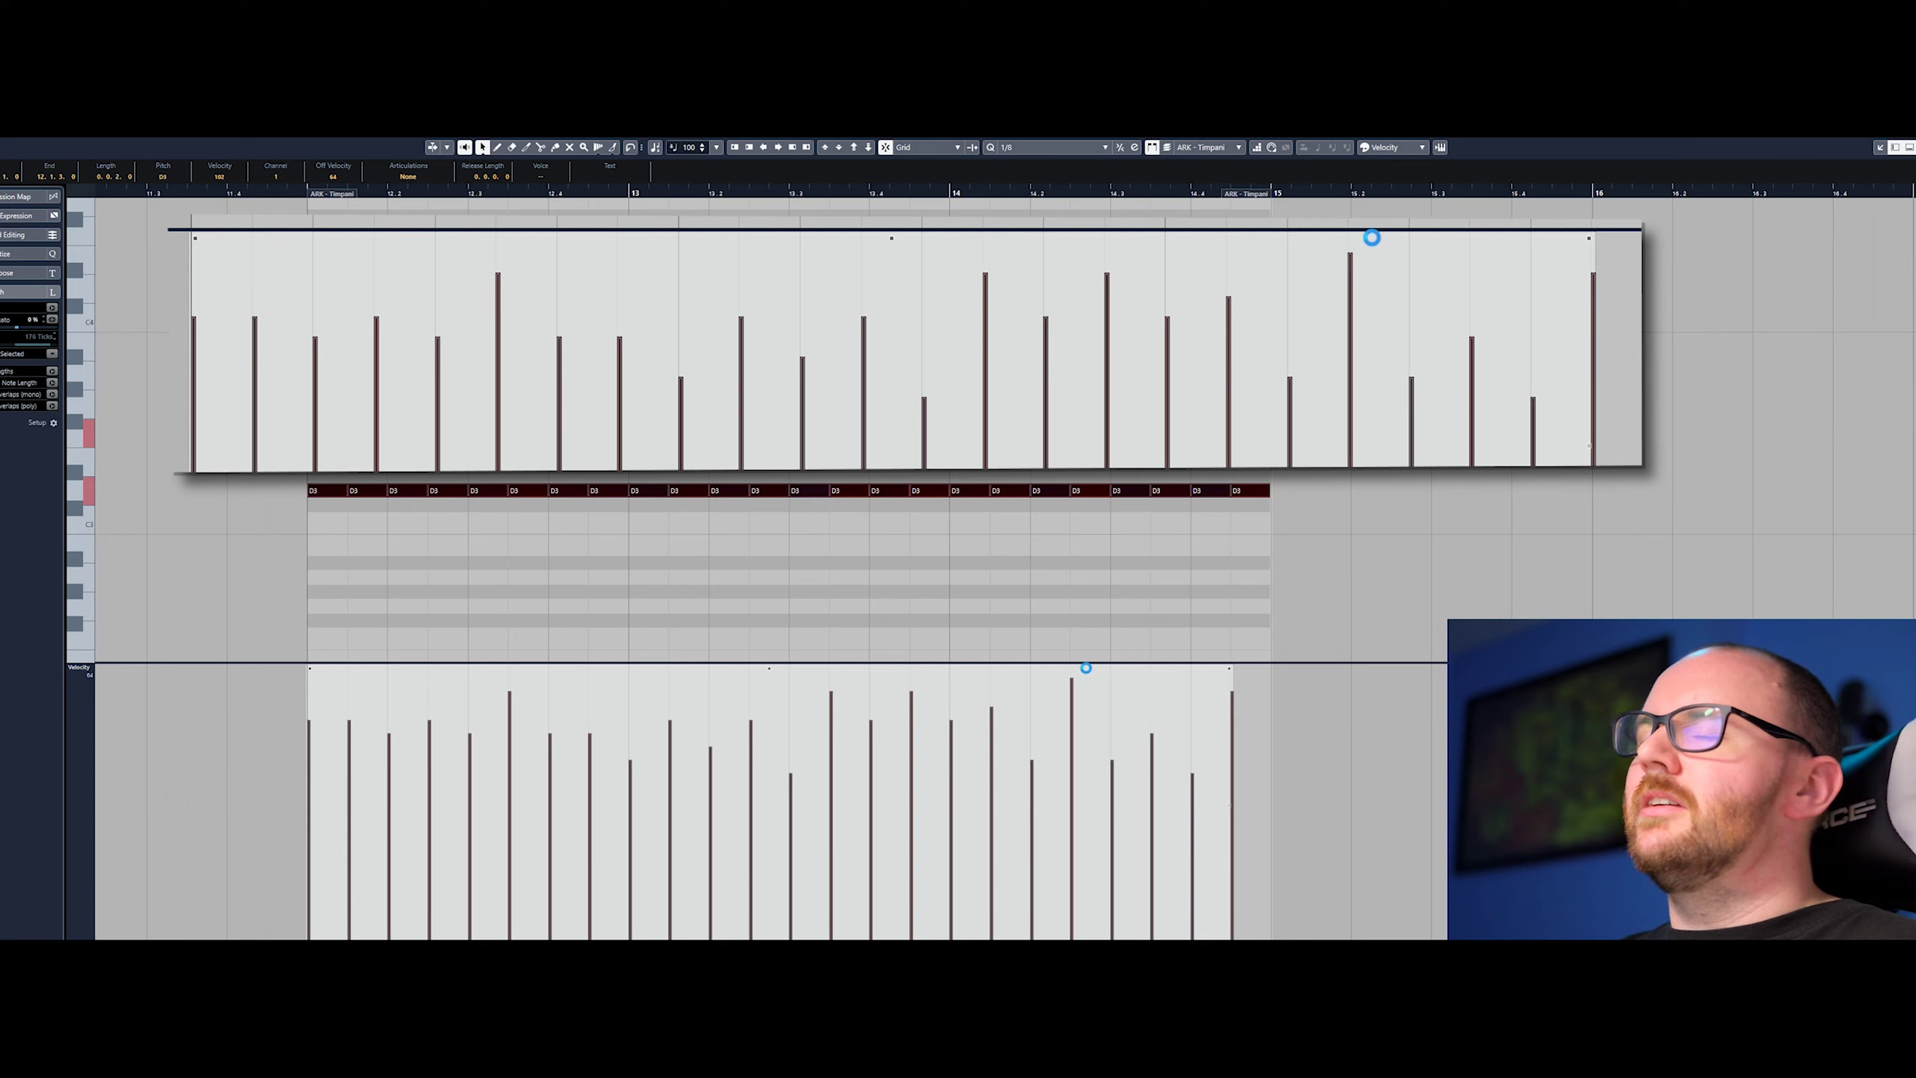
Step: Clear the selection, redraw irregular velocities across the part, and raise the velocity at 12.3 to the maximum
click(461, 812)
mouse_move(348, 724)
mouse_down()
mouse_move(358, 819)
mouse_move(449, 891)
mouse_move(570, 830)
mouse_move(543, 709)
mouse_move(598, 817)
mouse_move(909, 710)
mouse_move(1186, 794)
mouse_move(1143, 717)
mouse_move(1193, 794)
mouse_up()
mouse_move(490, 747)
mouse_down()
mouse_move(452, 844)
mouse_move(507, 841)
mouse_move(433, 278)
mouse_move(470, 264)
mouse_up()
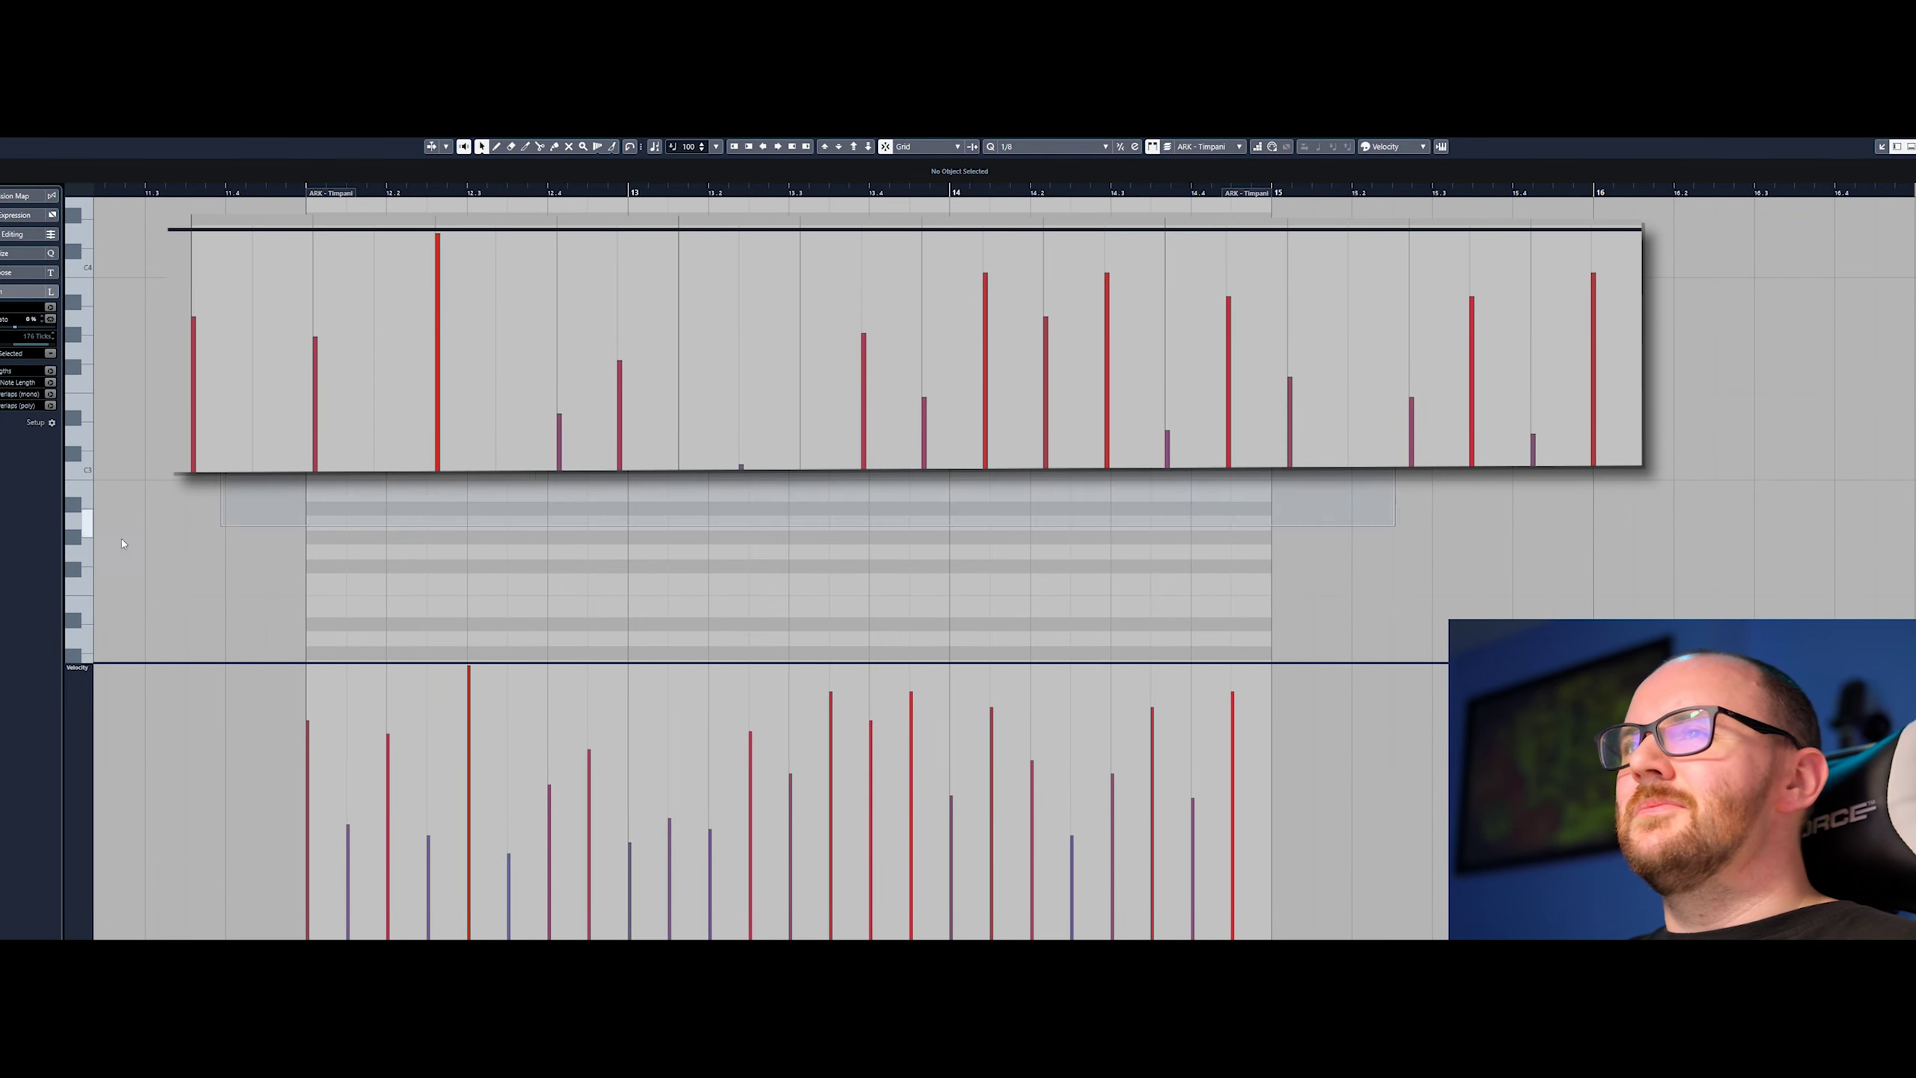
Step: Select all the notes, compress their velocities until the heights are nearly even, and clear the selection
key(ctrl+a)
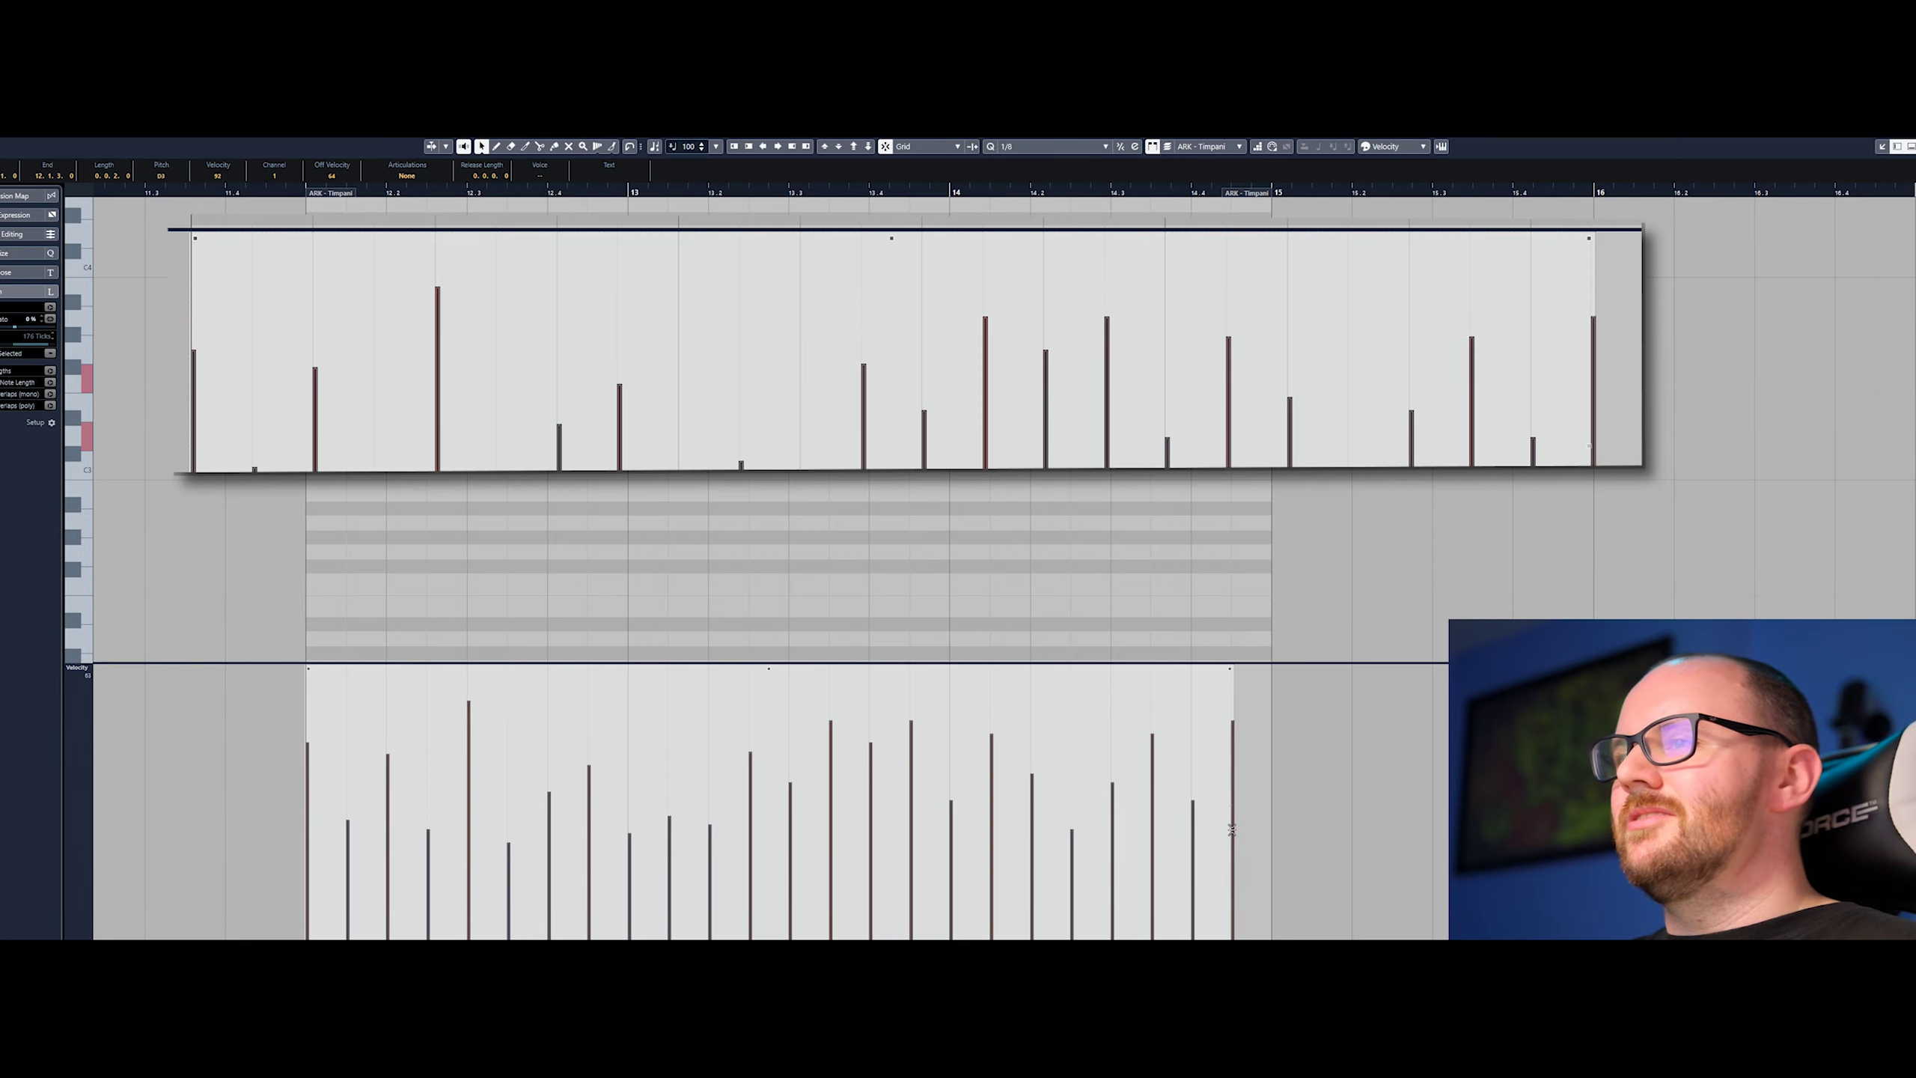
drag(1231, 828, 1246, 912)
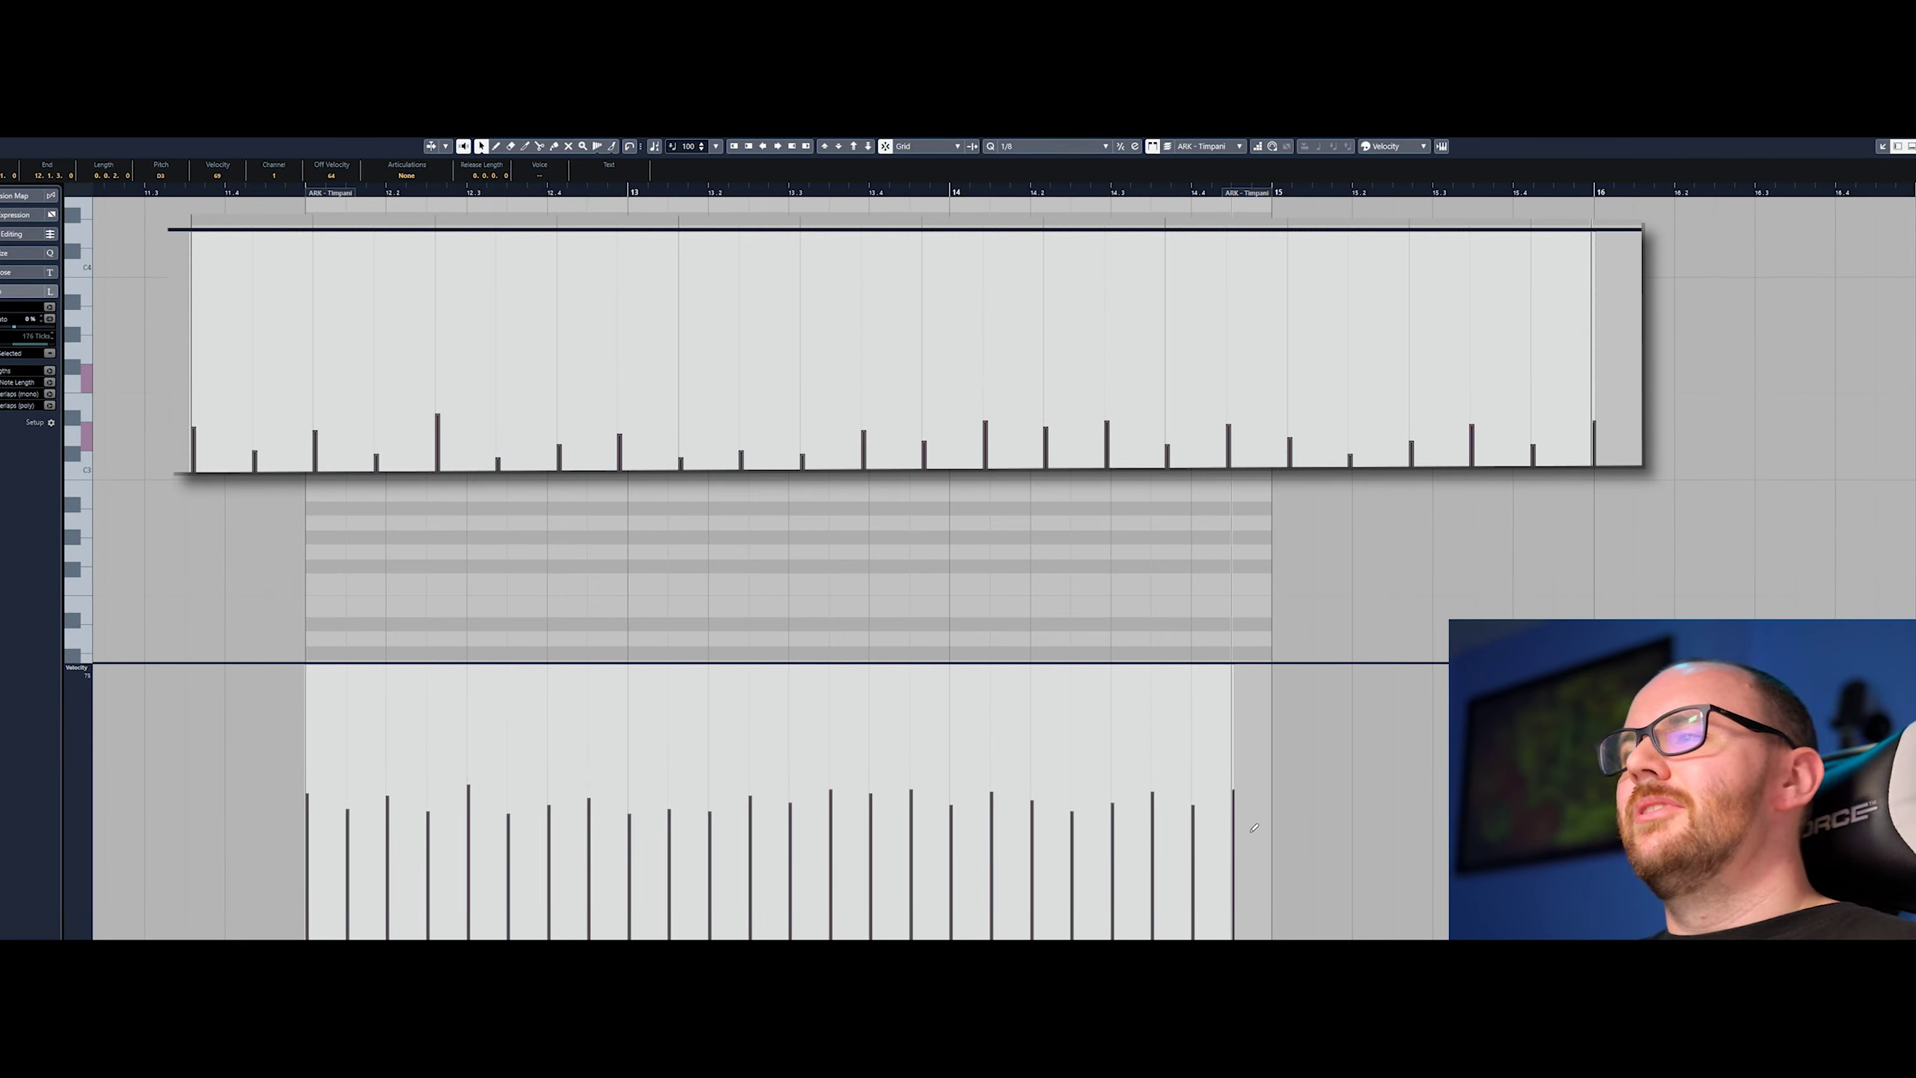
click(801, 636)
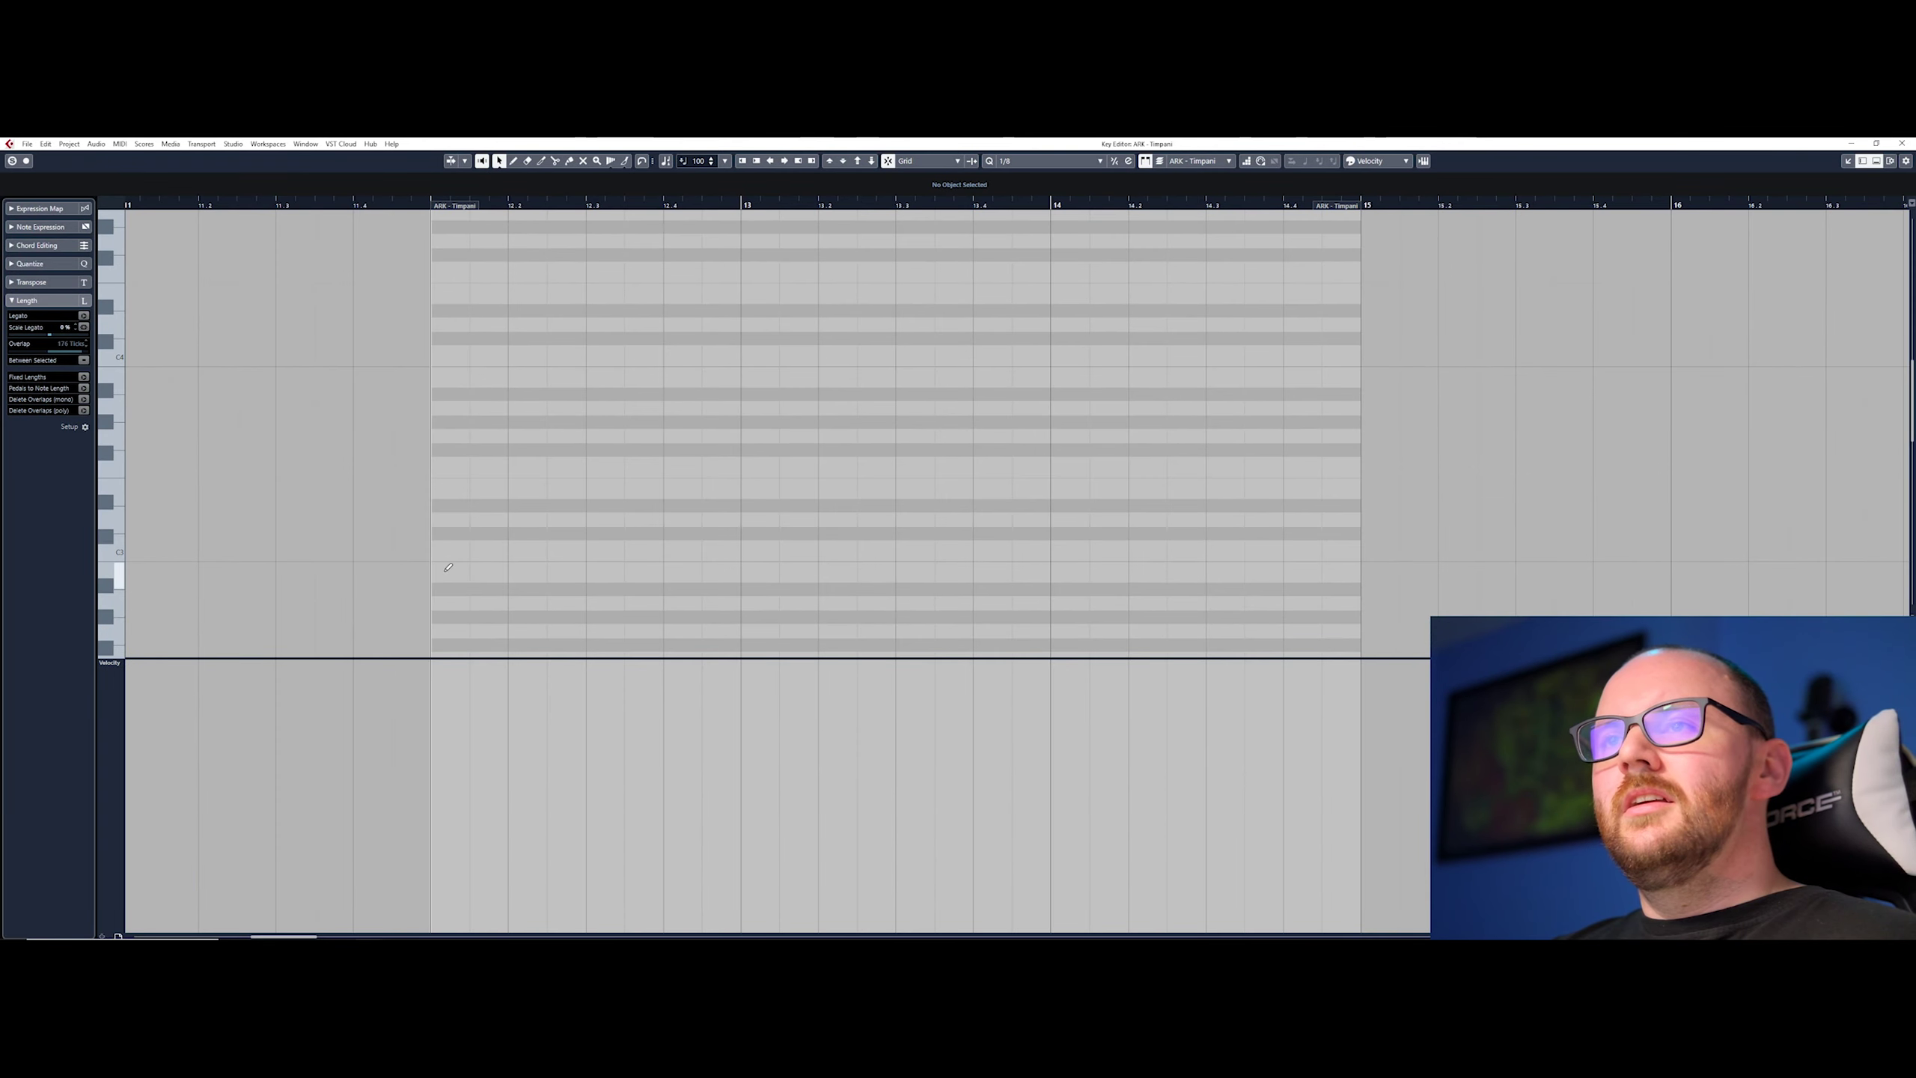
Step: Place two one-bar C3 notes in bars 12 and 13 with matching E3 notes above, and select them all
drag(435, 547, 1045, 547)
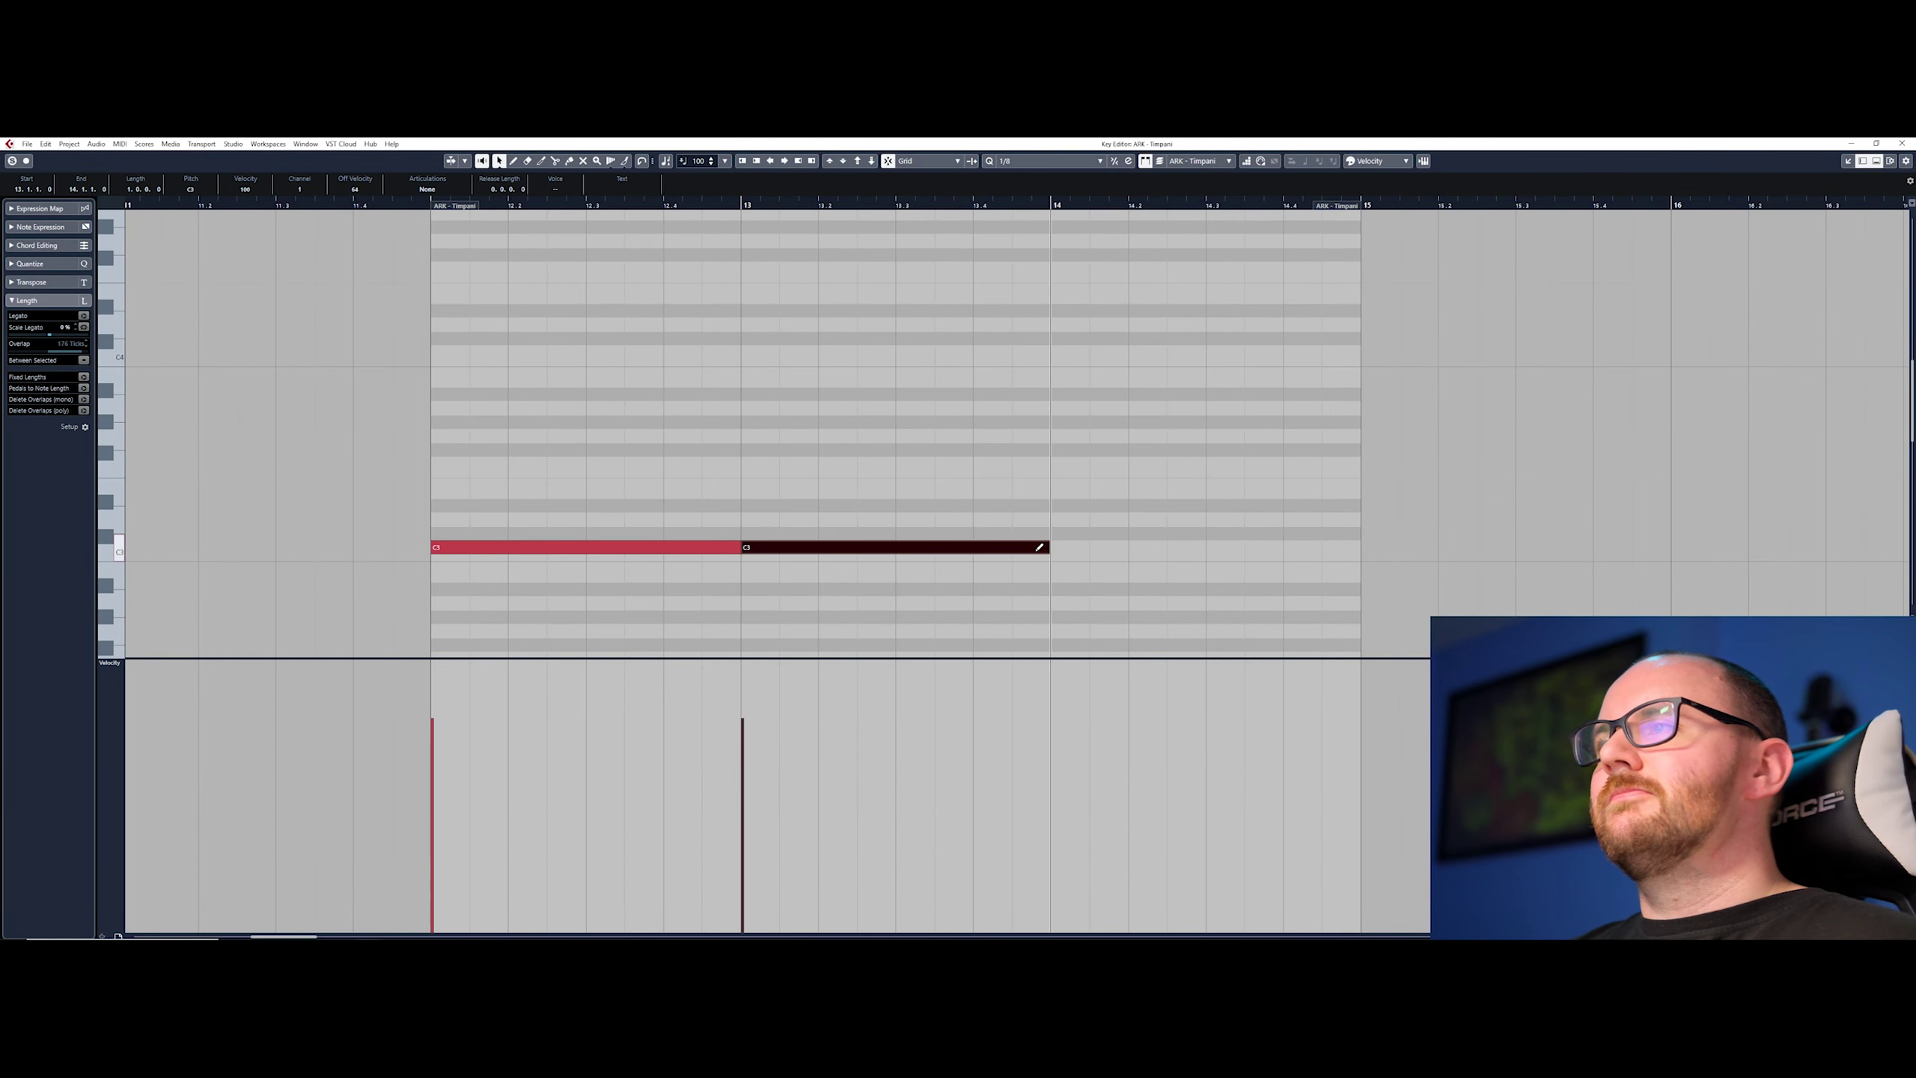
mouse_move(465, 492)
mouse_down()
mouse_move(1058, 488)
mouse_move(501, 560)
mouse_up()
Step: Try splitting the selected C3 and E3 notes at beat 12.2 and halfway through the first beat, undoing each attempt
alt+click(511, 547)
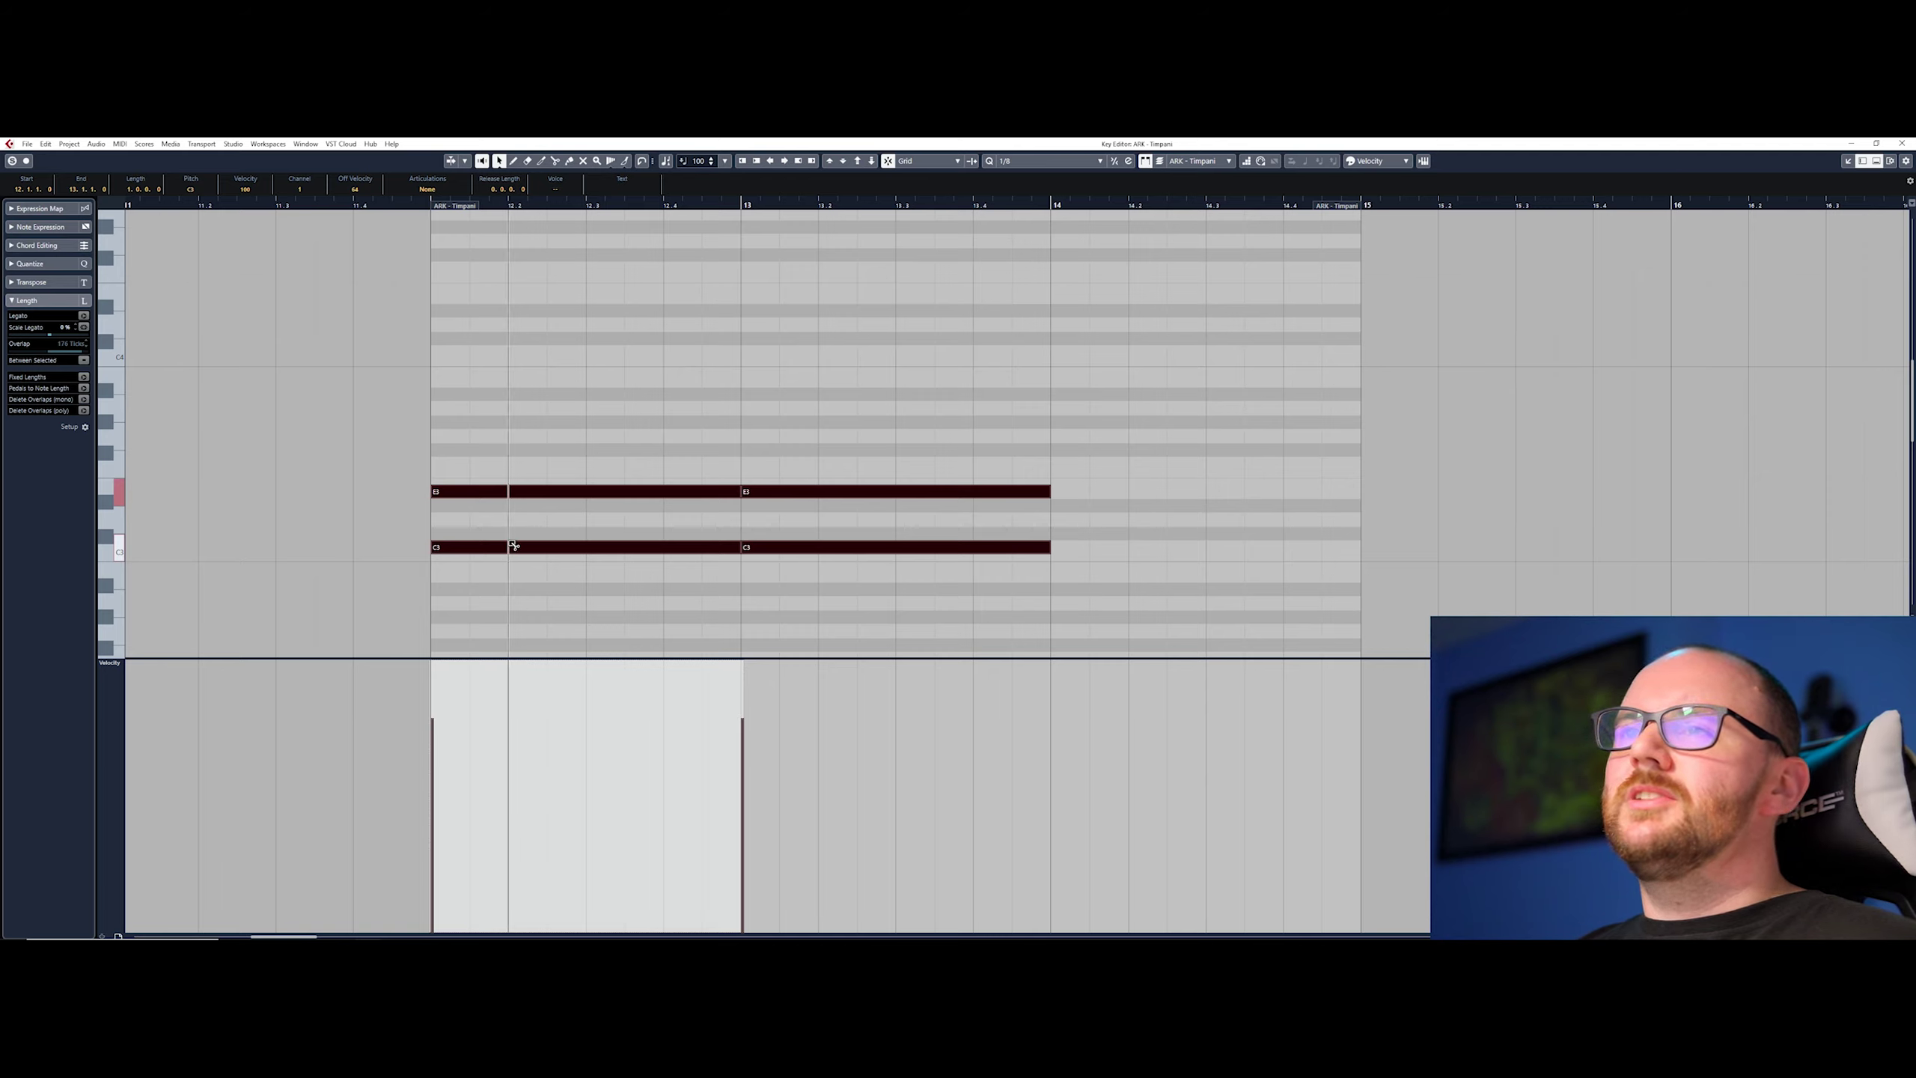
key(ctrl+z)
alt+click(483, 547)
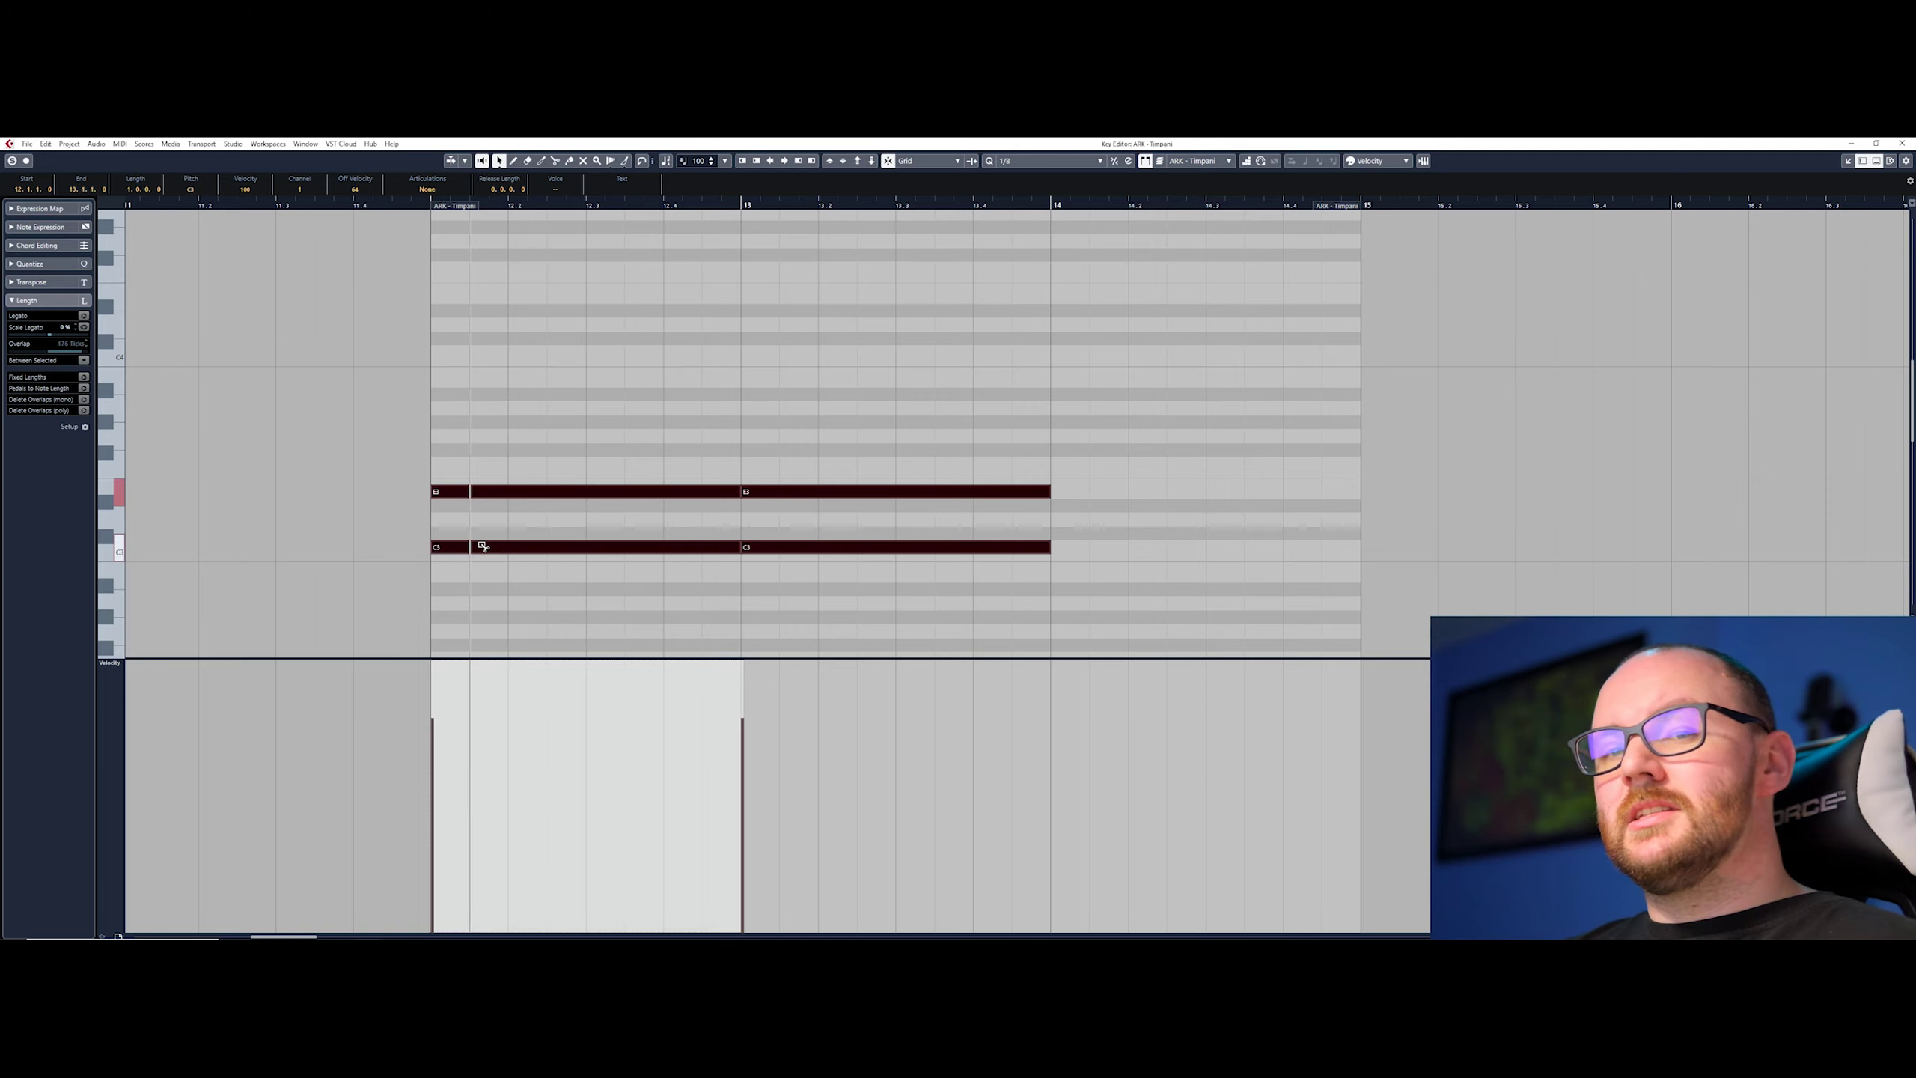
key(ctrl+z)
Step: Split the stacked C3 and E3 notes at every beat of bars 12 and 13
alt+click(524, 550)
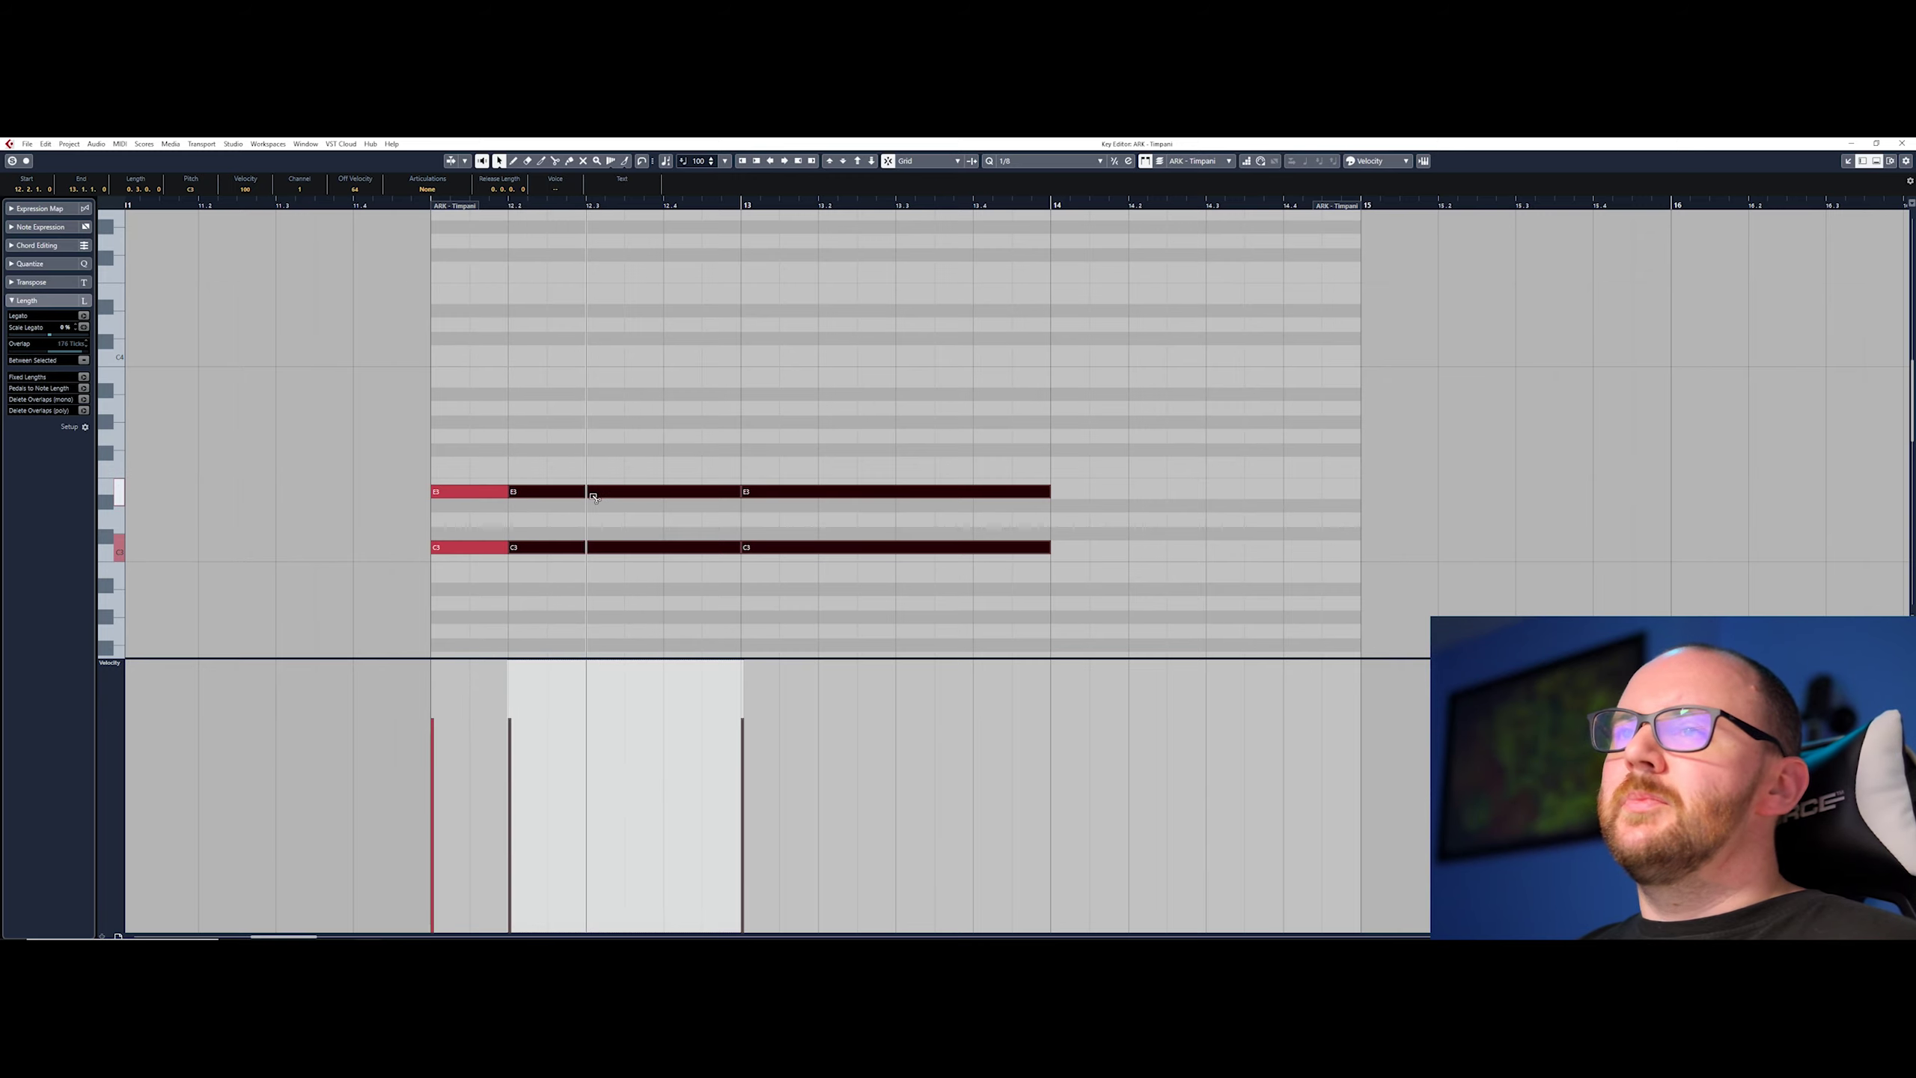
alt+click(588, 491)
alt+click(657, 495)
drag(657, 495, 672, 499)
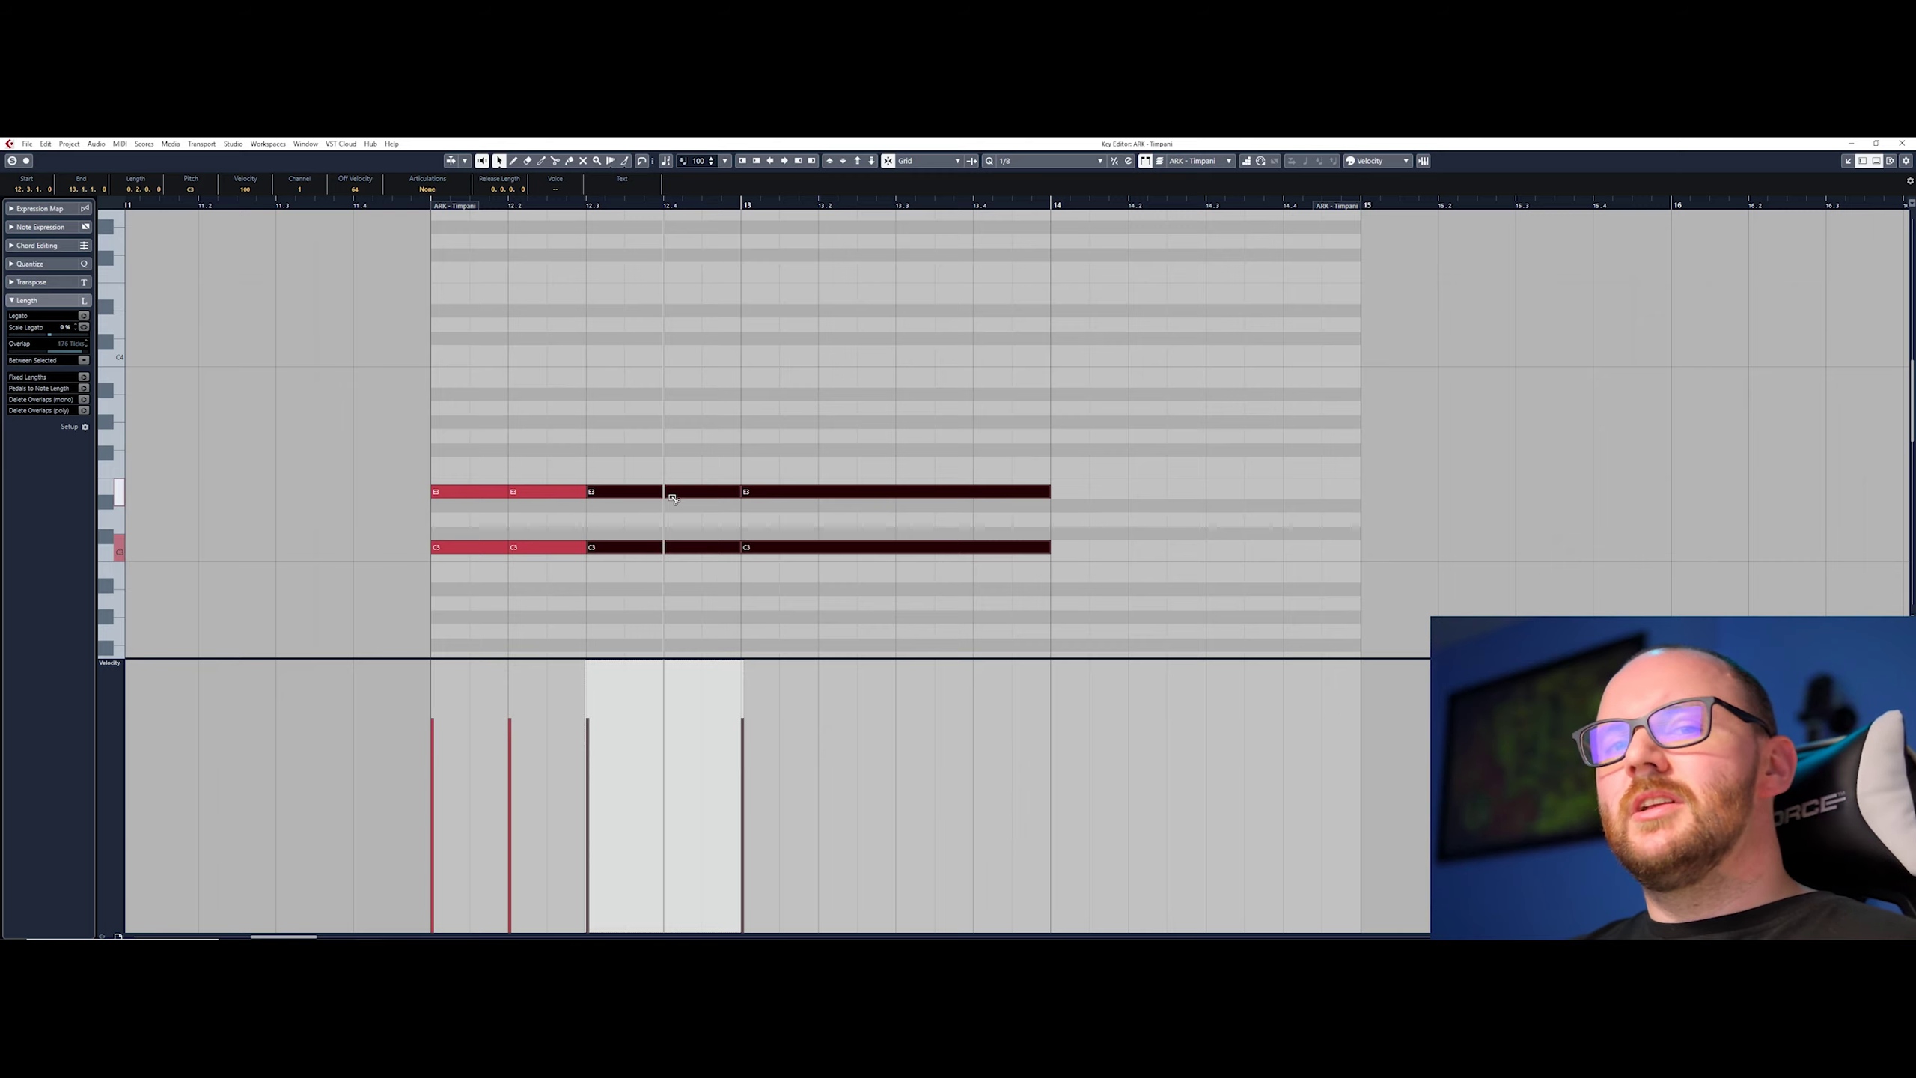
alt+click(665, 494)
alt+click(822, 494)
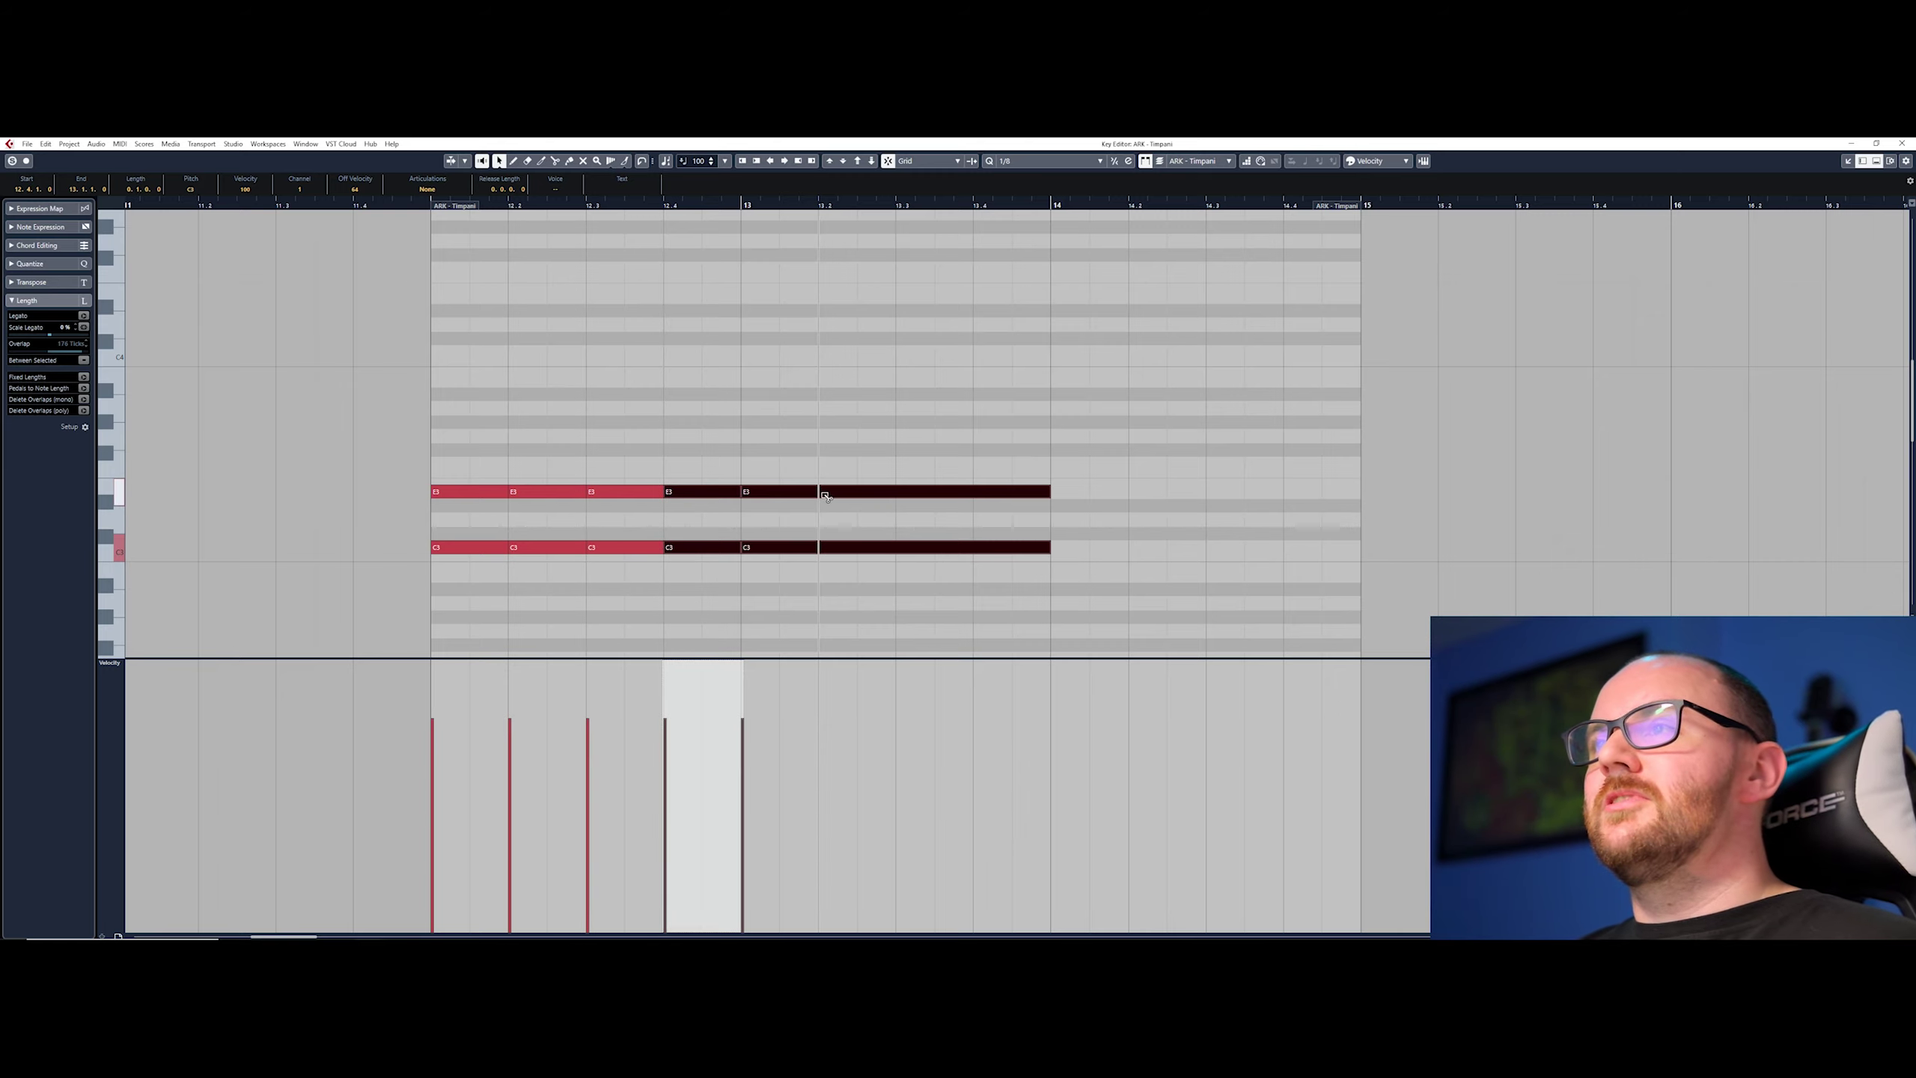
alt+click(860, 495)
alt+click(899, 494)
alt+click(975, 495)
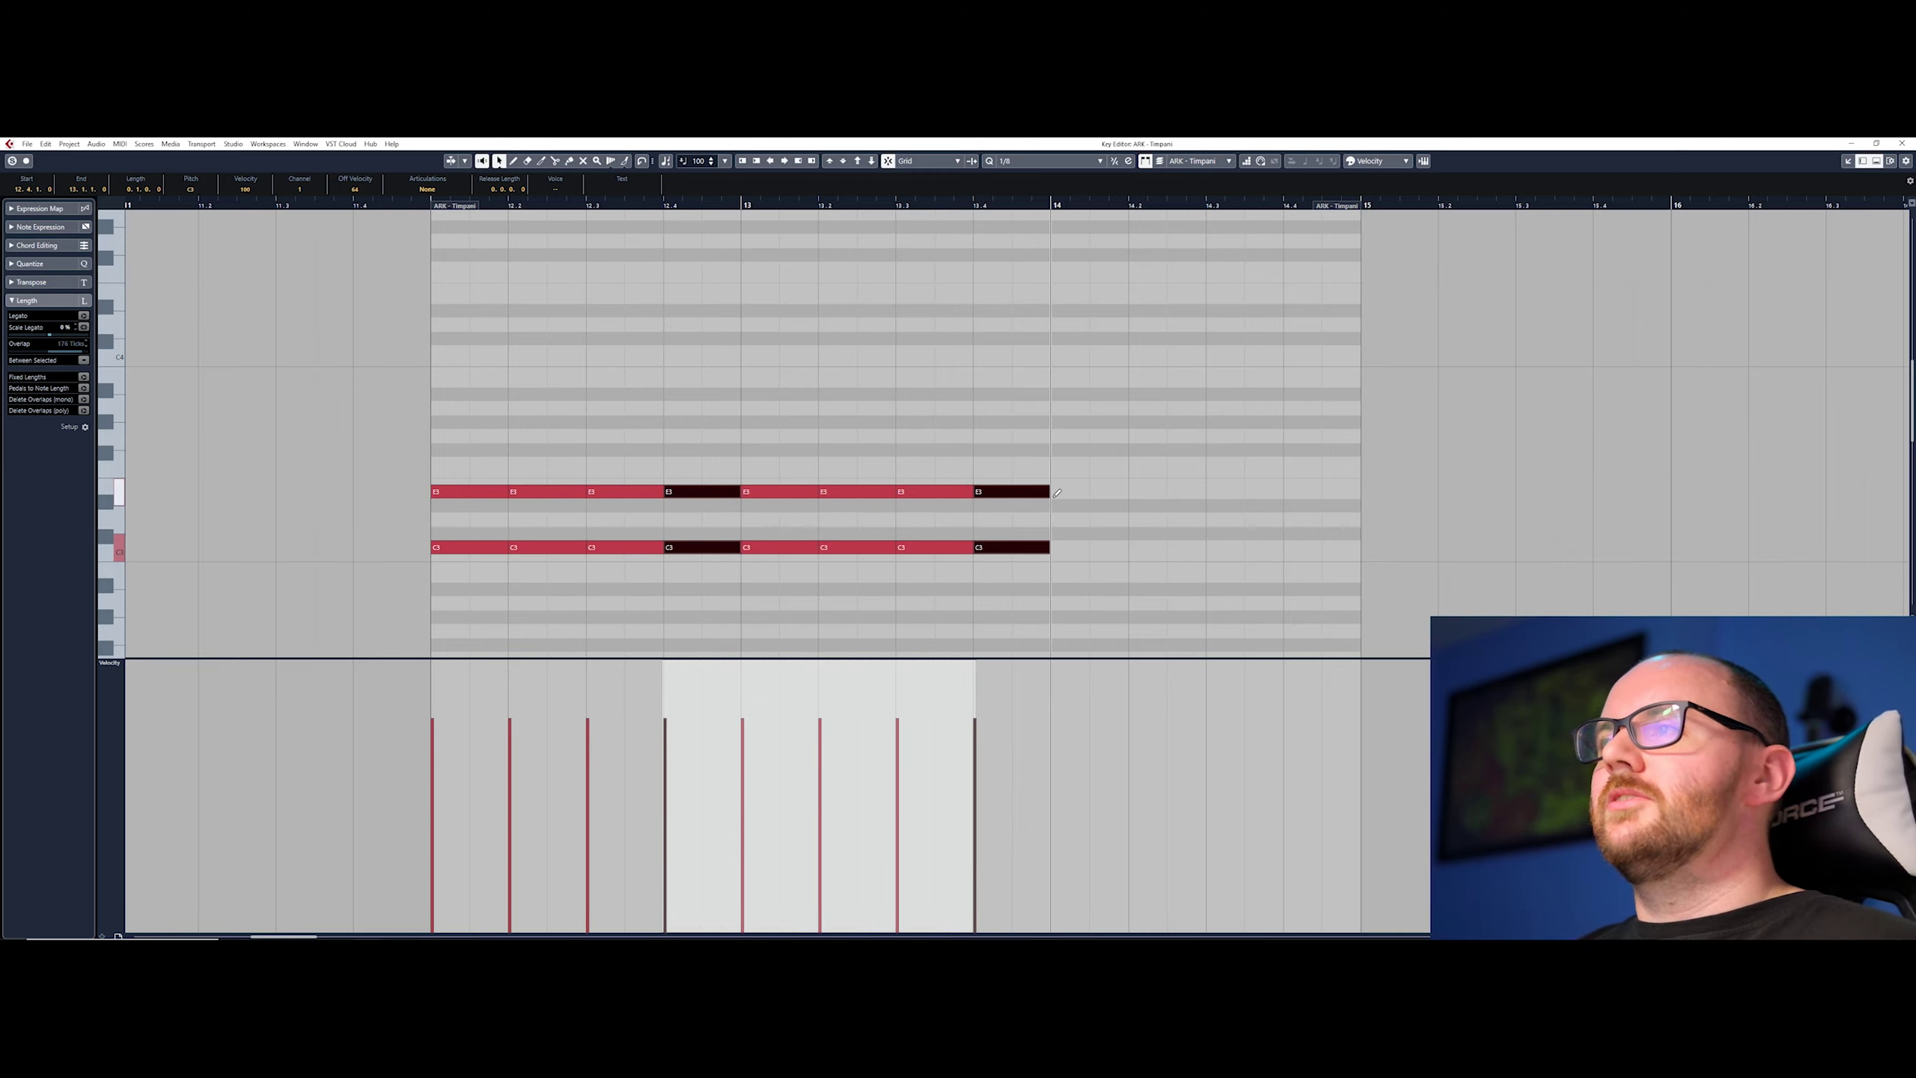
Step: Duplicate the bar 13 notes into bar 14, and copy the stacked pattern up to F#3 and A#3 in bars 12 and 13
drag(1091, 456, 754, 551)
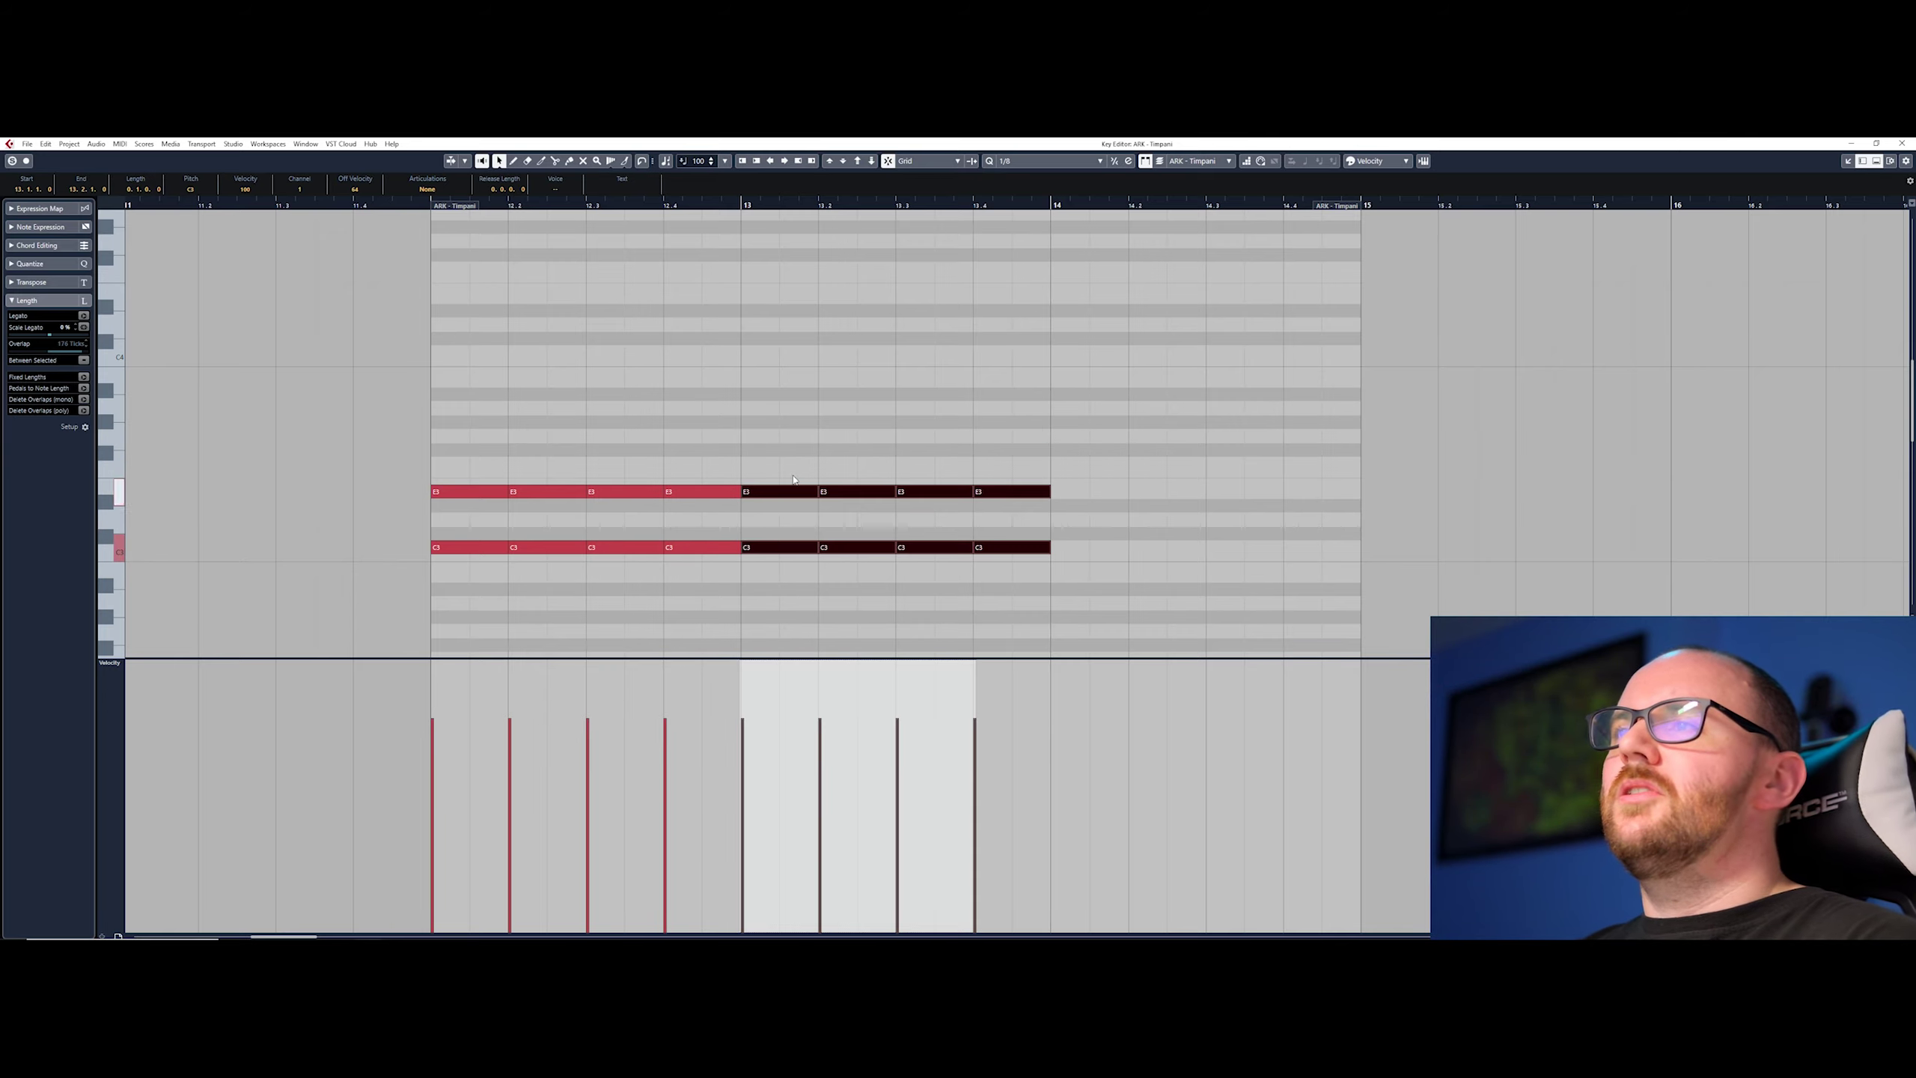
key(Delete)
mouse_move(796, 458)
mouse_down()
mouse_move(518, 520)
mouse_move(520, 555)
mouse_move(672, 535)
mouse_move(1071, 544)
mouse_move(750, 431)
mouse_move(452, 453)
mouse_move(766, 453)
mouse_up()
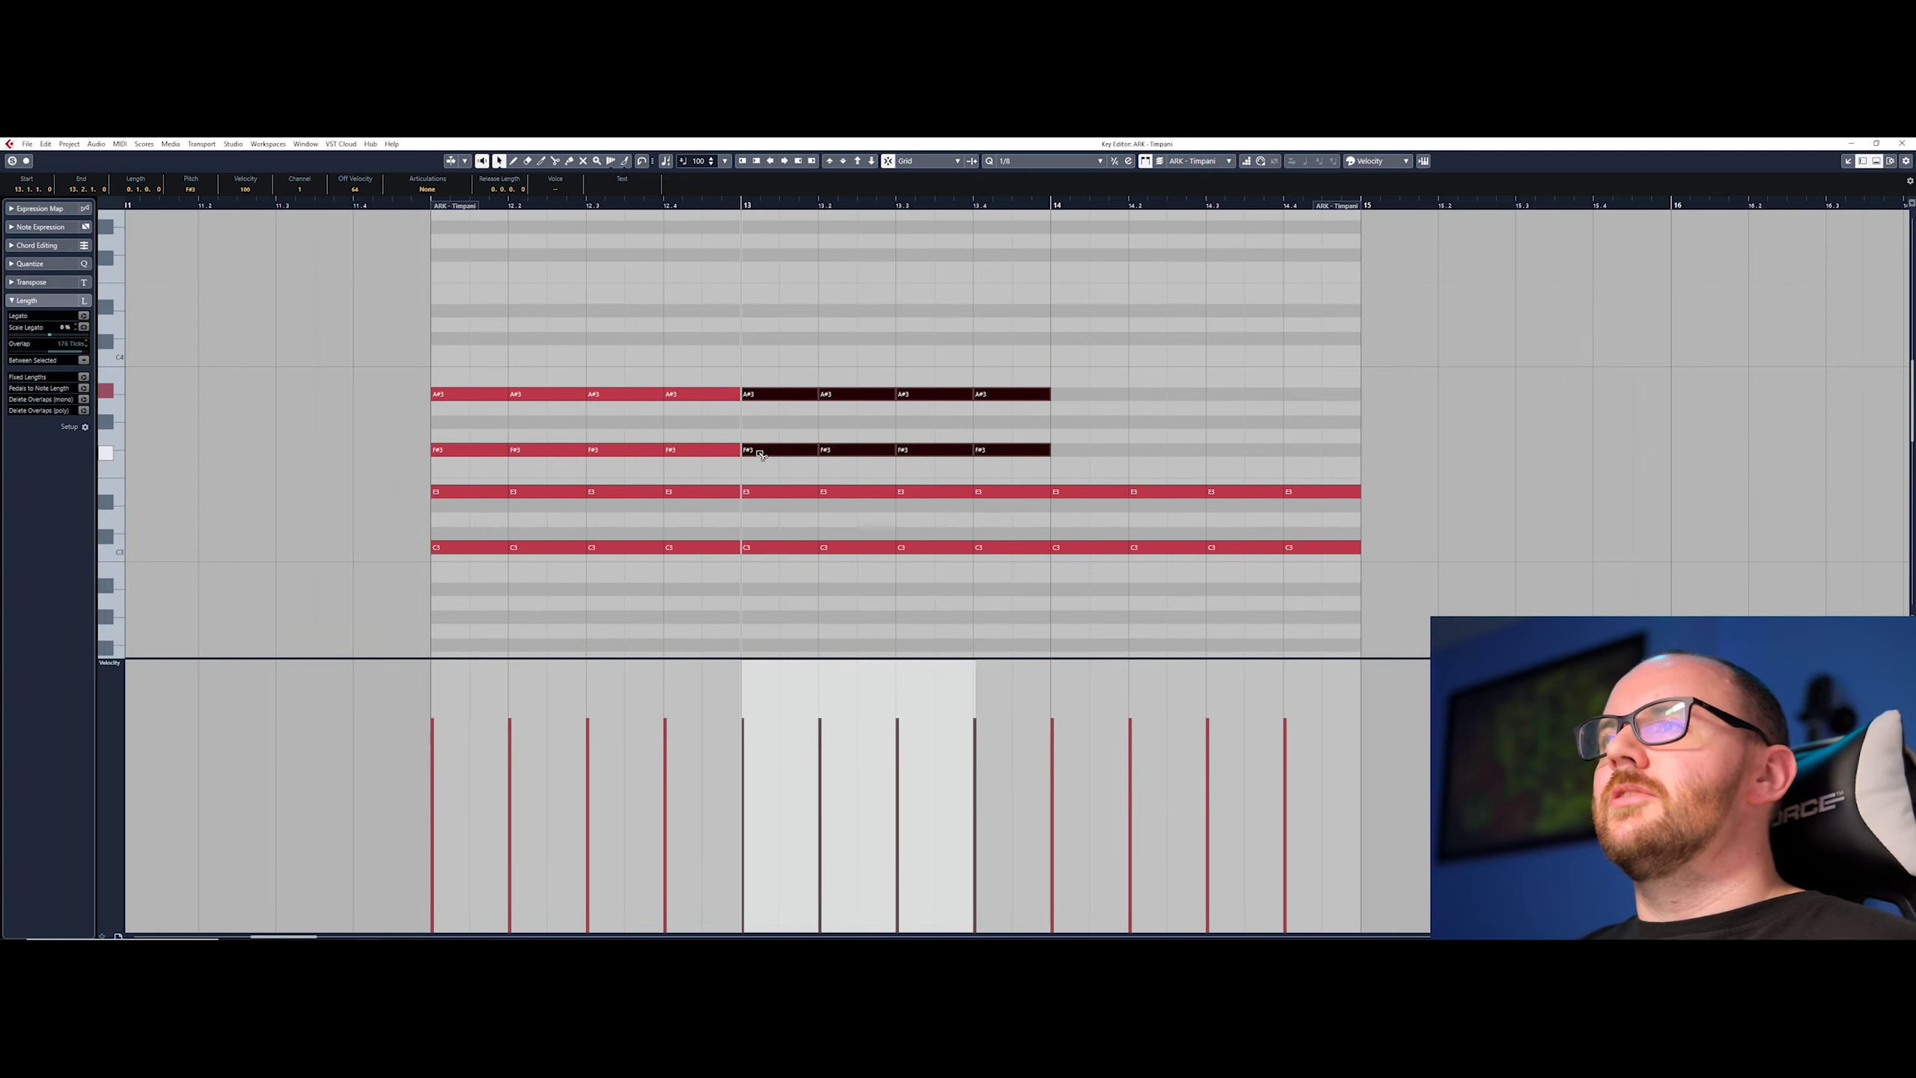
Step: Fill bar 14 of the F#3 and A#3 rows with a copy of the preceding beat-long notes
click(1117, 365)
drag(1147, 355, 1076, 451)
scroll(1138, 441, up, 2)
scroll(1138, 441, down, 1)
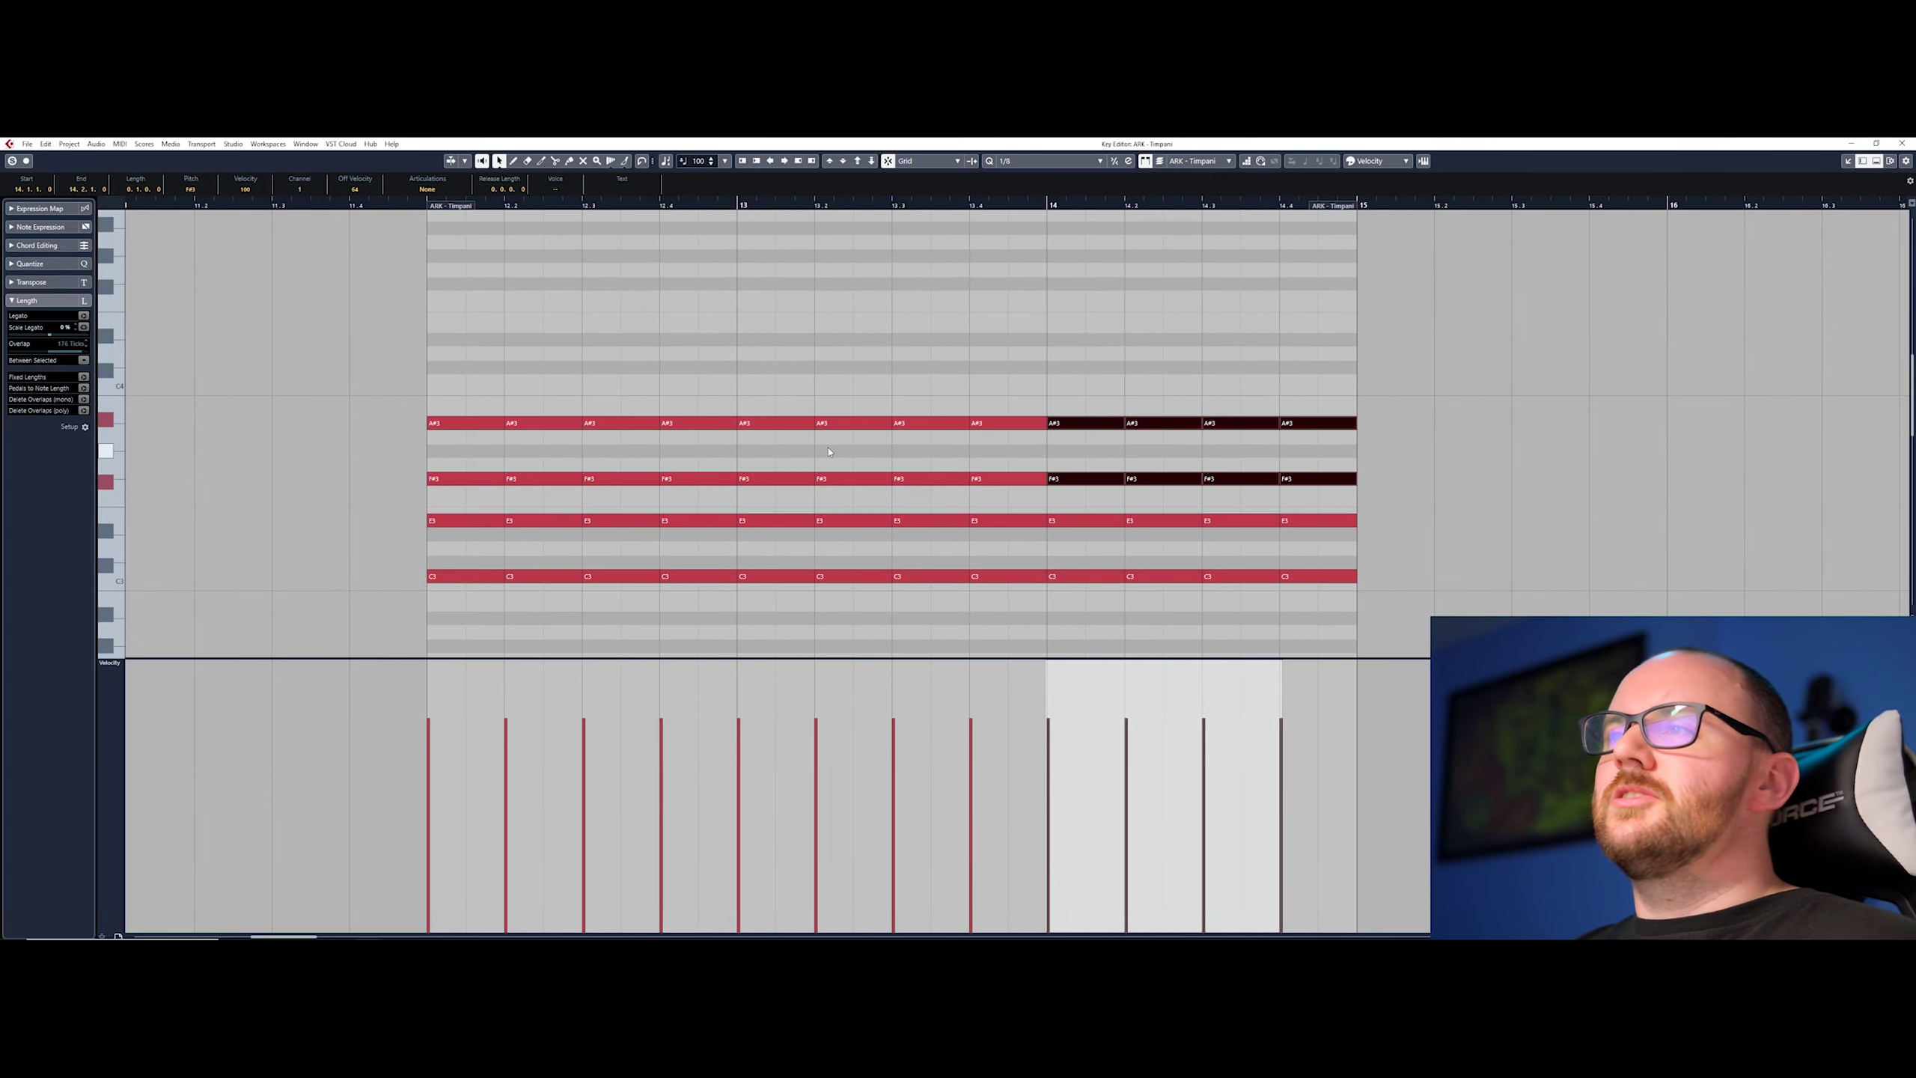
Step: Select the notes in all four rows across most of the part, through to its end
scroll(1138, 441, down, 1)
scroll(978, 452, up, 1)
drag(1399, 381, 648, 575)
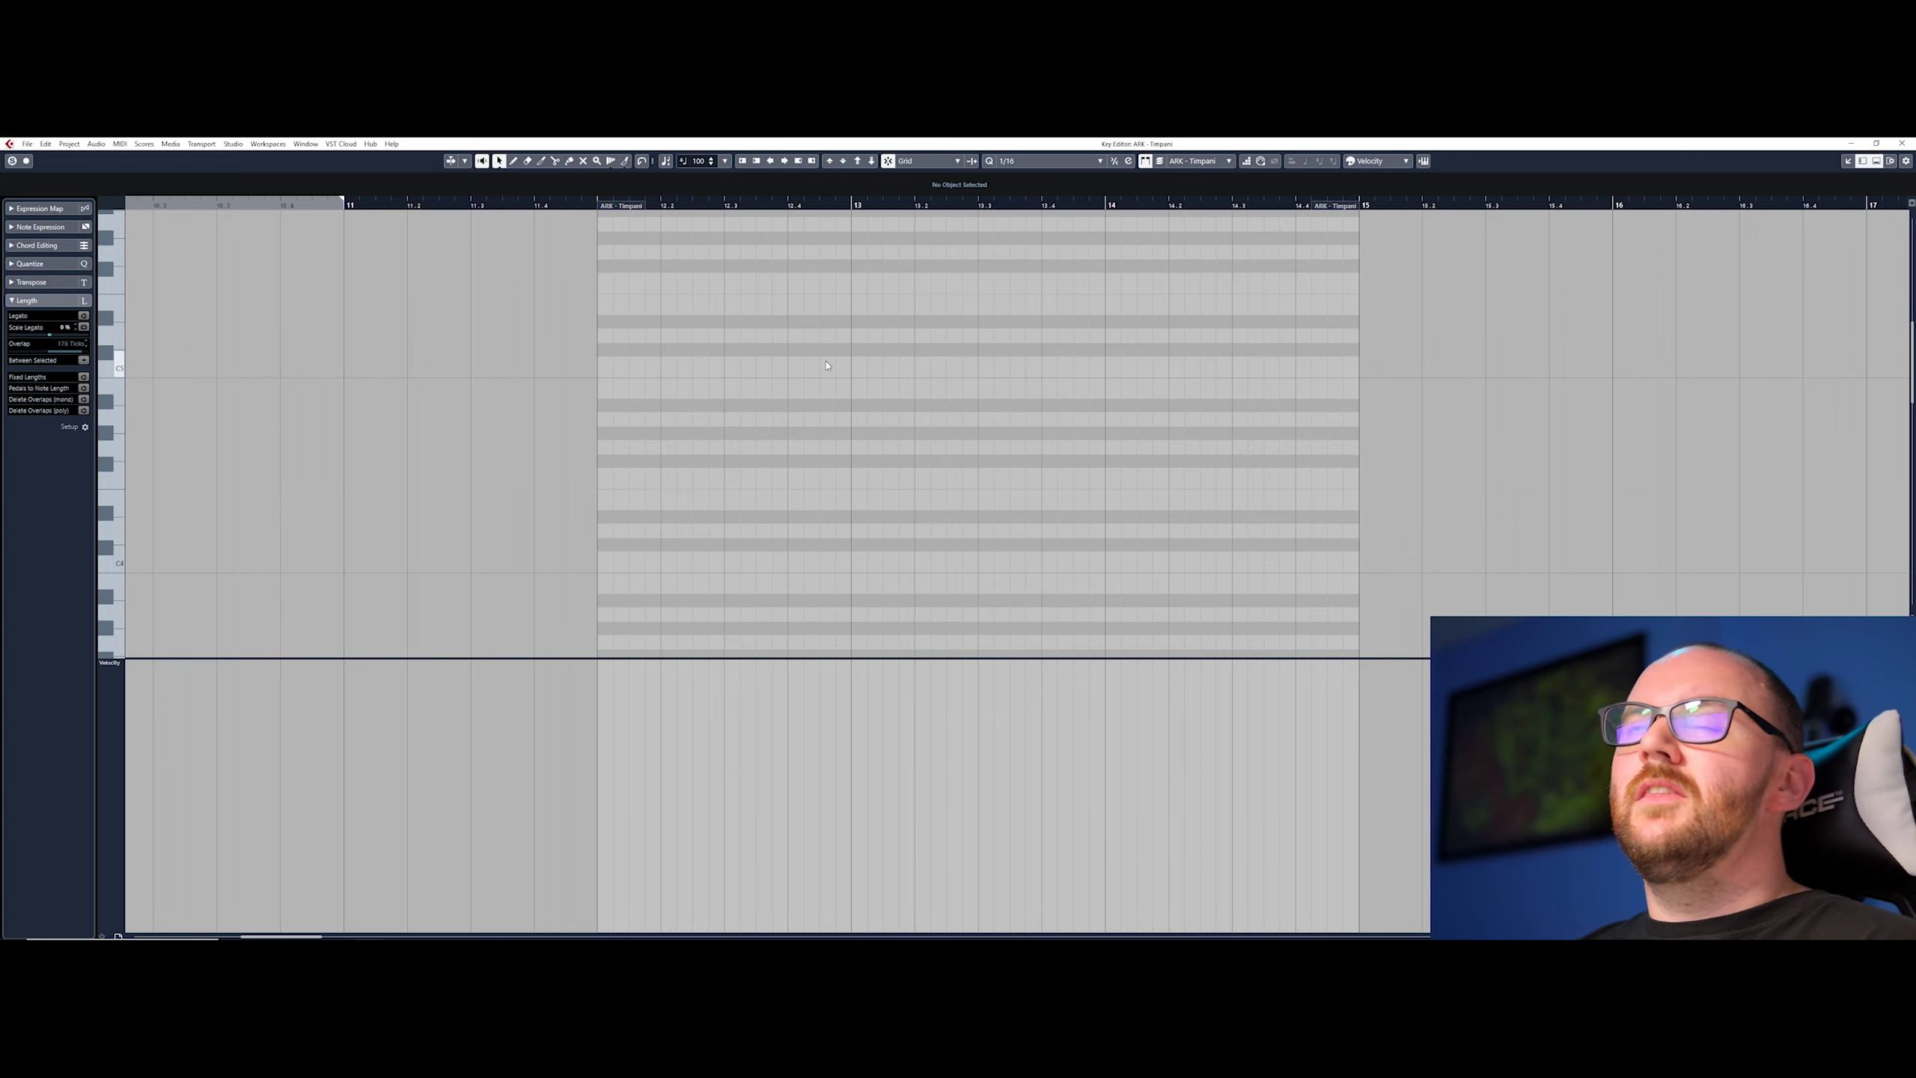
Step: Open the Object Selection tool's sizing mode choices
click(498, 168)
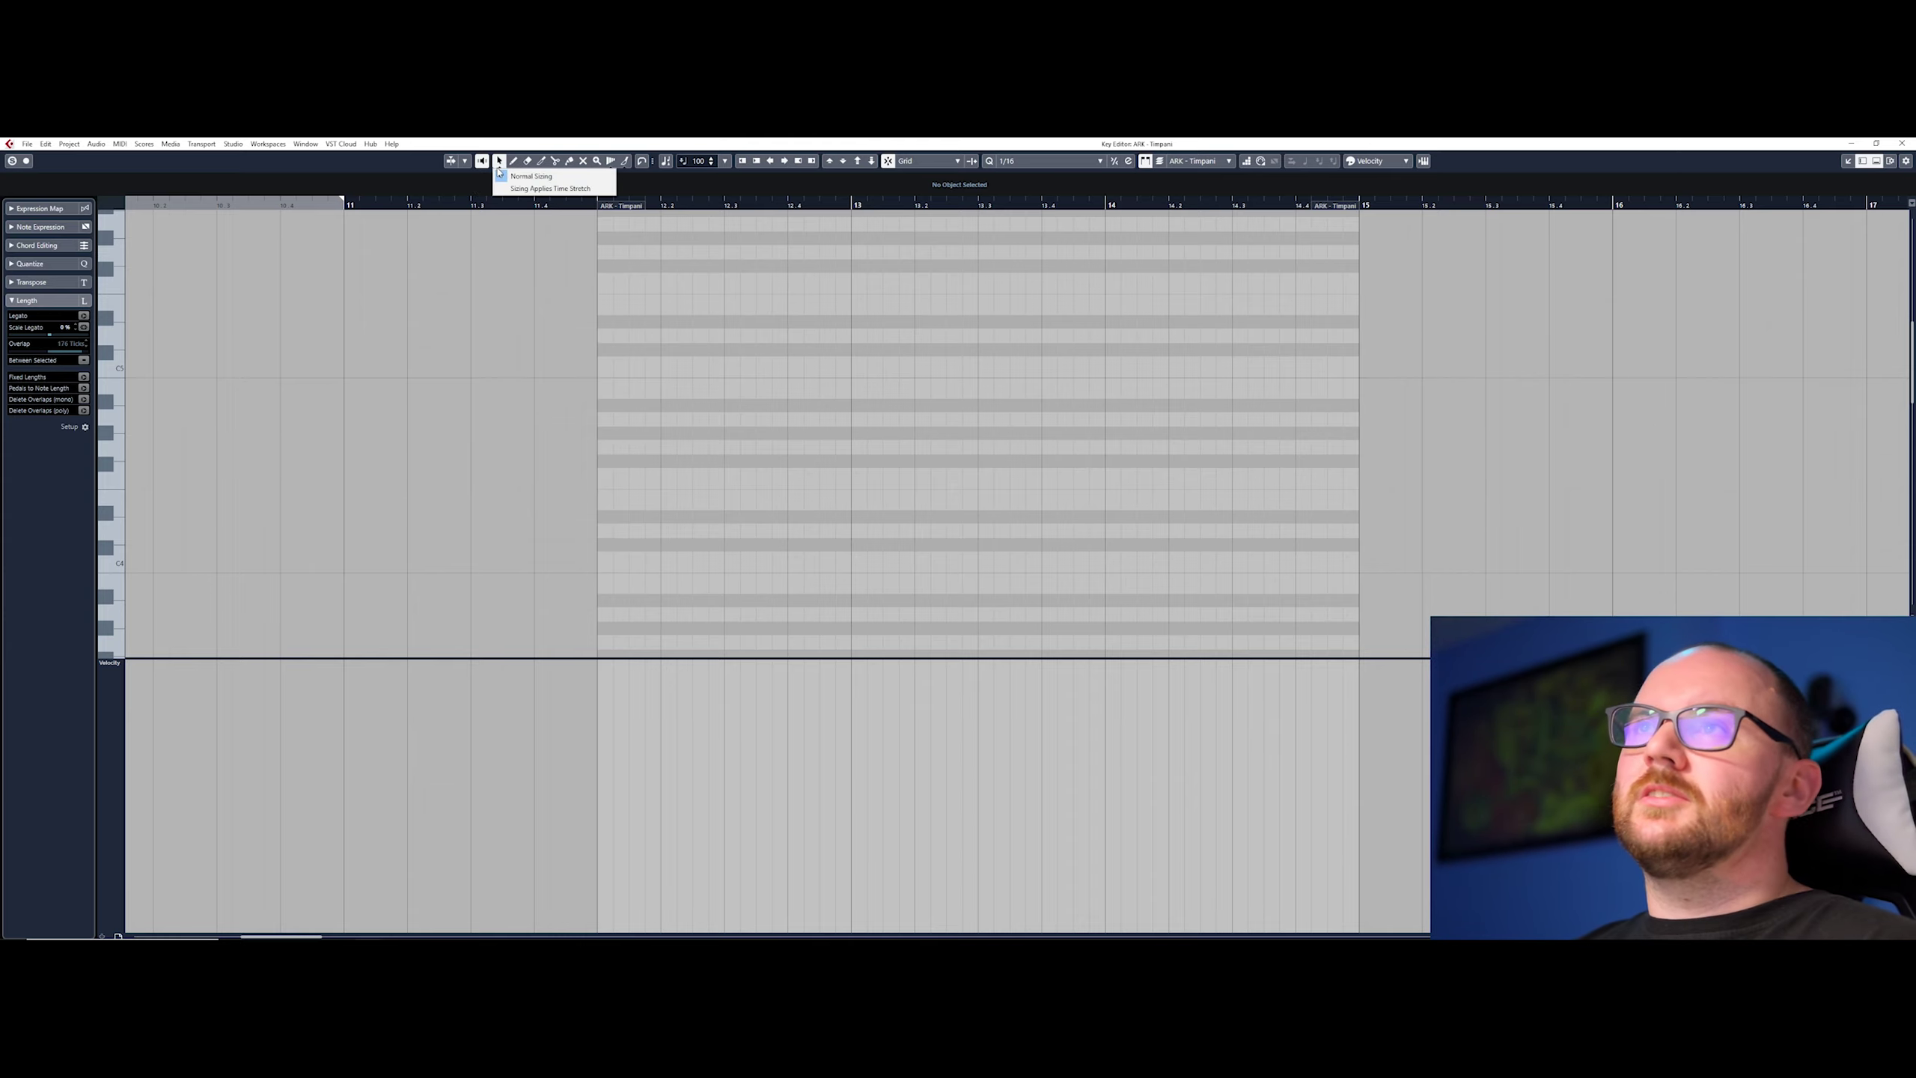